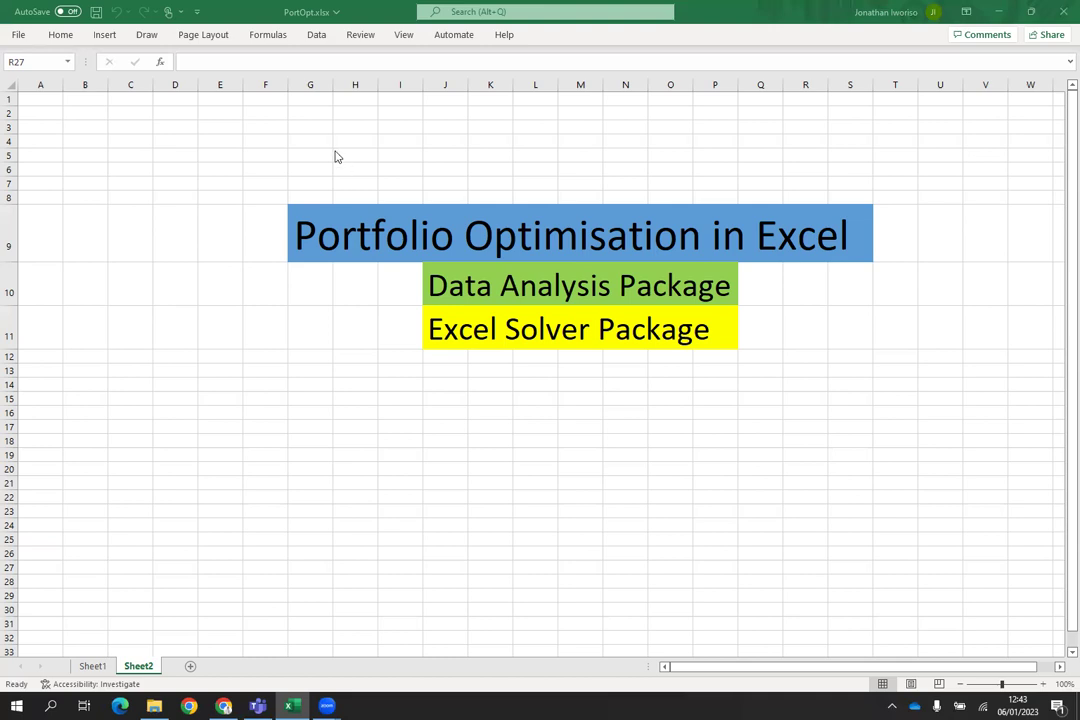
Step: Enable the Analysis ToolPak and Solver Add-in, and check that both are available among the data tools
left_click(316, 35)
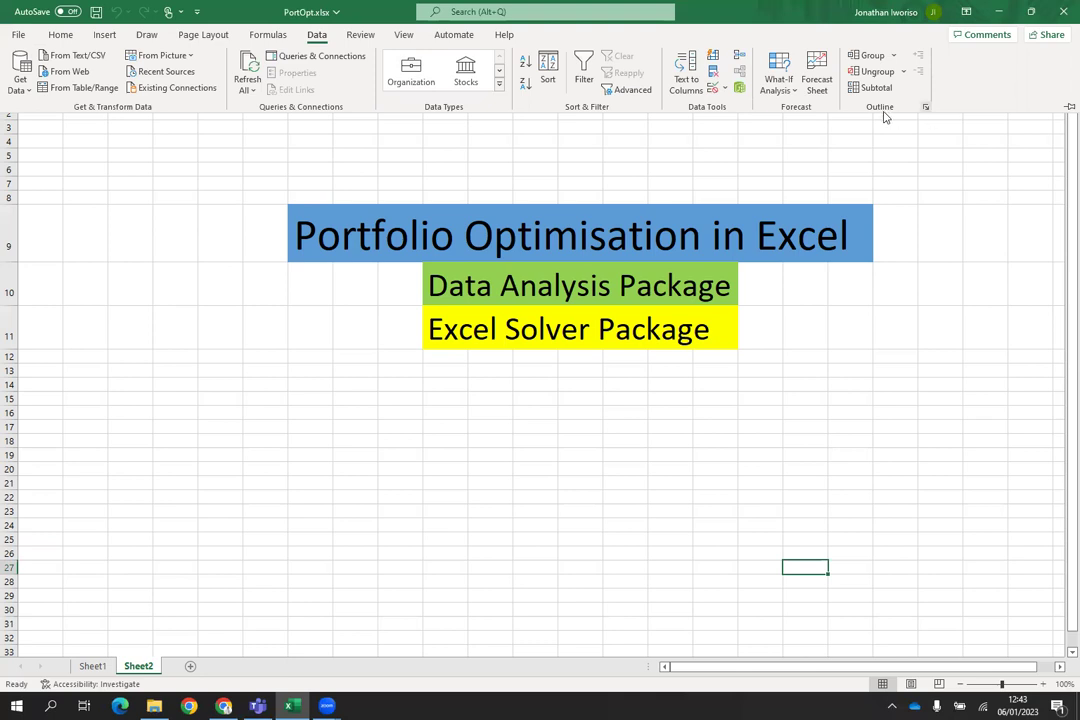
key("ctrl+F1")
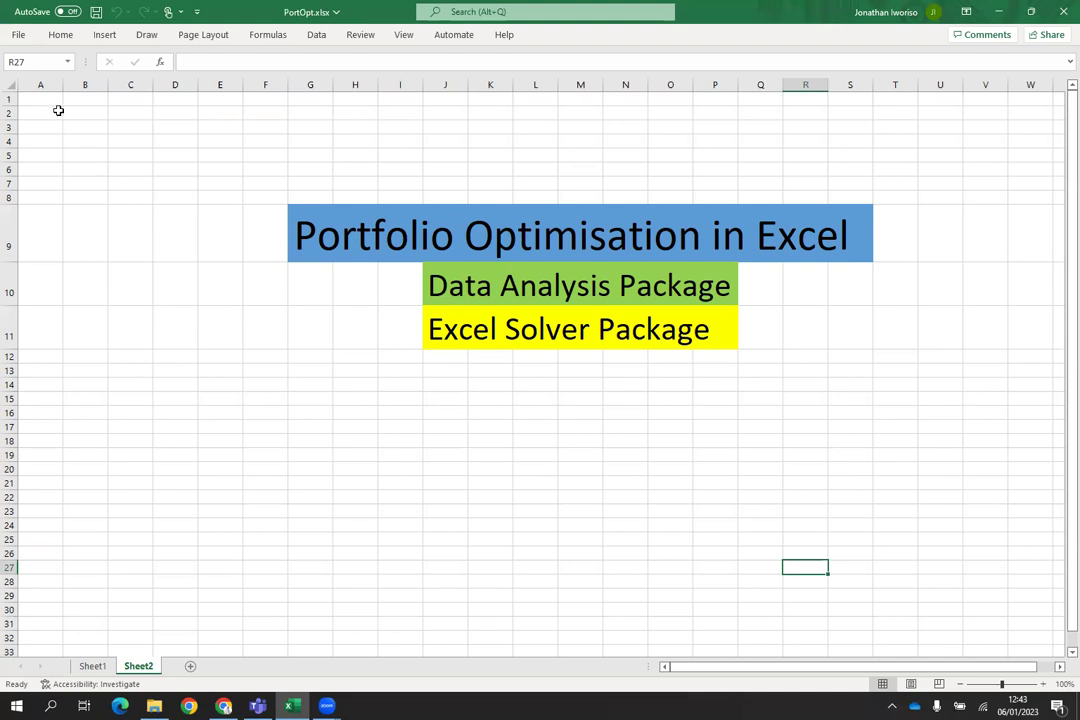
left_click(19, 37)
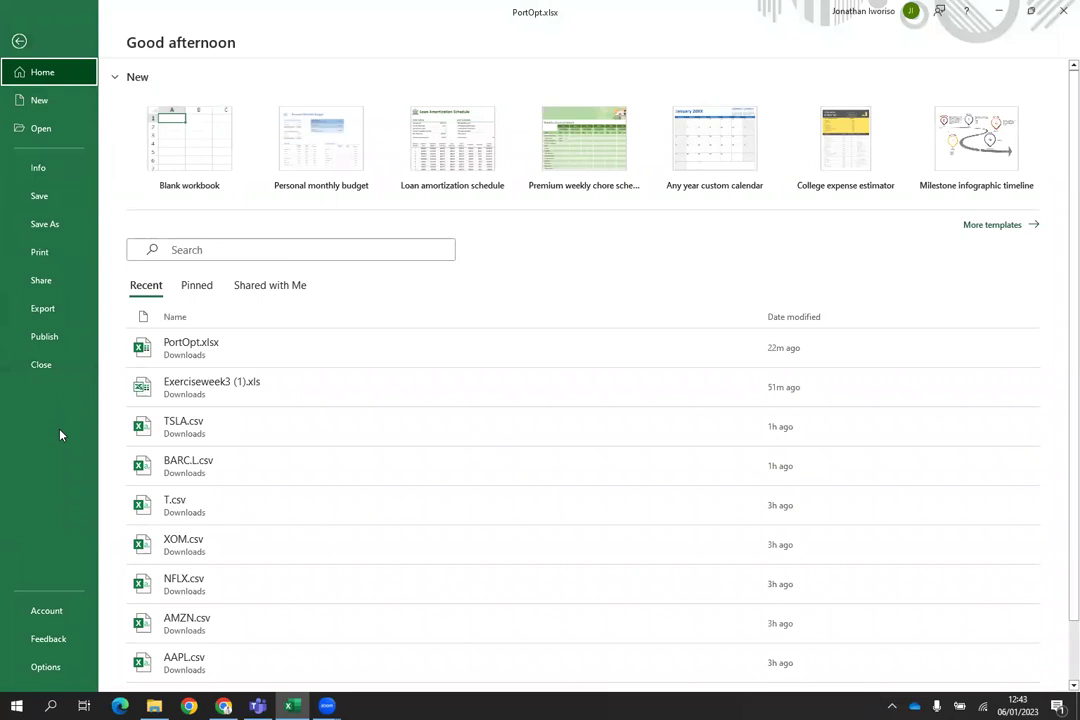
left_click(45, 668)
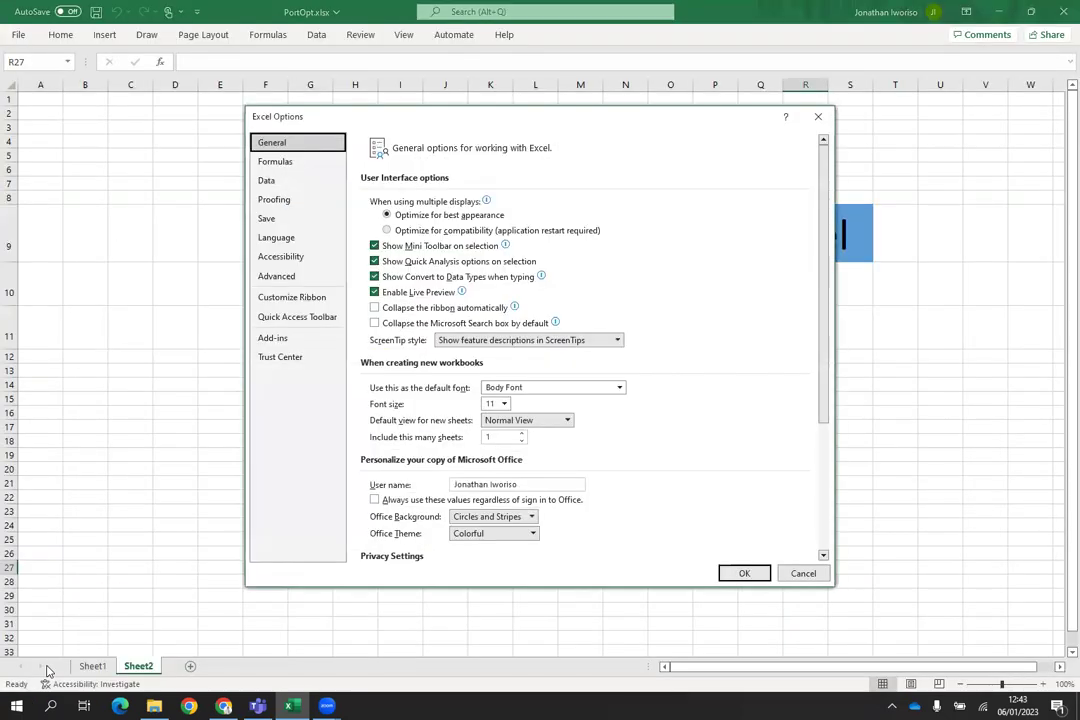
left_click(280, 344)
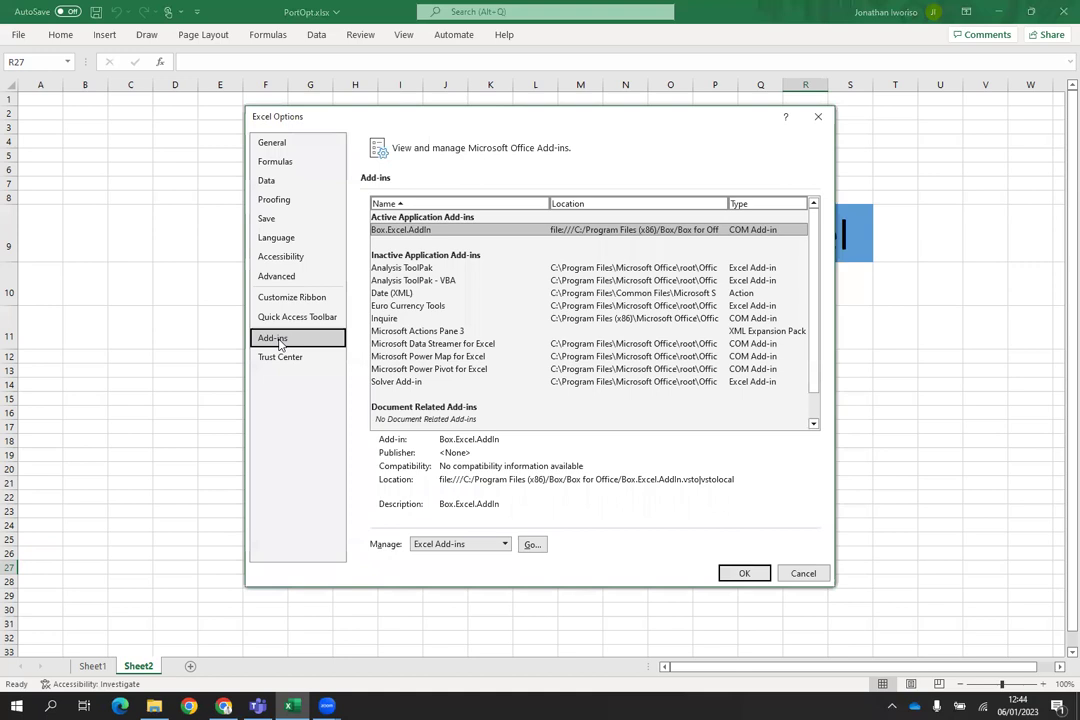
left_click(404, 268)
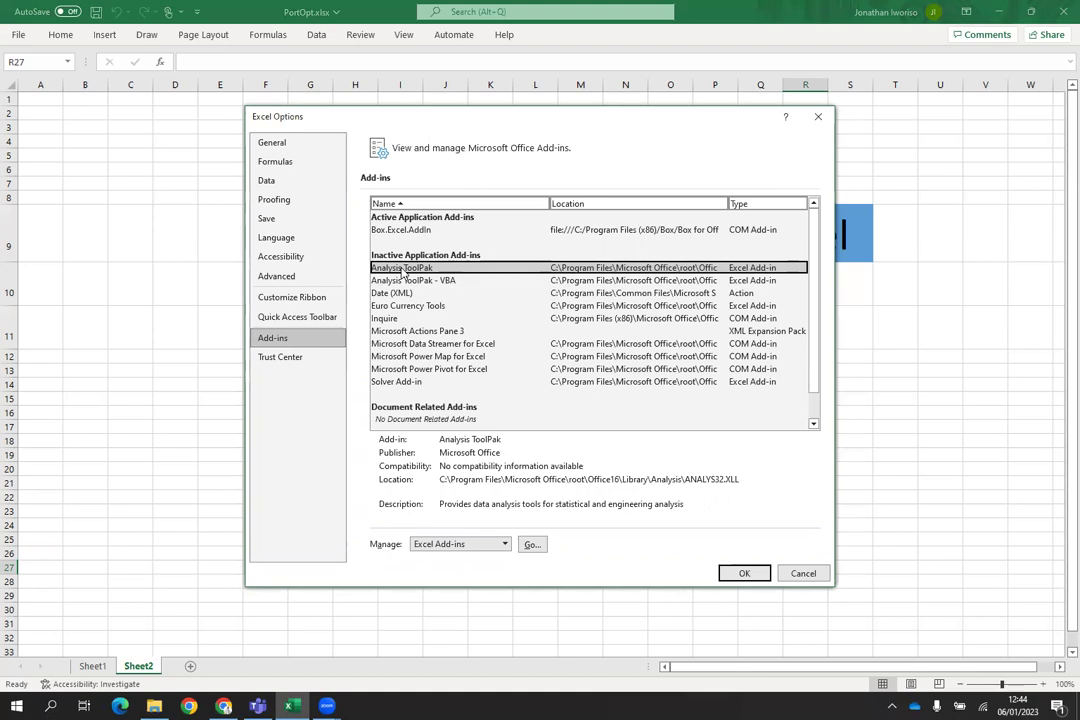
left_click(531, 546)
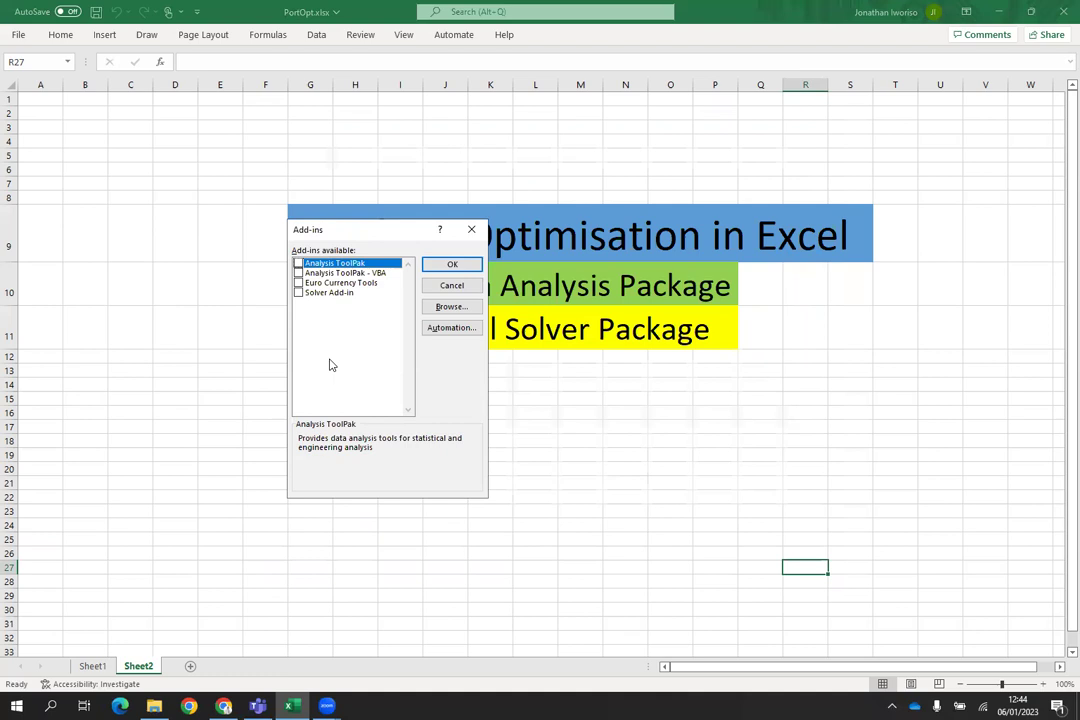
left_click(299, 264)
left_click(298, 293)
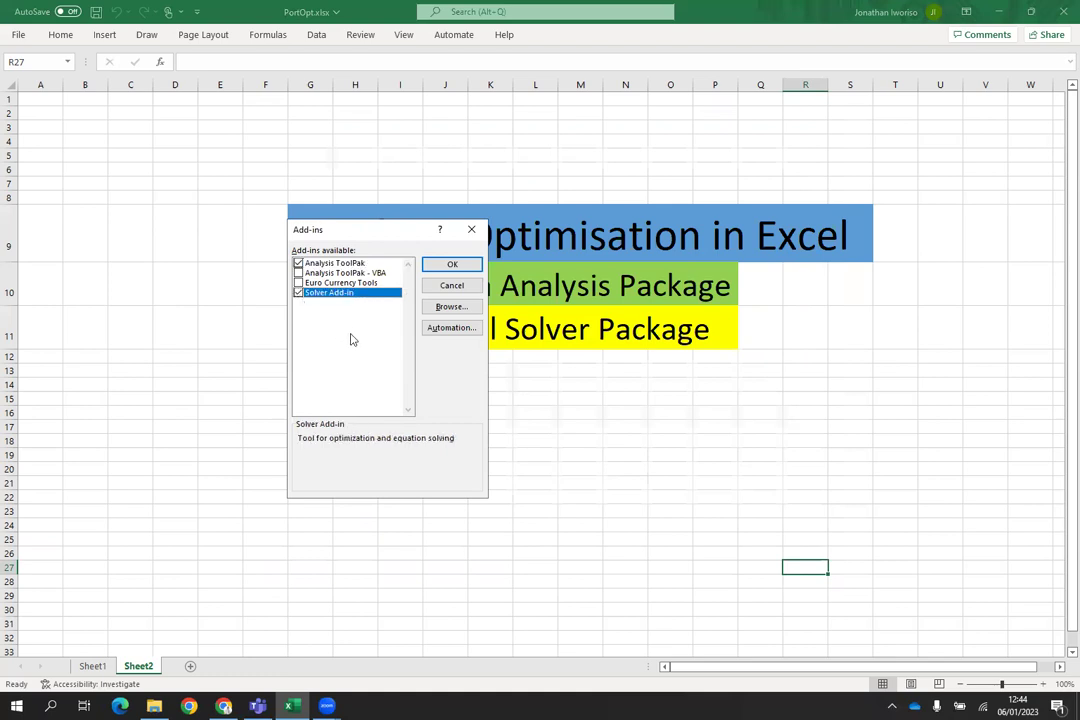
left_click(452, 266)
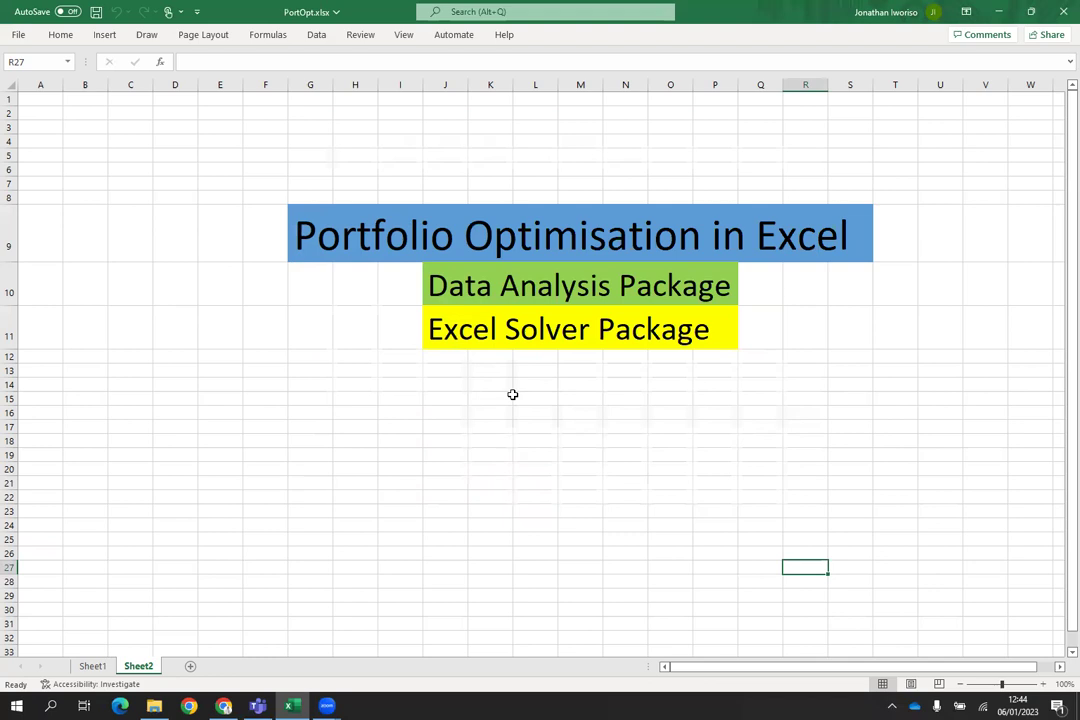
left_click(318, 35)
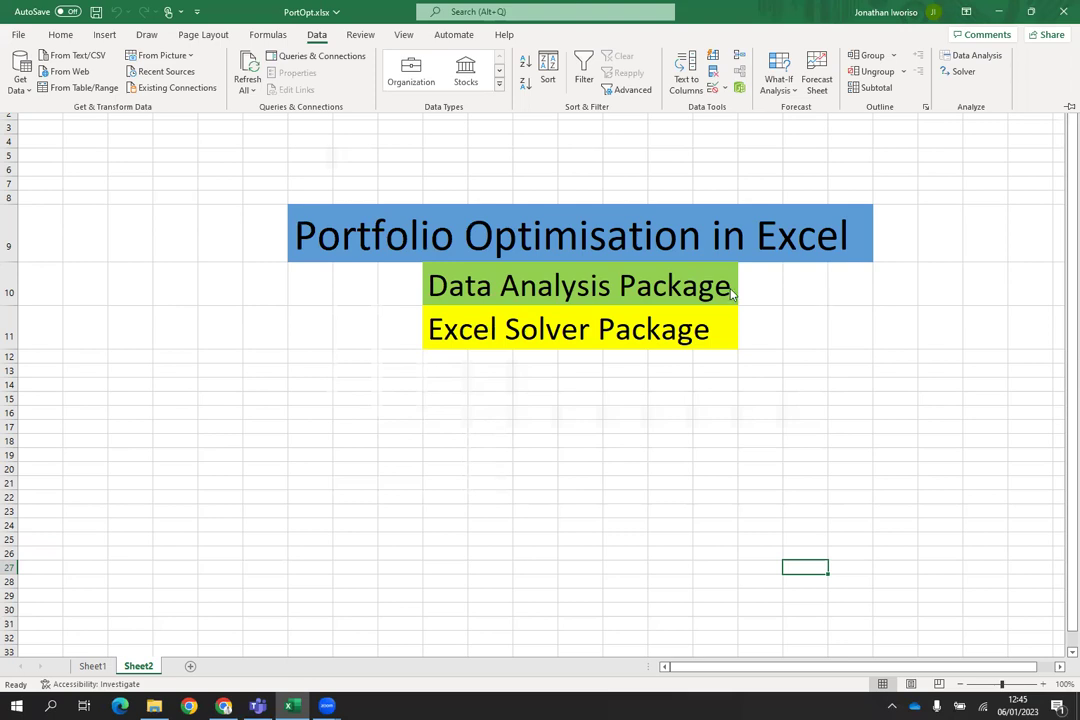
left_click(559, 169)
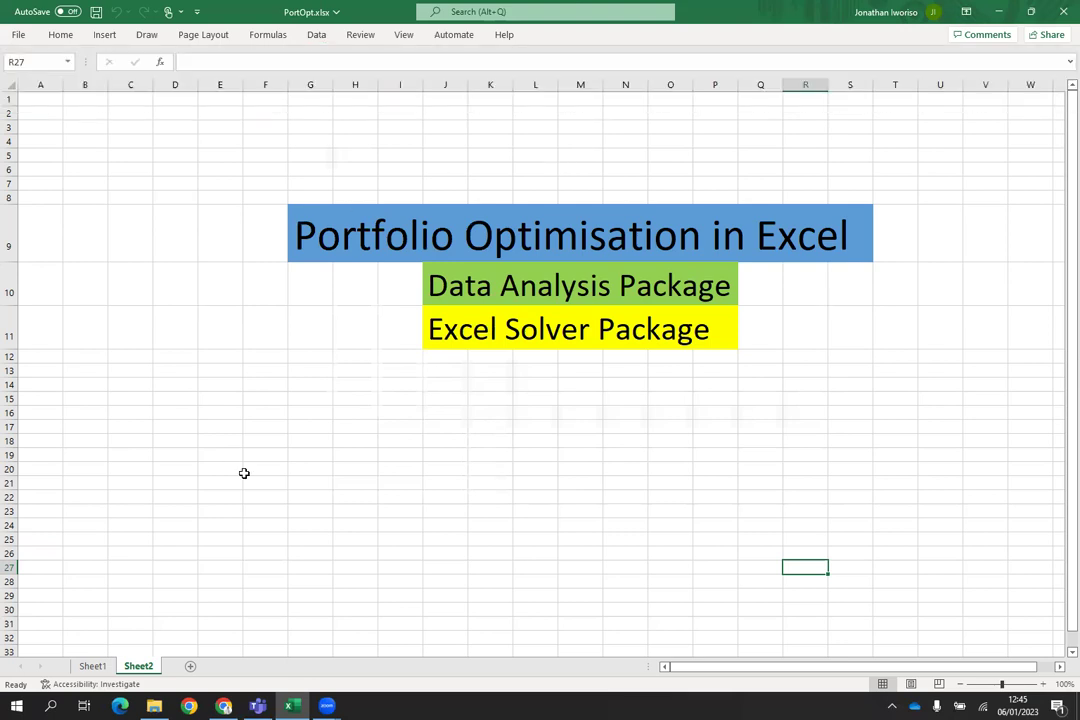
Step: Look through the daily share prices of the five stocks on Sheet1 down to the last date
left_click(92, 666)
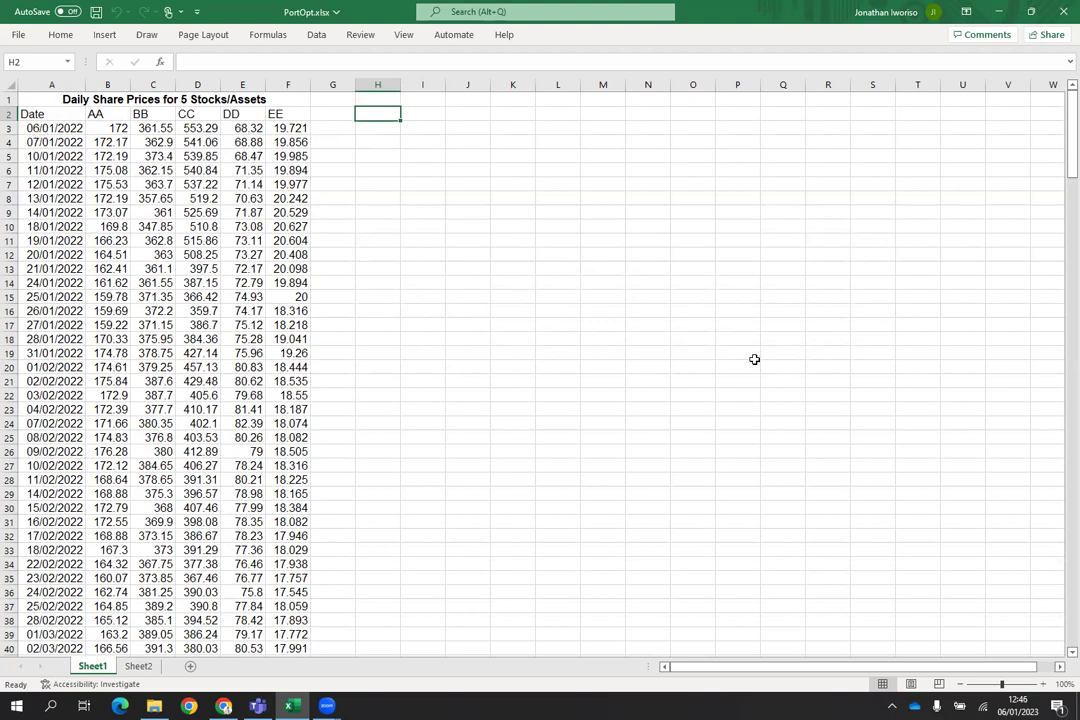
scroll(1058, 600, "down", 10)
scroll(1060, 614, "down", 20)
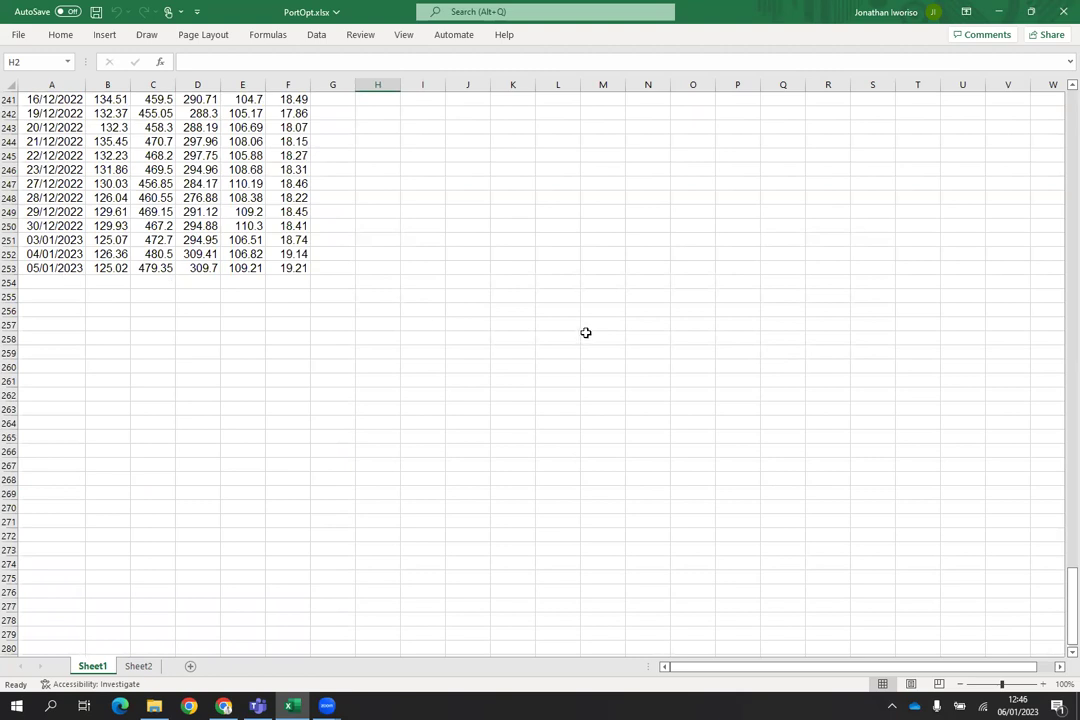
scroll(1060, 104, "up", 20)
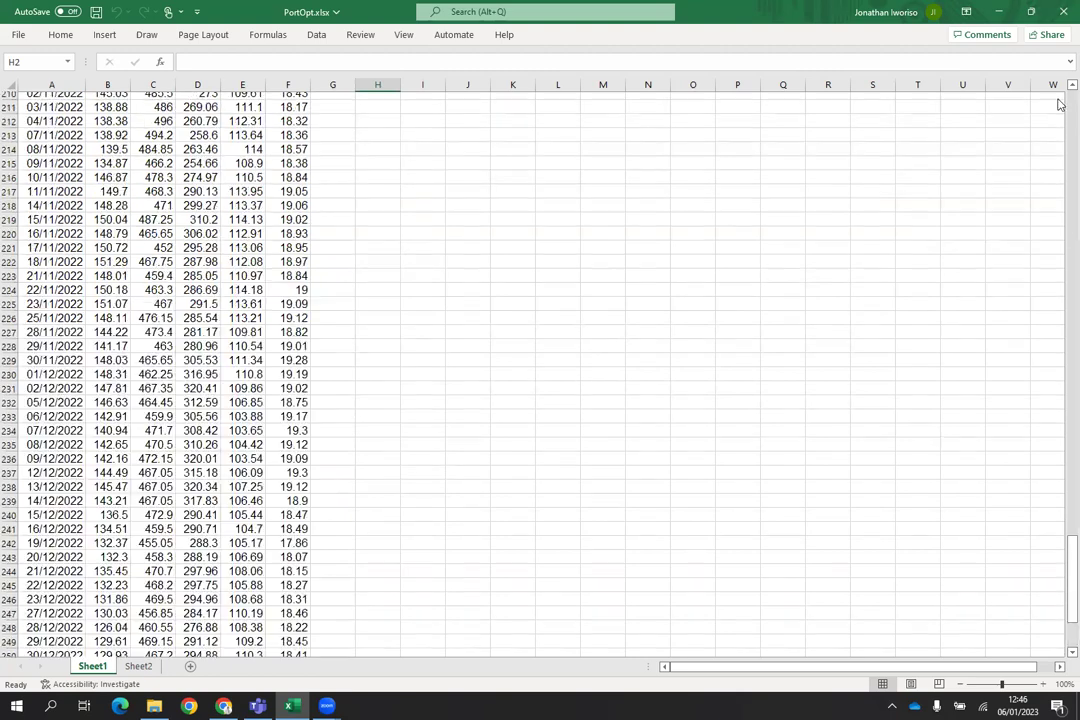
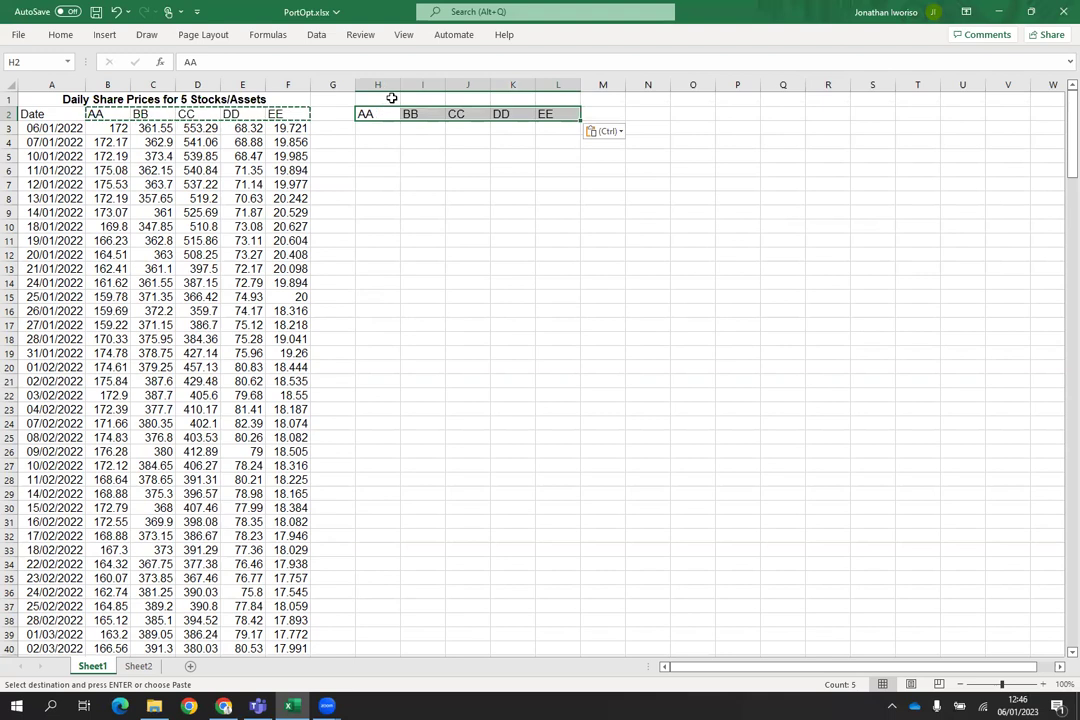
Step: Merge and center cells H1:L1 and enter the title "Daily Return" in the merged cell
left_click_drag(391, 98, 553, 99)
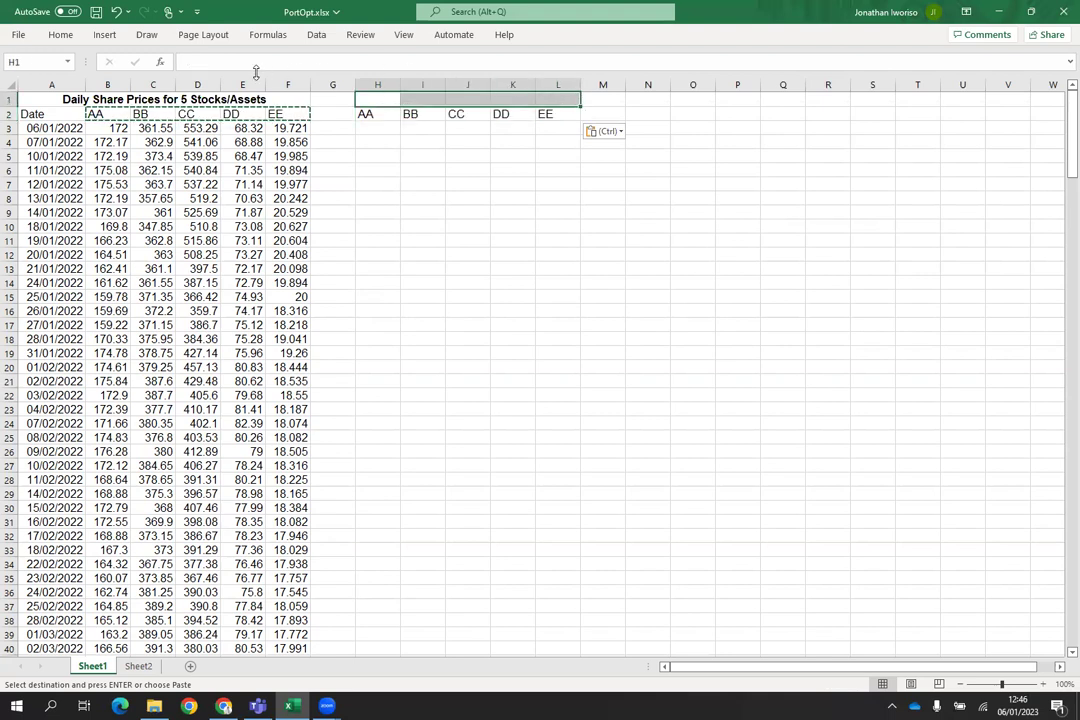
left_click(60, 35)
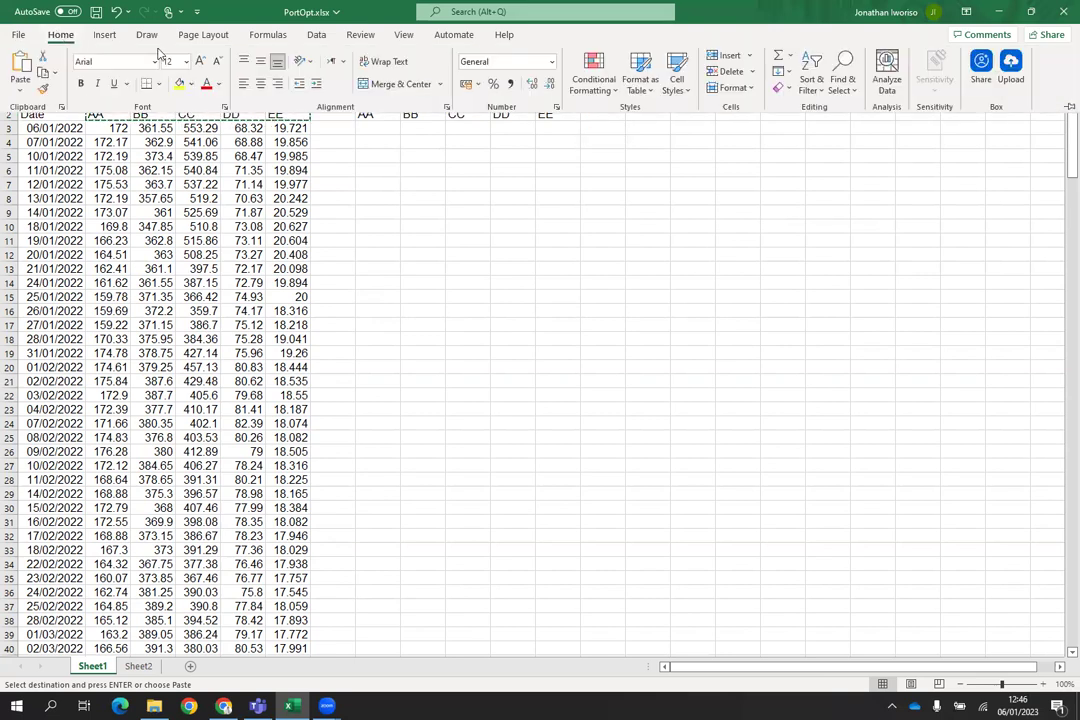
left_click(398, 84)
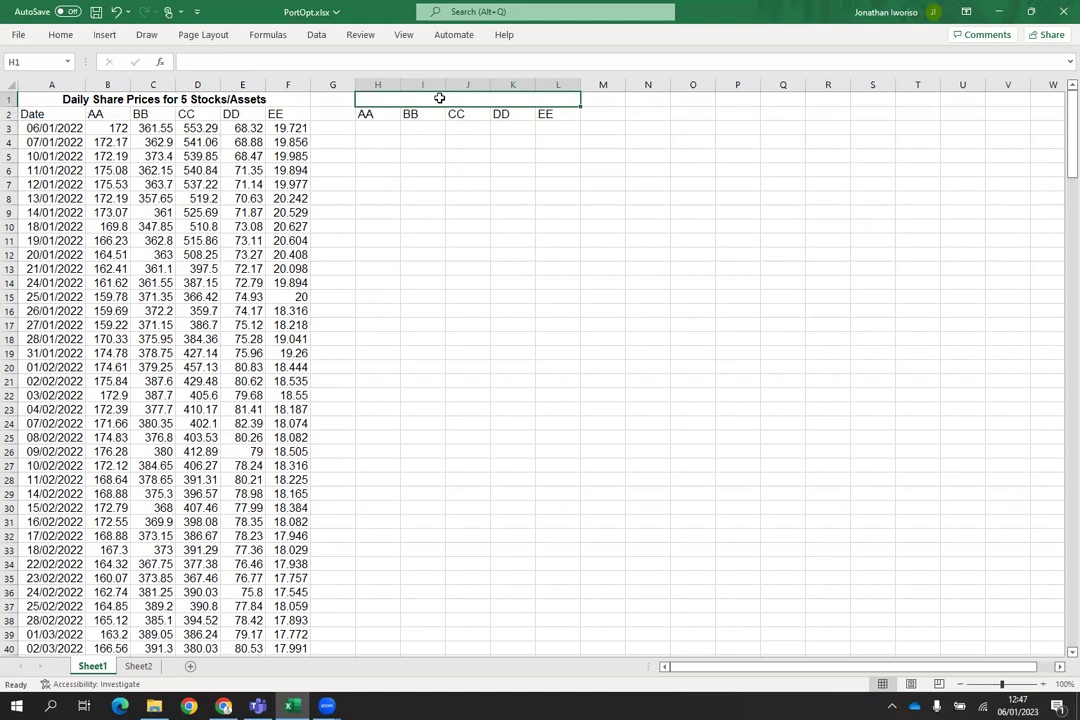
type("Daily")
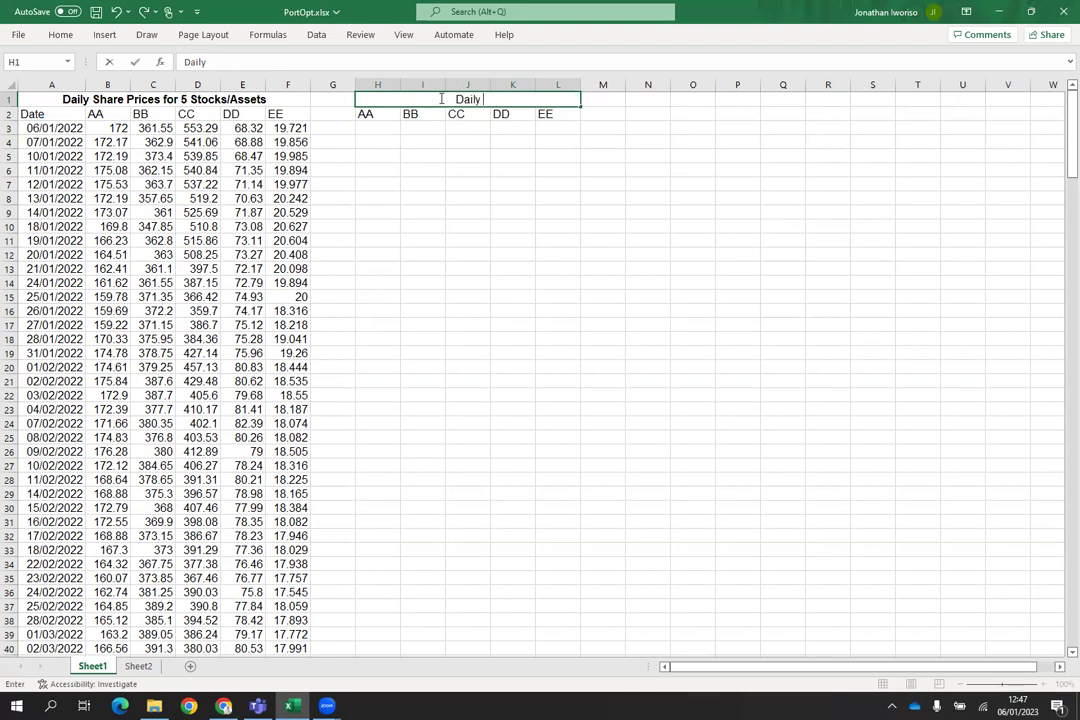
type(" Return")
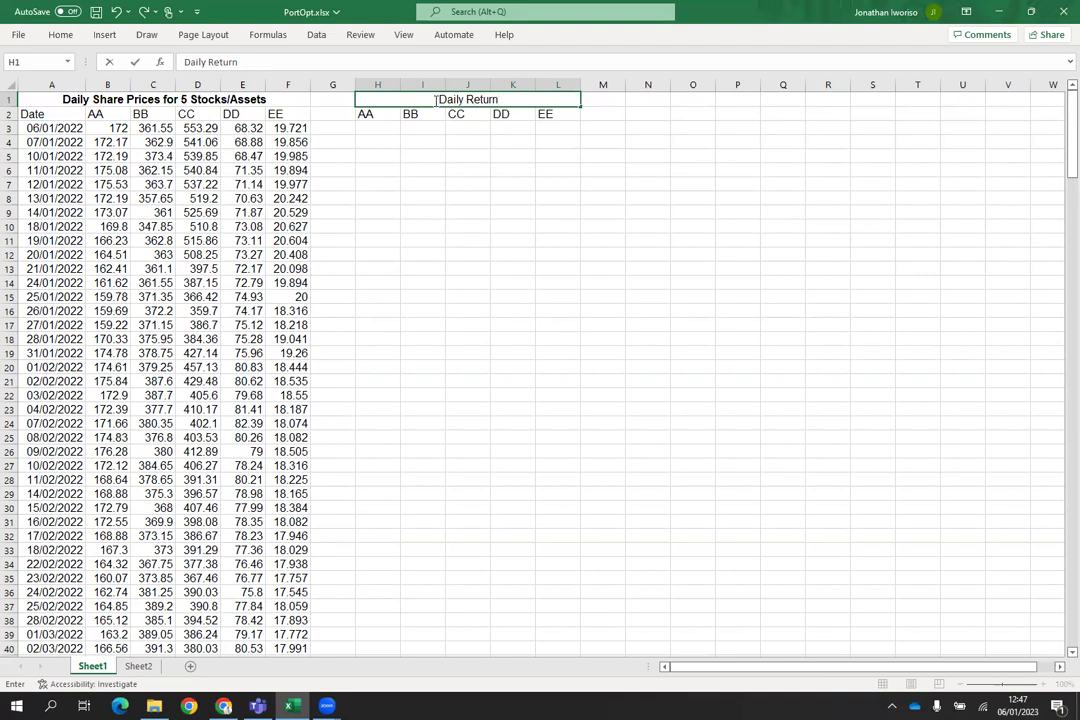
left_click(458, 143)
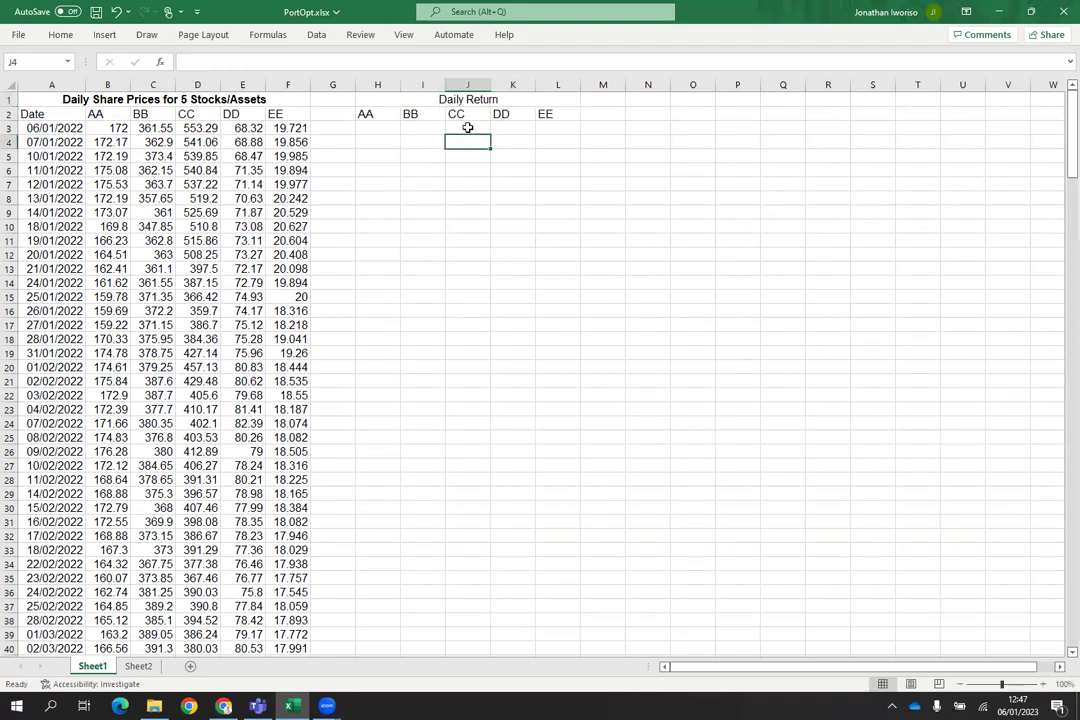
Step: Make the "Daily Return" title bold
left_click(468, 101)
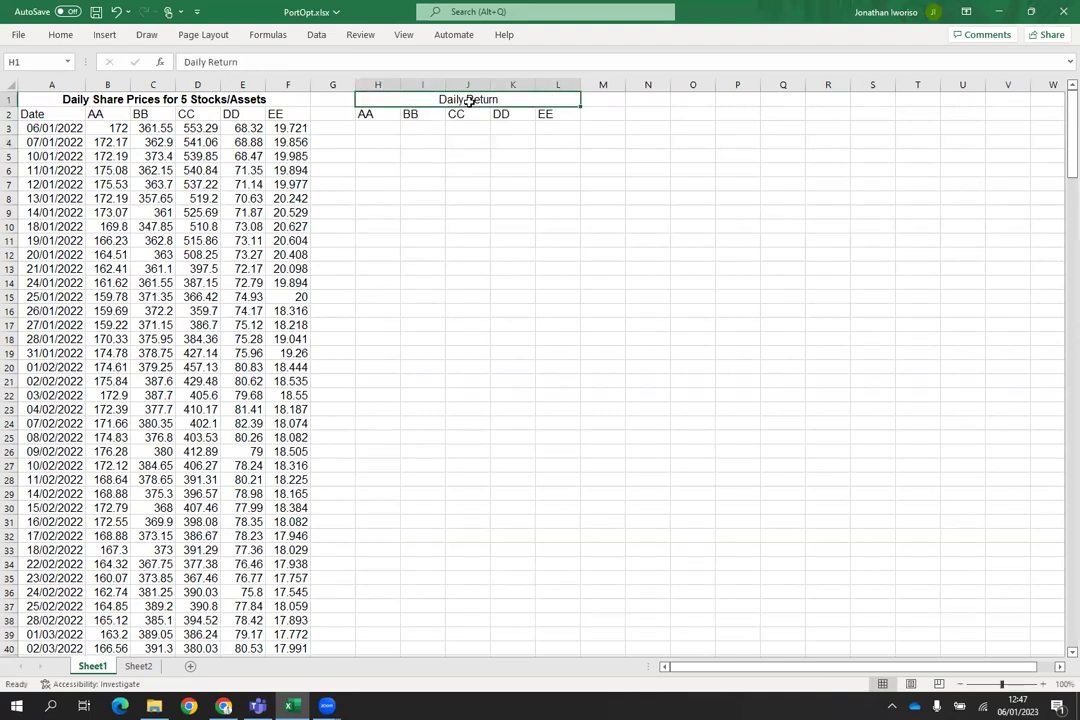
left_click(60, 36)
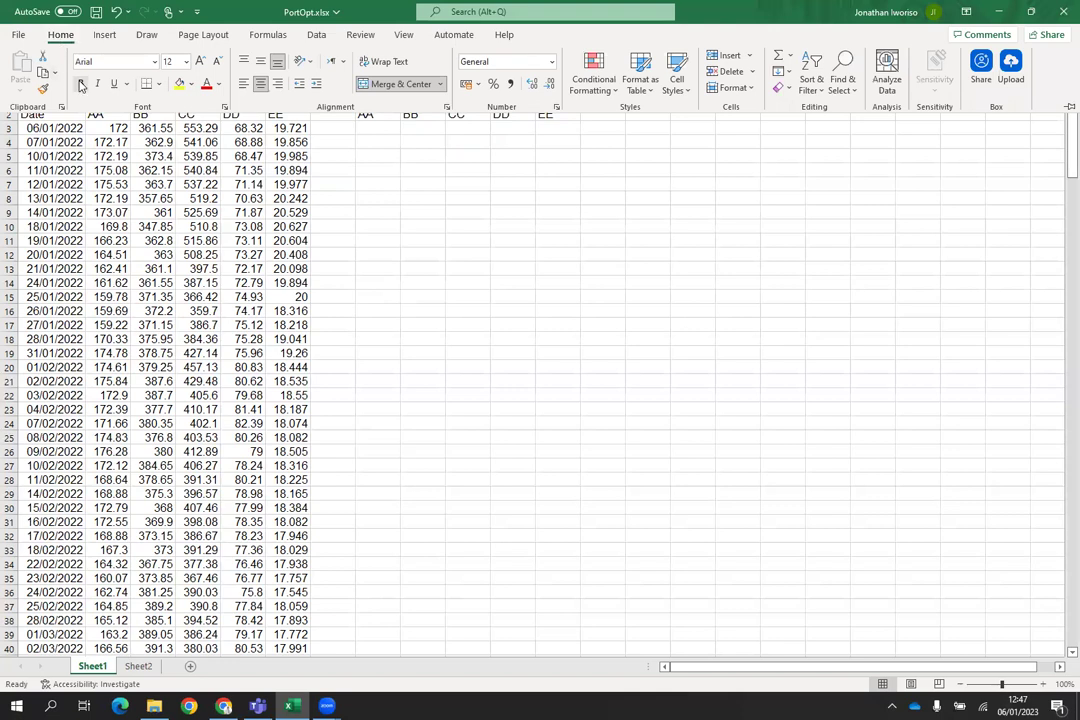
left_click(421, 160)
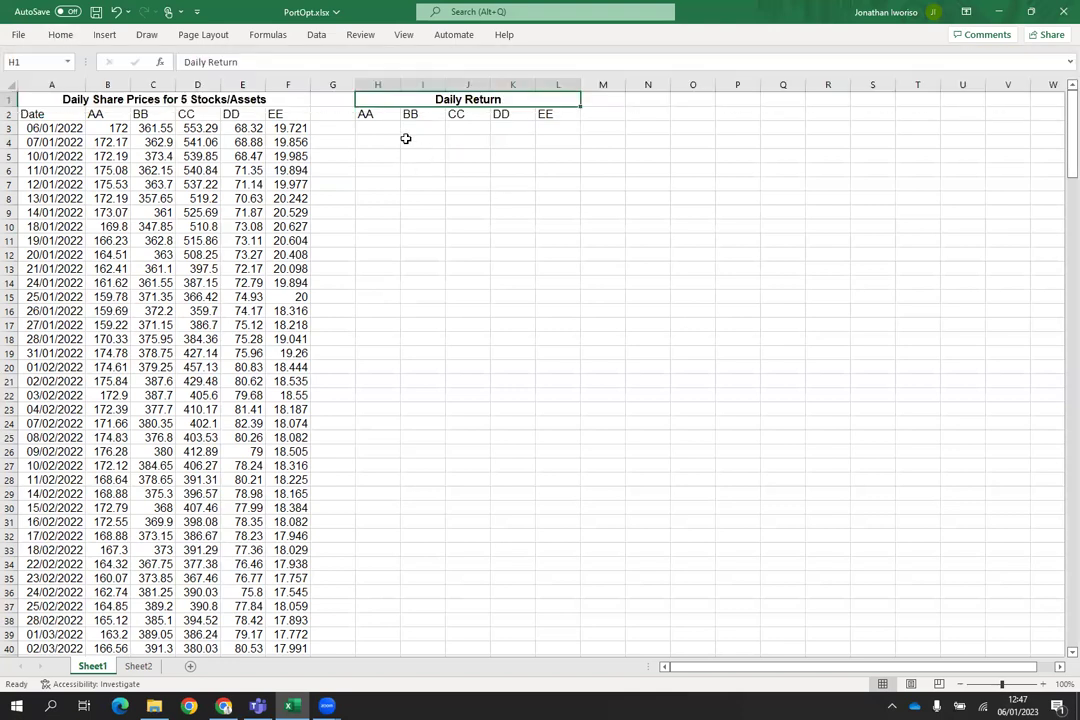
Step: Enter the daily return formula =(B4-B3)/B3 for stock AA in cell H3 and review it
left_click(378, 128)
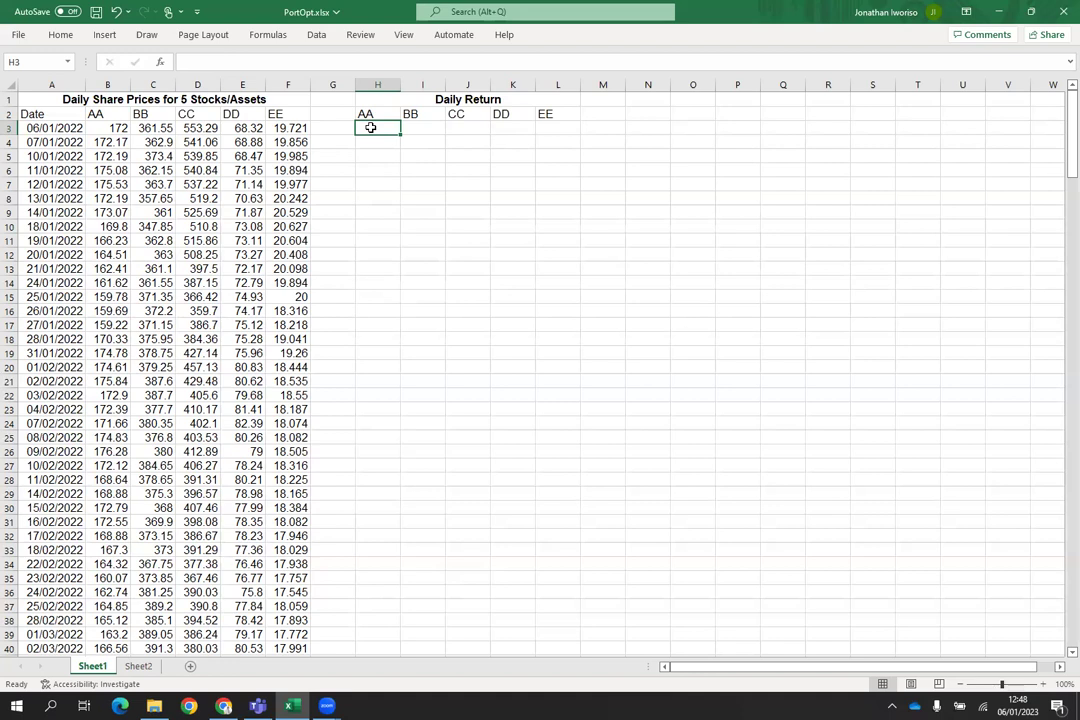
type("=")
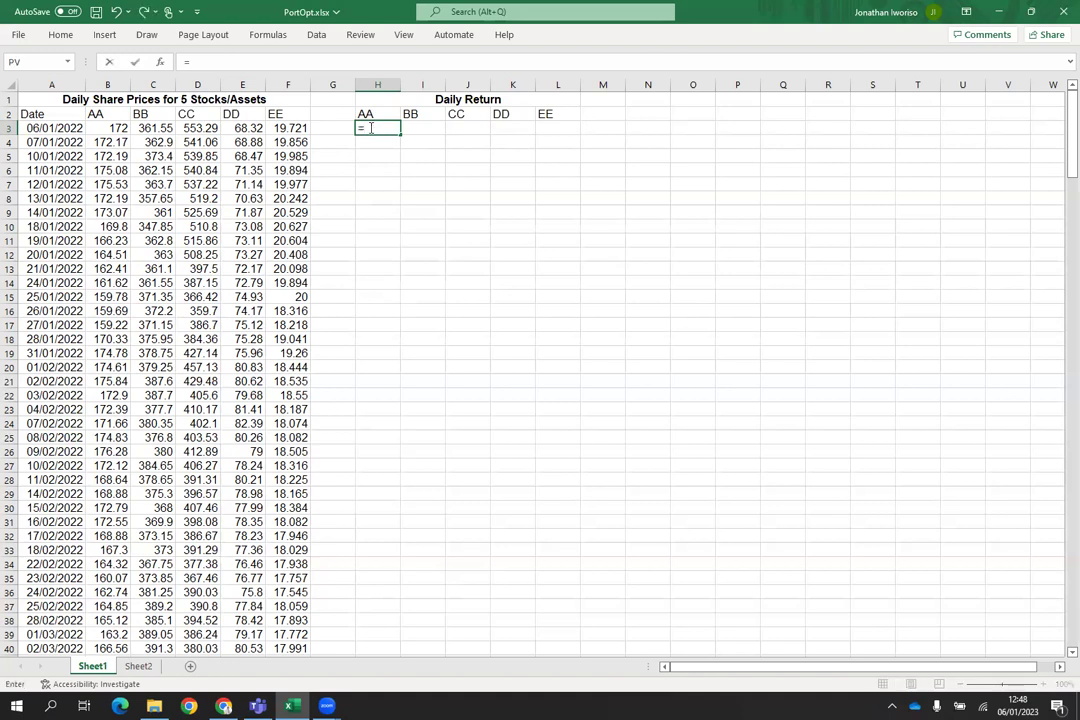
type("(")
left_click(116, 145)
type("-")
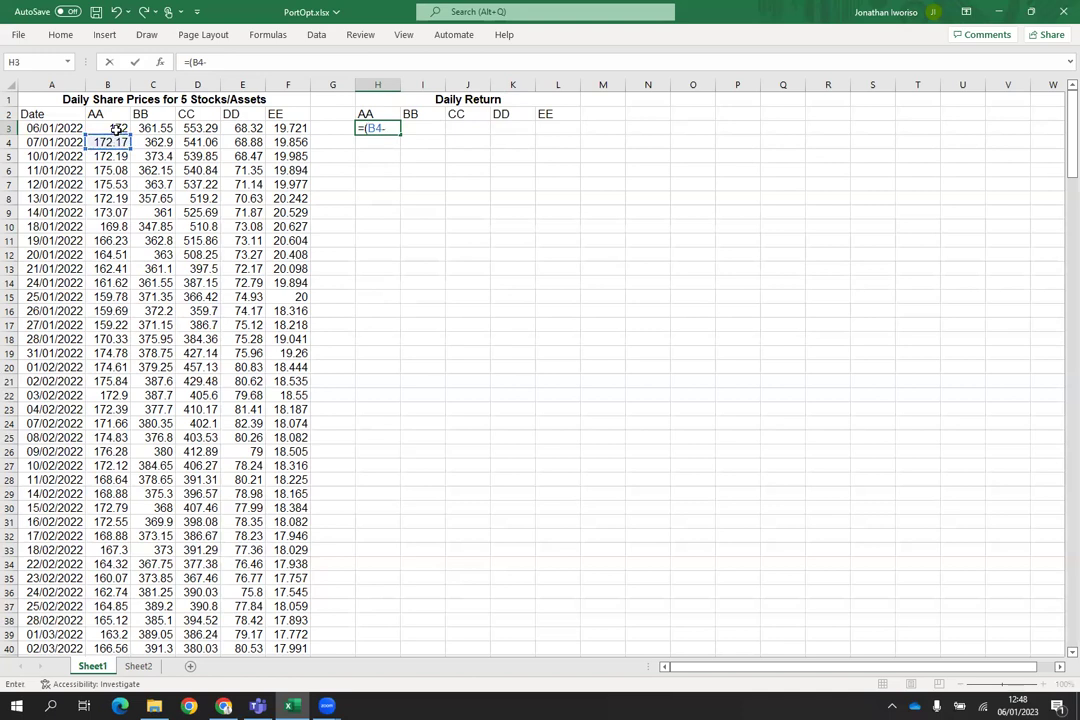
left_click(117, 130)
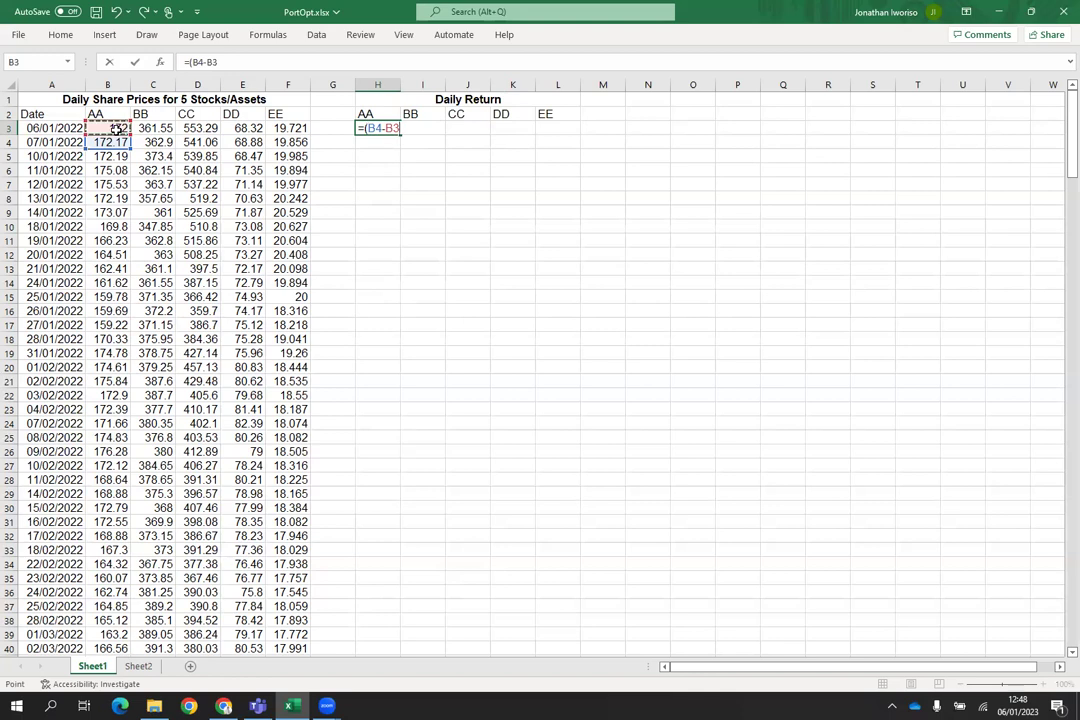
type(")/")
left_click(117, 130)
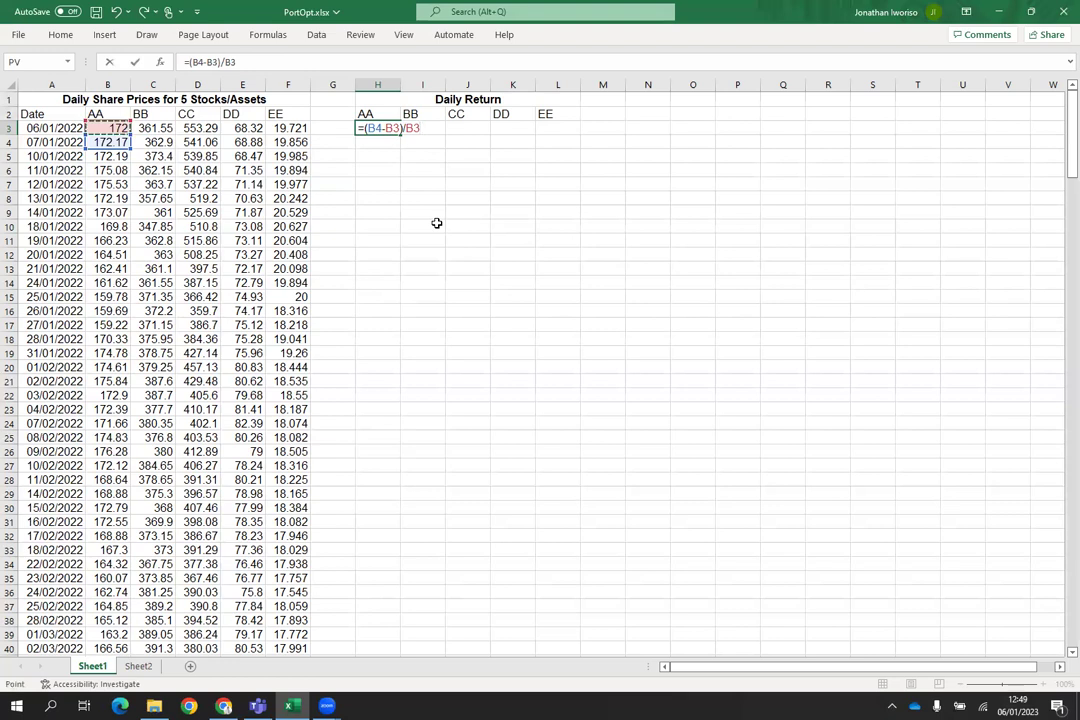
key("Return")
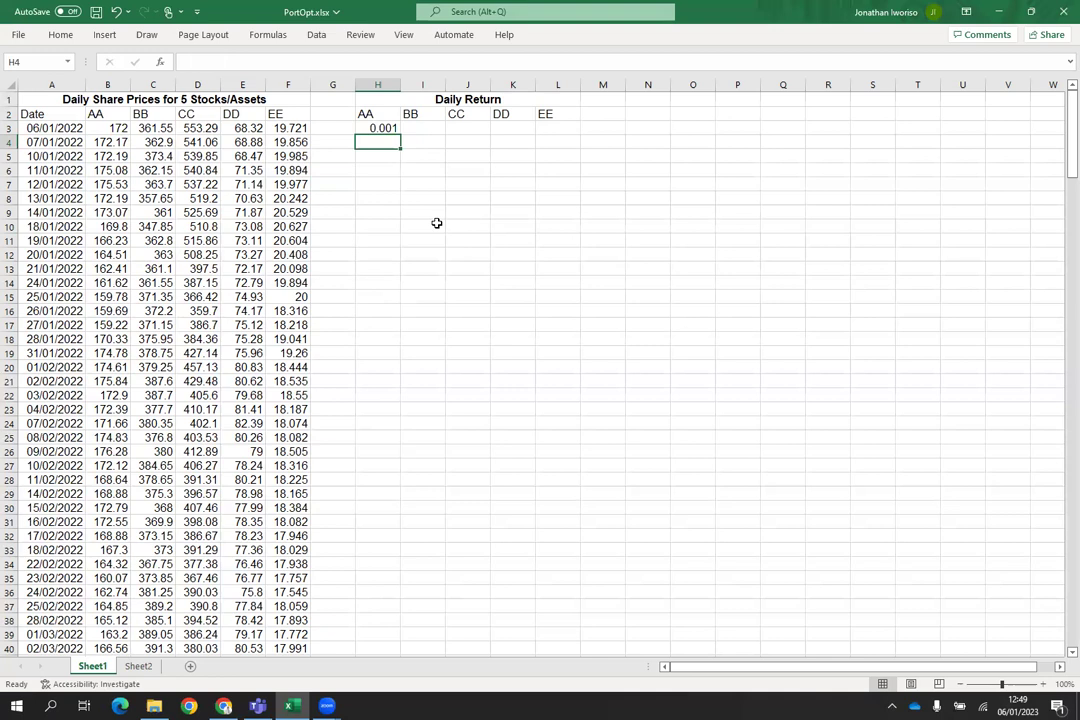
double_click(383, 127)
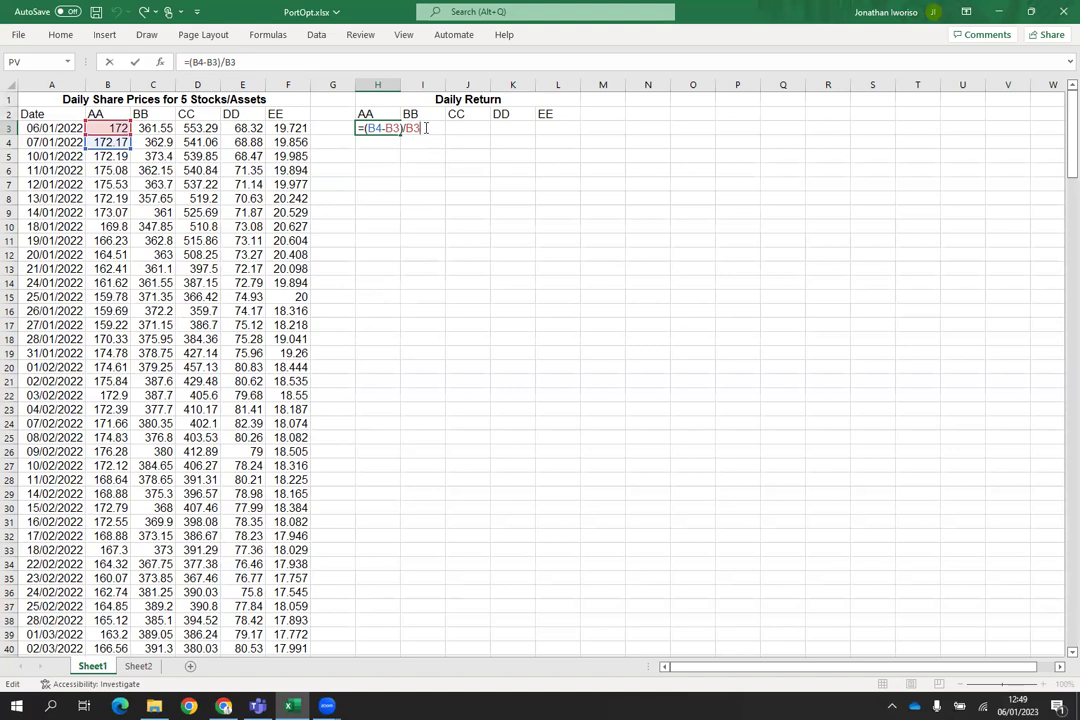
key("Return")
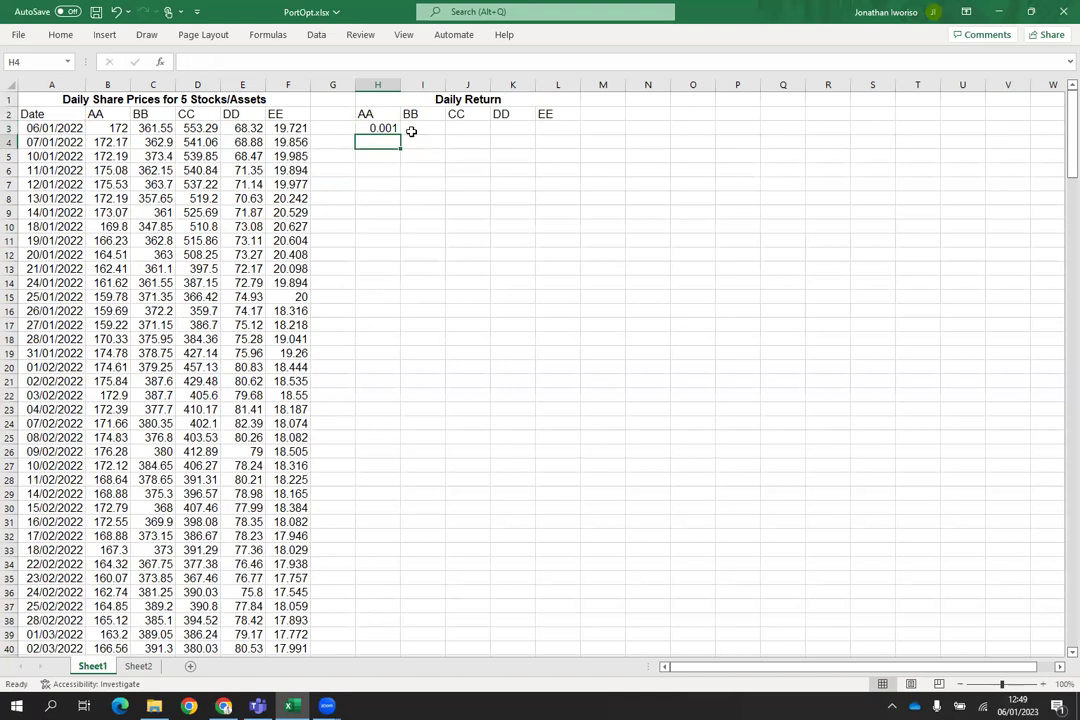
Step: Fill the return formula from H3 across to L3 for stocks BB to EE and check the formula in I3
left_click(383, 127)
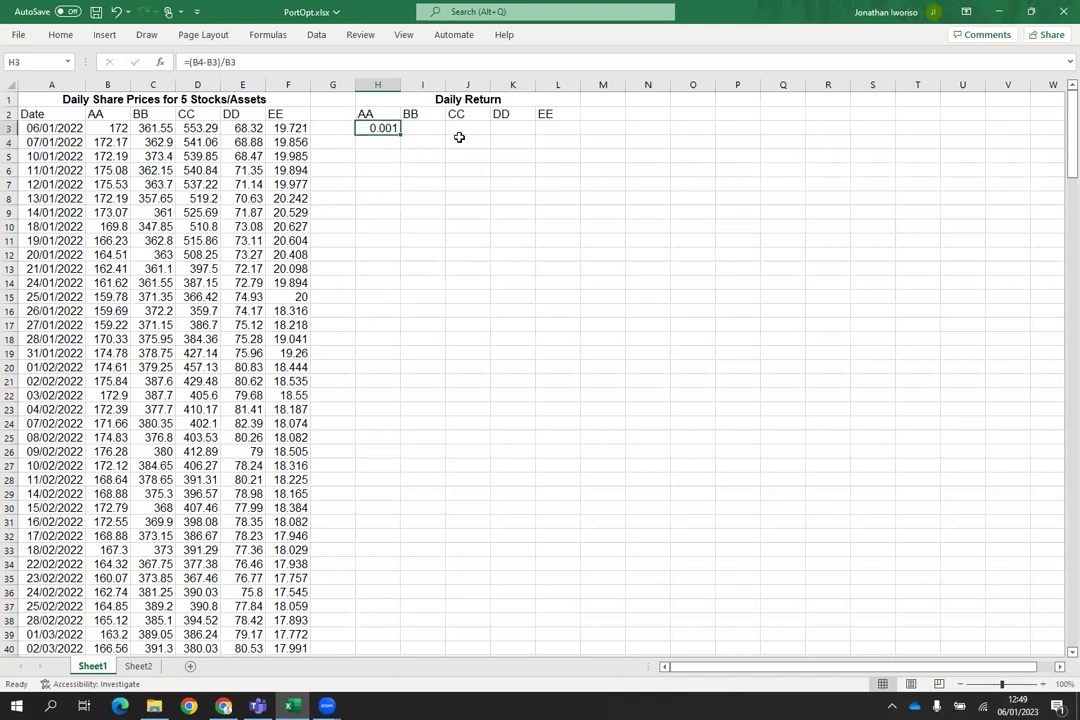
left_click_drag(402, 133, 589, 134)
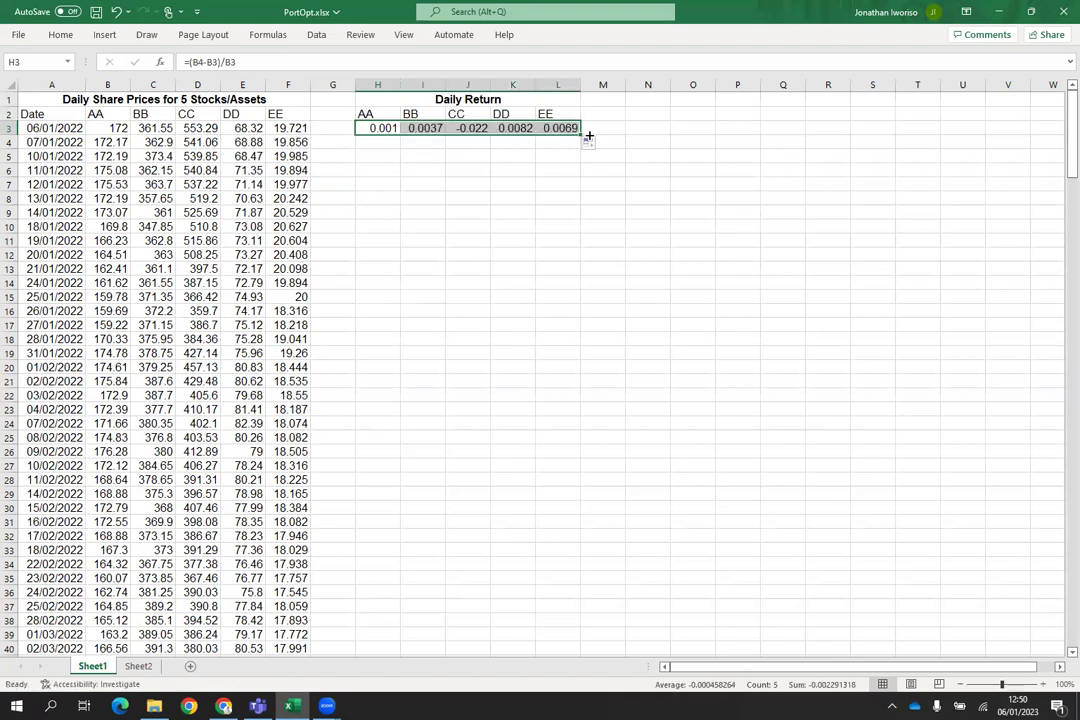
left_click(449, 153)
left_click(430, 131)
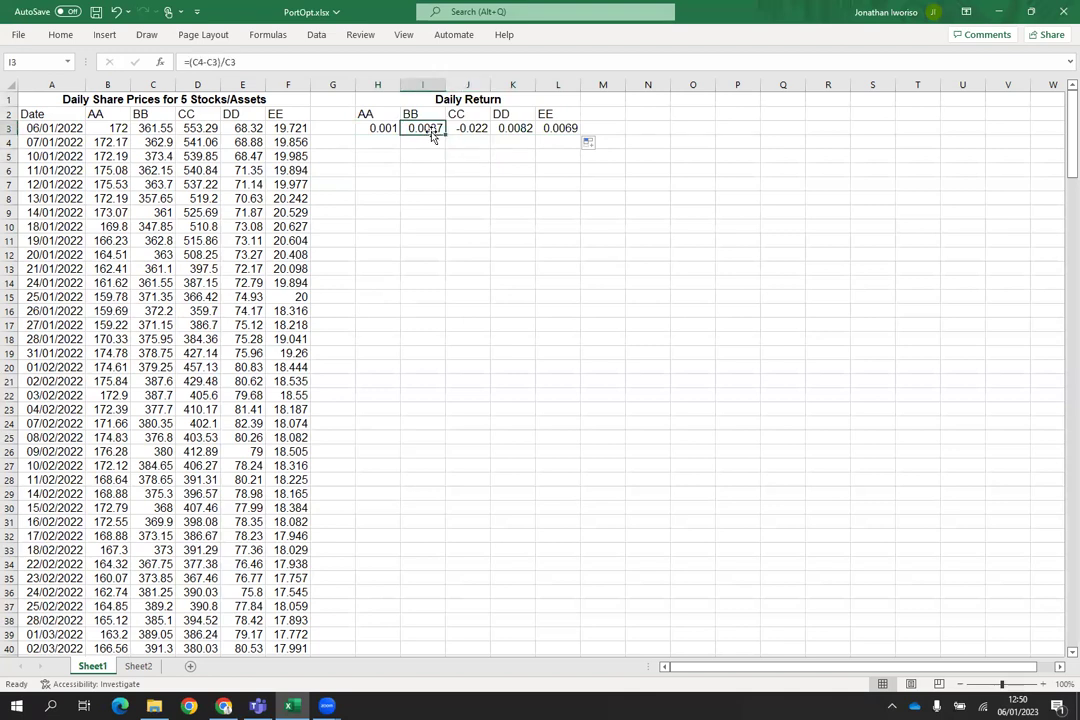
Step: Check the copied daily return formulas for stocks CC, DD and EE in cells J3, K3 and L3
left_click(466, 130)
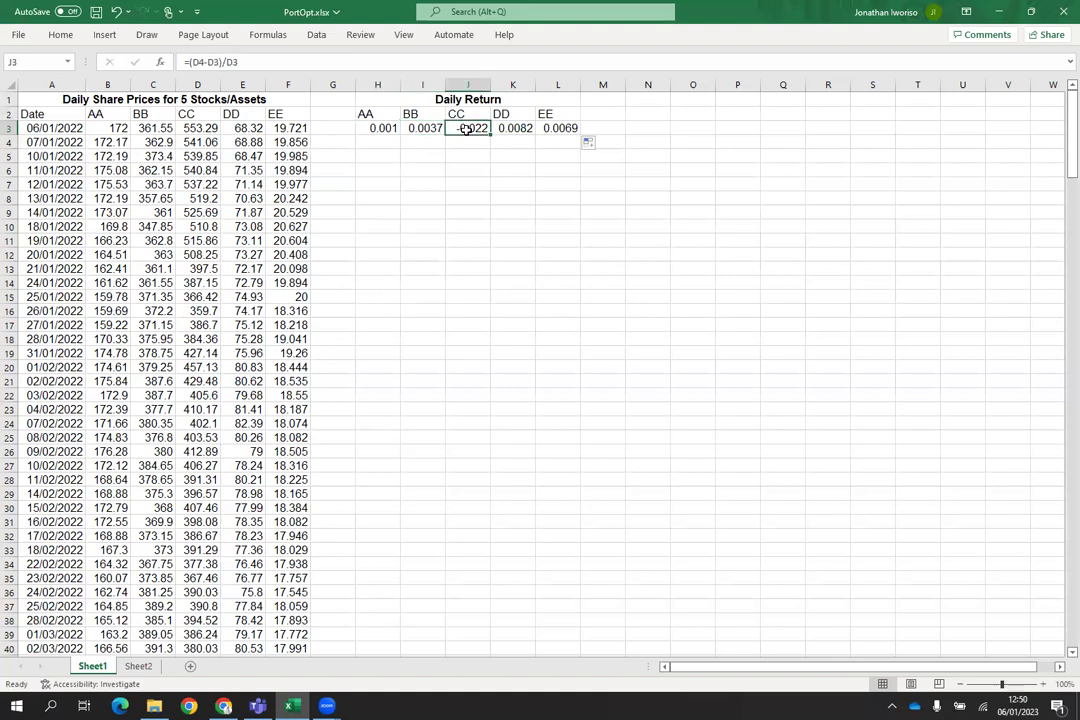
left_click(516, 130)
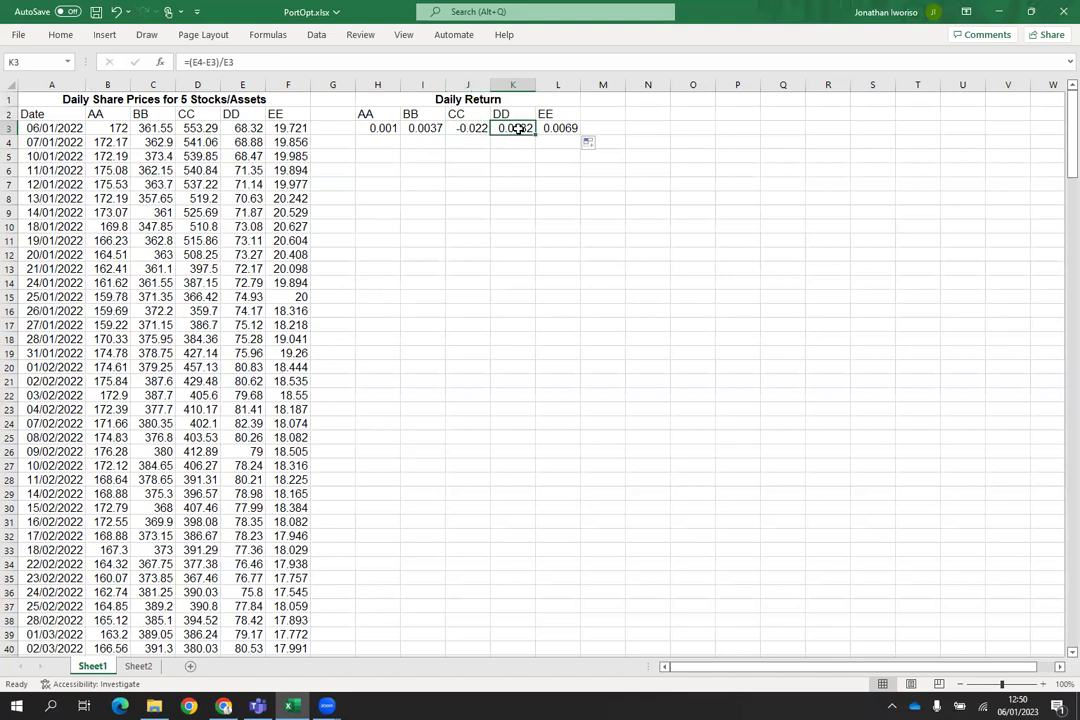
left_click(561, 129)
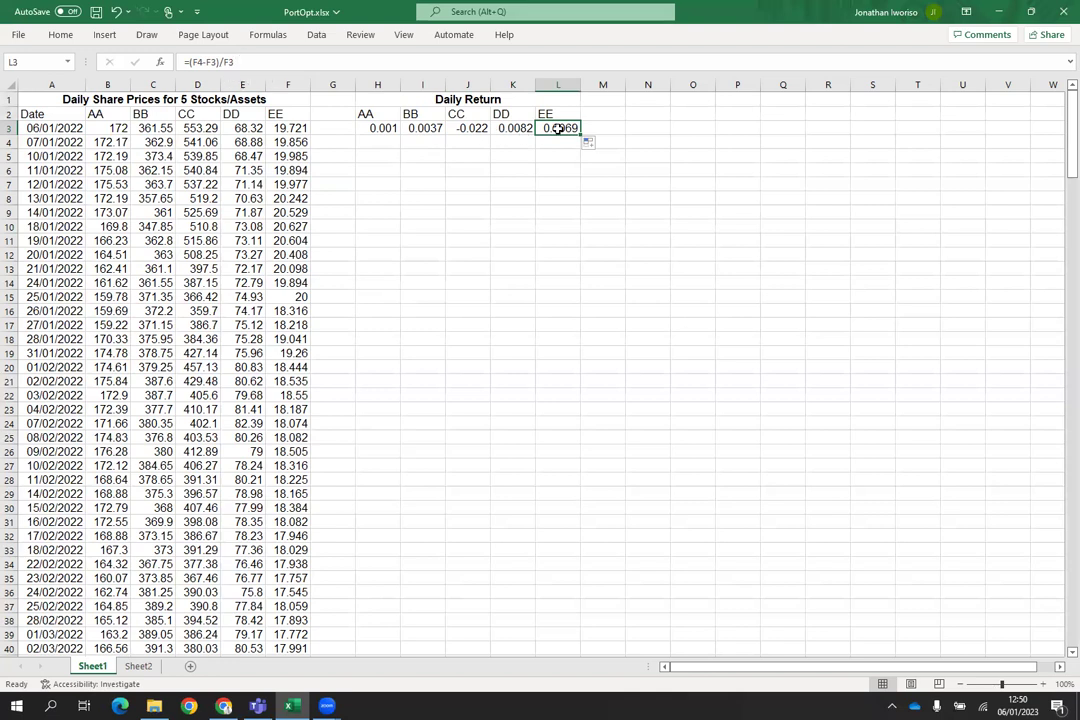
left_click(536, 148)
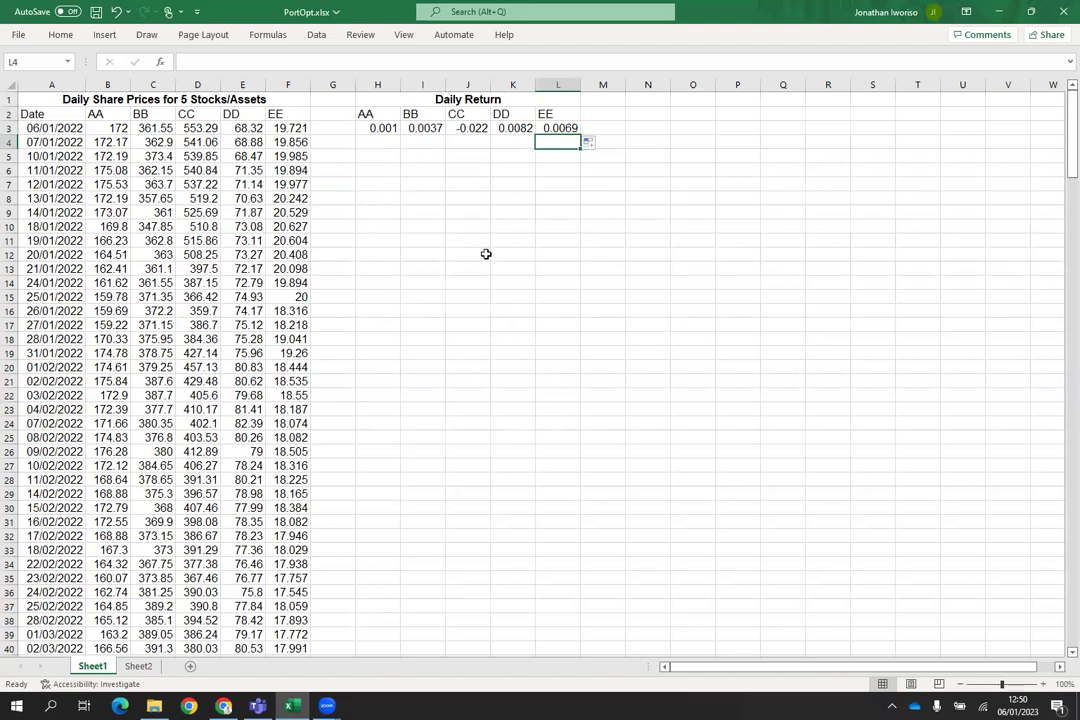
Step: Fill the daily return formulas in H3:L3 down to row 252 for all five stocks
left_click_drag(388, 129, 567, 128)
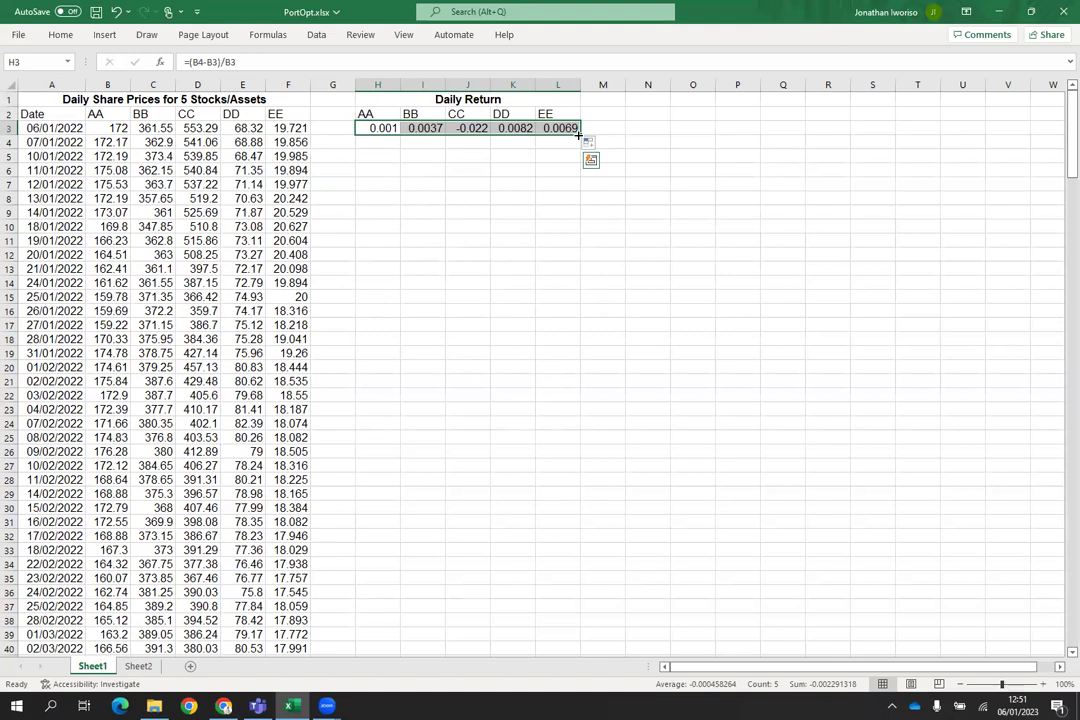
left_click_drag(578, 134, 603, 306)
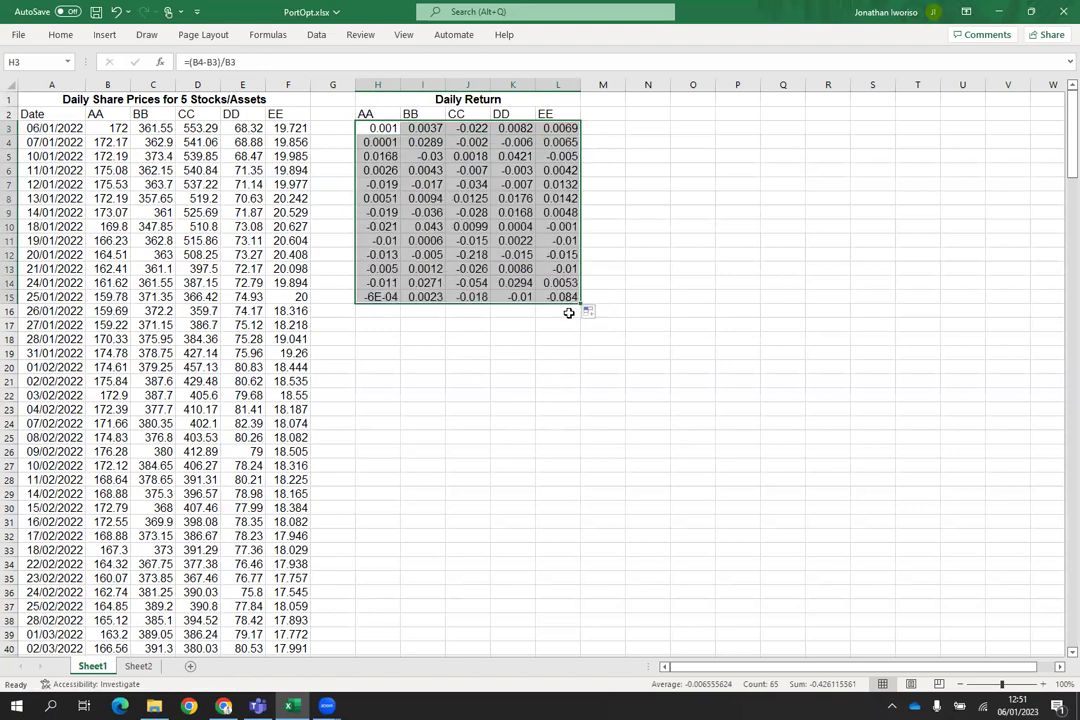
left_click_drag(578, 304, 577, 628)
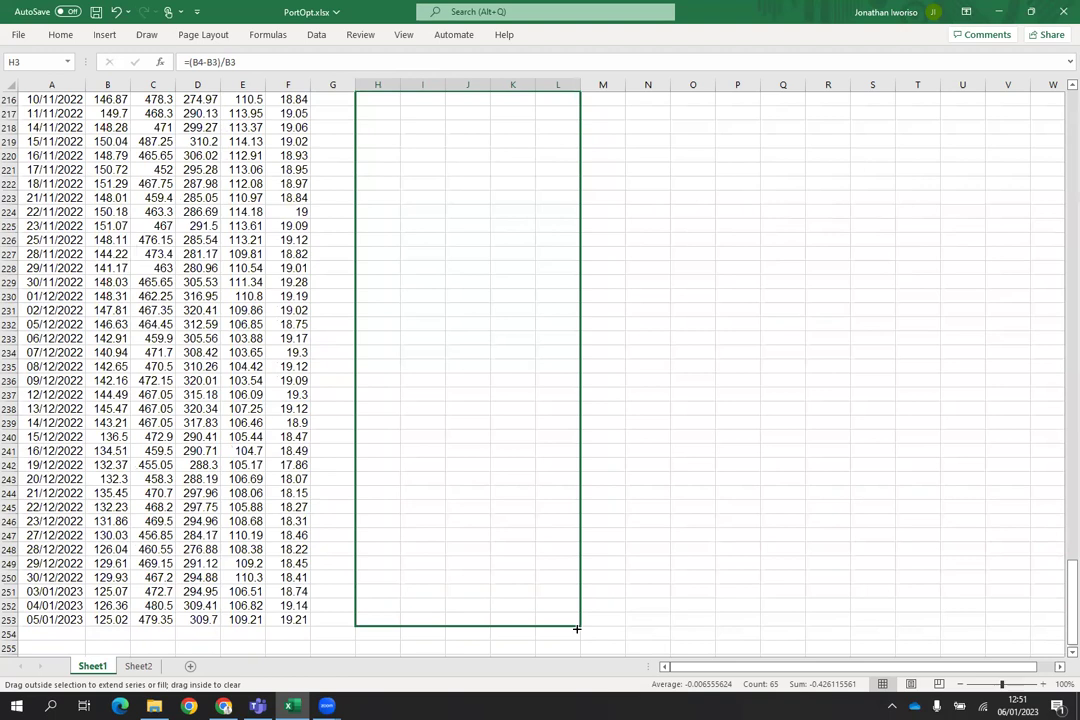
left_click_drag(577, 628, 574, 607)
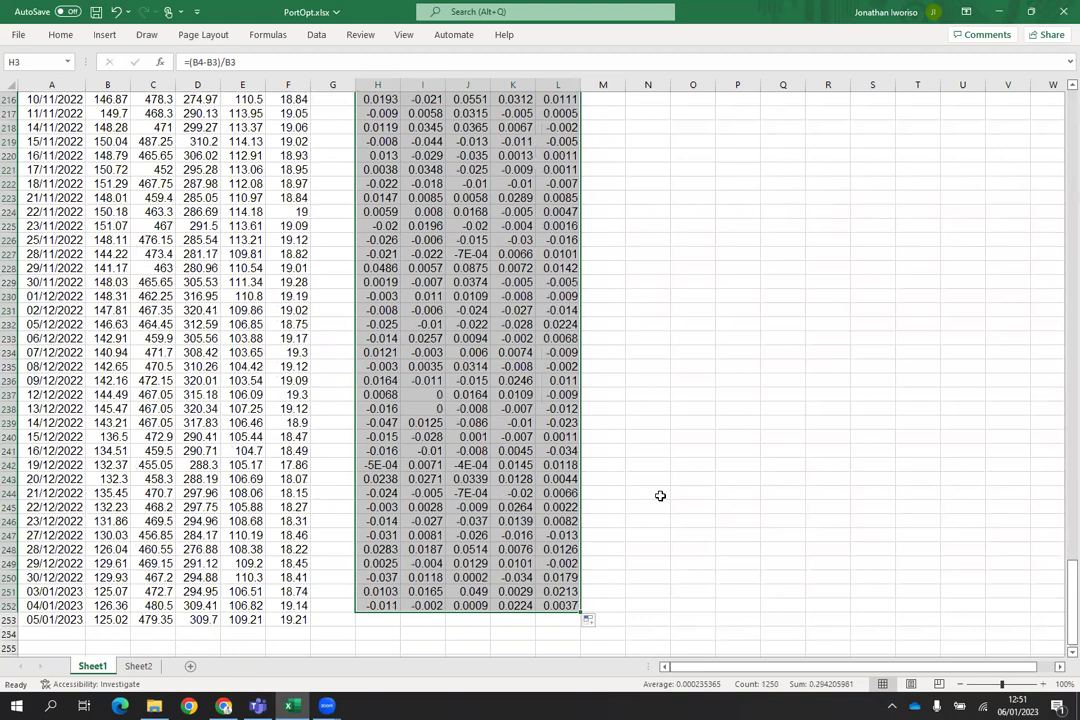
left_click(810, 203)
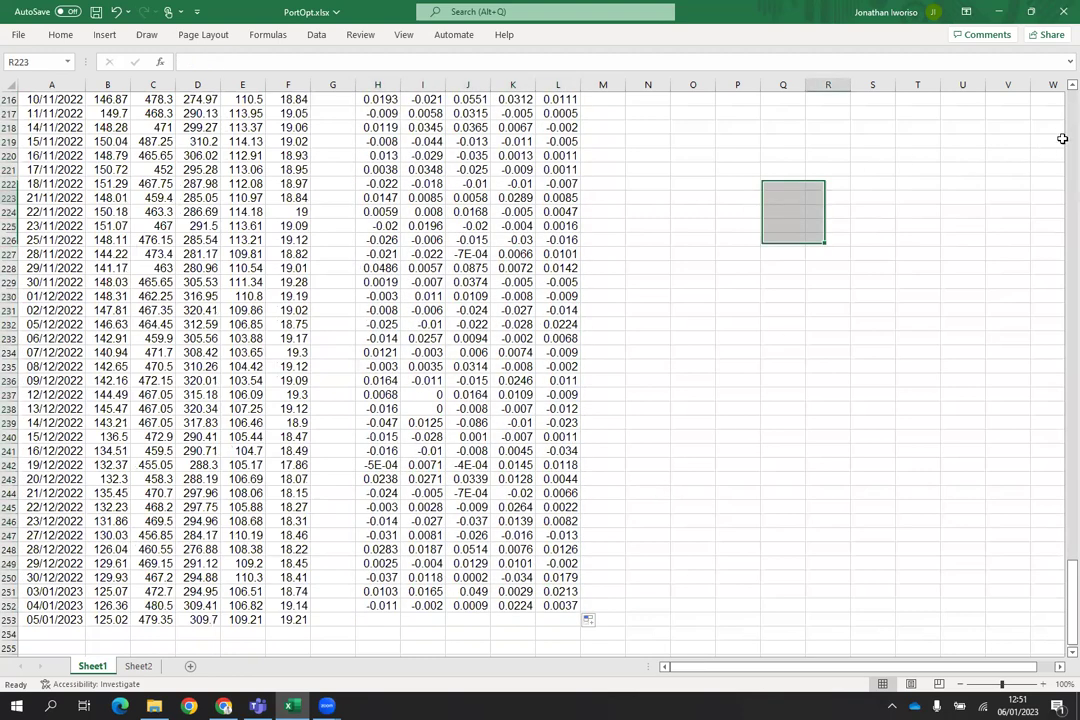
Step: Copy the stock headers in H2:L2 and paste them transposed as a column starting at cell N3
left_click_drag(1063, 137, 1060, 117)
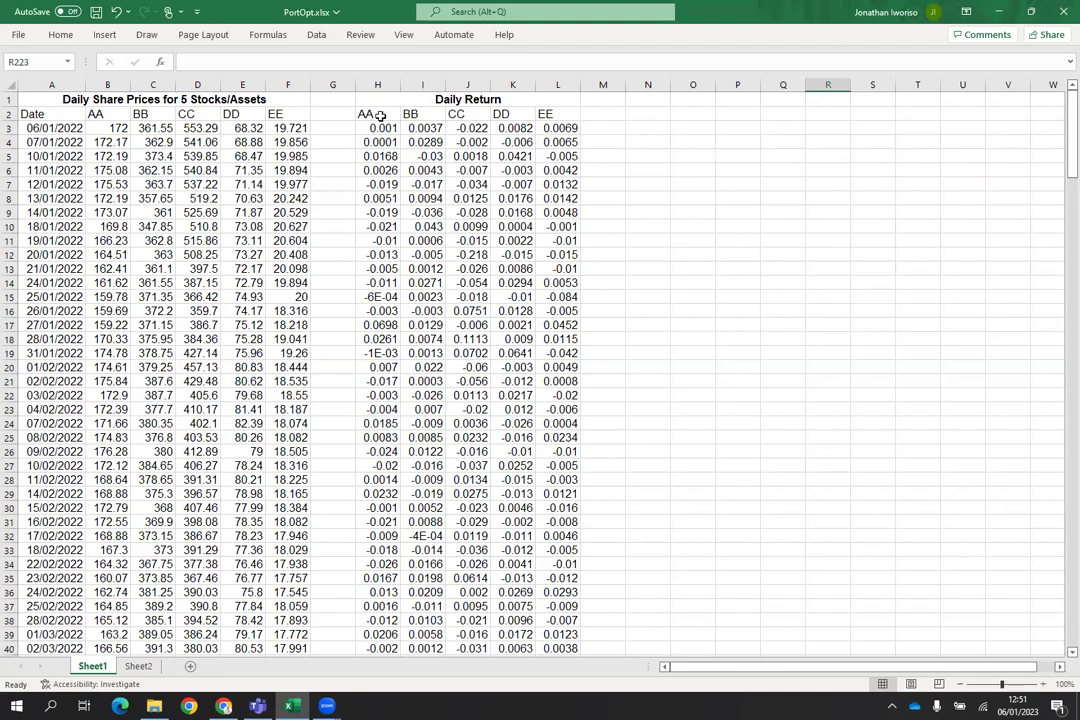
left_click_drag(379, 114, 545, 114)
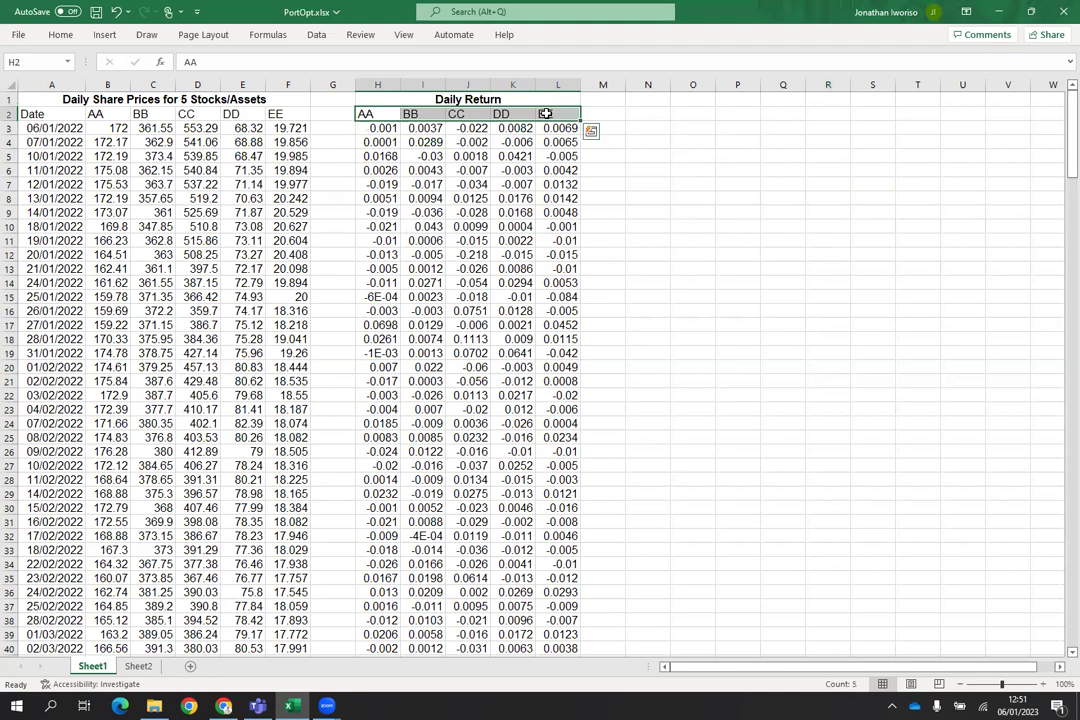
key("ctrl+c")
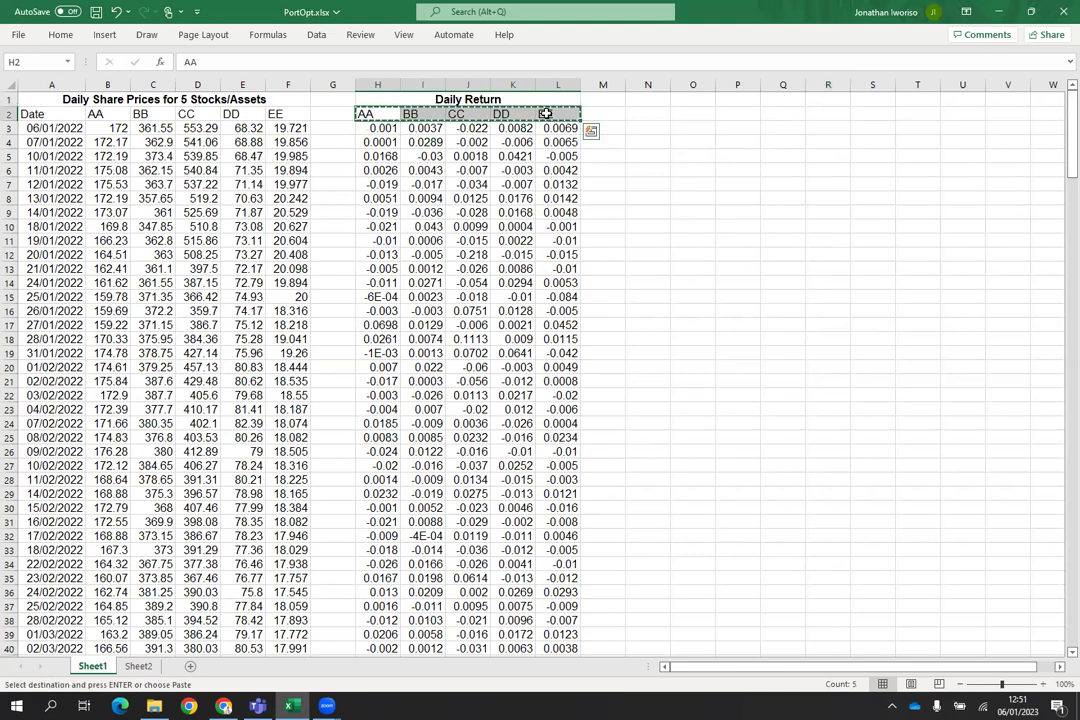
left_click(644, 127)
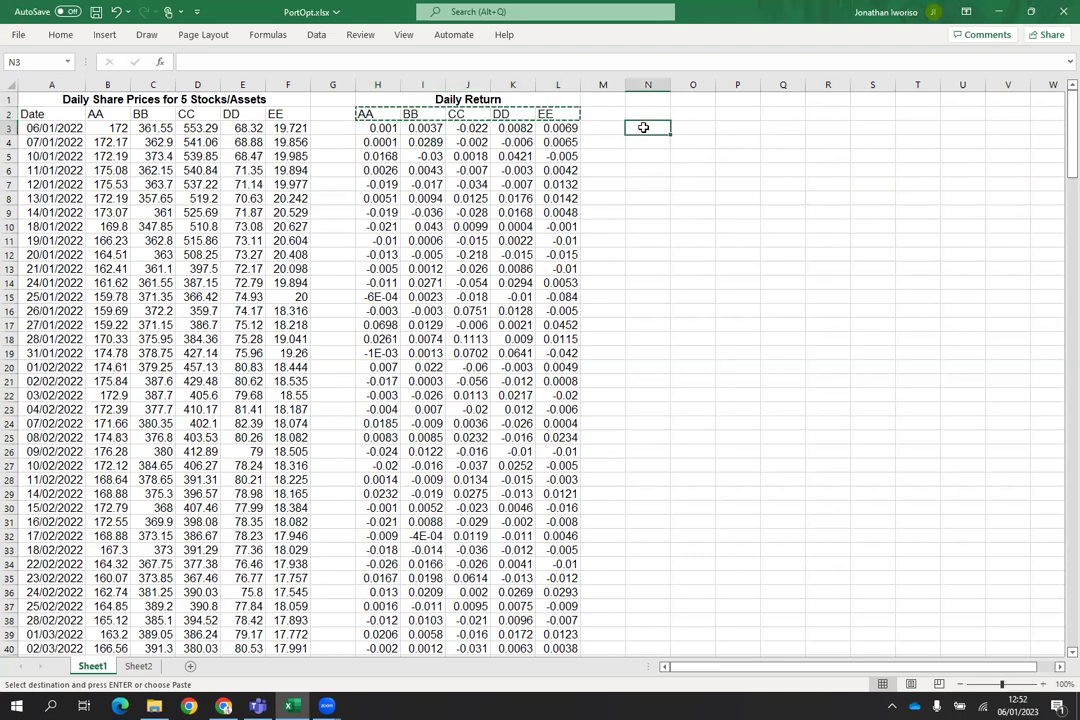
right_click(645, 130)
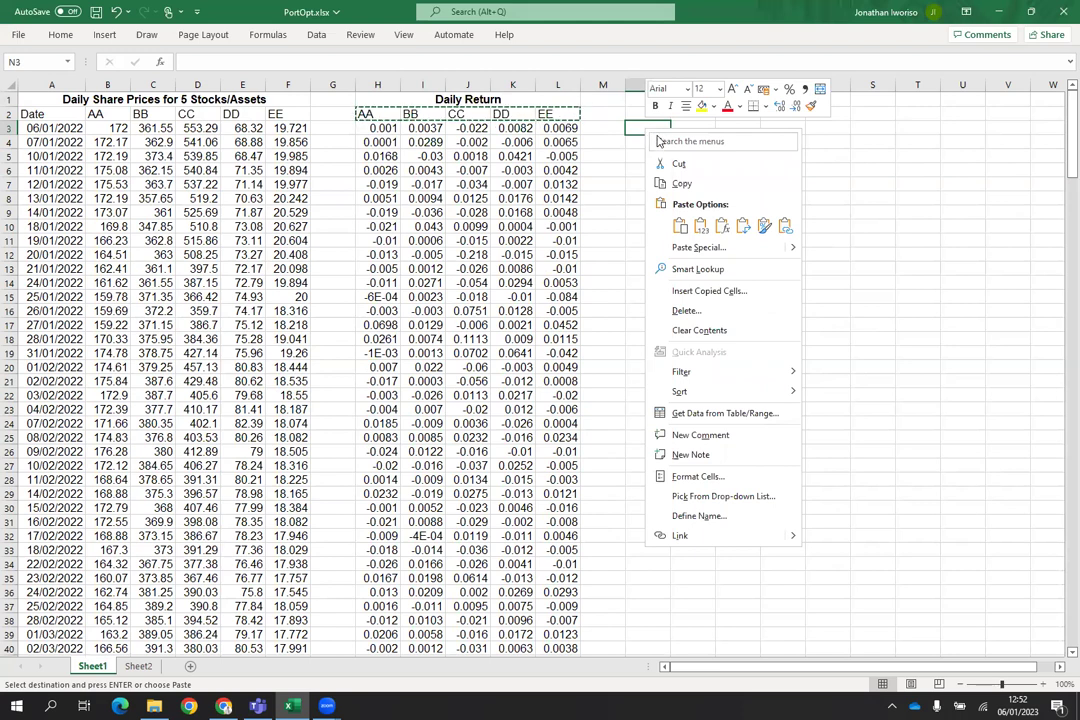
left_click(744, 227)
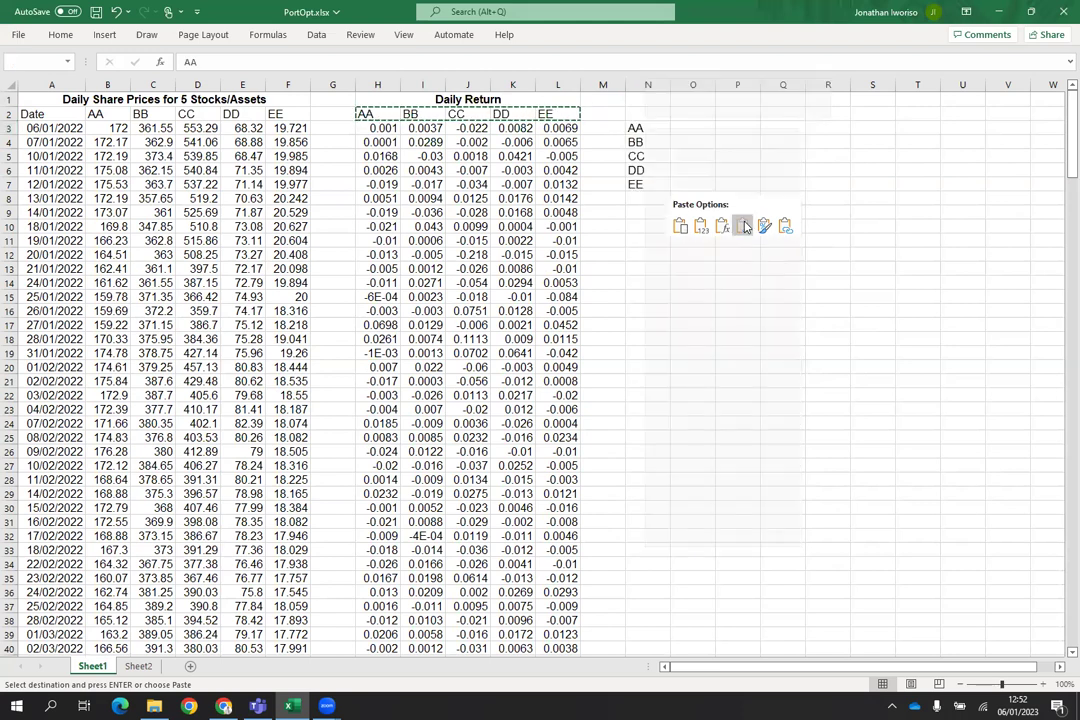
Step: Enter the column headings "Mean" in cell O2 and "SD" in cell P2
left_click(704, 115)
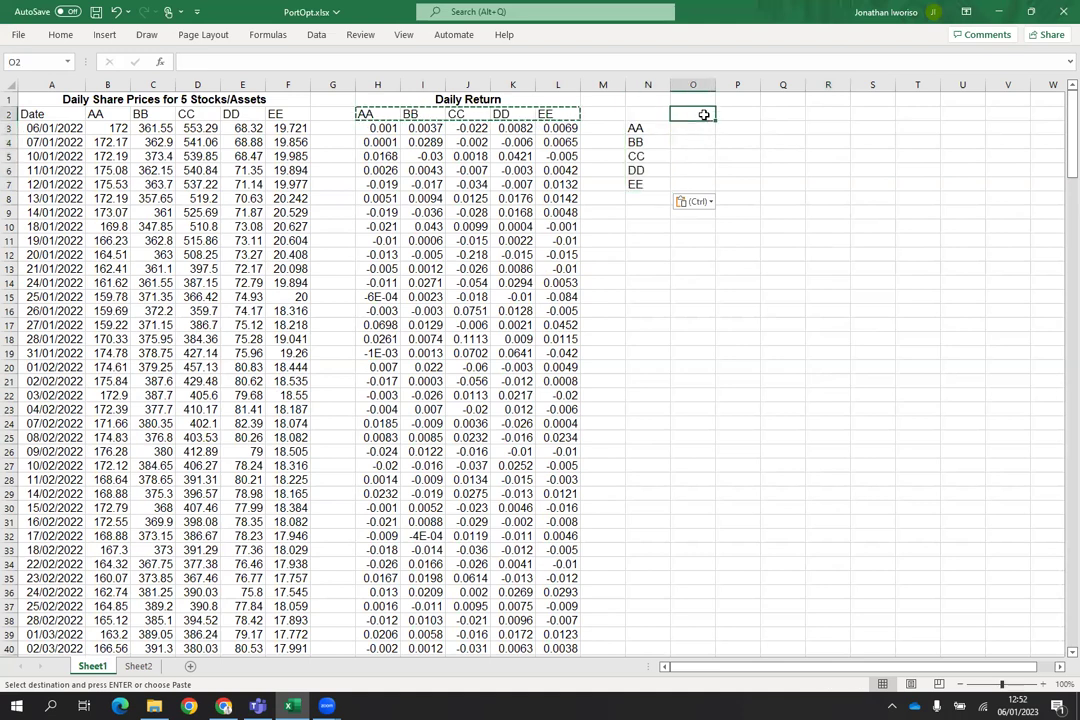
type("Mean")
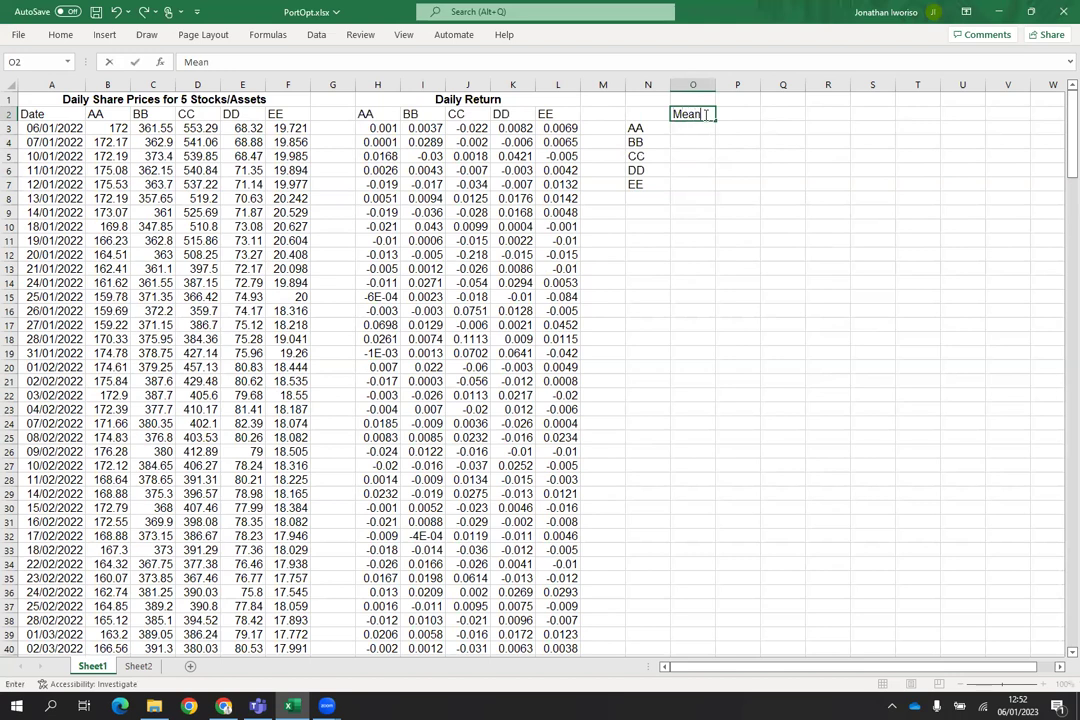
key("Tab")
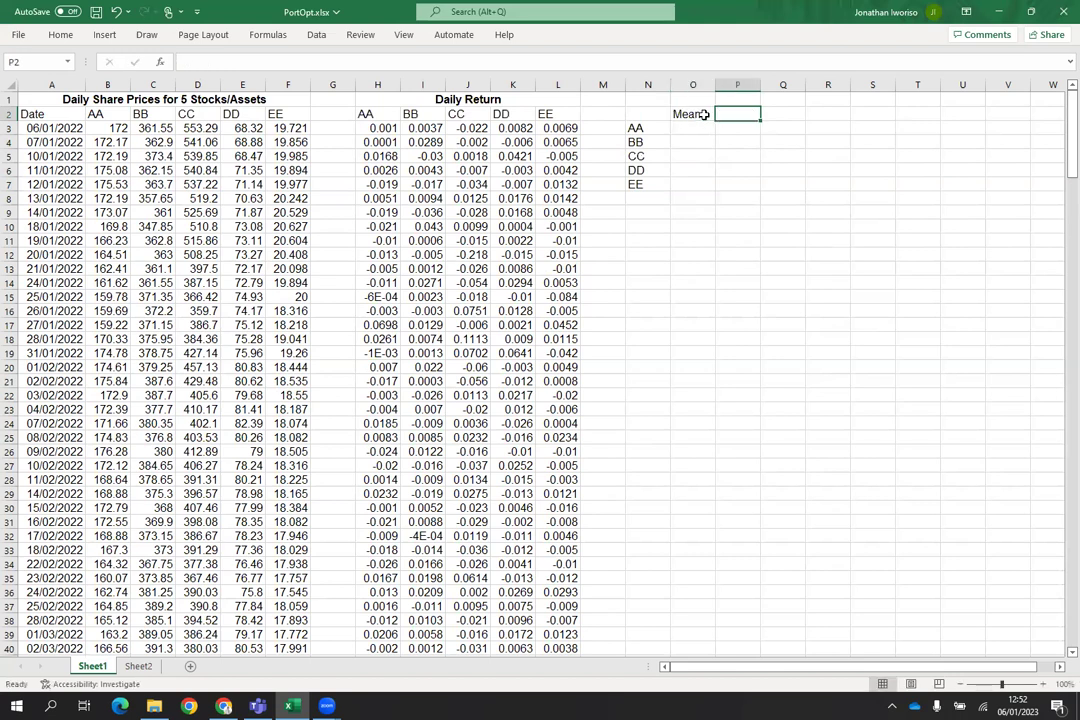
type("SD")
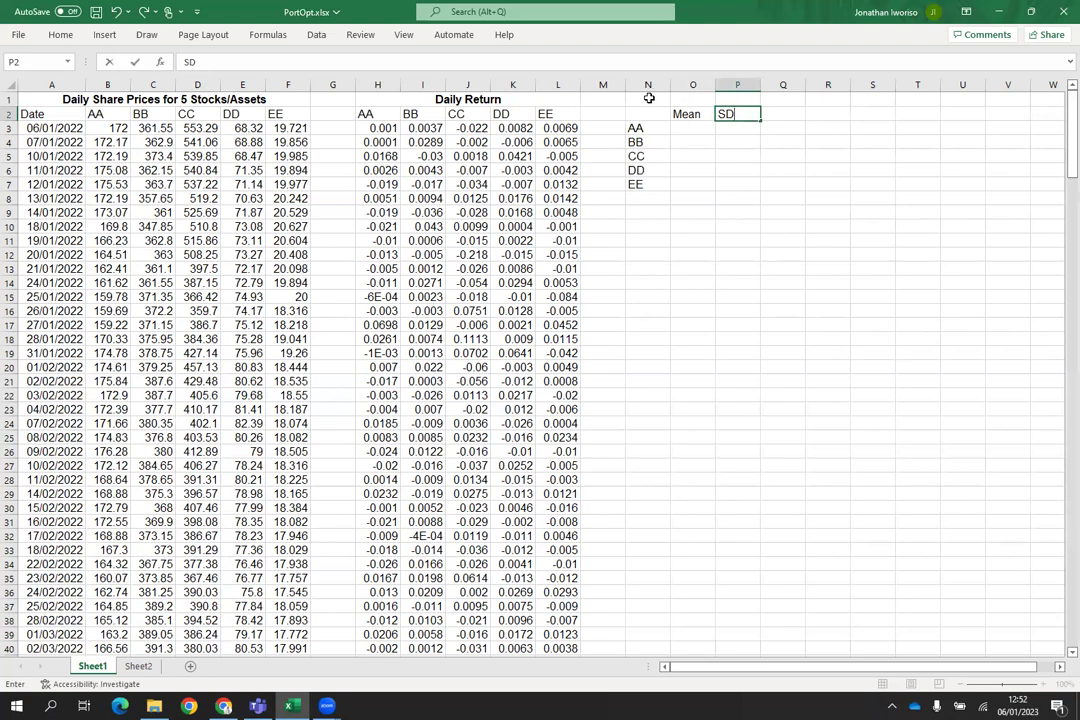
left_click(697, 130)
left_click(693, 151)
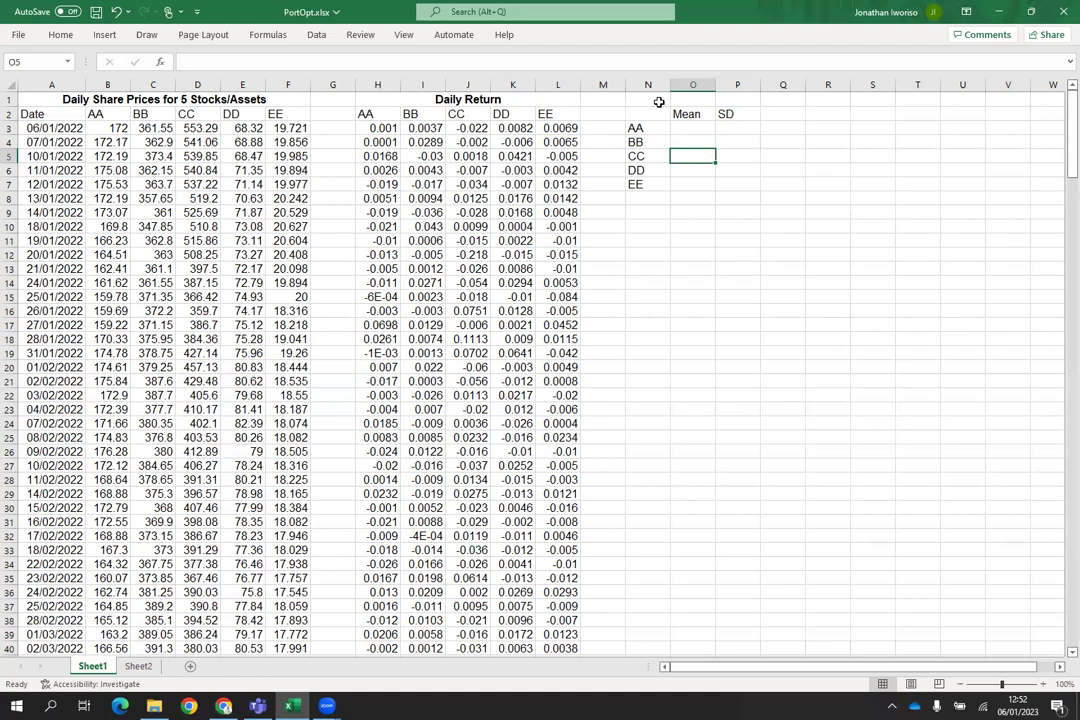
Step: Enter the title "Mean & SD of Returns (Annualised)" in cell N1
left_click_drag(666, 102, 737, 97)
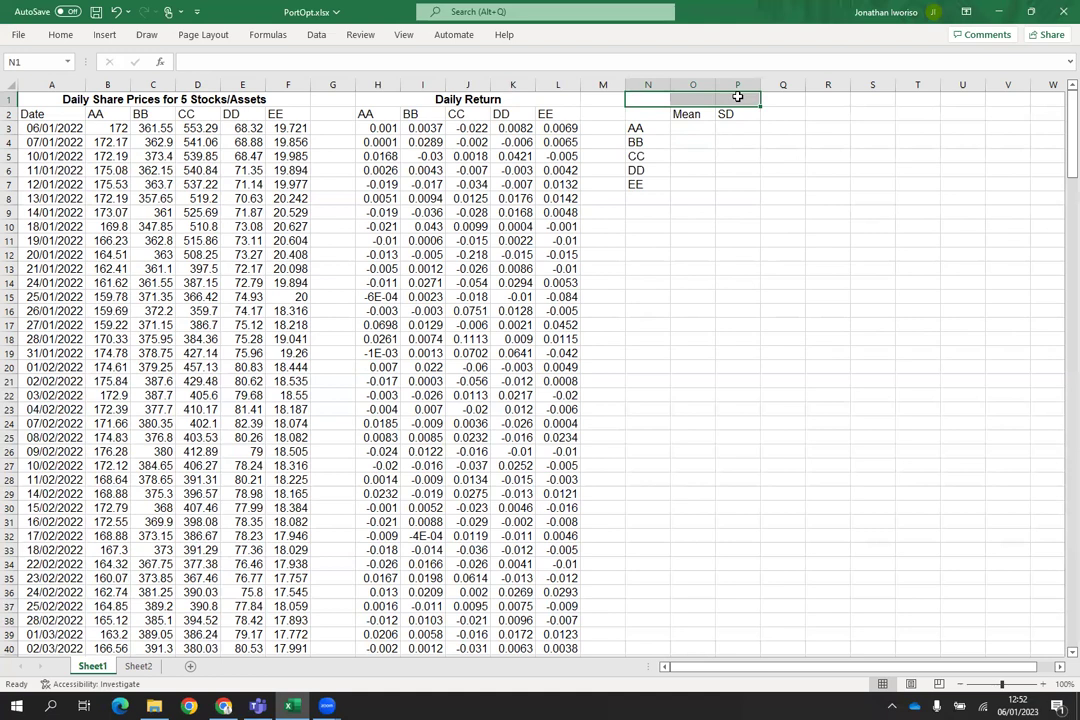
type("Mea")
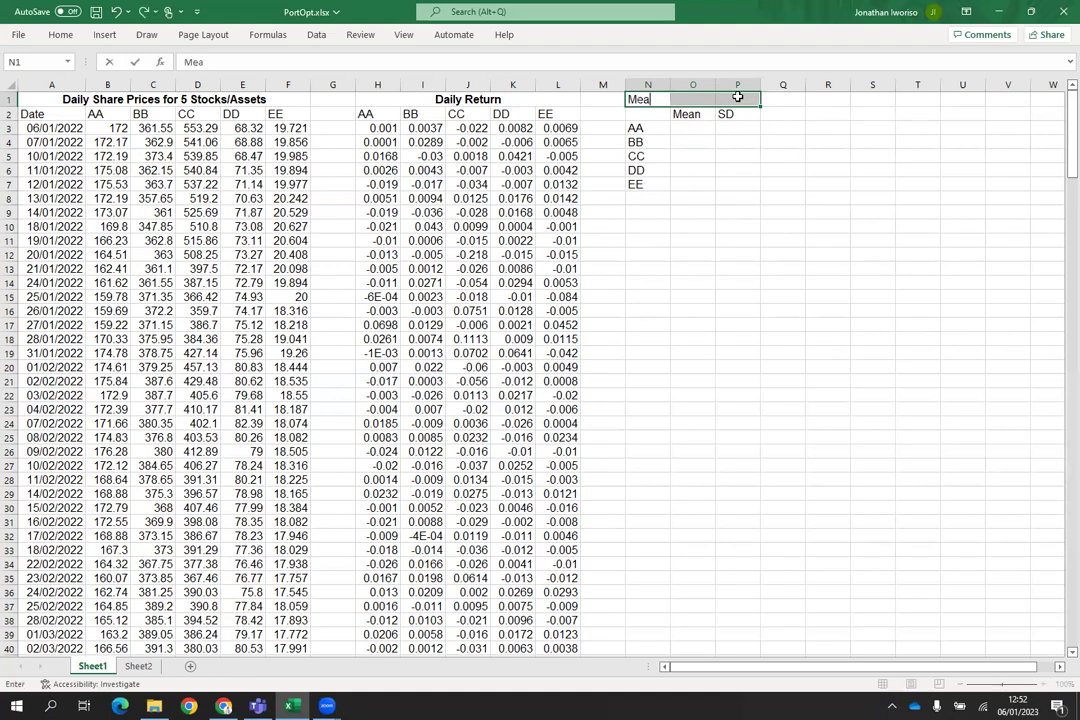
type("n &")
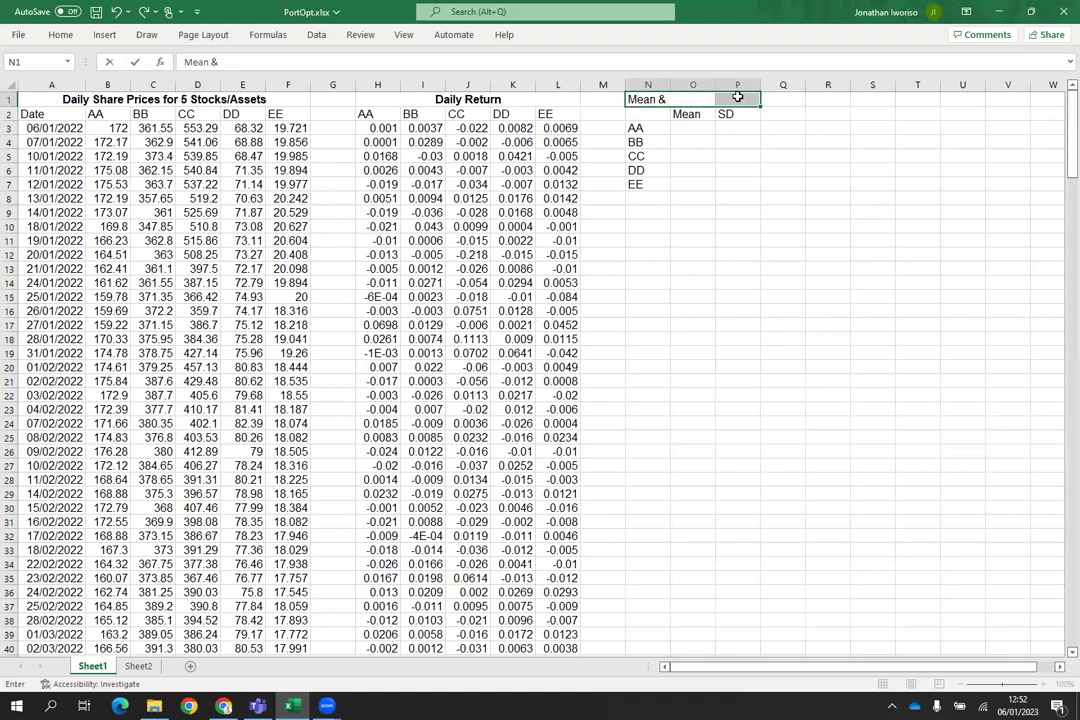
type(" SD ")
type("of Rt")
type("u")
key("BackSpace")
key("BackSpace")
type("e")
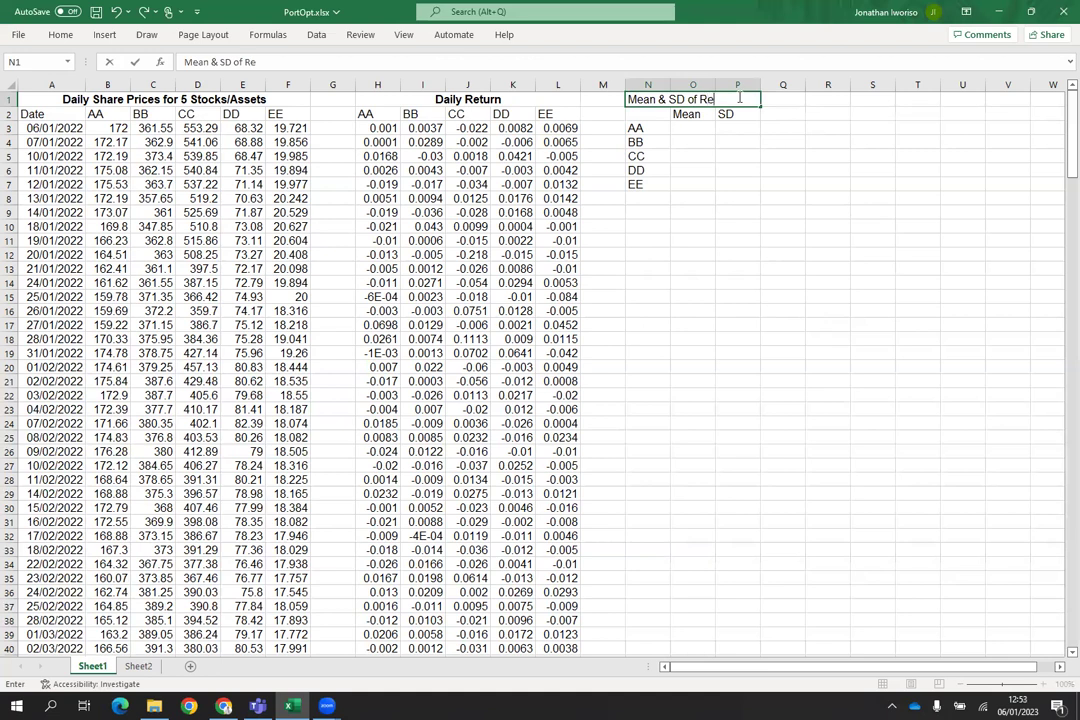
type("turns (Annual")
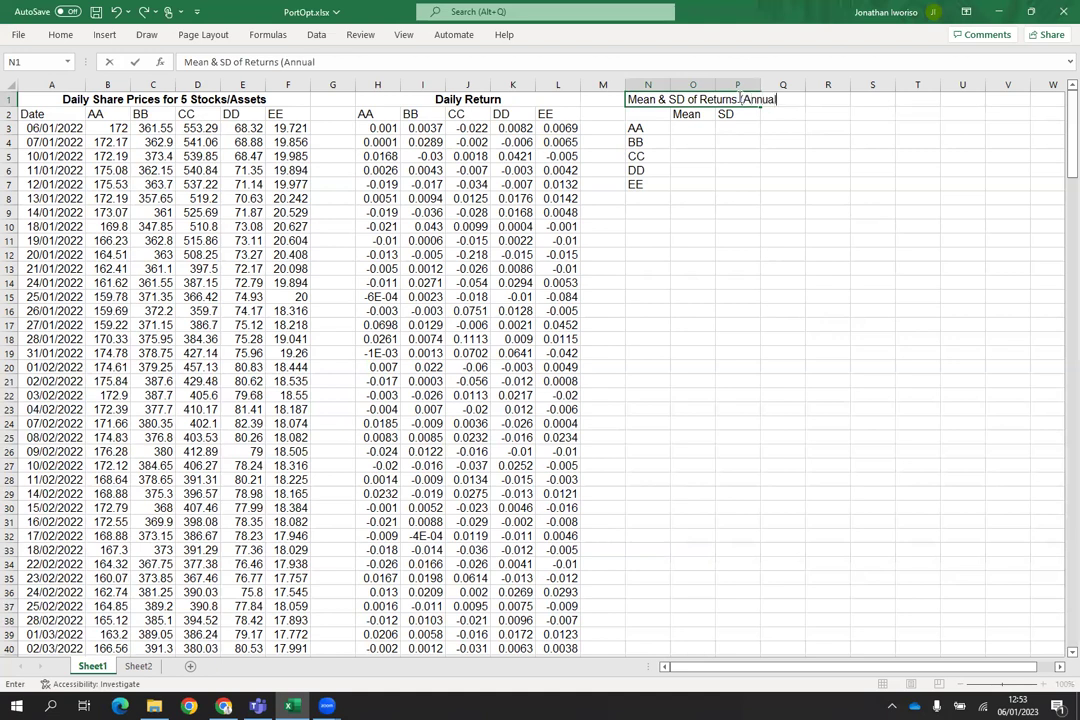
type("ised)")
left_click(778, 170)
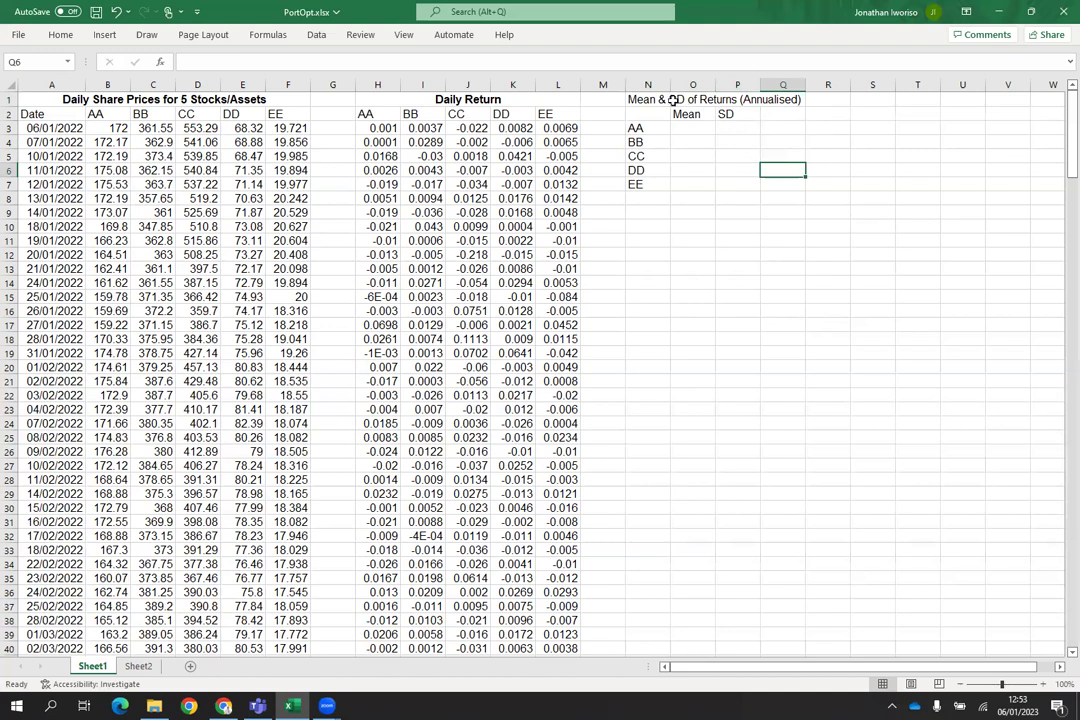
Step: Make the title "Mean & SD of Returns (Annualised)" in row 1 bold
left_click_drag(632, 99, 785, 99)
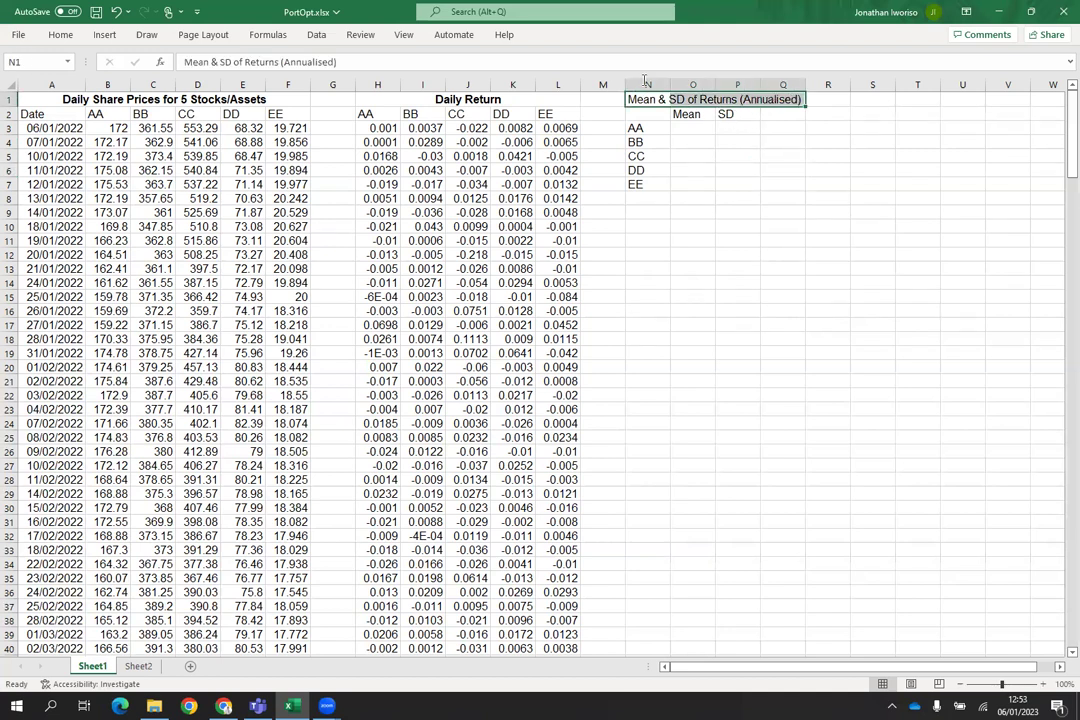
left_click(60, 34)
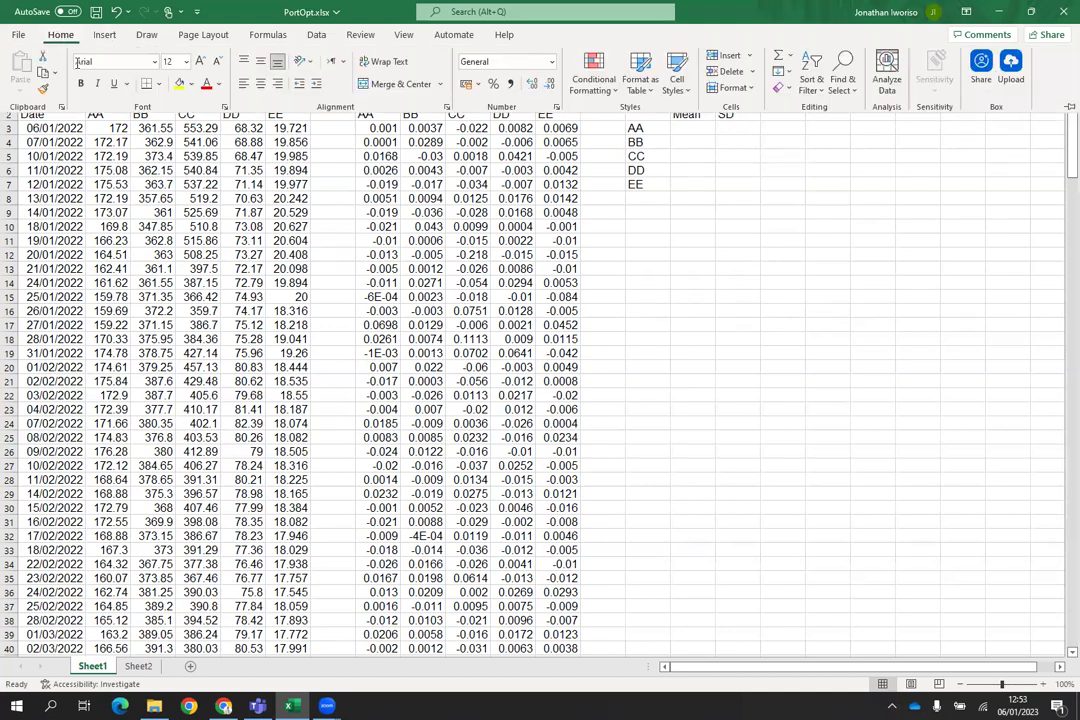
left_click(84, 85)
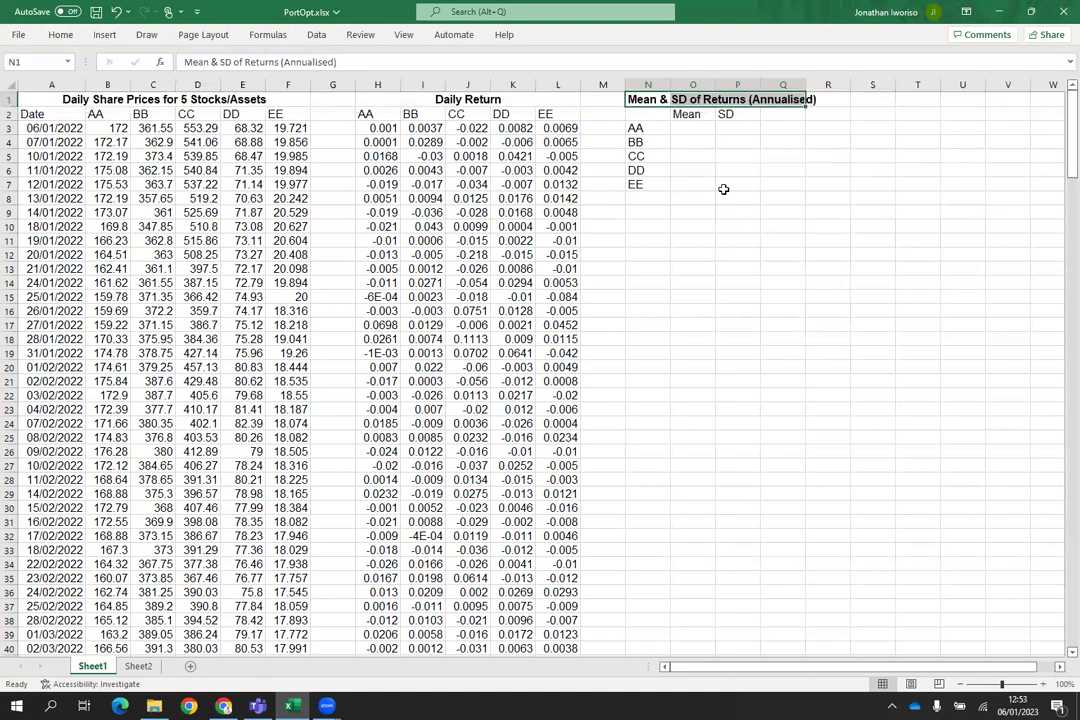
Step: Calculate AA's annualised mean return in cell O3 with the formula =AVERAGE(H3:H252)*252
left_click(700, 130)
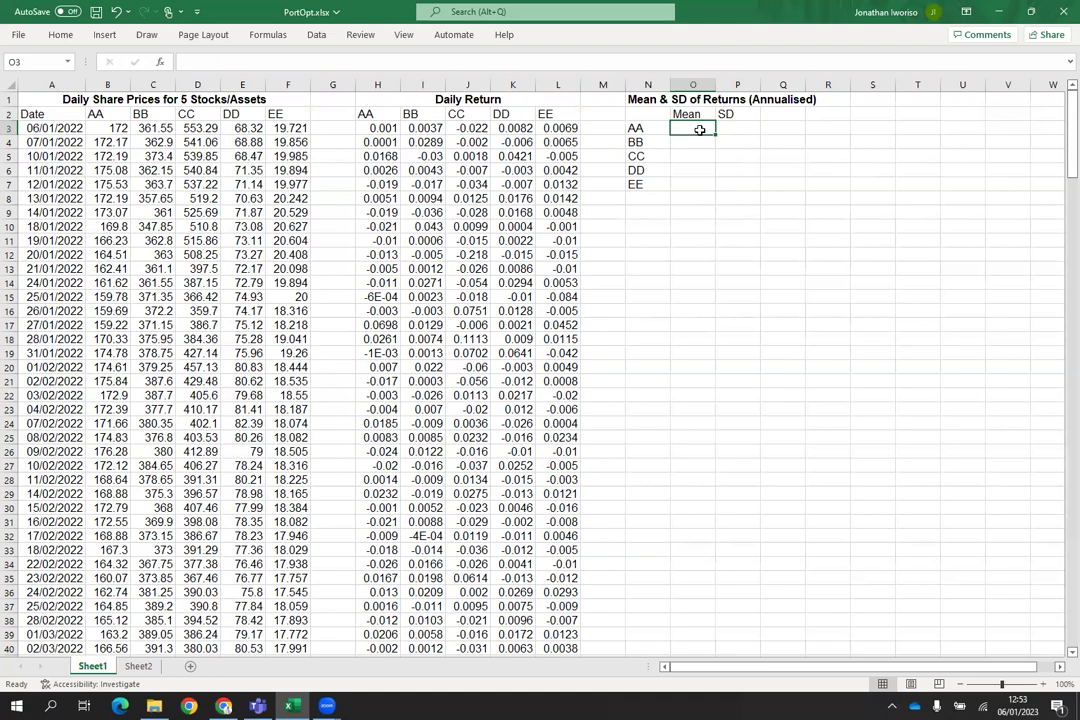
type("=")
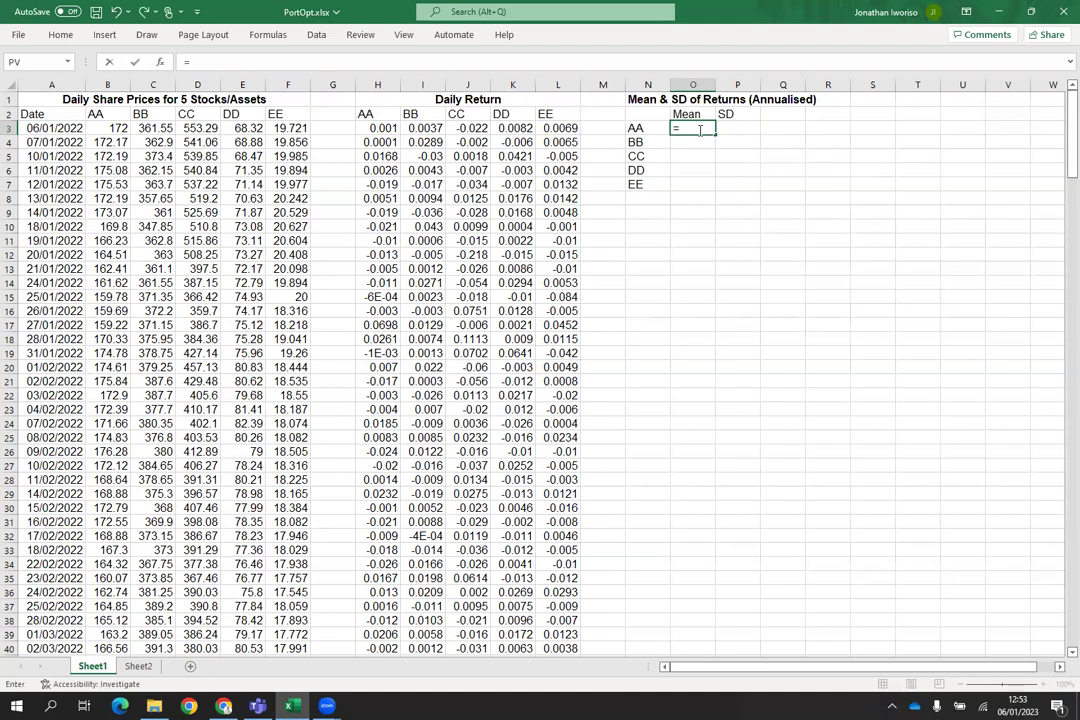
type("average")
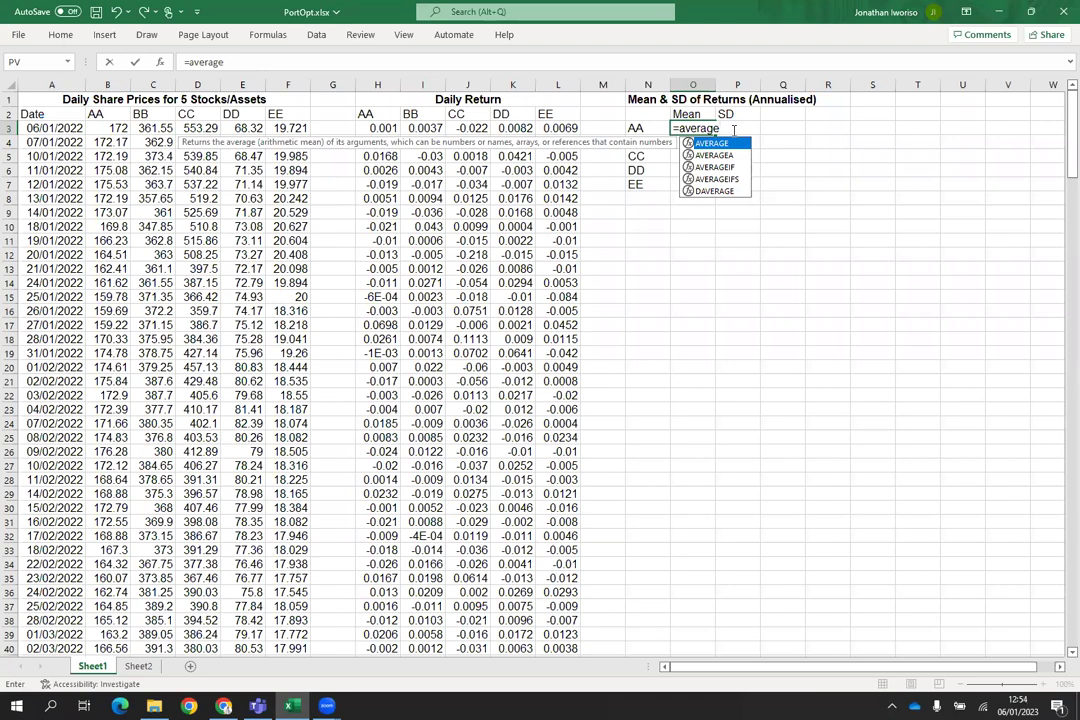
type("(")
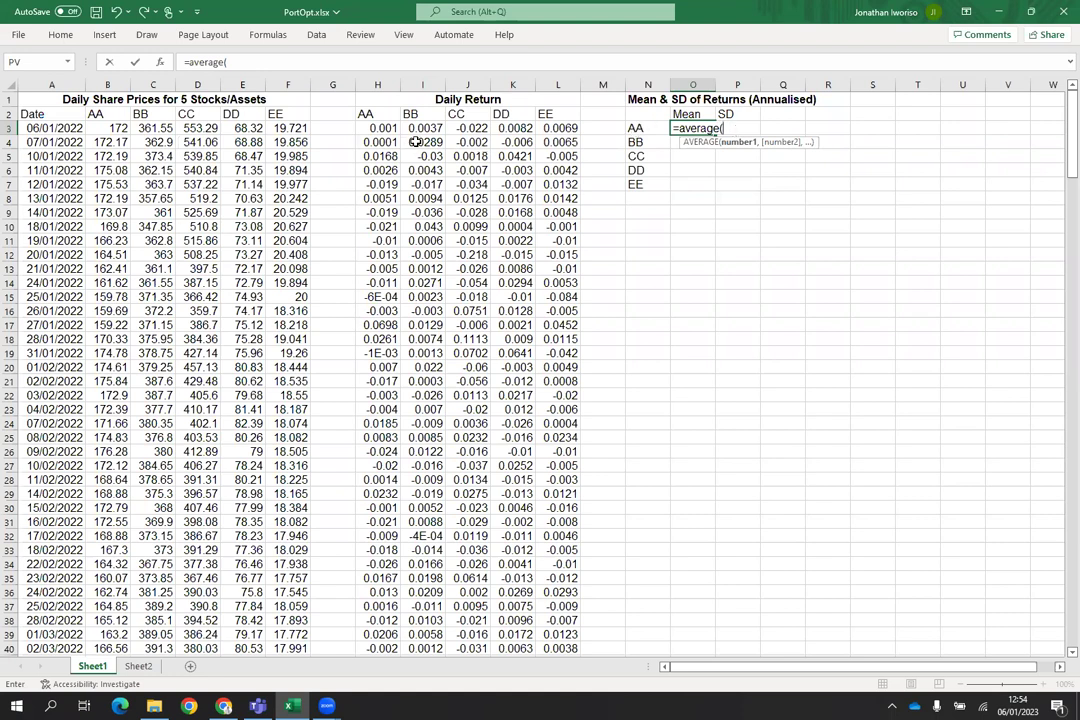
left_click_drag(377, 128, 388, 619)
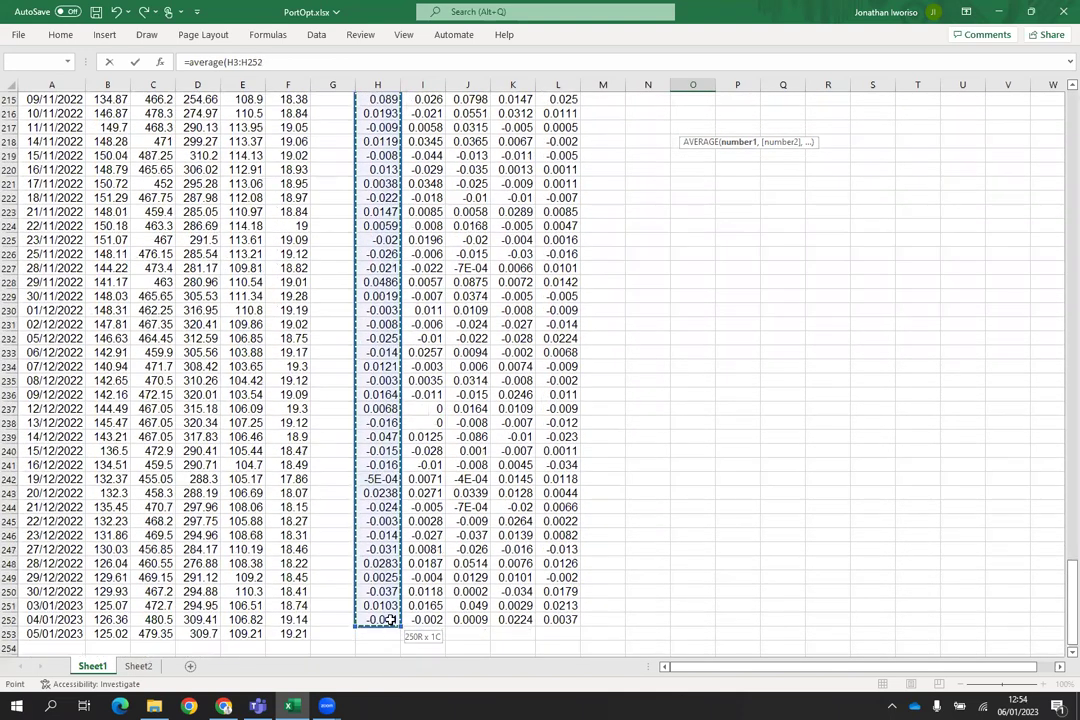
scroll(1060, 110, "up", 9)
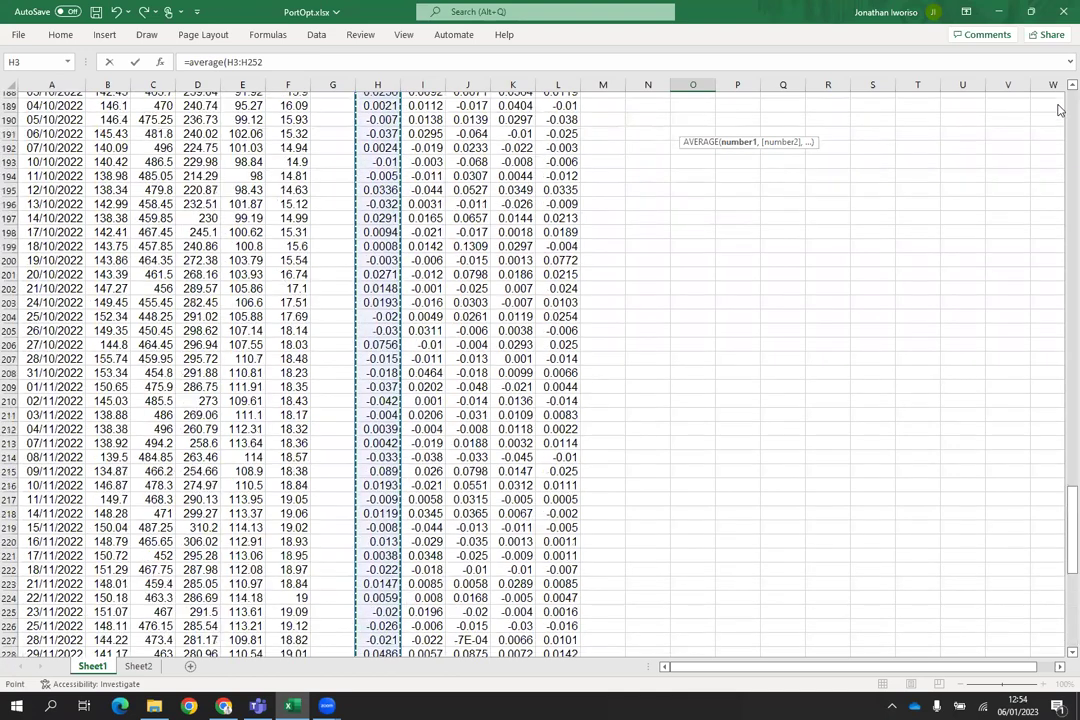
scroll(1060, 110, "up", 20)
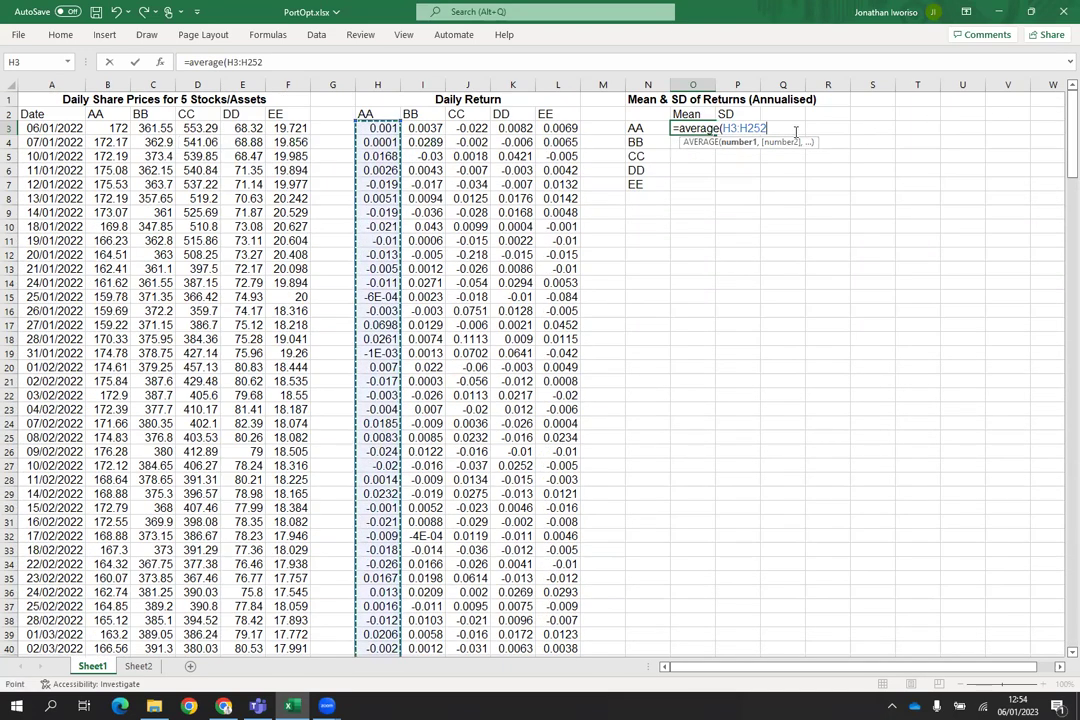
type(")")
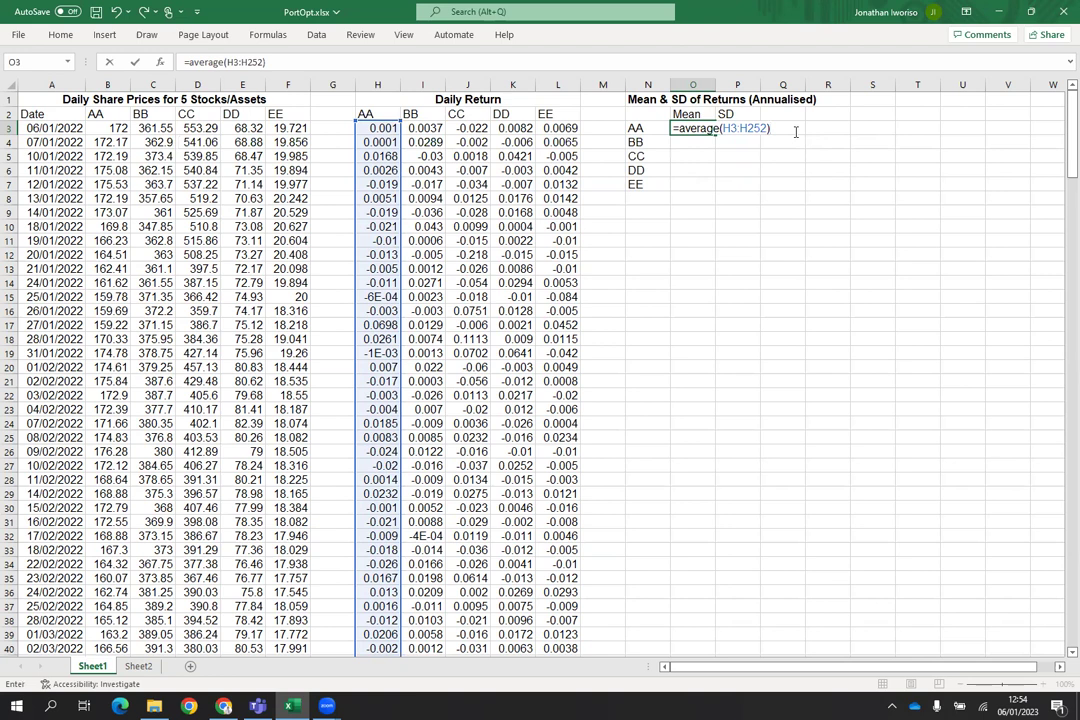
type("*252")
key("Return")
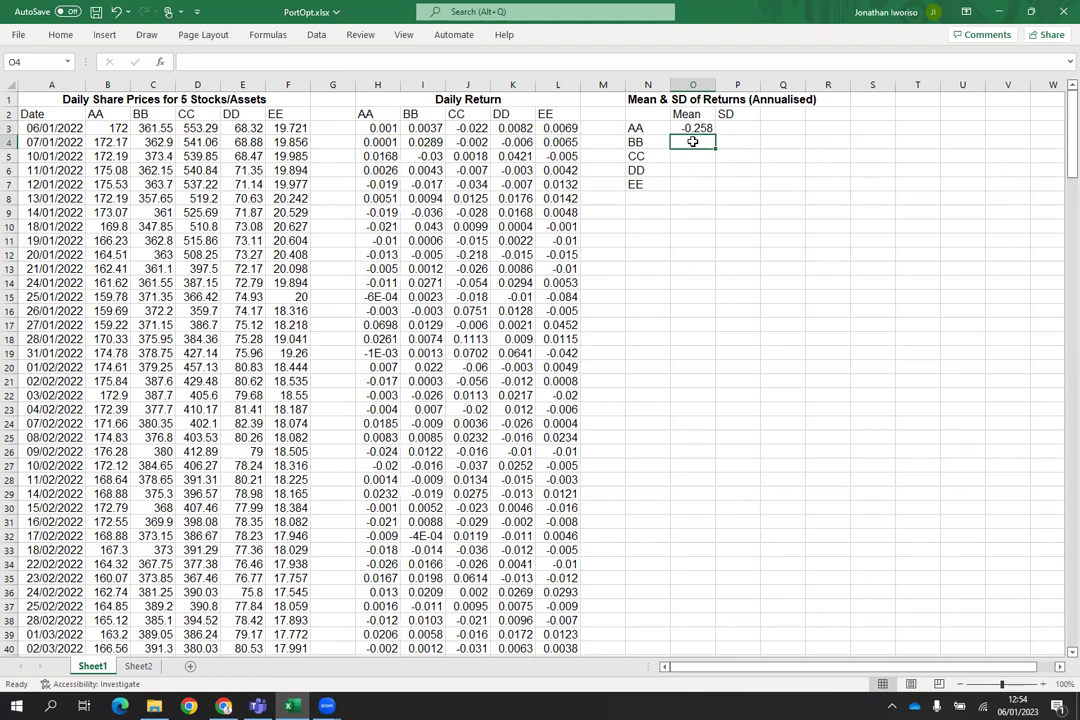
Step: Calculate BB's annualised mean return in cell O4 with =AVERAGE(I3:I252)*252, checking that the range reaches the last daily return
type("=")
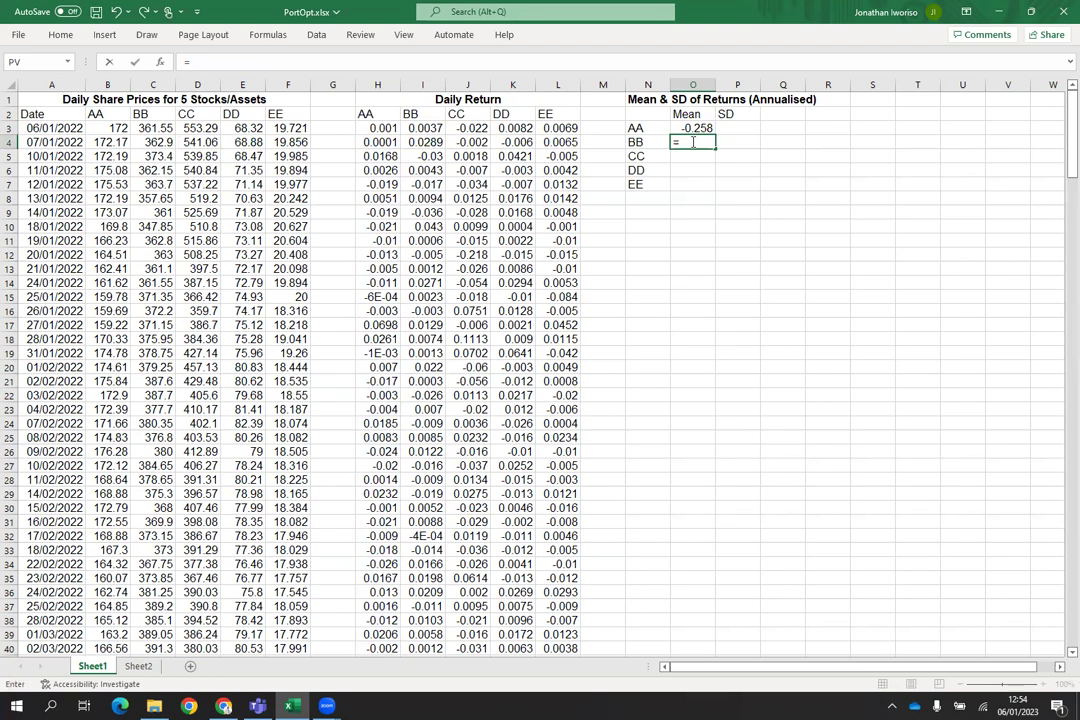
type("averag")
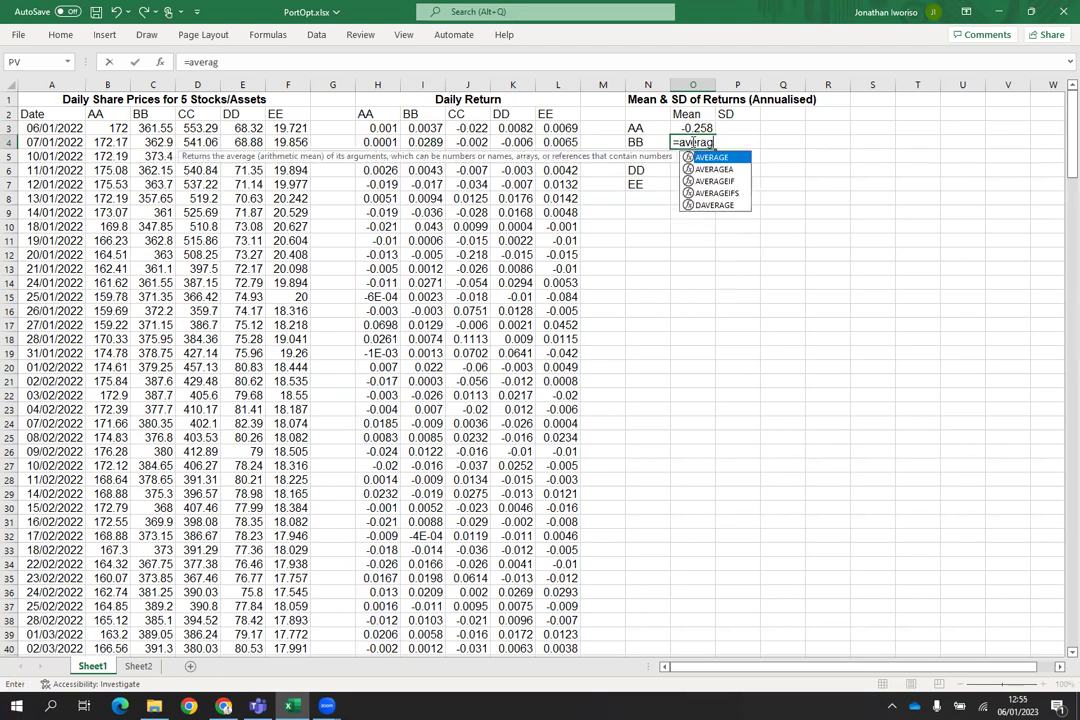
type("e(")
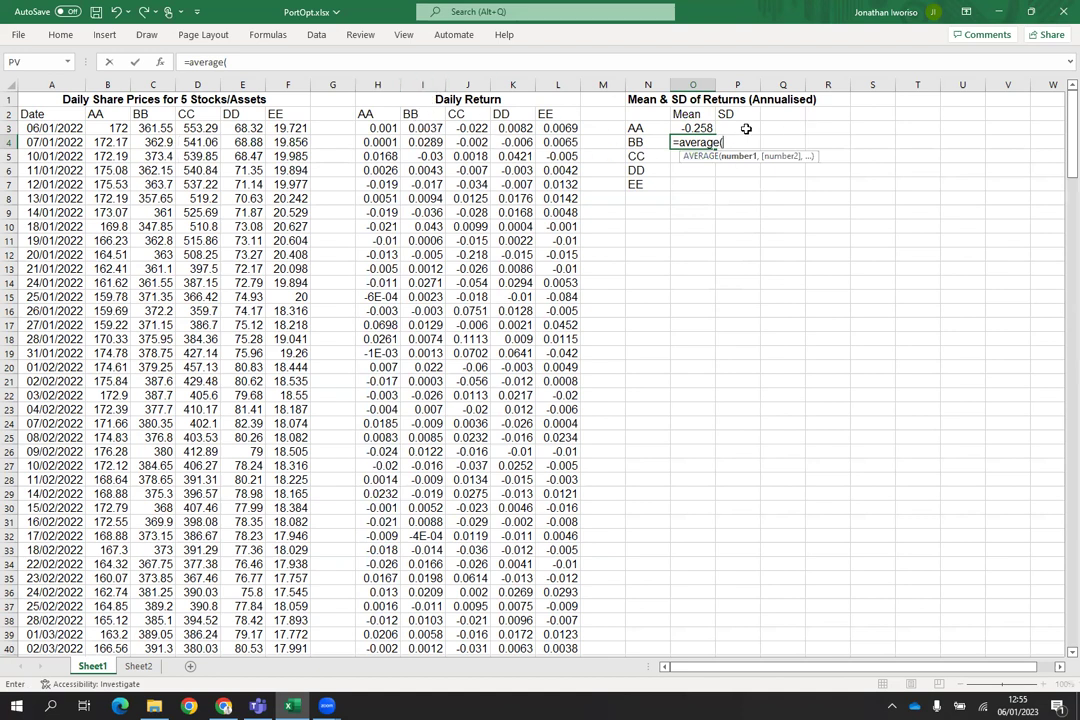
type("I")
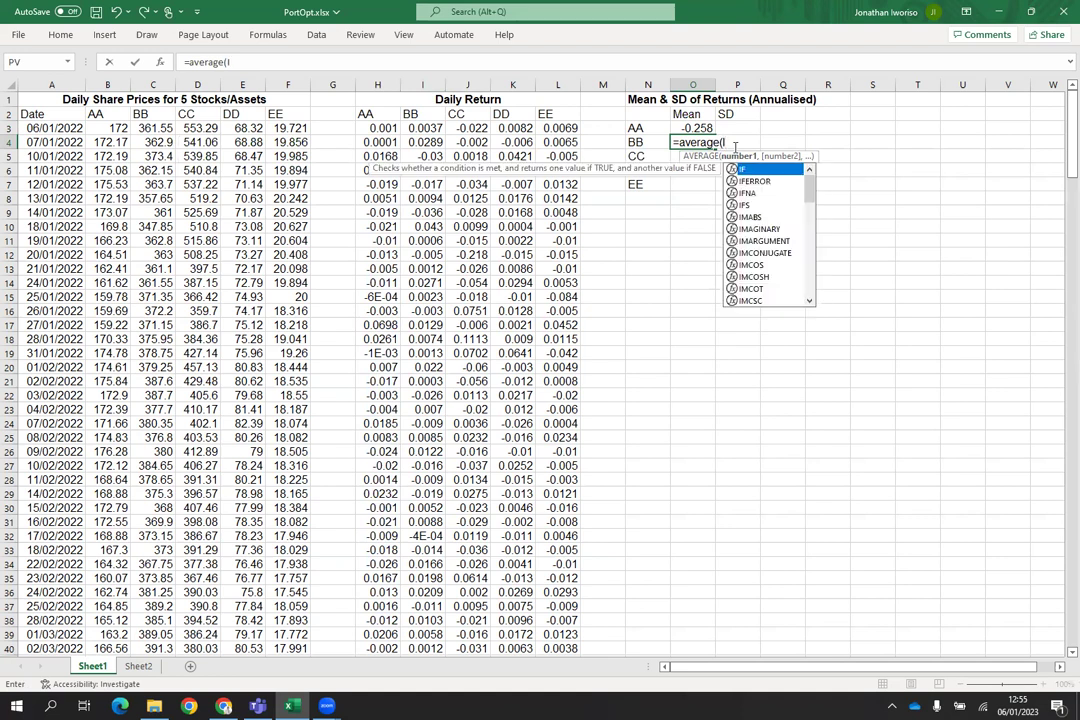
type("3:")
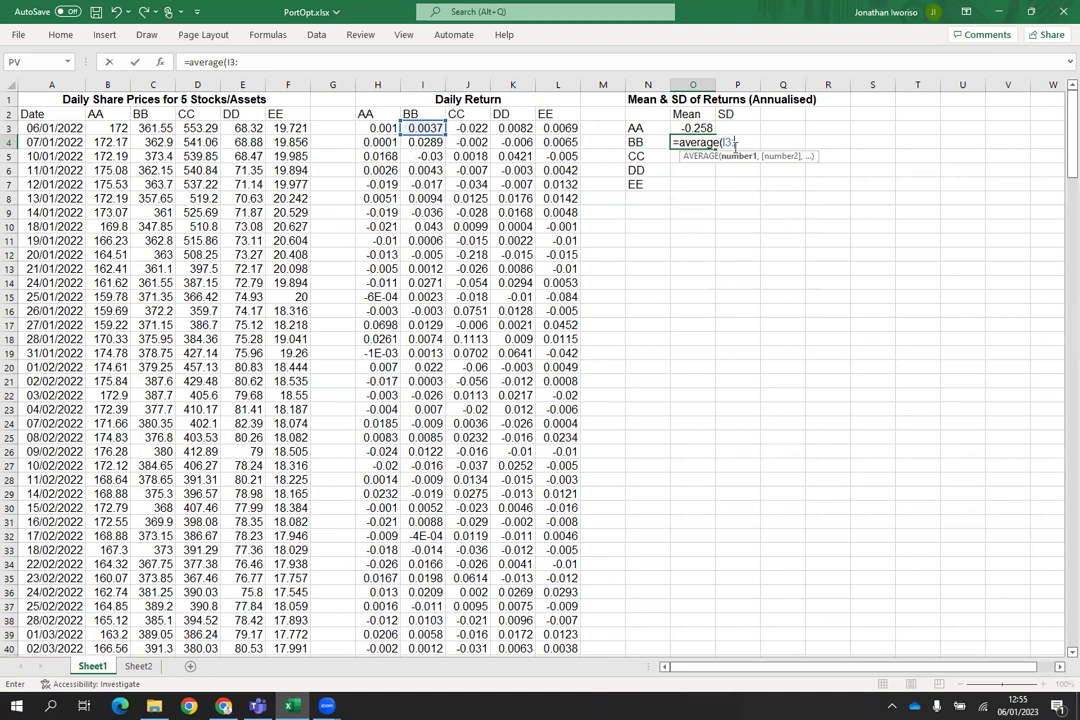
type("I252)")
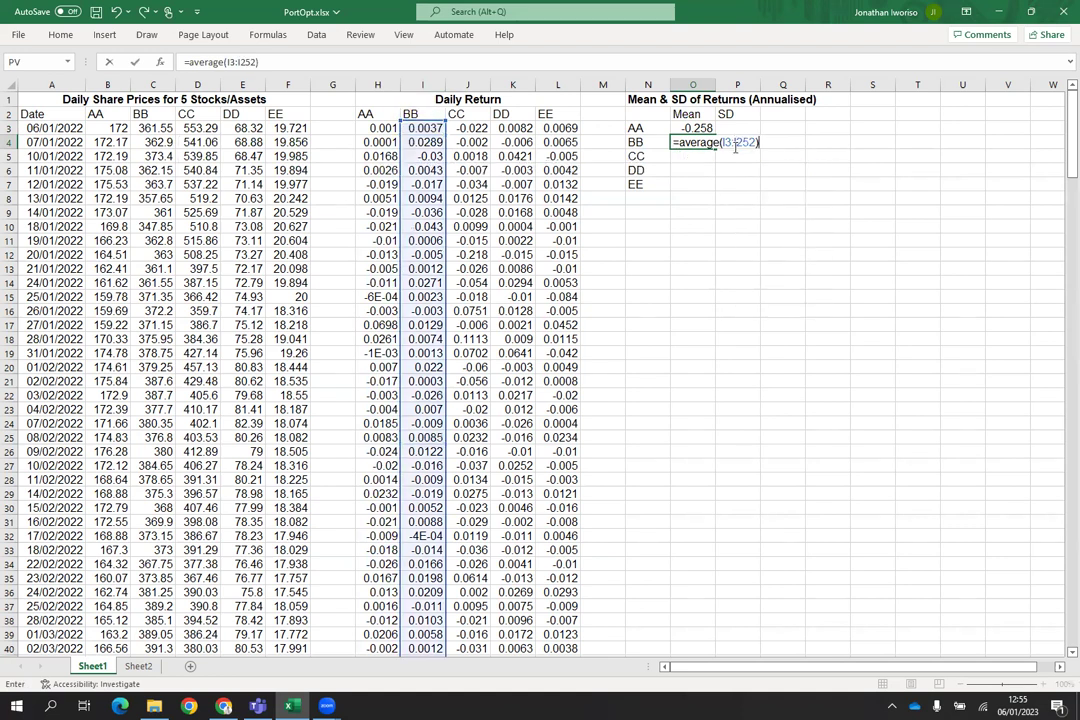
type("*252")
scroll(1060, 630, "down", 20)
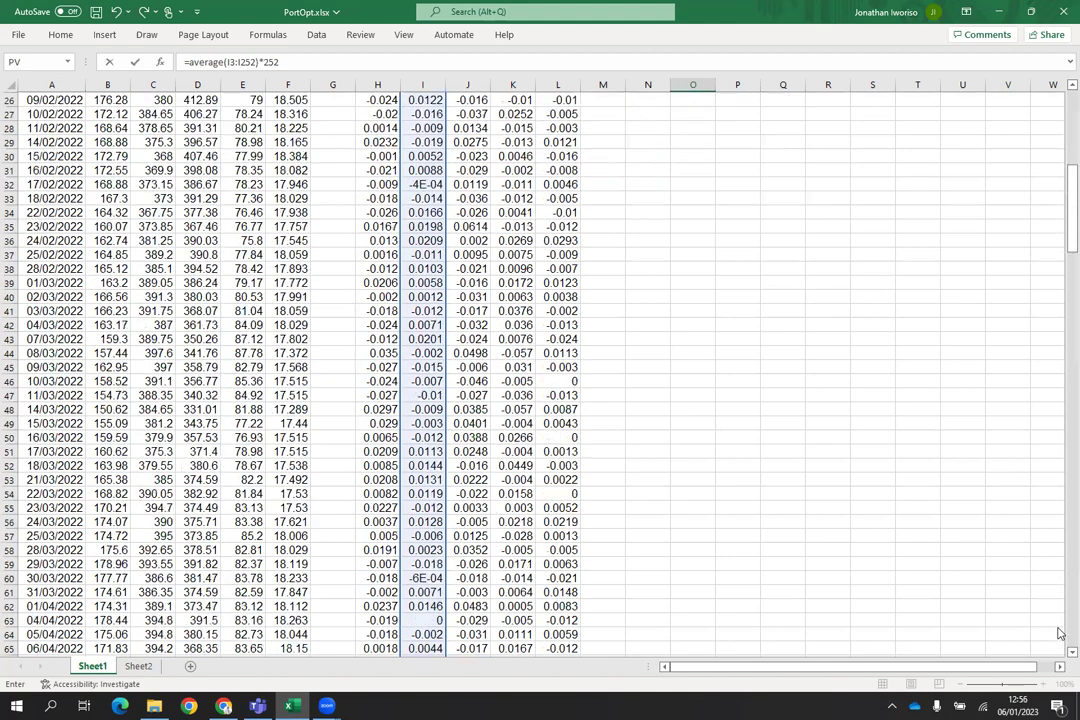
scroll(1020, 584, "down", 20)
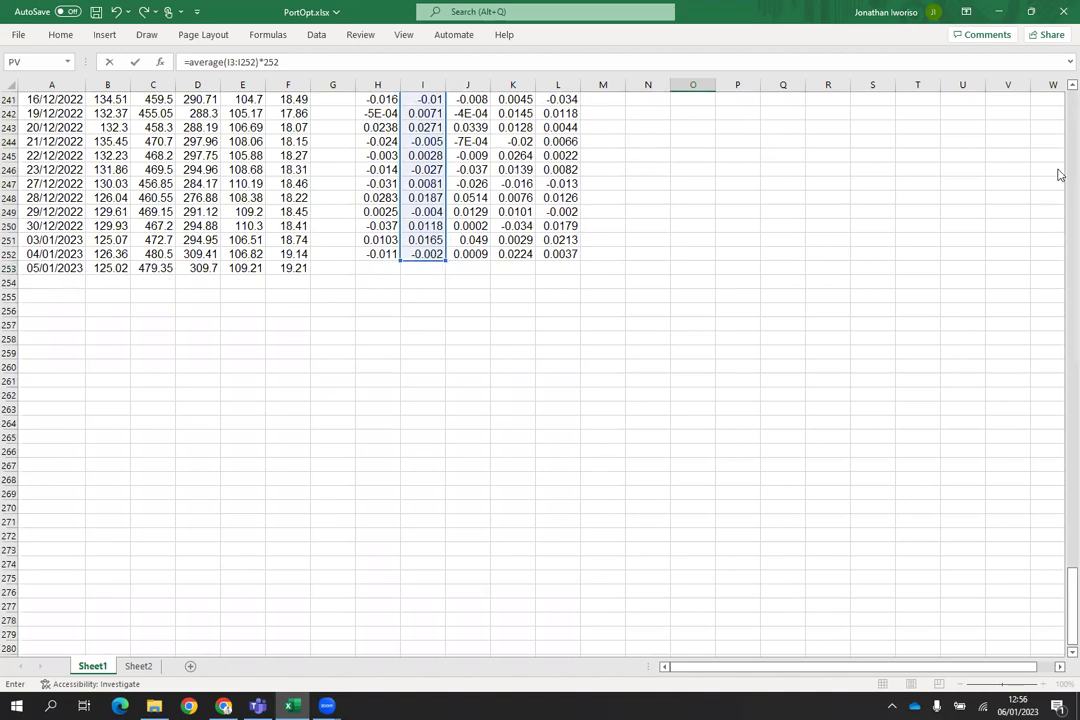
scroll(1060, 98, "up", 8)
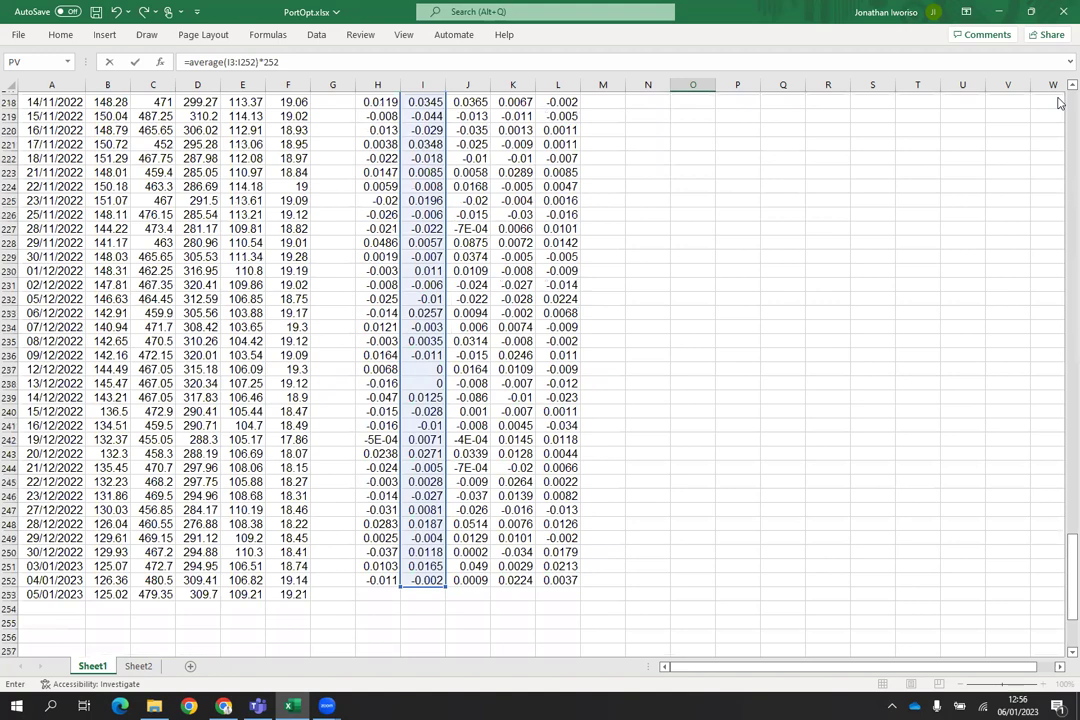
scroll(1060, 98, "up", 20)
key("Return")
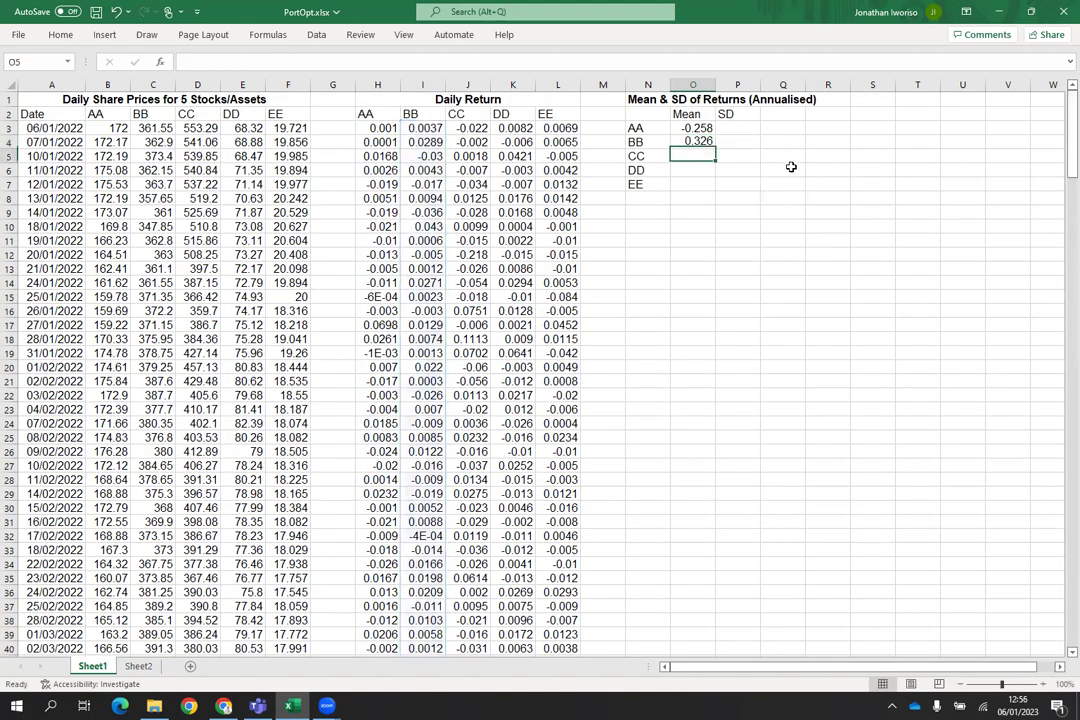
Step: Calculate CC's annualised mean return in cell O5 with the formula =AVERAGE(J3:J252)*252
type("=")
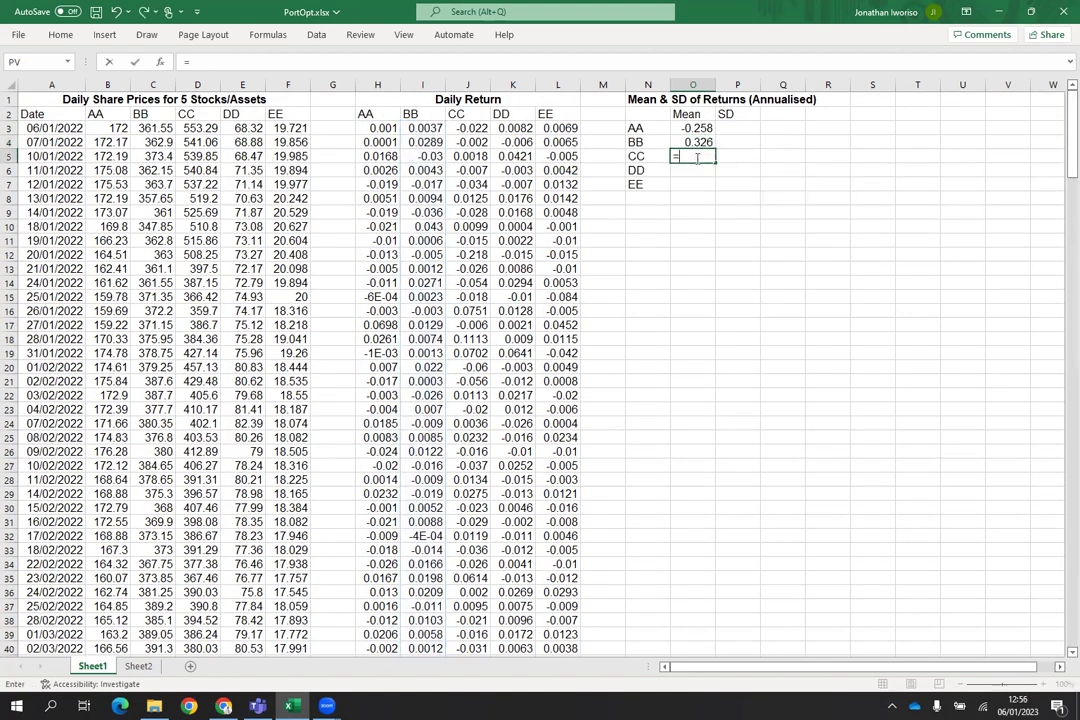
type("average(")
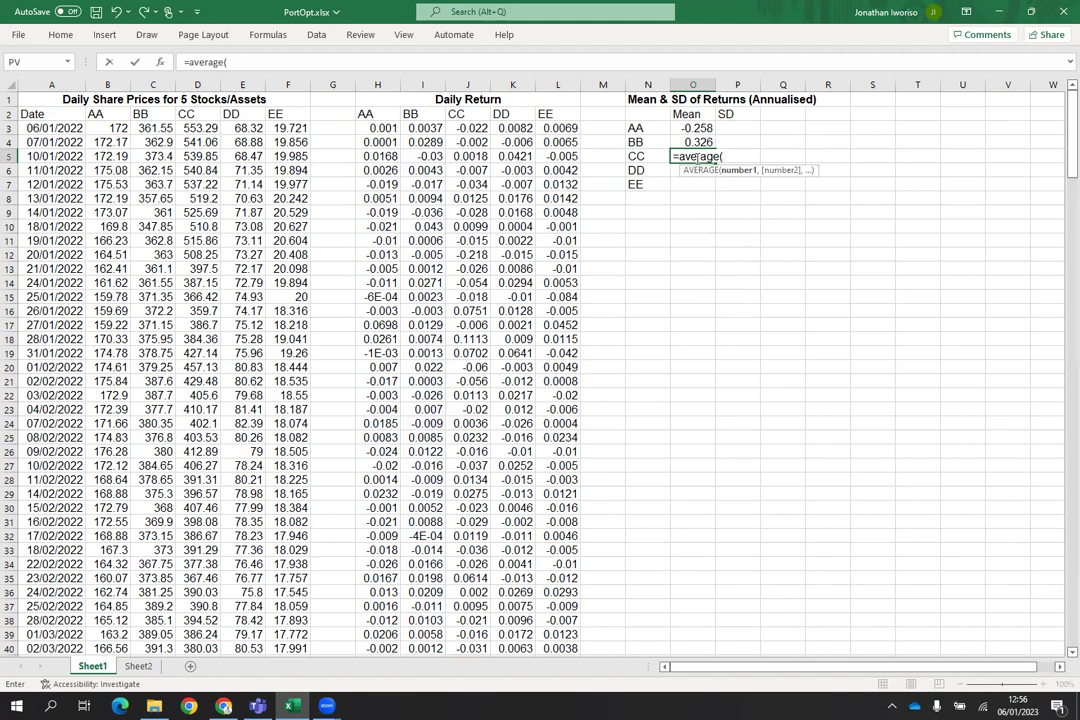
key("Up")
key("Up")
key("Left")
key("Left")
key("Left")
key("Left")
key("Left")
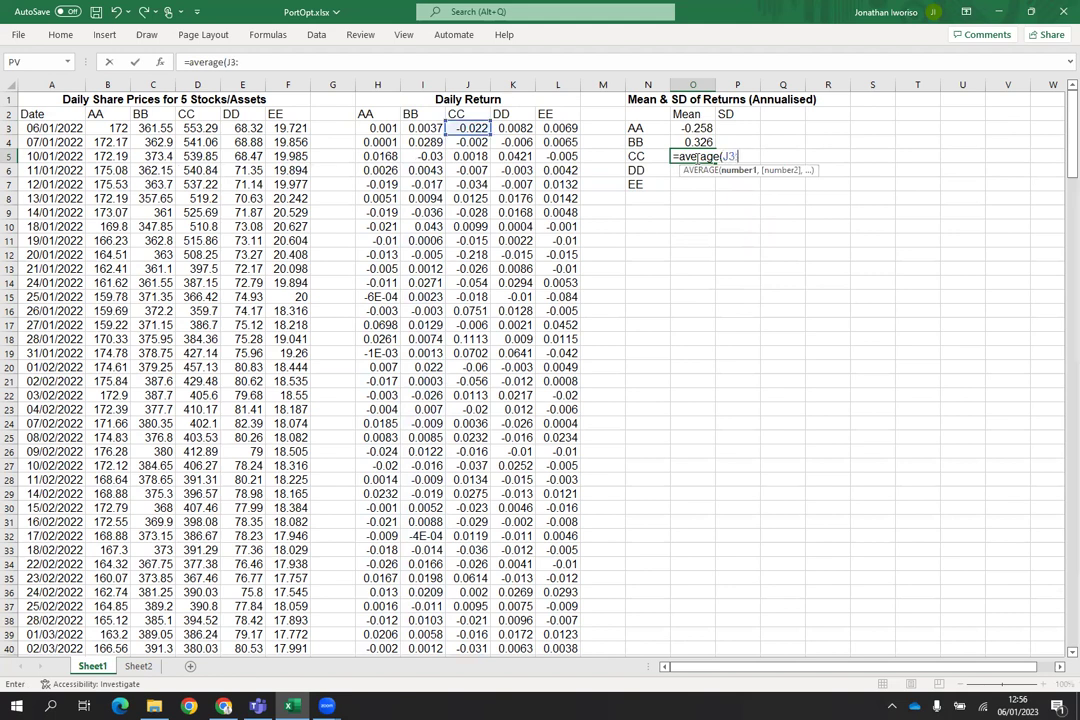
type(":J2")
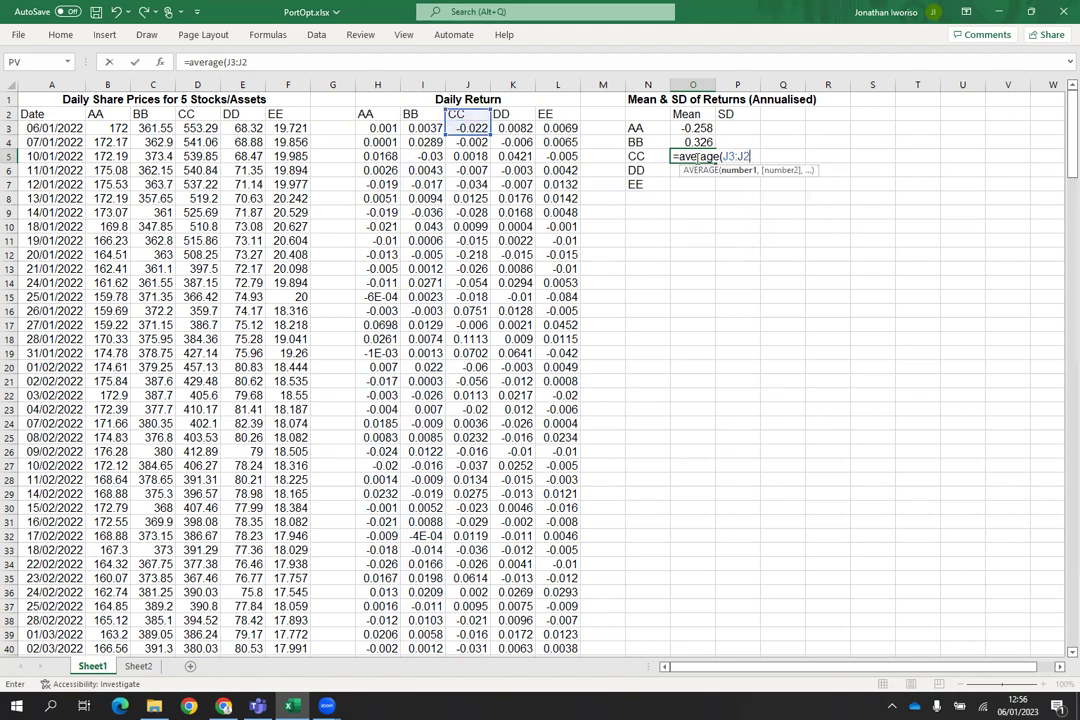
type("52)")
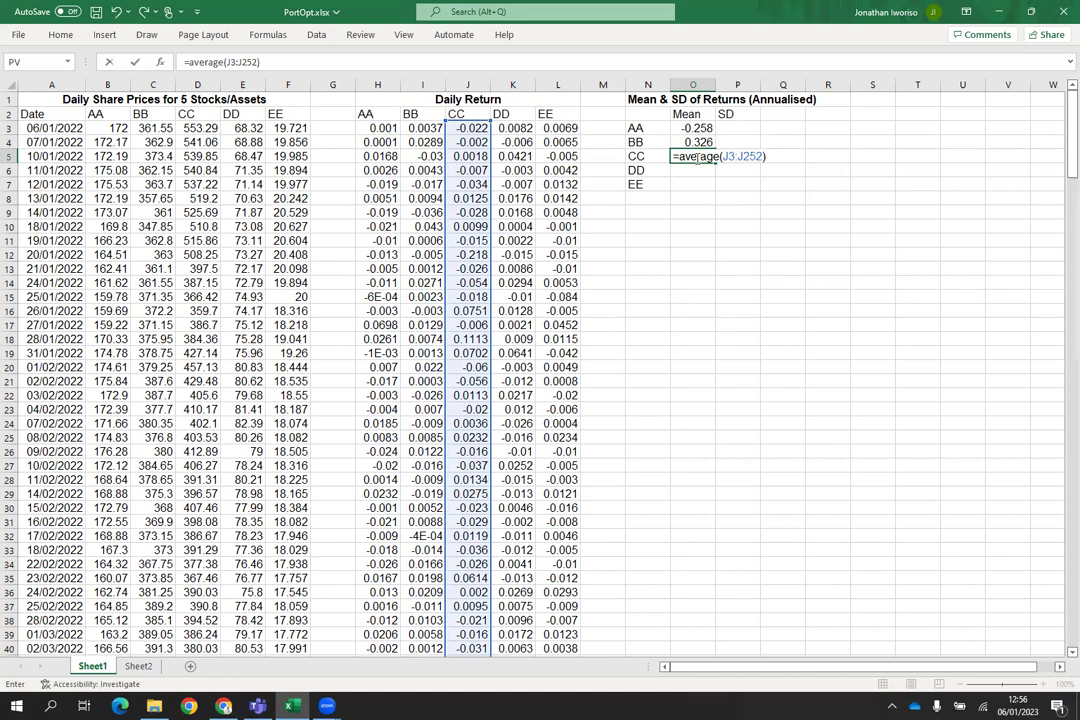
type("*252")
key("Return")
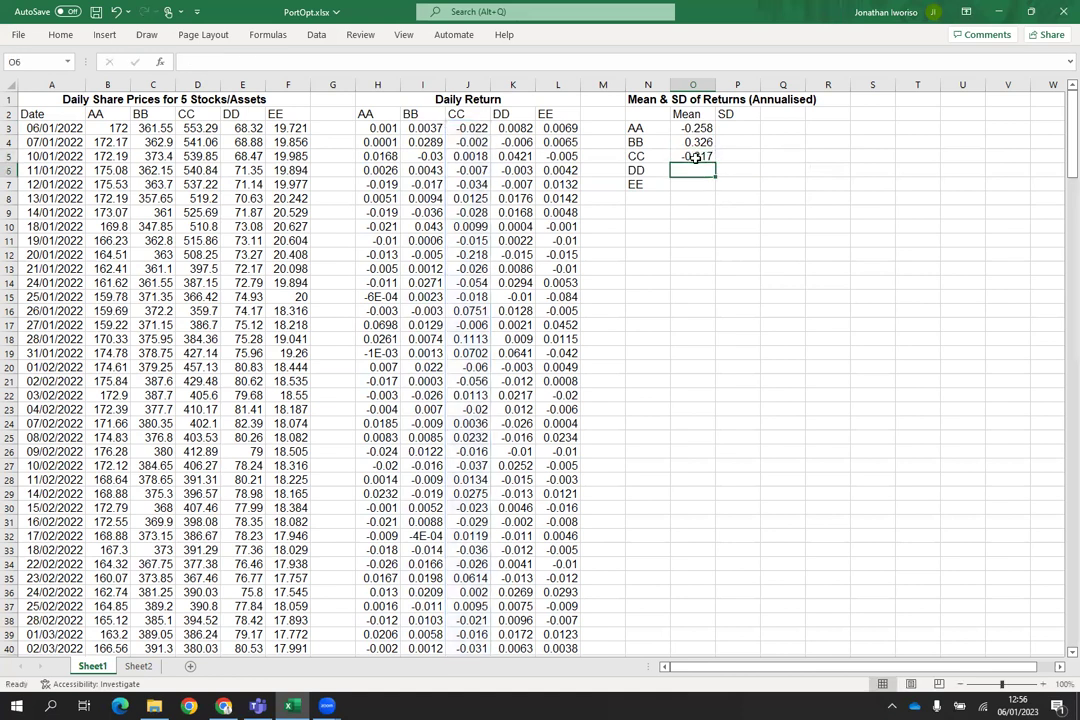
Step: Calculate DD's annualised mean return in cell O6 with the formula =AVERAGE(K3:K252)*252
type("=")
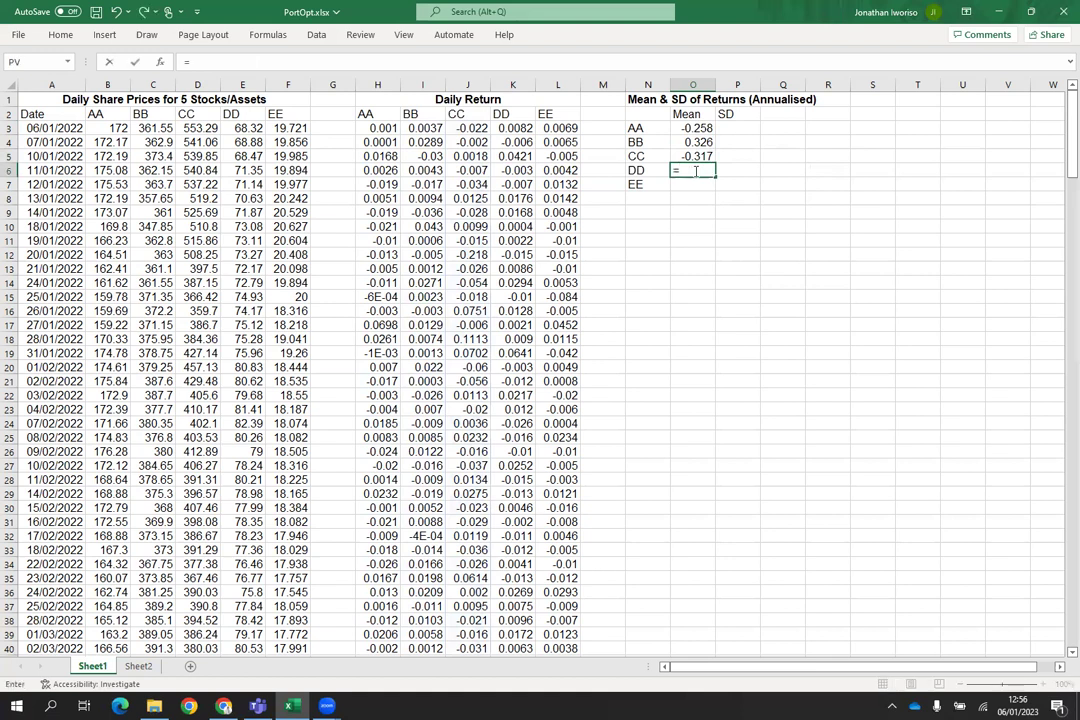
type("averag")
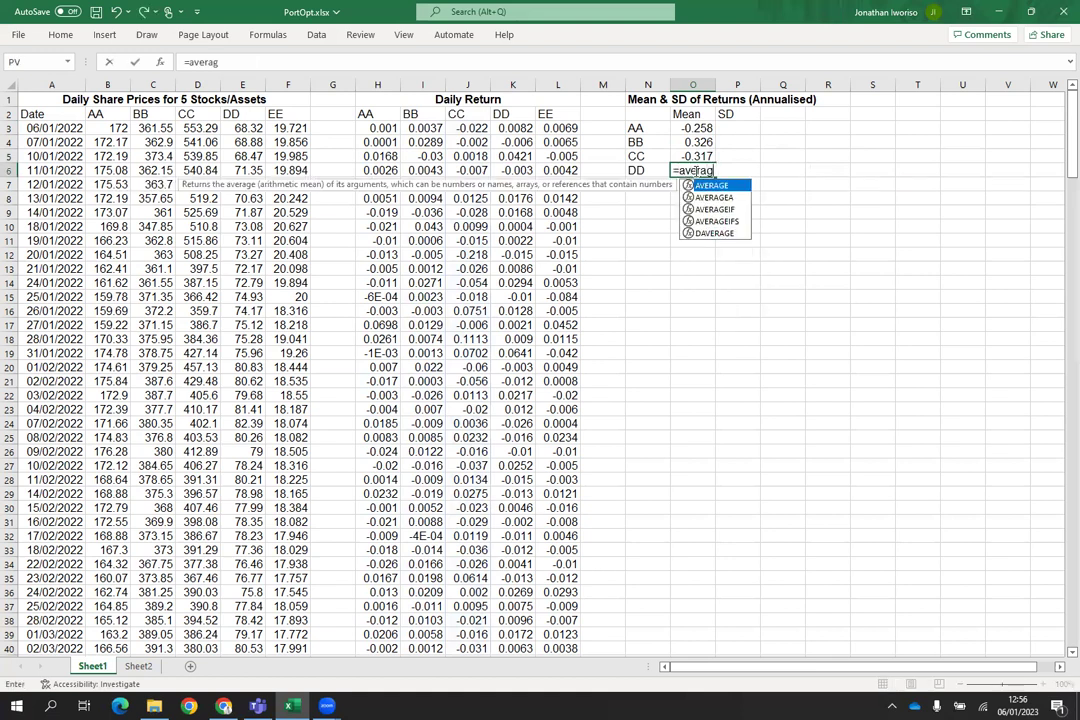
type("e(")
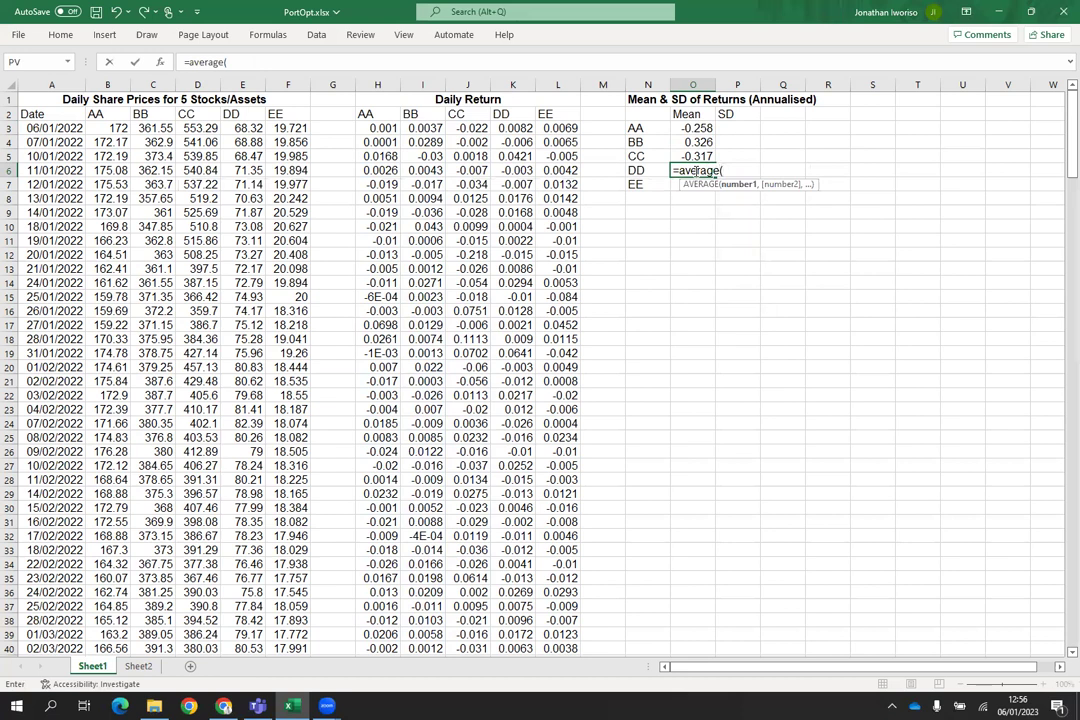
type("K")
type("3")
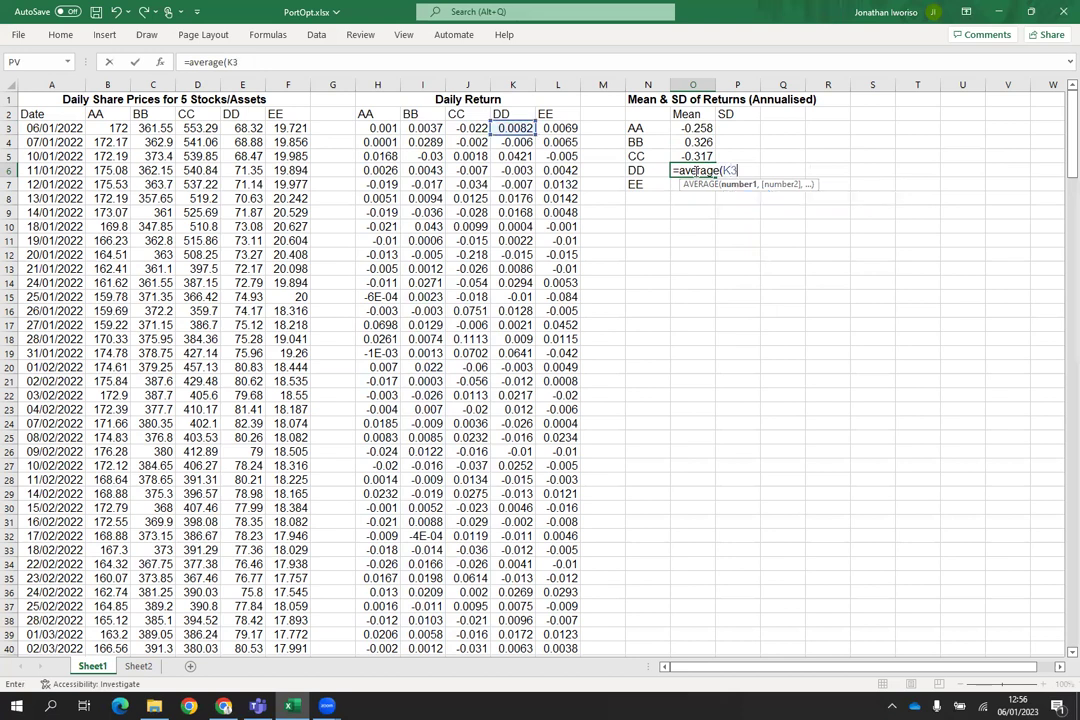
type(":K252")
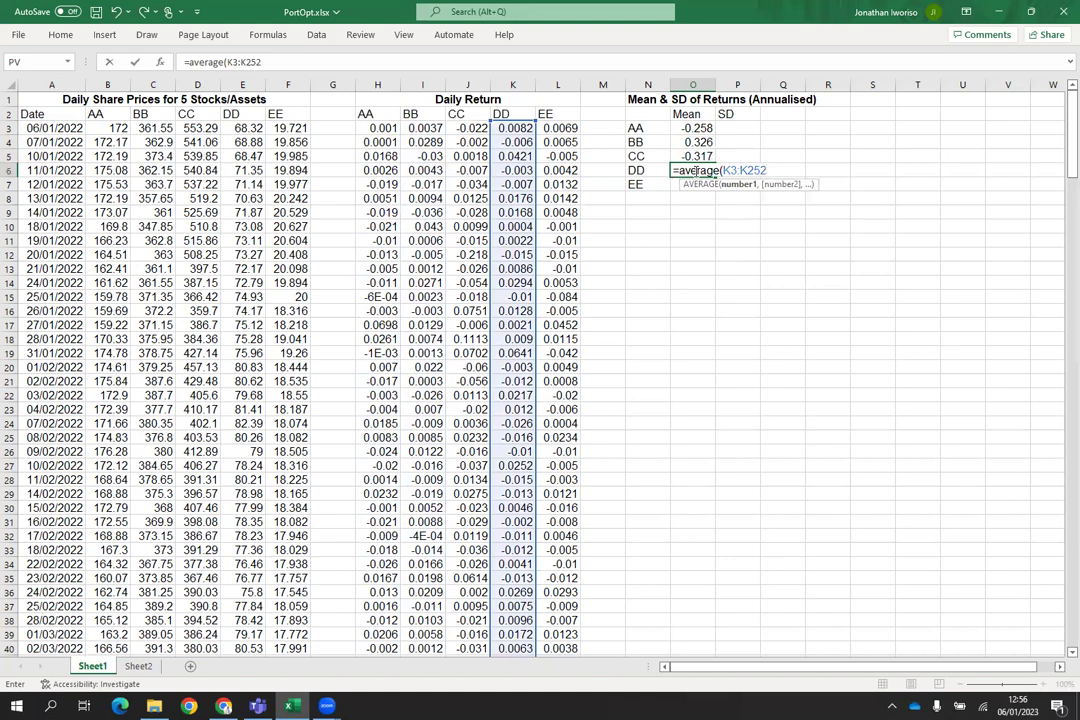
type(")")
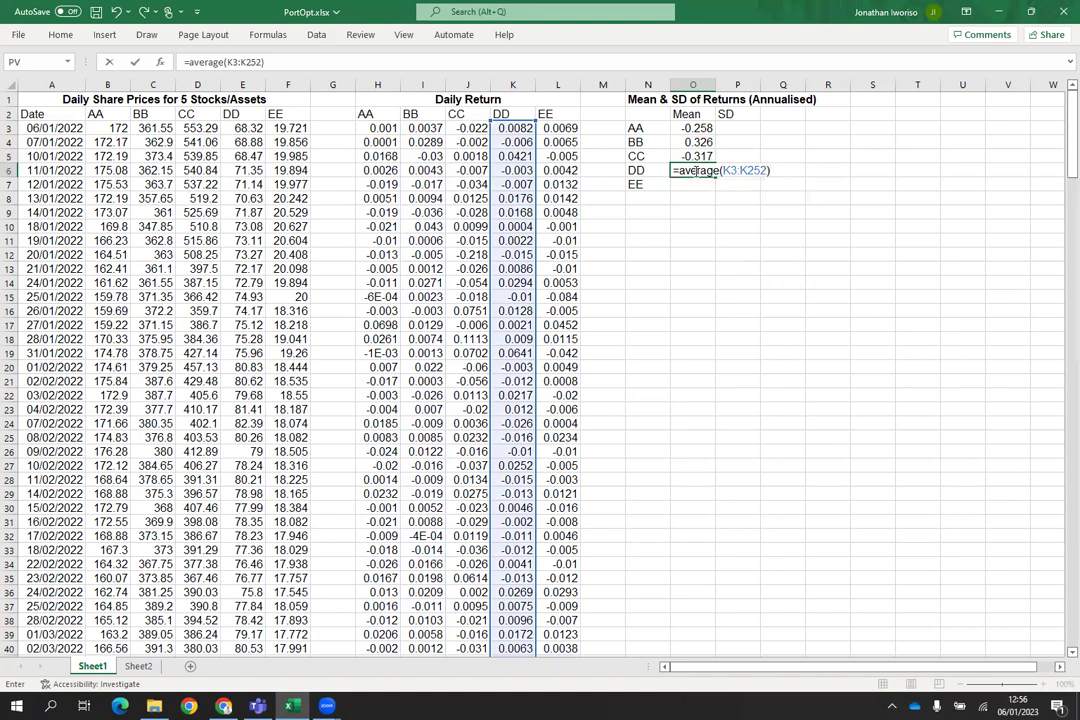
type("*252")
key("Return")
Step: Calculate EE's annualised mean return in cell O7 with the formula =AVERAGE(L3:L252)*252
type("=")
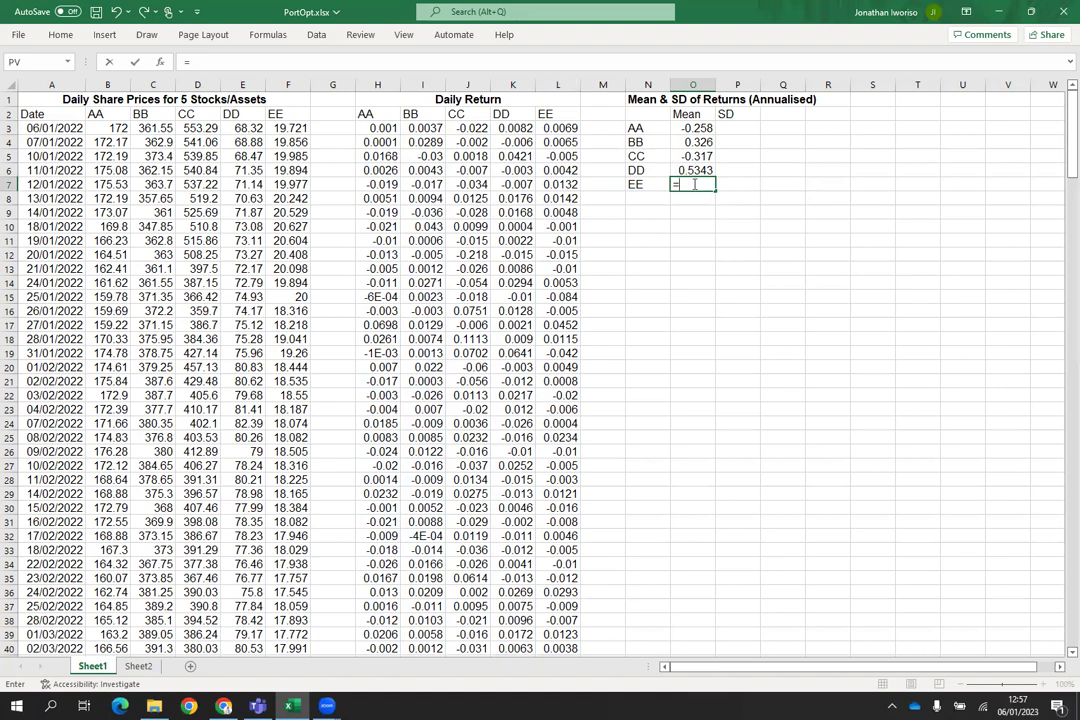
type("average")
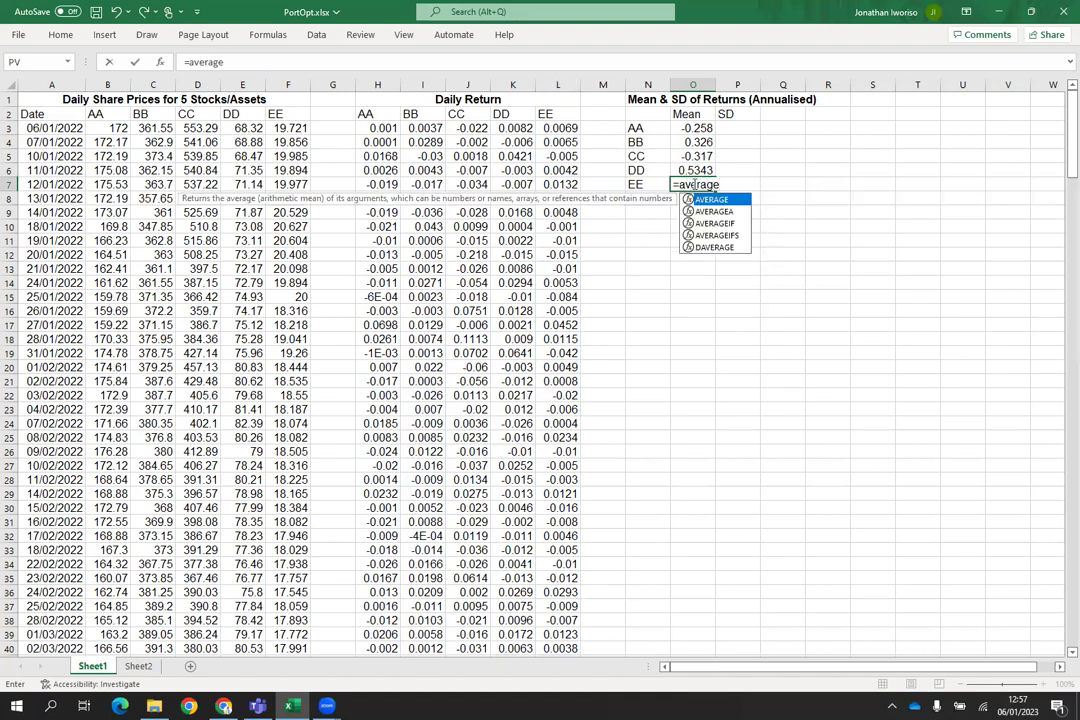
type("(L")
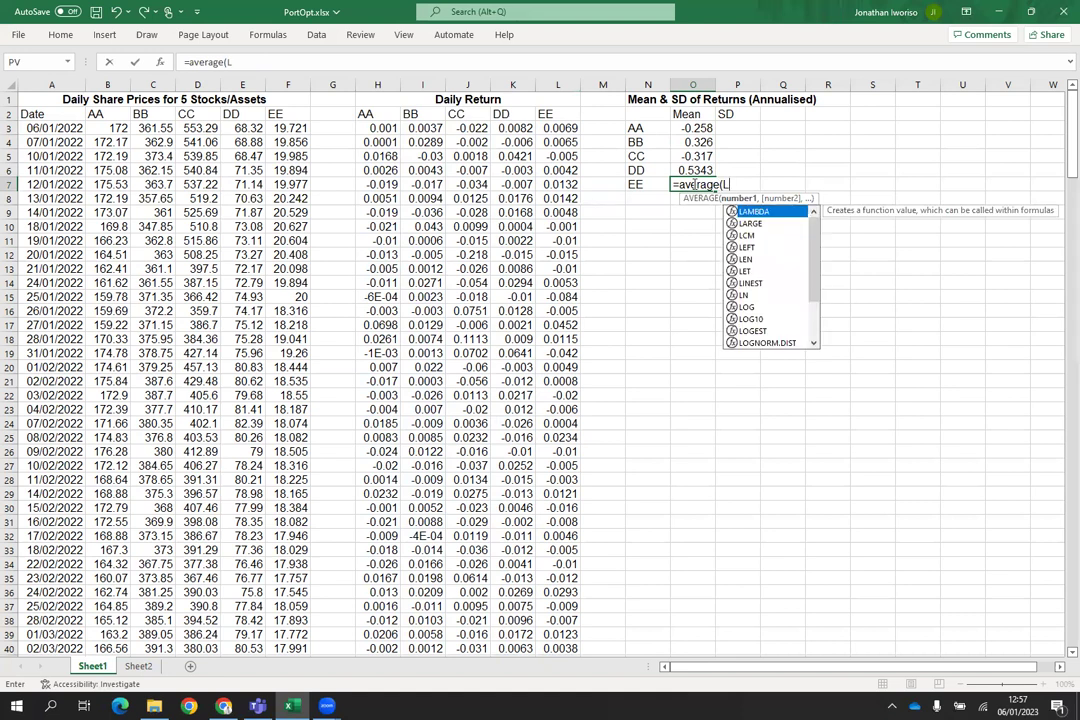
type("3:L252")
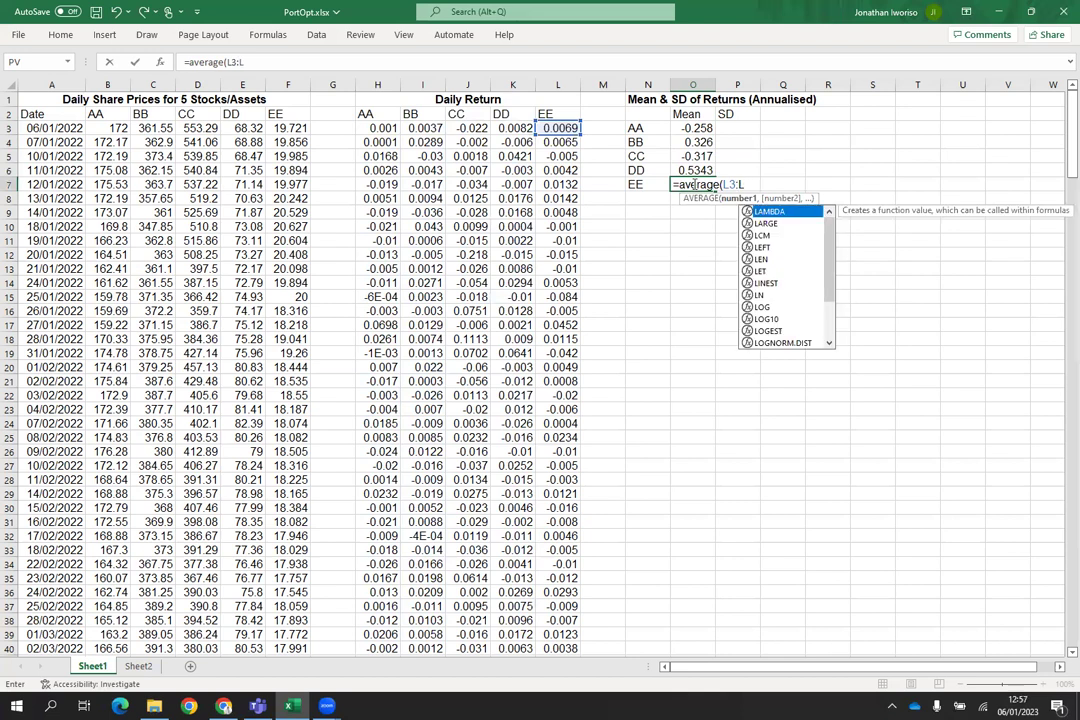
type(")")
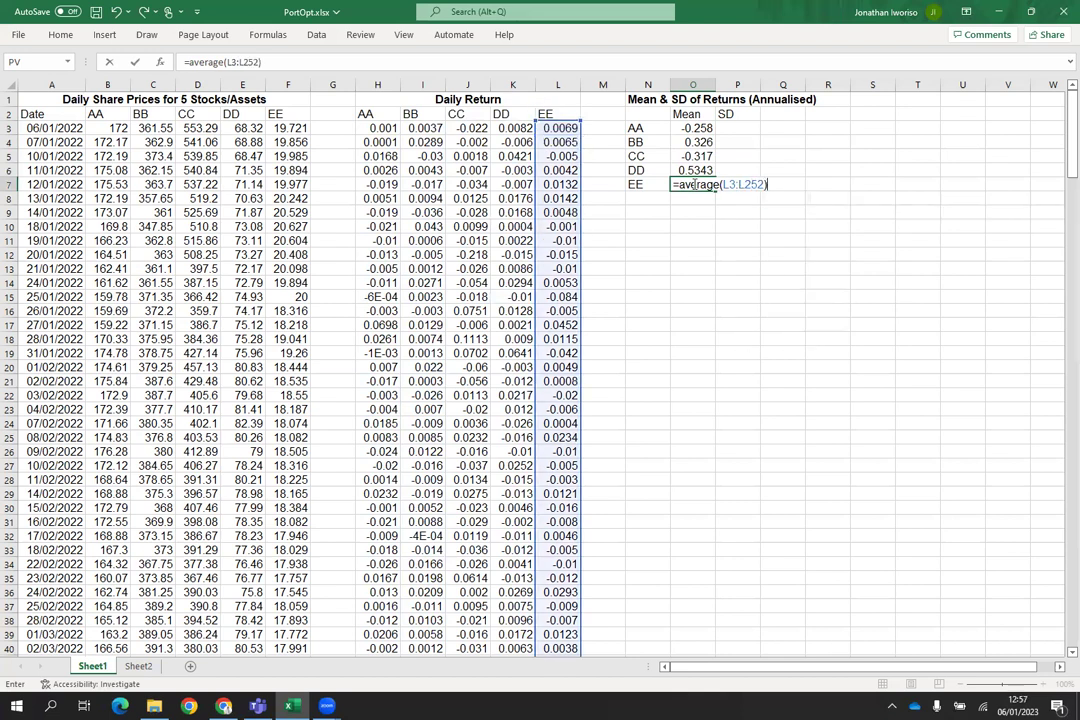
type("*252")
key("Return")
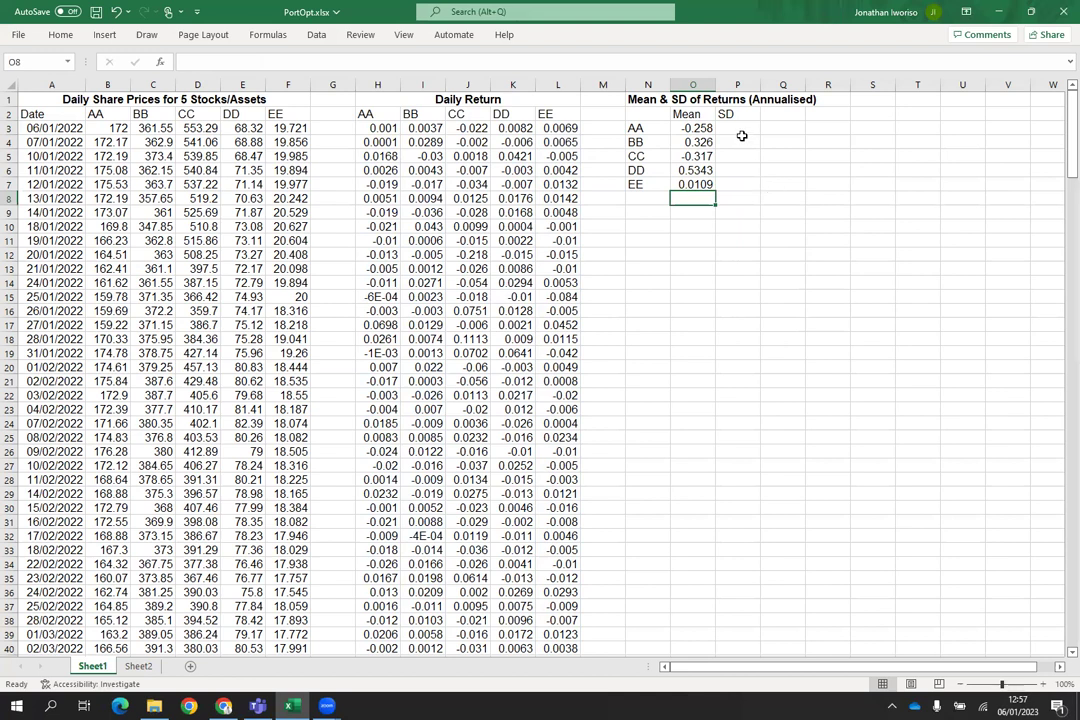
Step: Calculate AA's annualised standard deviation in cell P3 with the formula =STDEV(H3:H252)*SQRT(252)
left_click(742, 129)
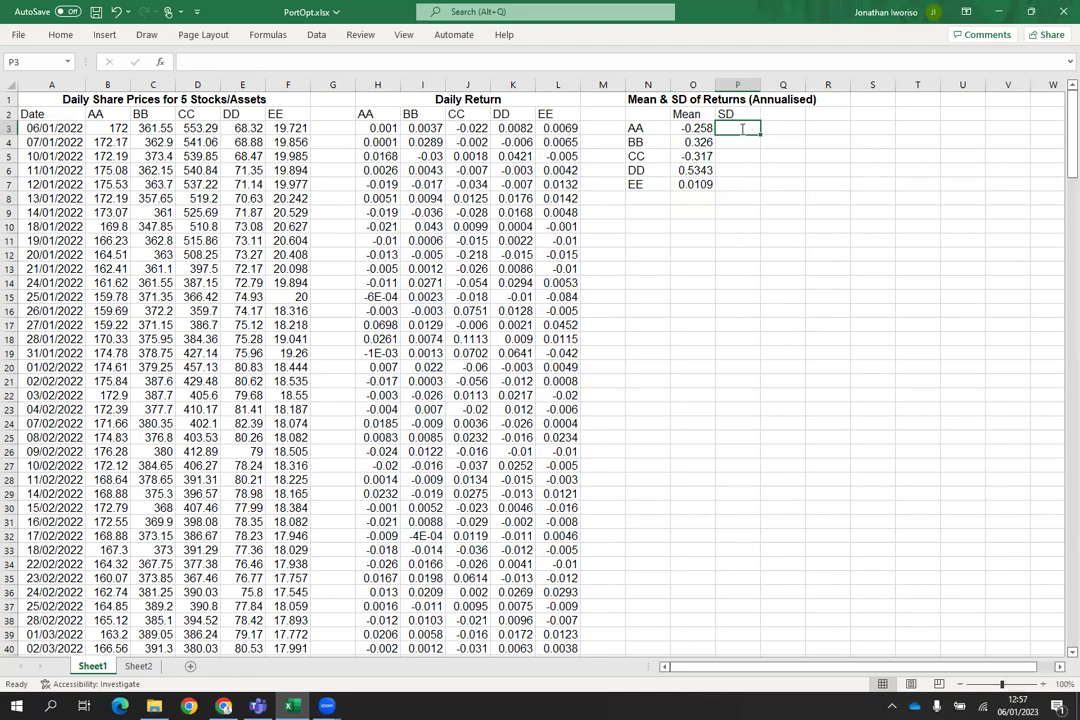
type("=")
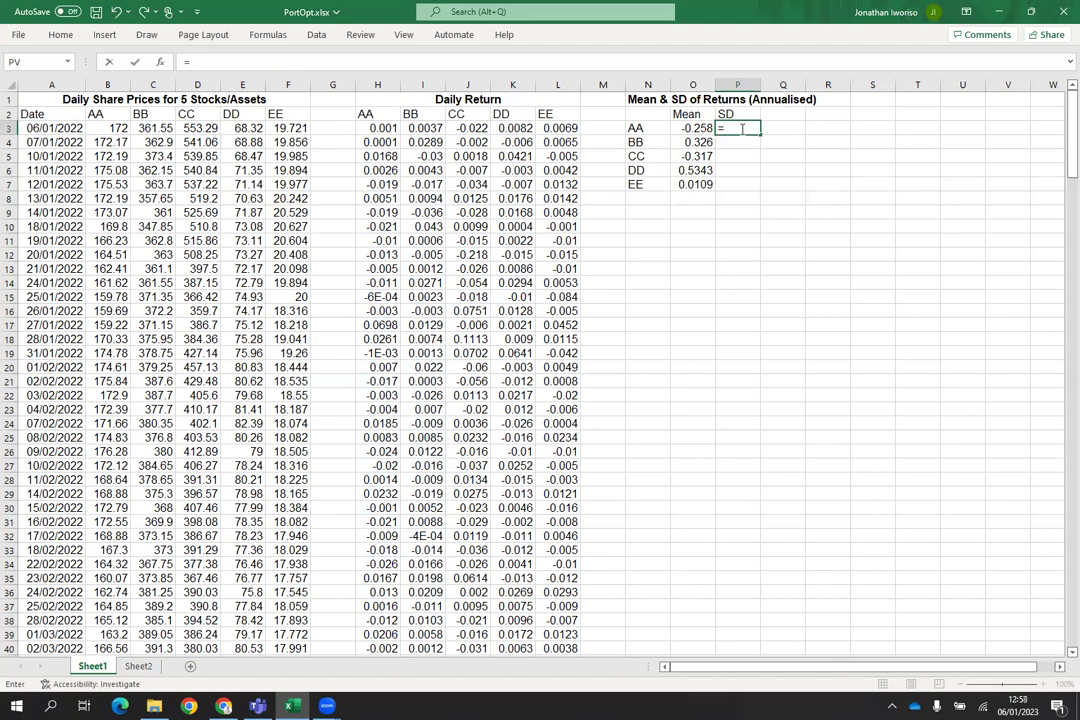
type("std")
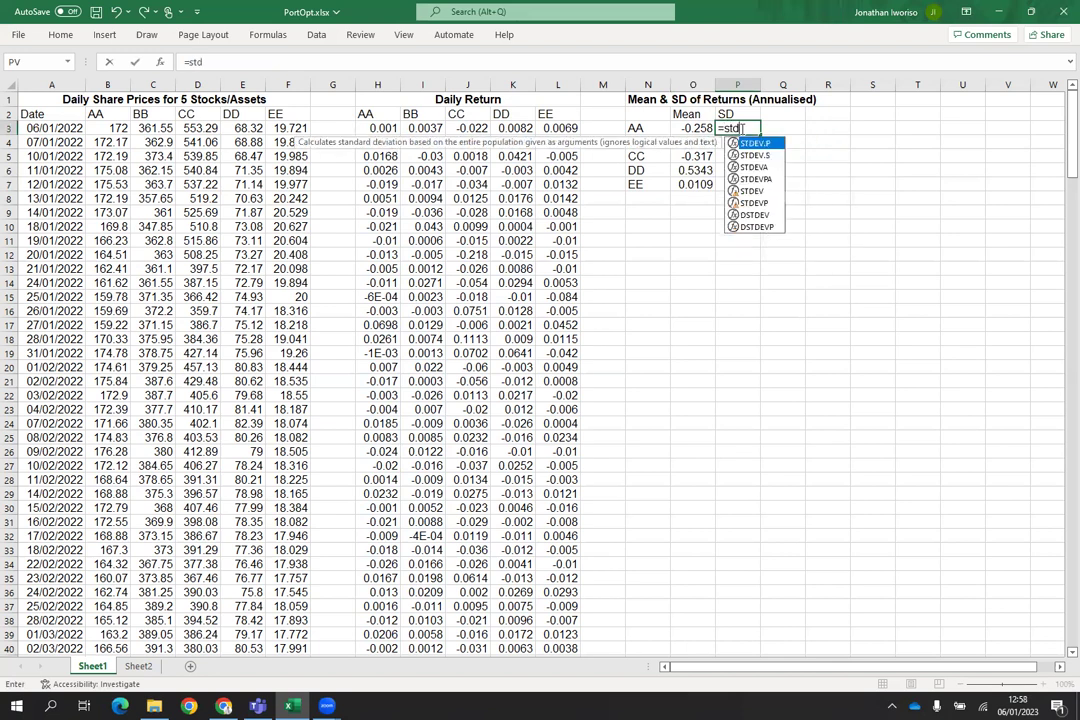
type("ev")
type("(")
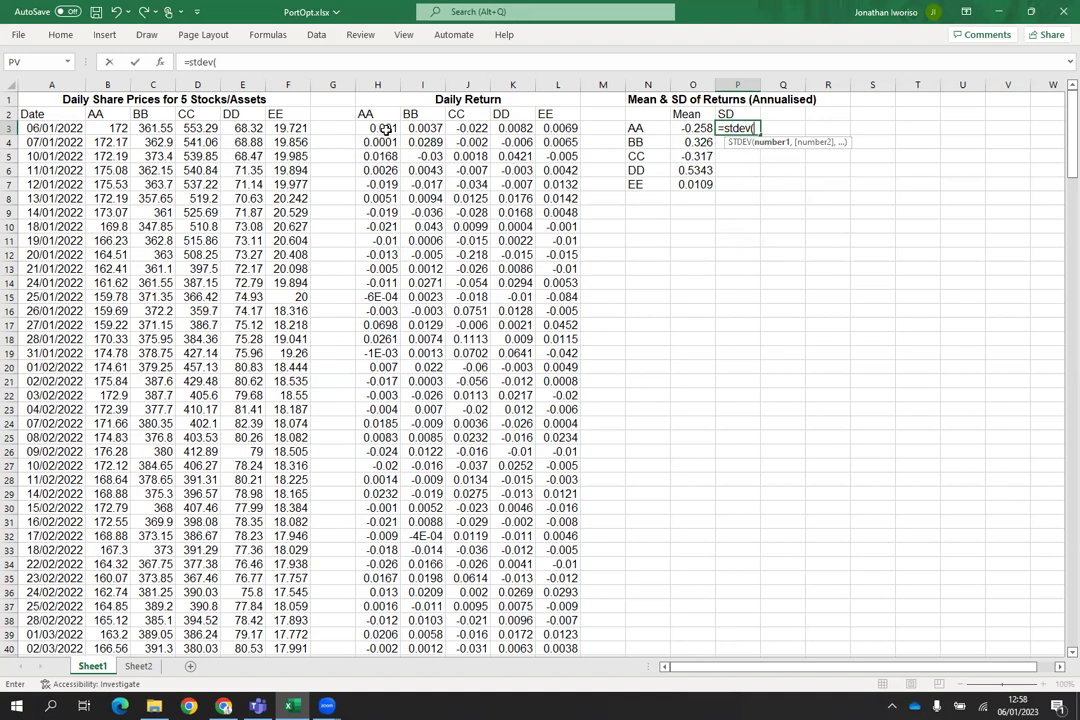
left_click_drag(385, 130, 395, 617)
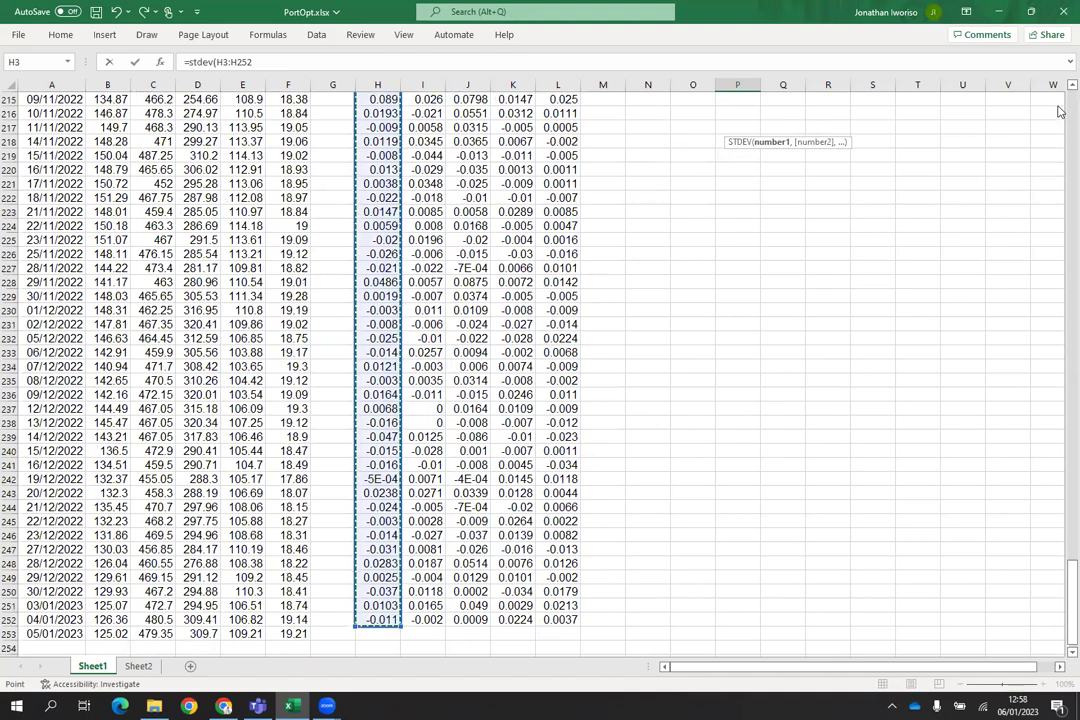
scroll(1060, 111, "up", 9)
scroll(1060, 111, "up", 20)
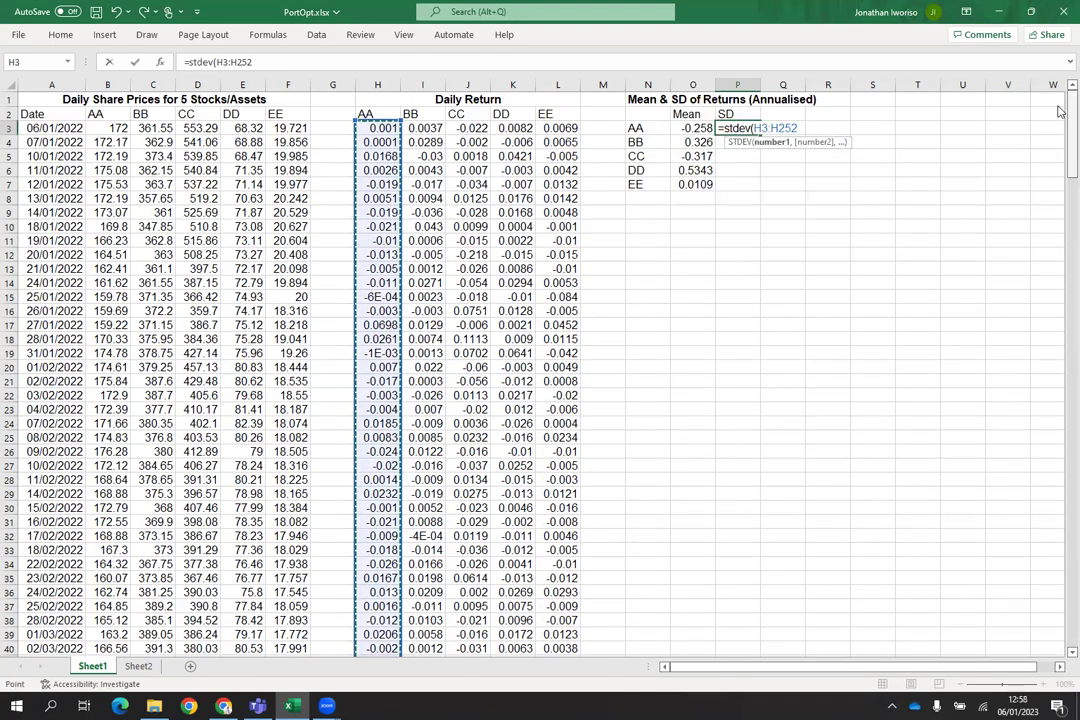
type(")")
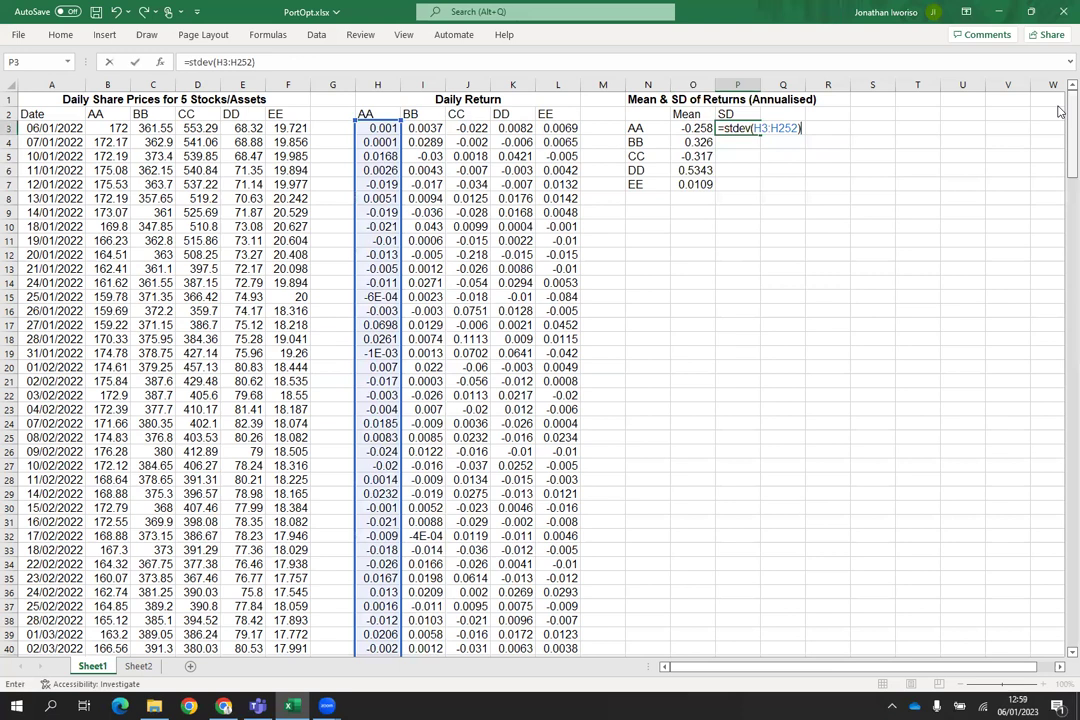
type("*sqrt")
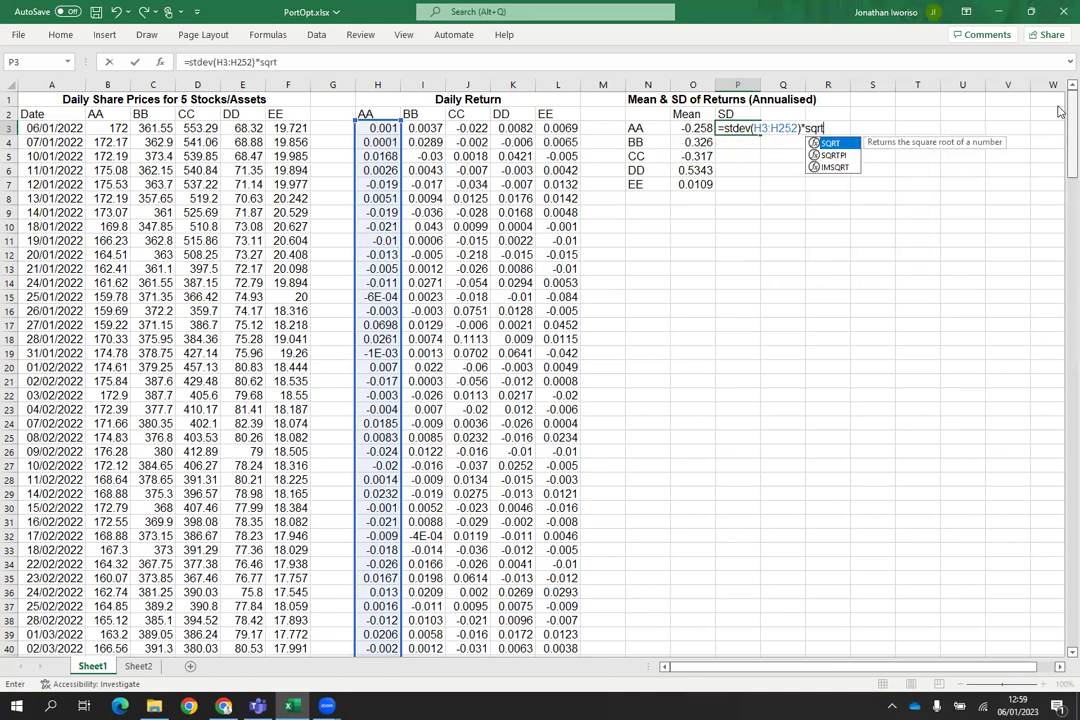
type("(252)")
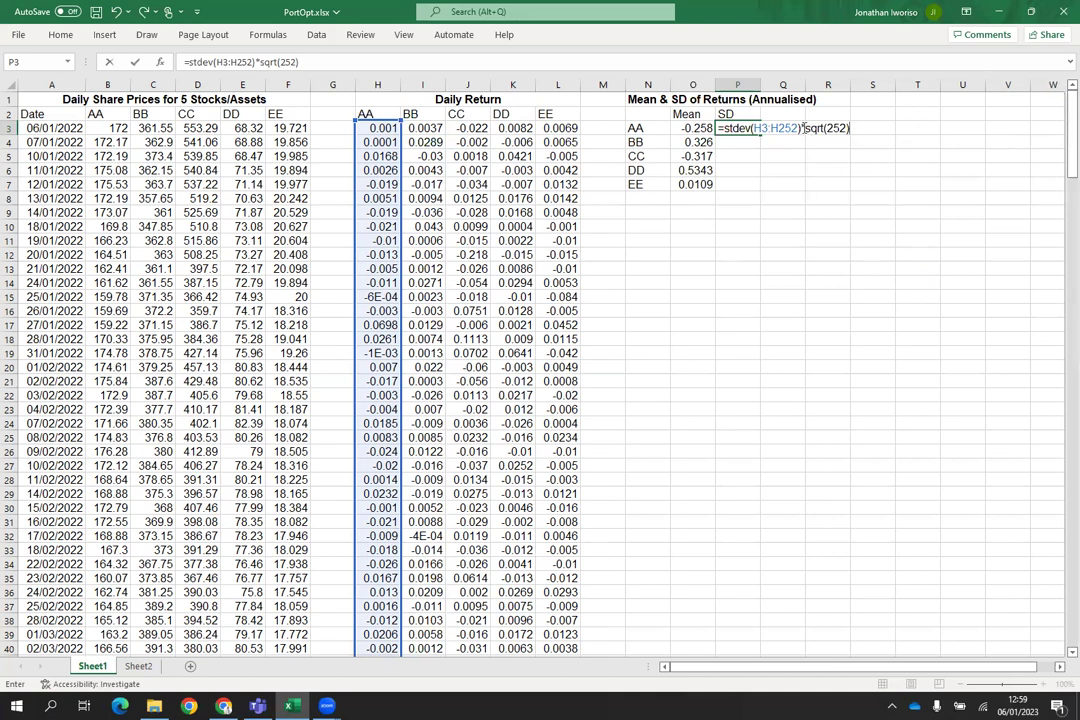
left_click_drag(803, 128, 853, 128)
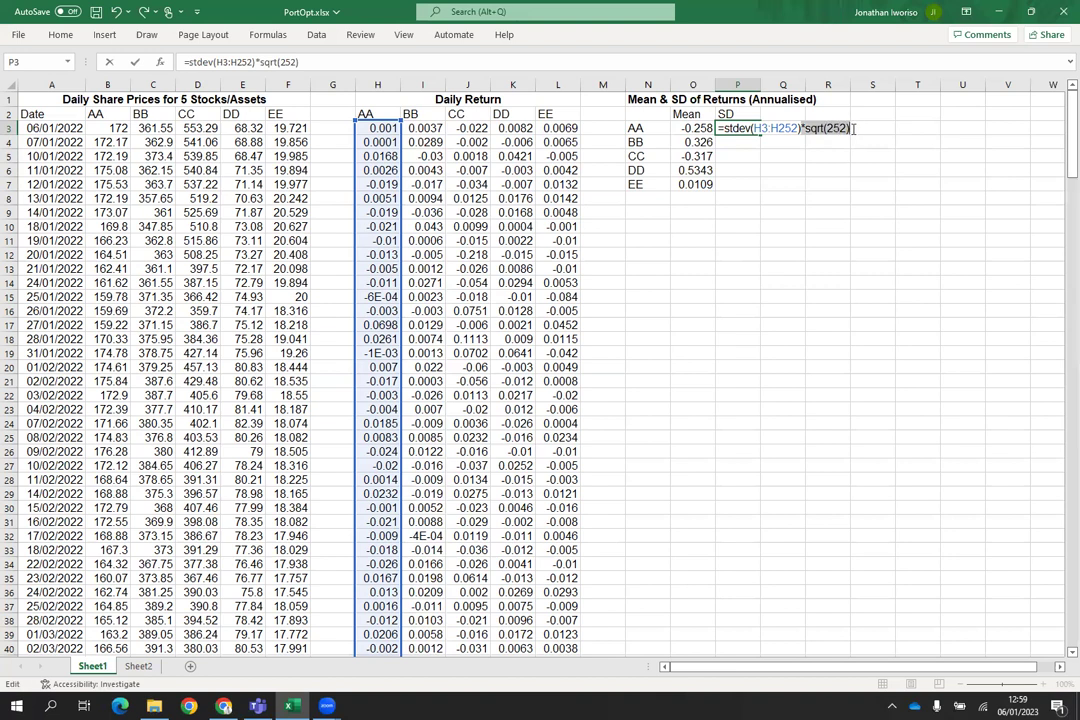
left_click(853, 128)
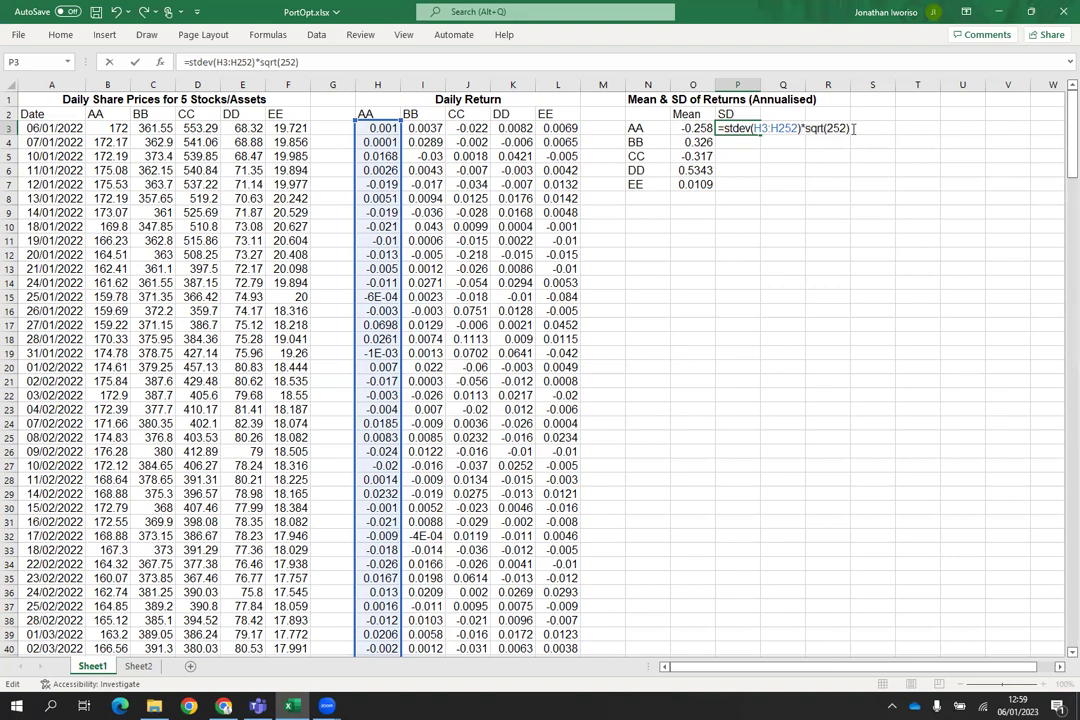
key("Return")
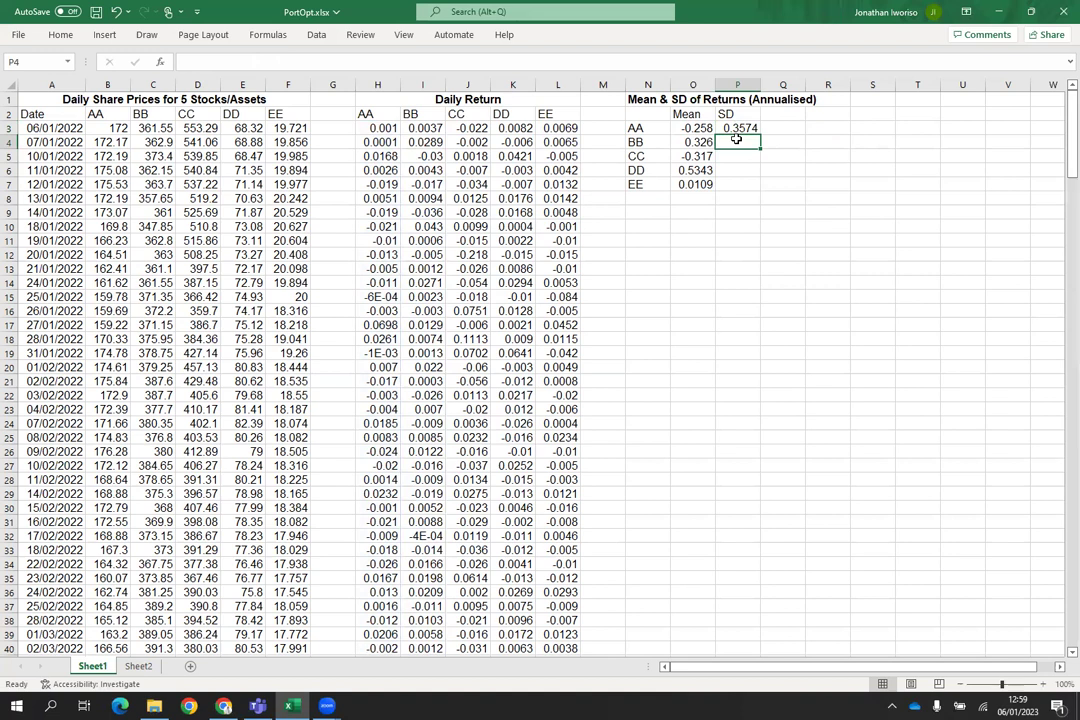
Step: Calculate BB's annualised standard deviation in cell P4 with the formula =STDEV(I3:I252)*SQRT(252)
type("=")
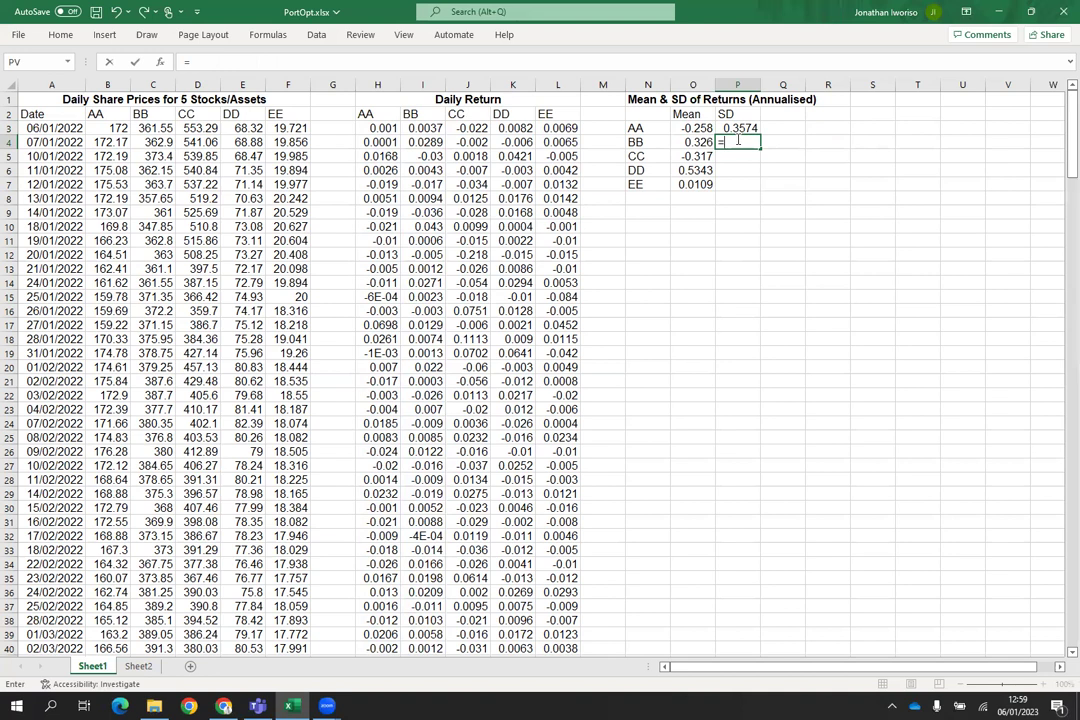
type("stdev")
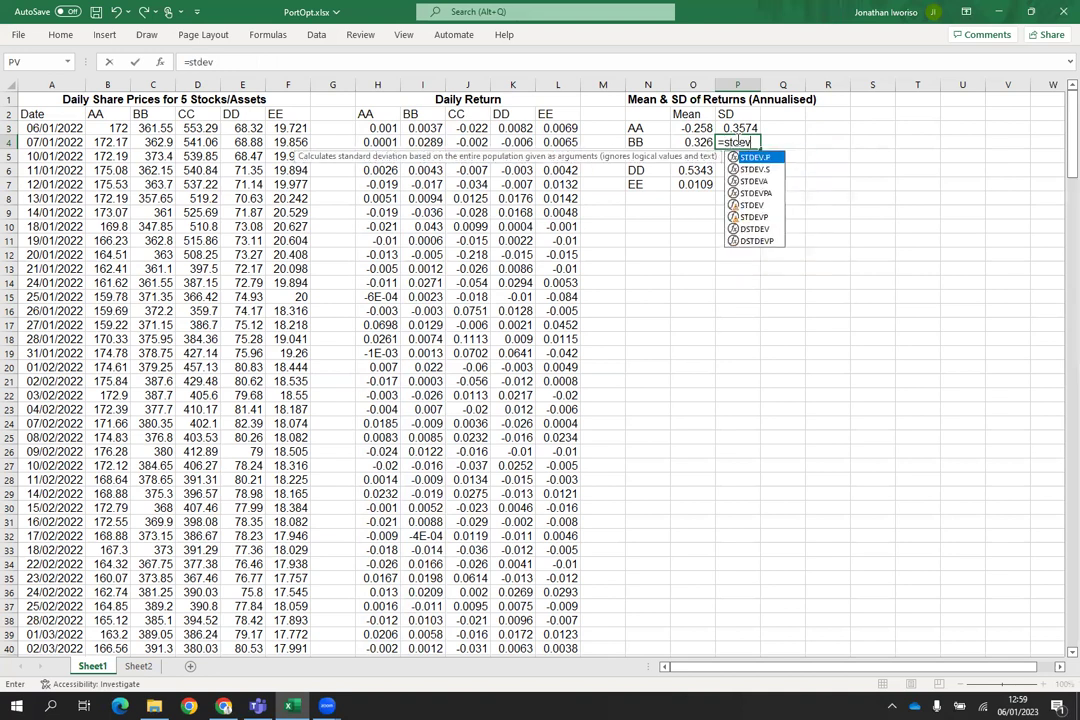
type("(")
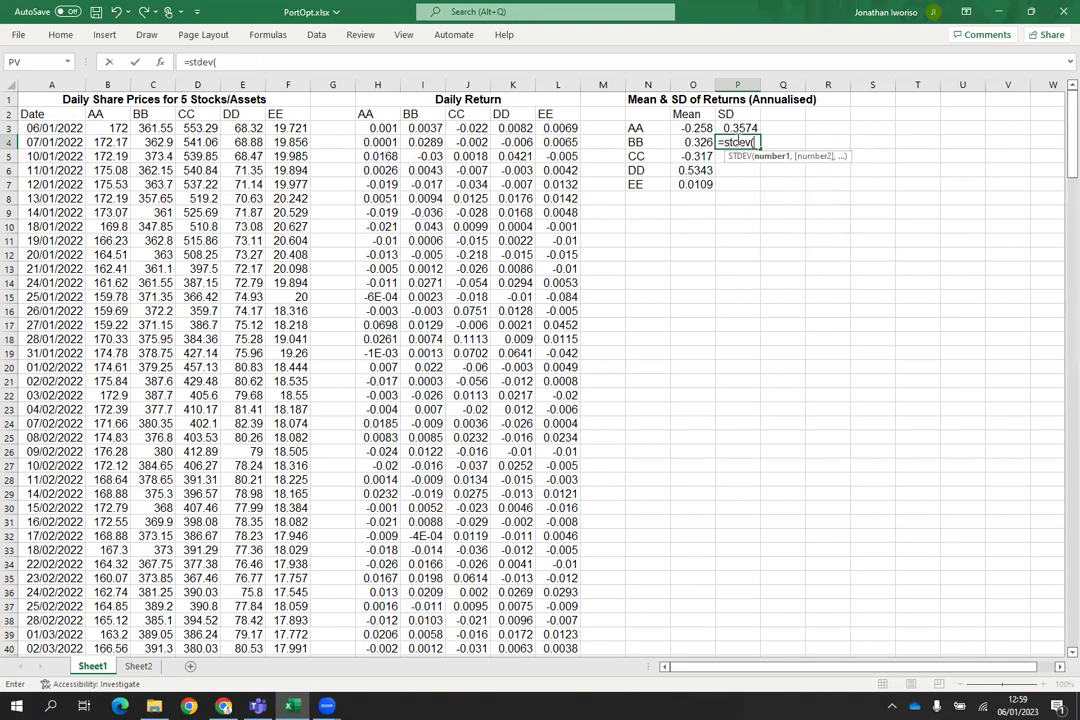
type("I3")
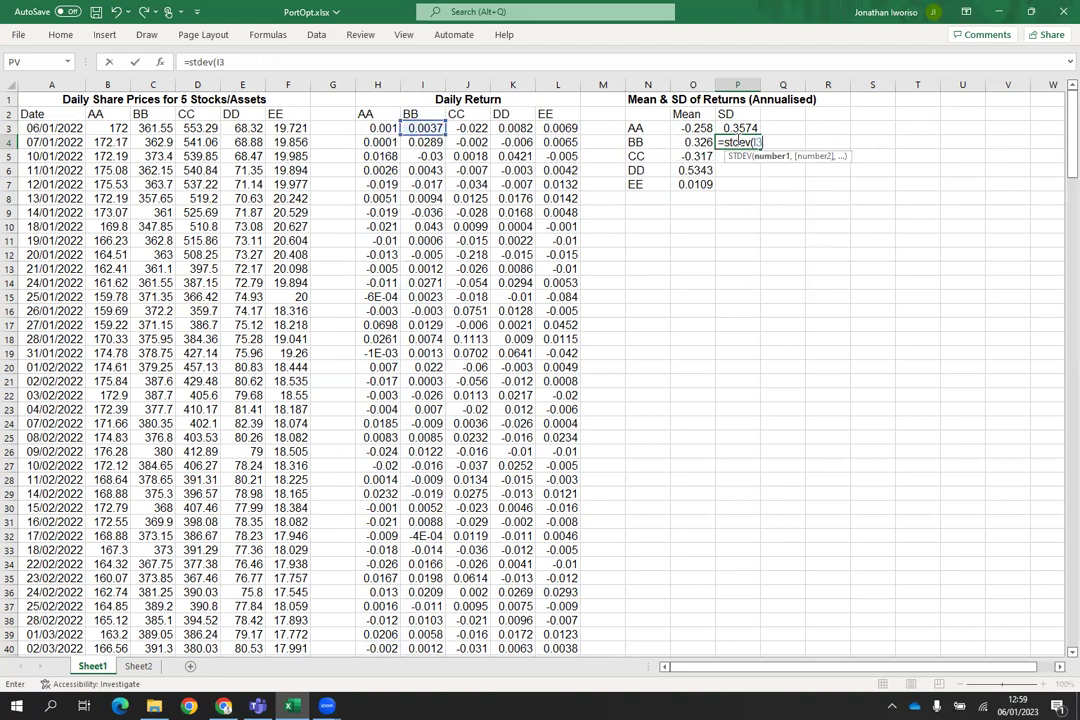
type(":I252")
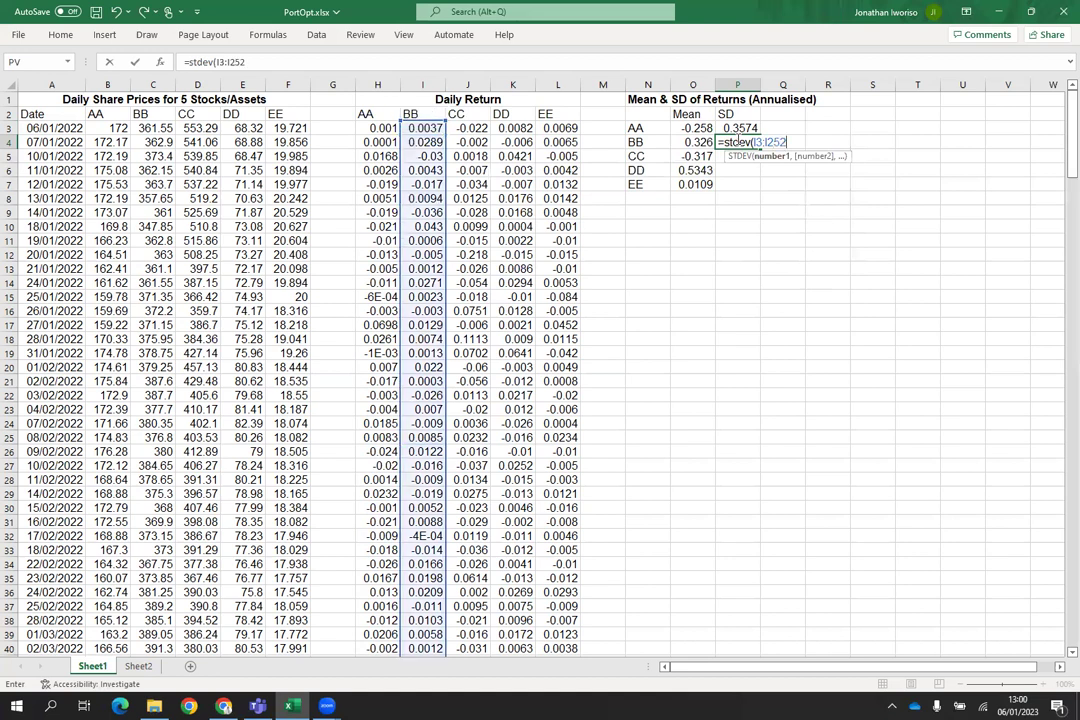
type(")*sqrt(252)")
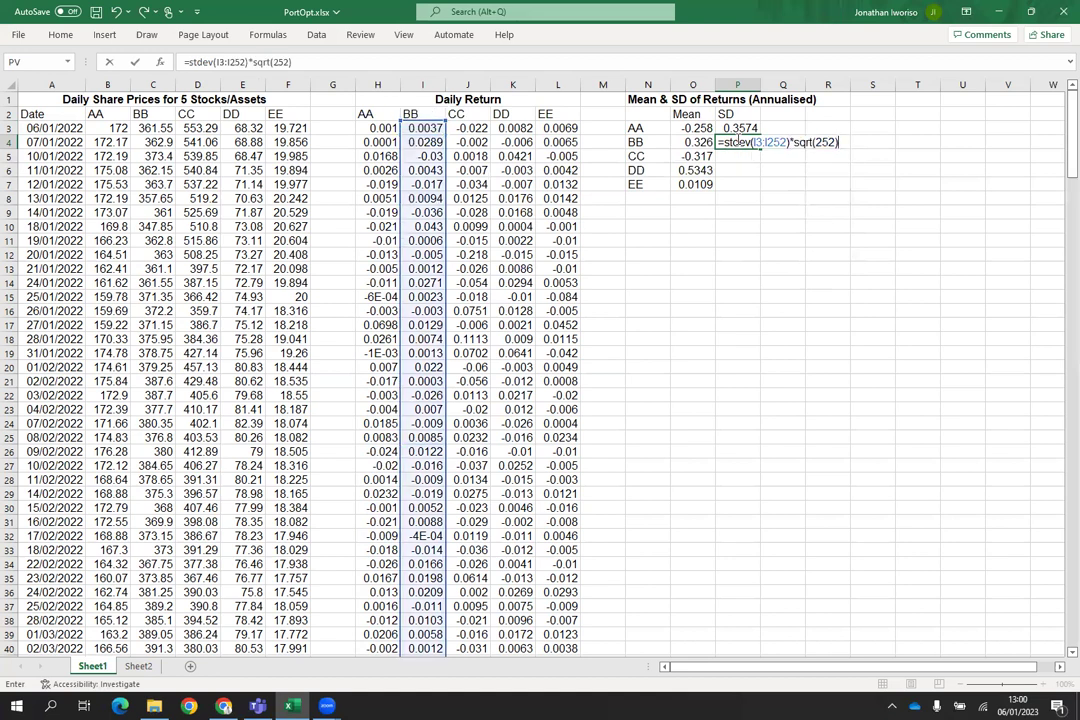
key("Return")
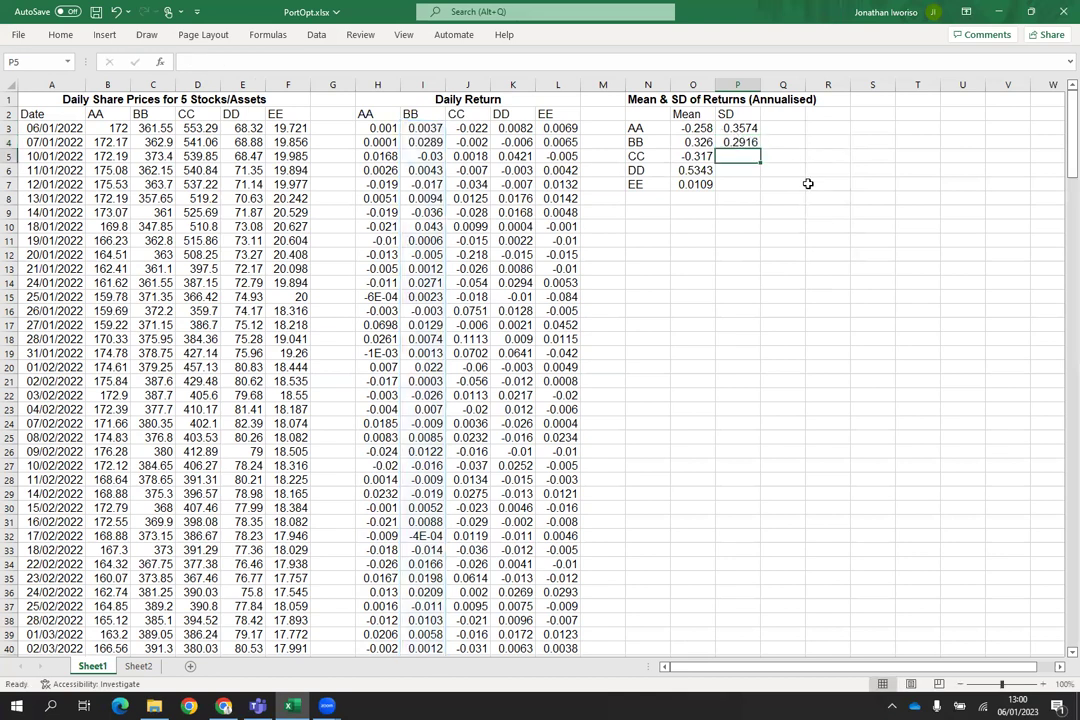
Step: Calculate CC's annualised standard deviation in cell P5 with the formula =STDEV(J3:J252)*SQRT(252)
type("=")
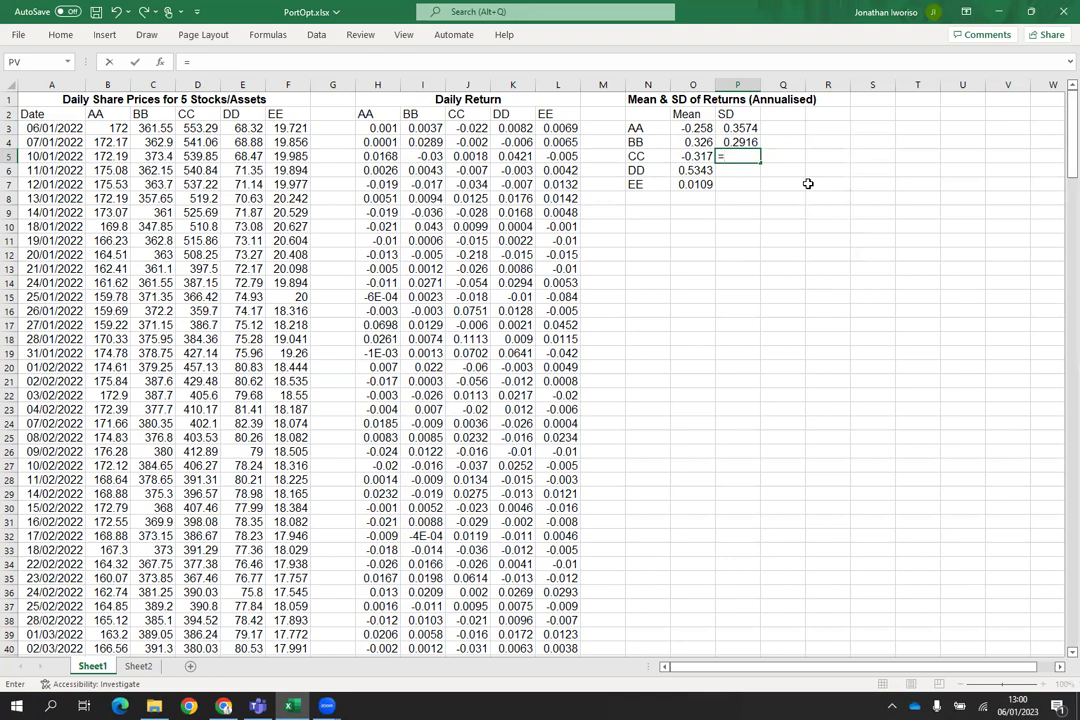
type("st")
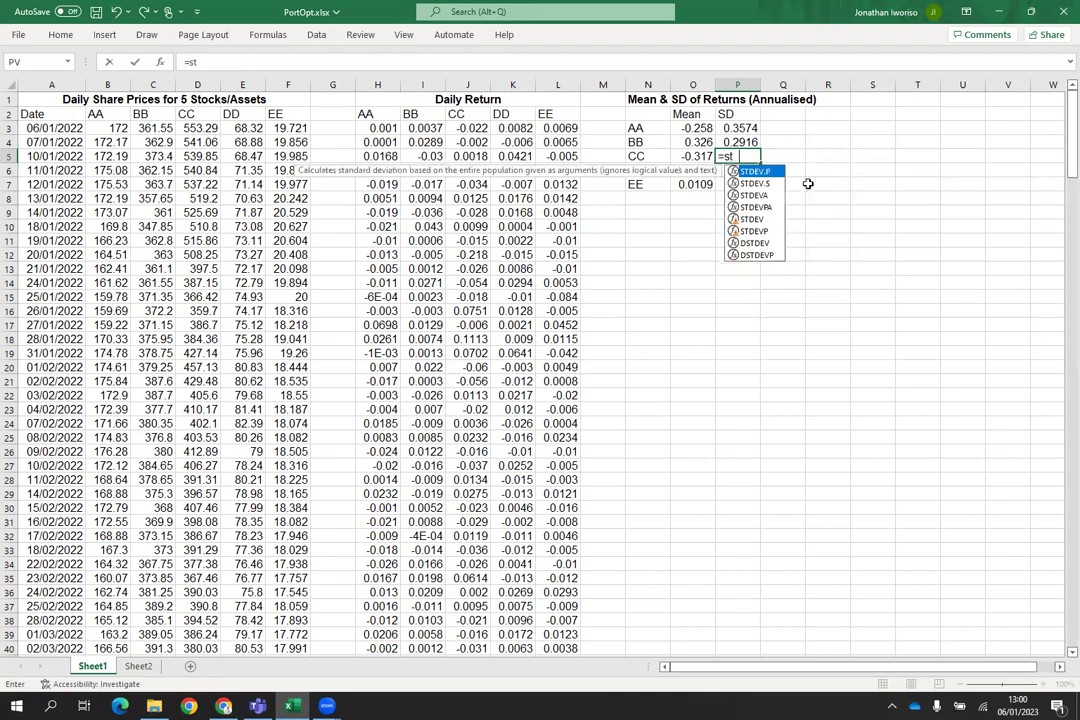
type("dev(")
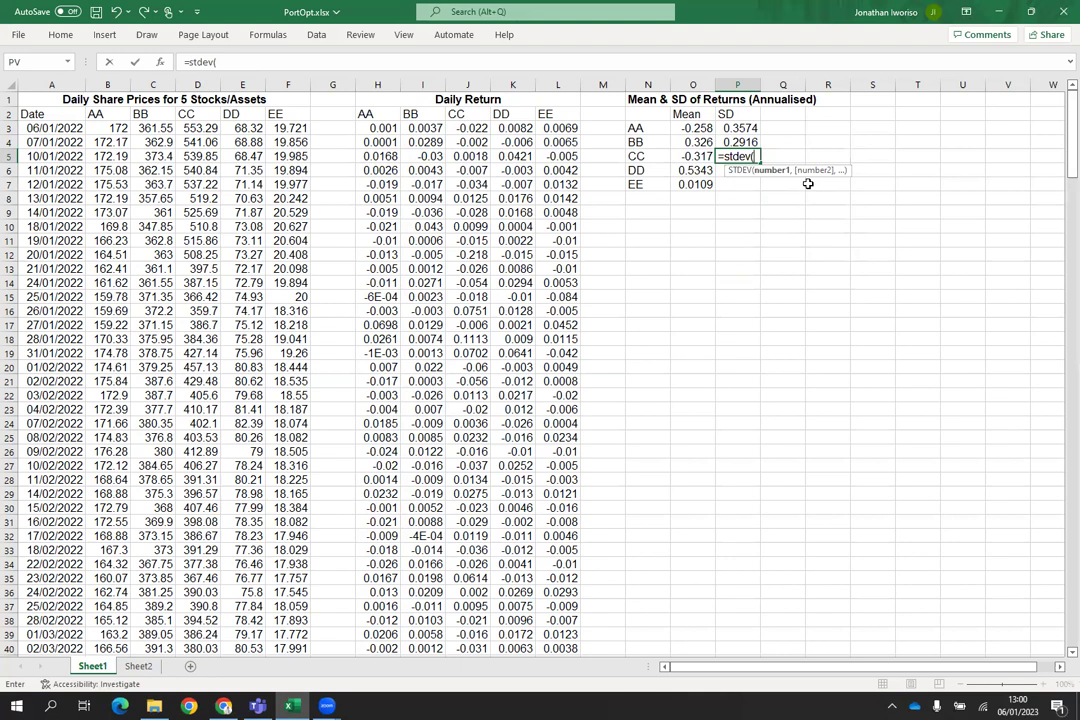
type("J3:J")
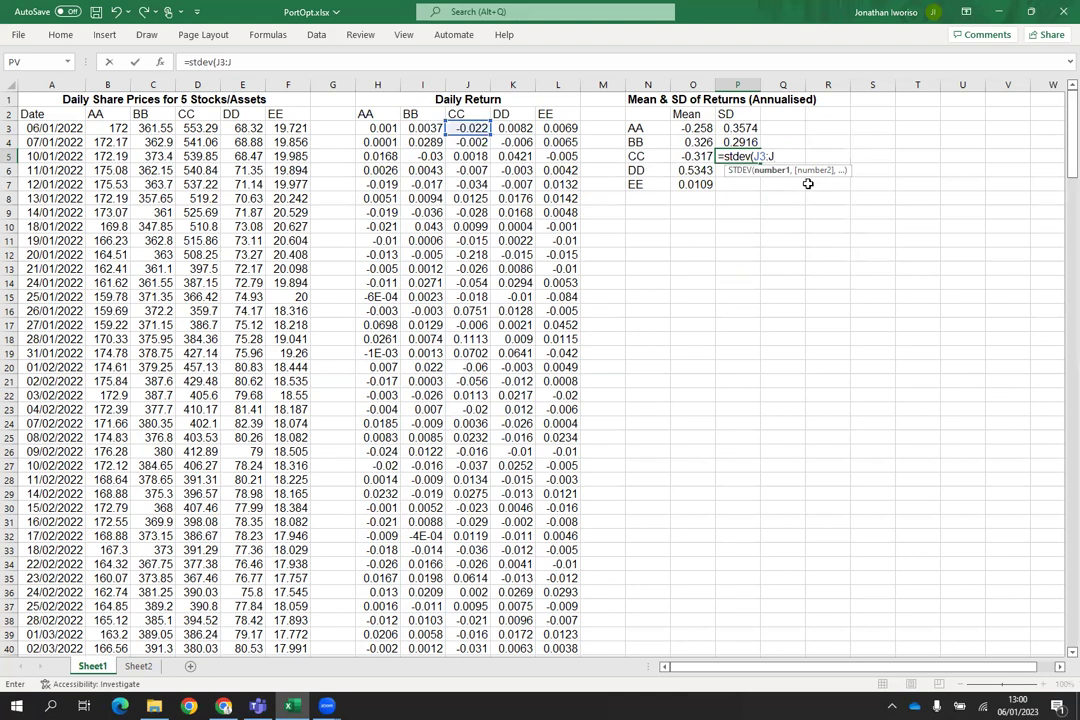
key("ctrl+shift+Down")
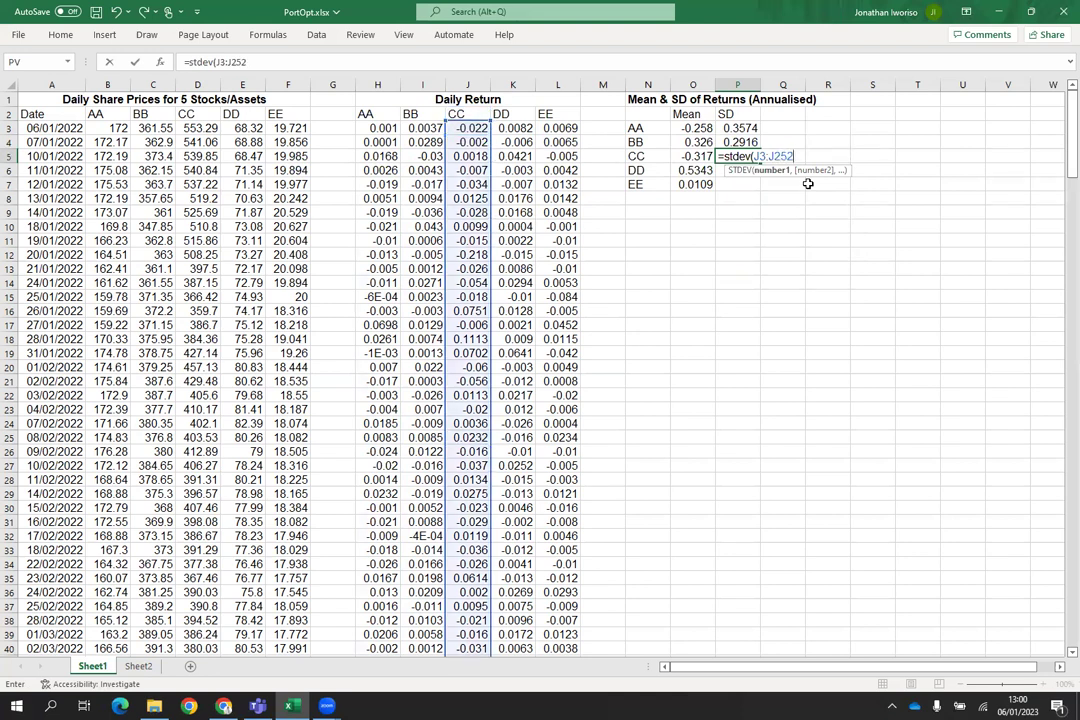
type(")")
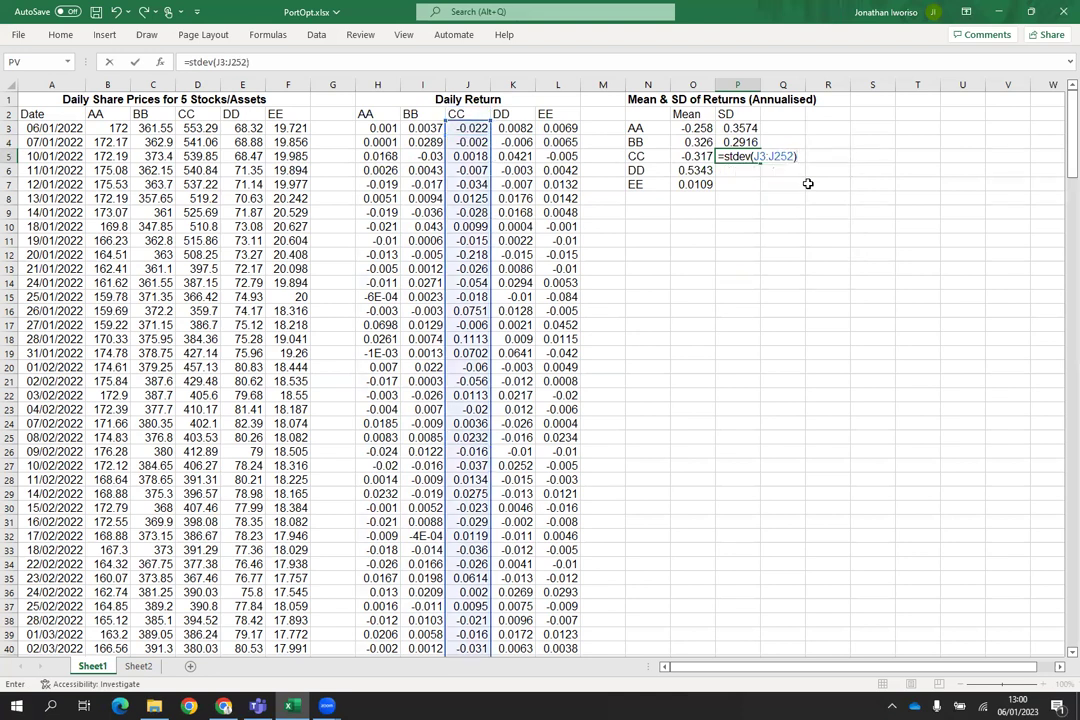
type("*sqrt(252)")
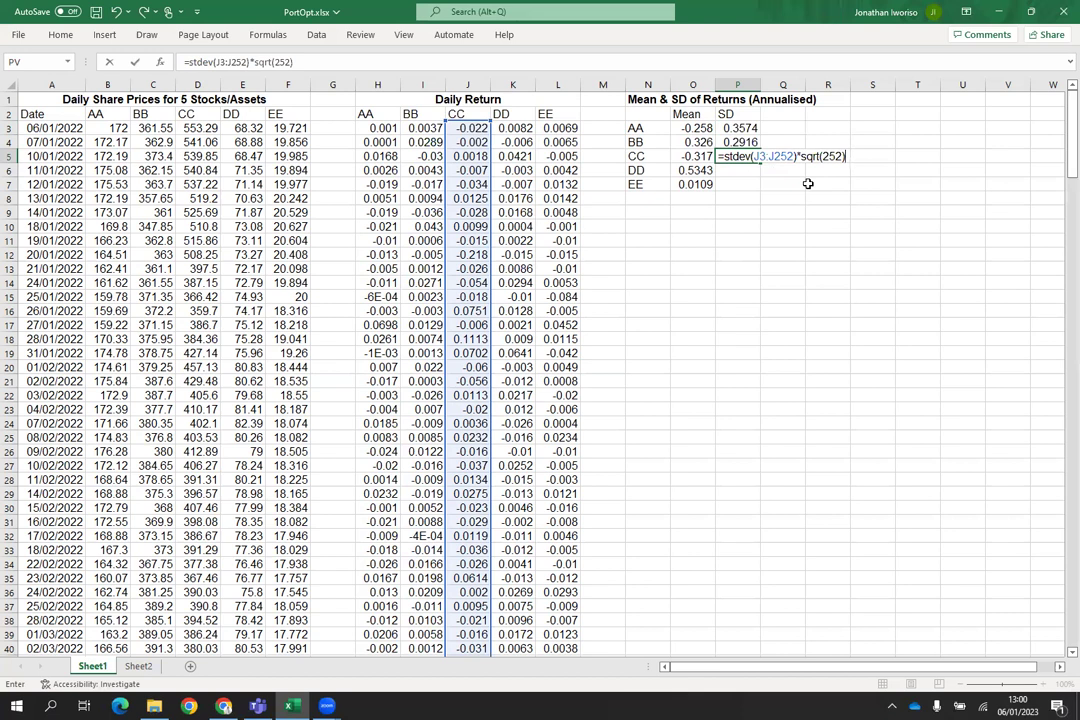
key("Return")
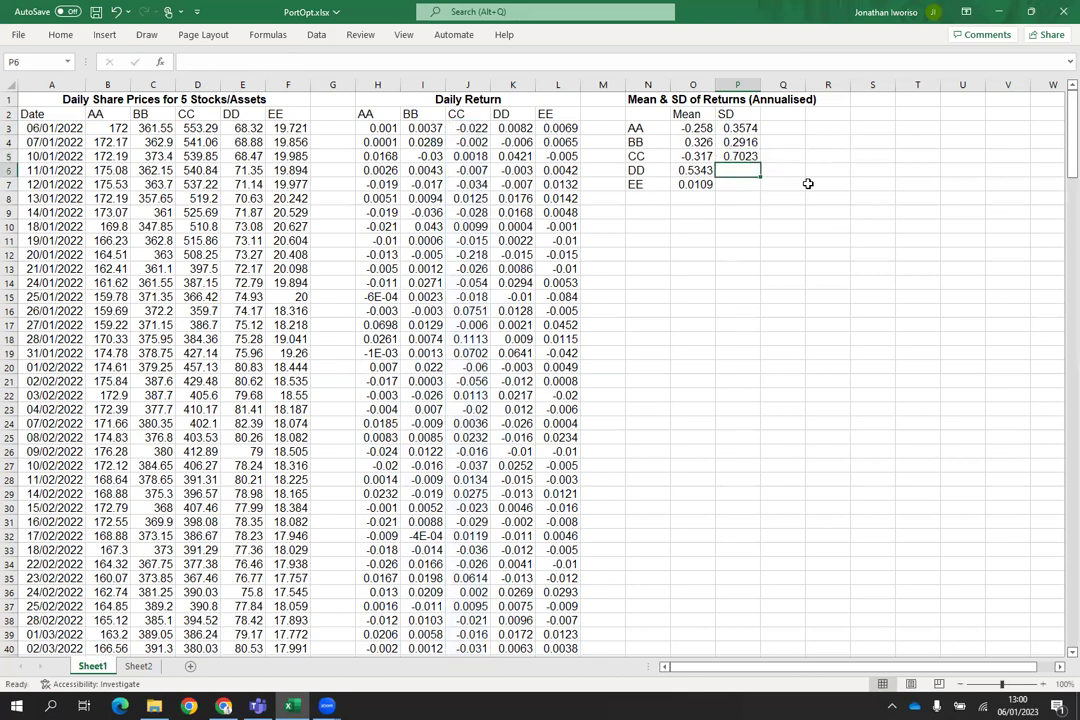
Step: Calculate DD's annualised standard deviation in cell P6 with the formula =STDEV(K3:K252)*SQRT(252)
type("=")
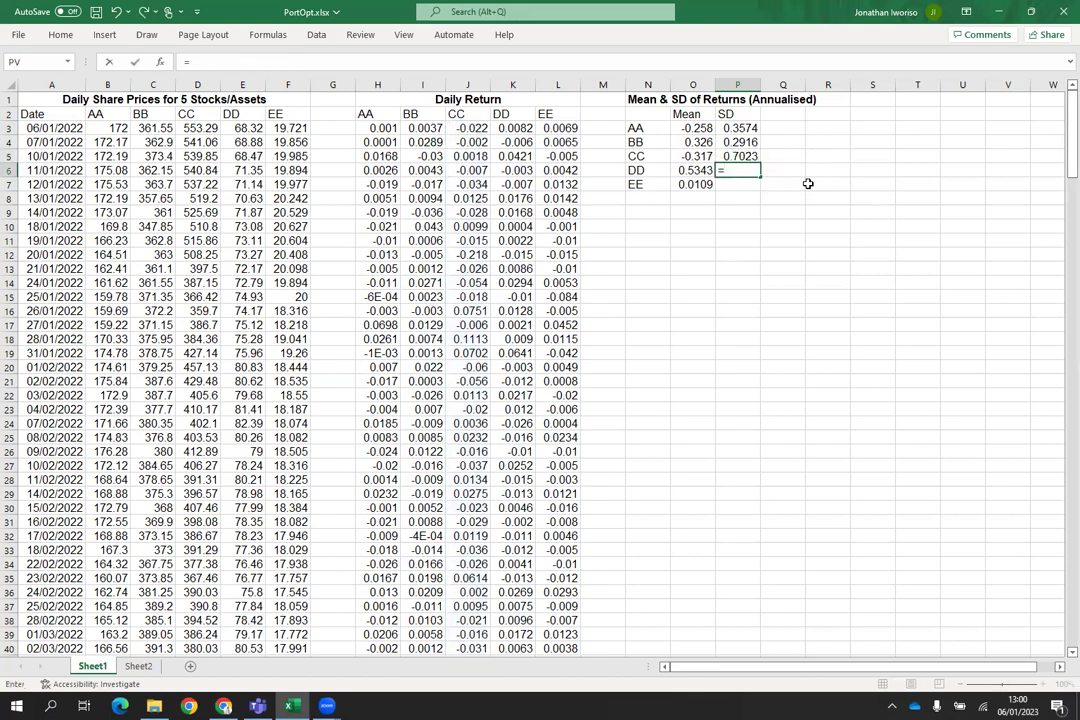
type("std")
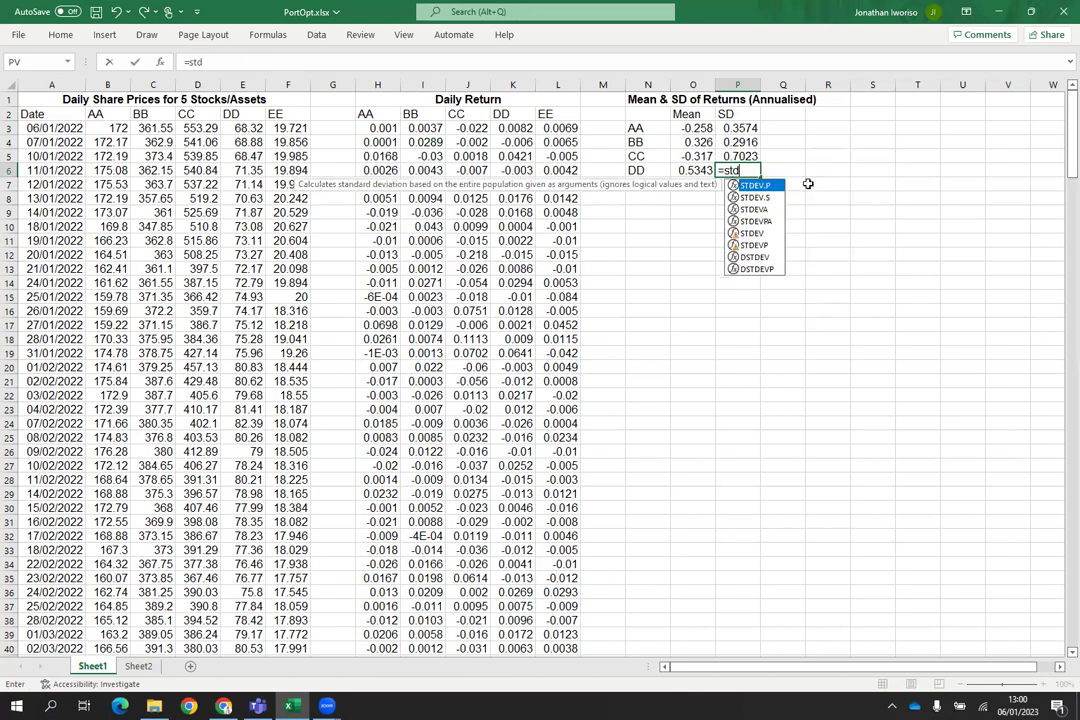
type("ev(")
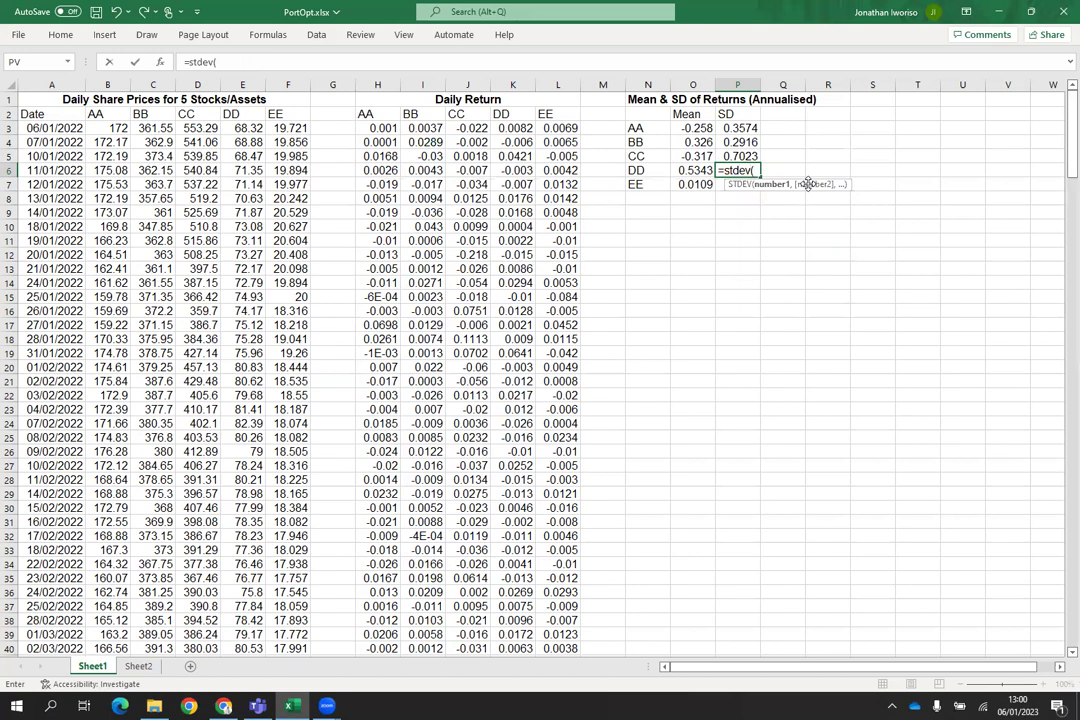
type("K")
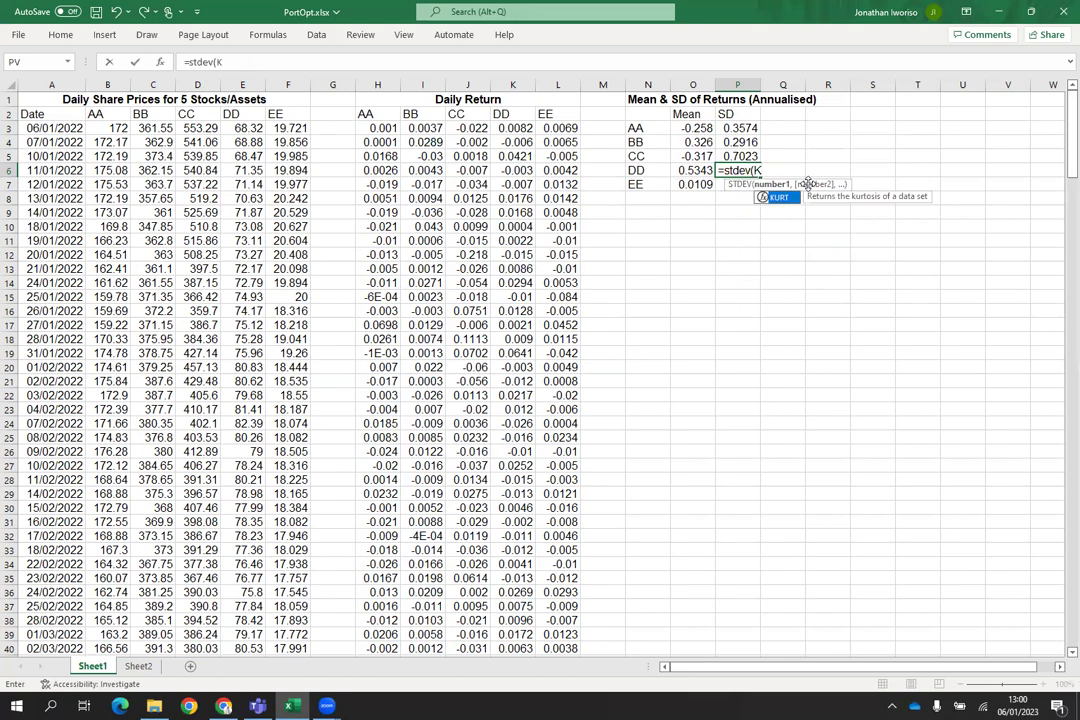
type("3")
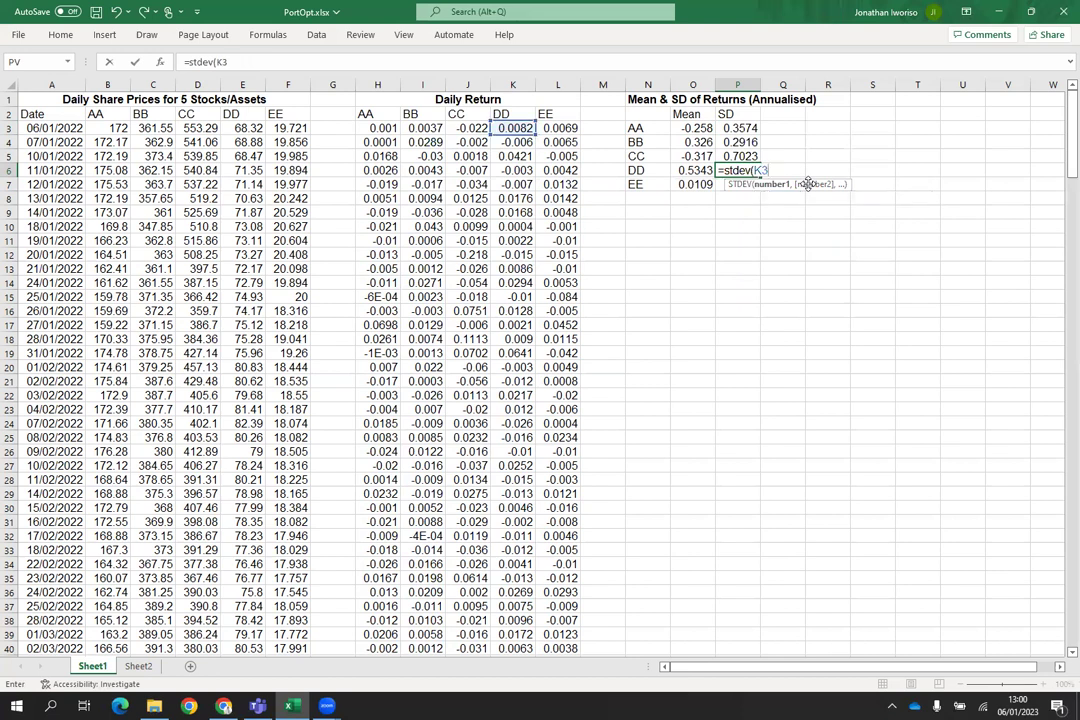
type(":K")
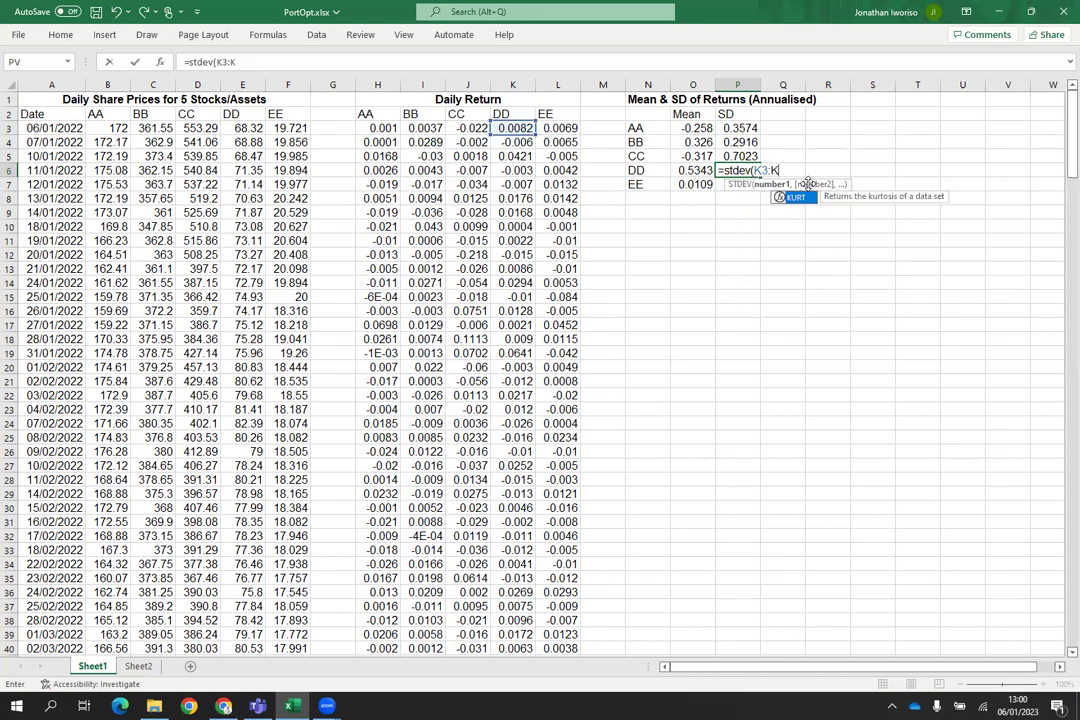
type("252)")
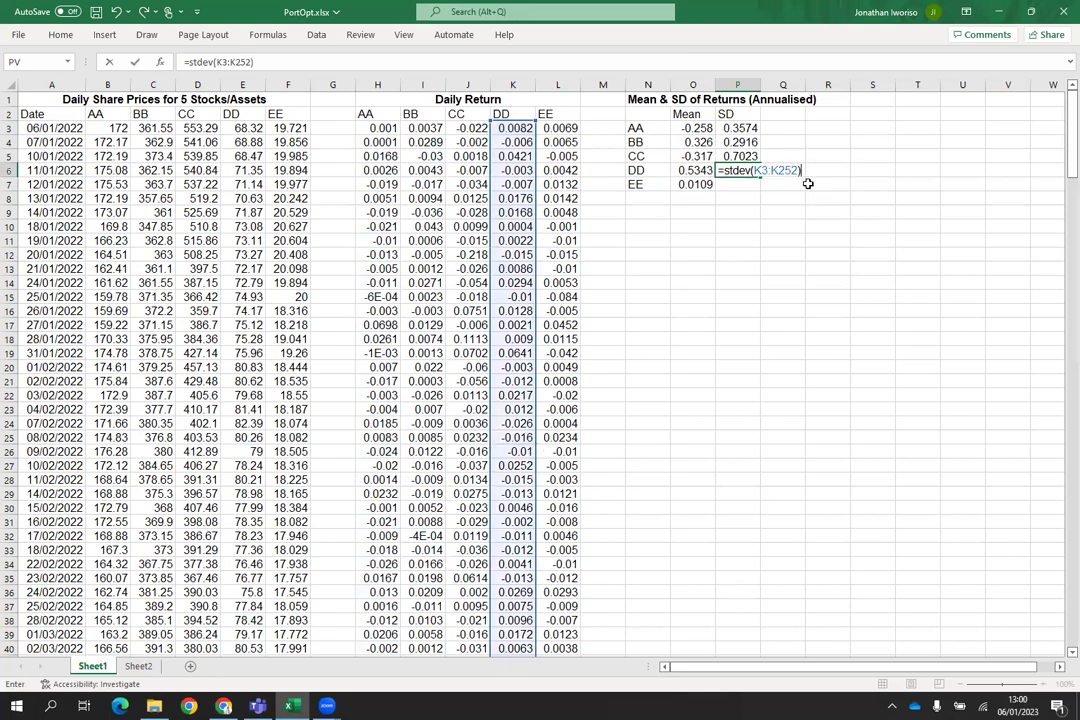
type("*sqrt(252)")
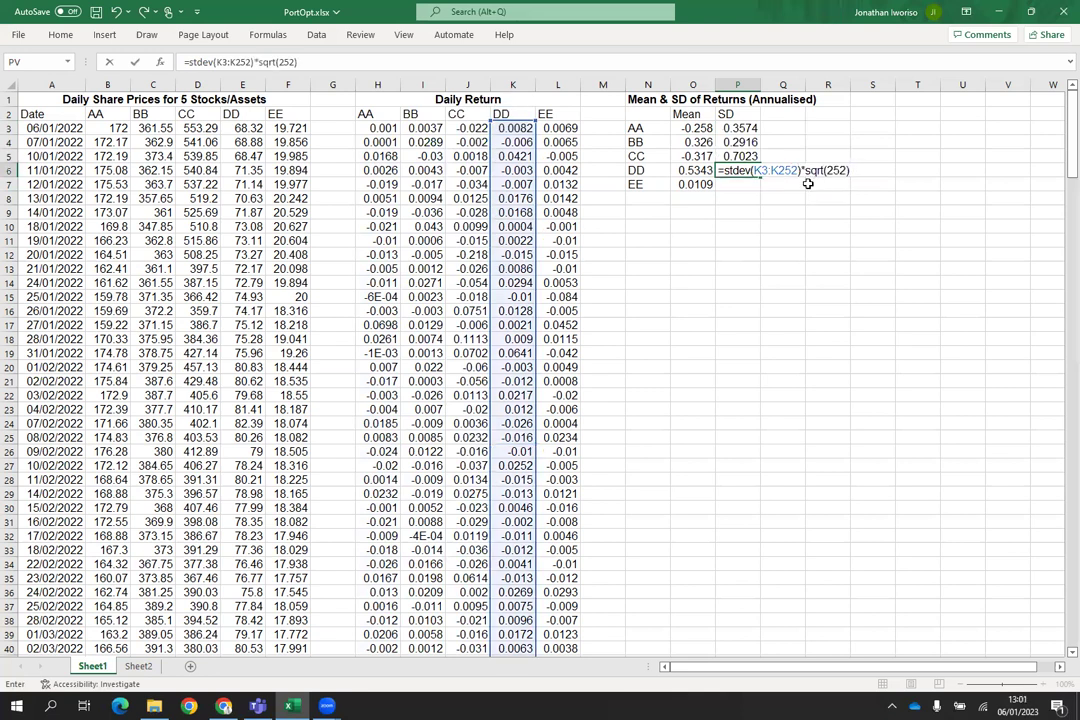
key("Return")
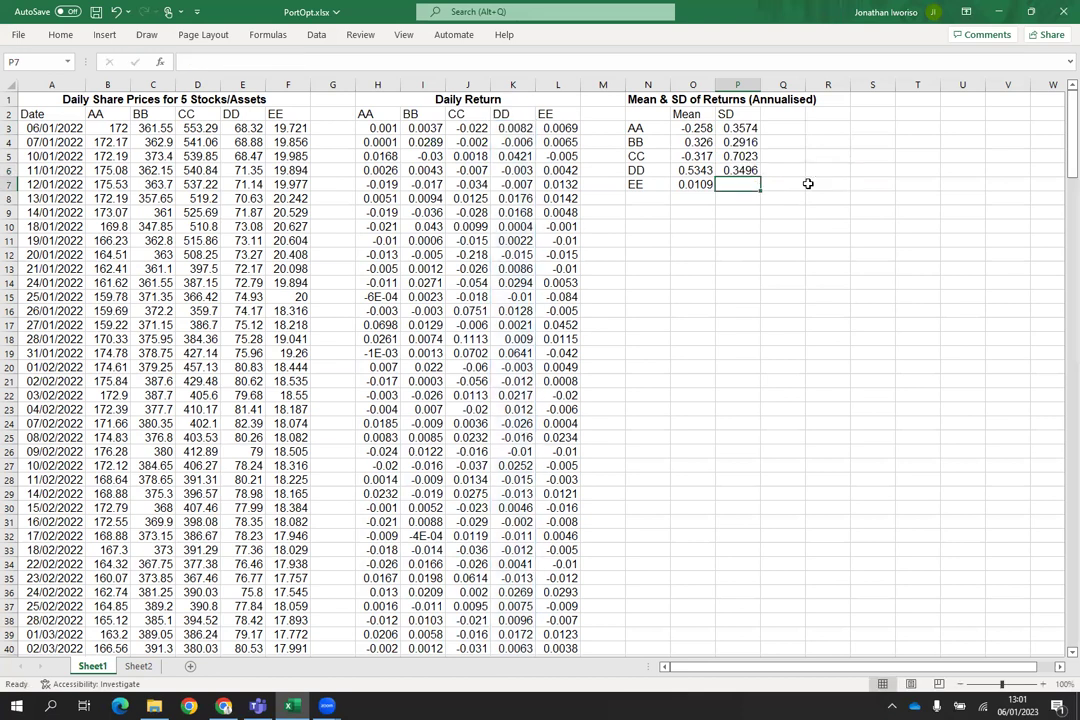
Step: Calculate EE's annualised standard deviation in cell P7 with the formula =STDEV(L3:L252)*SQRT(252)
type("=")
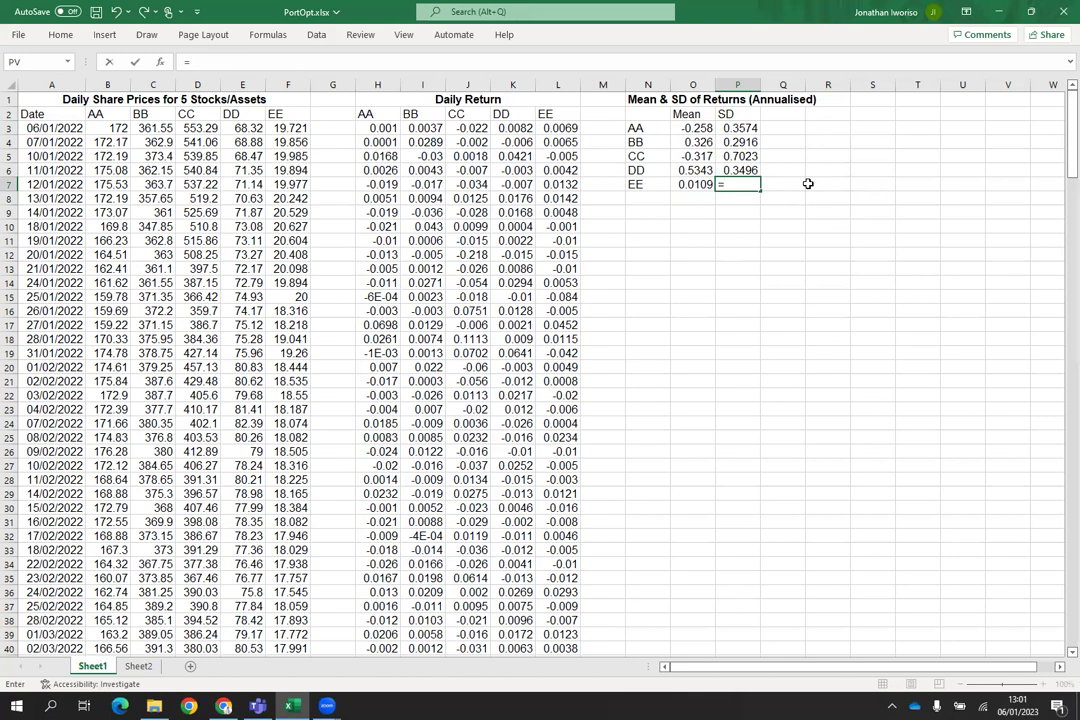
type("stdev")
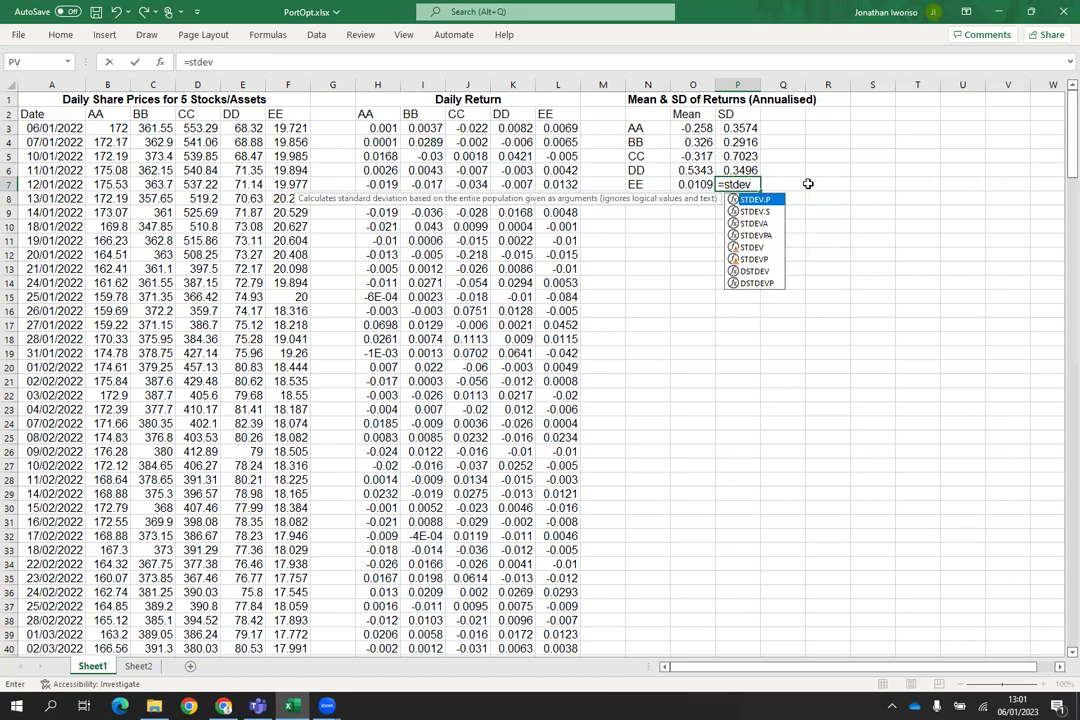
type("(")
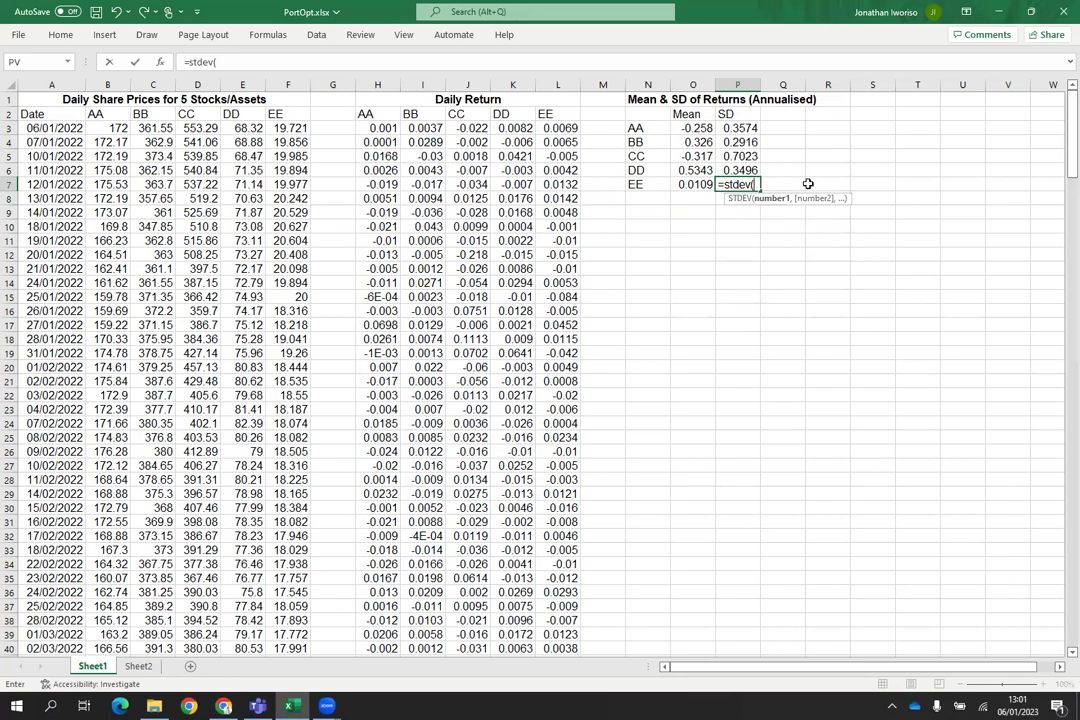
type("L3")
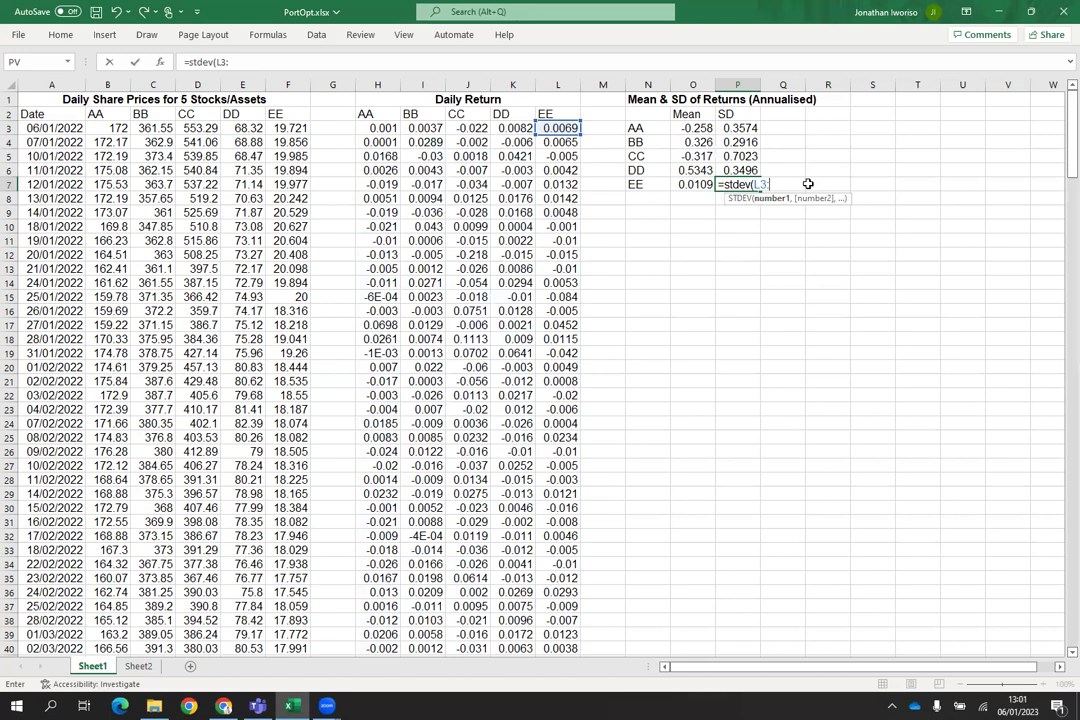
type(":L252")
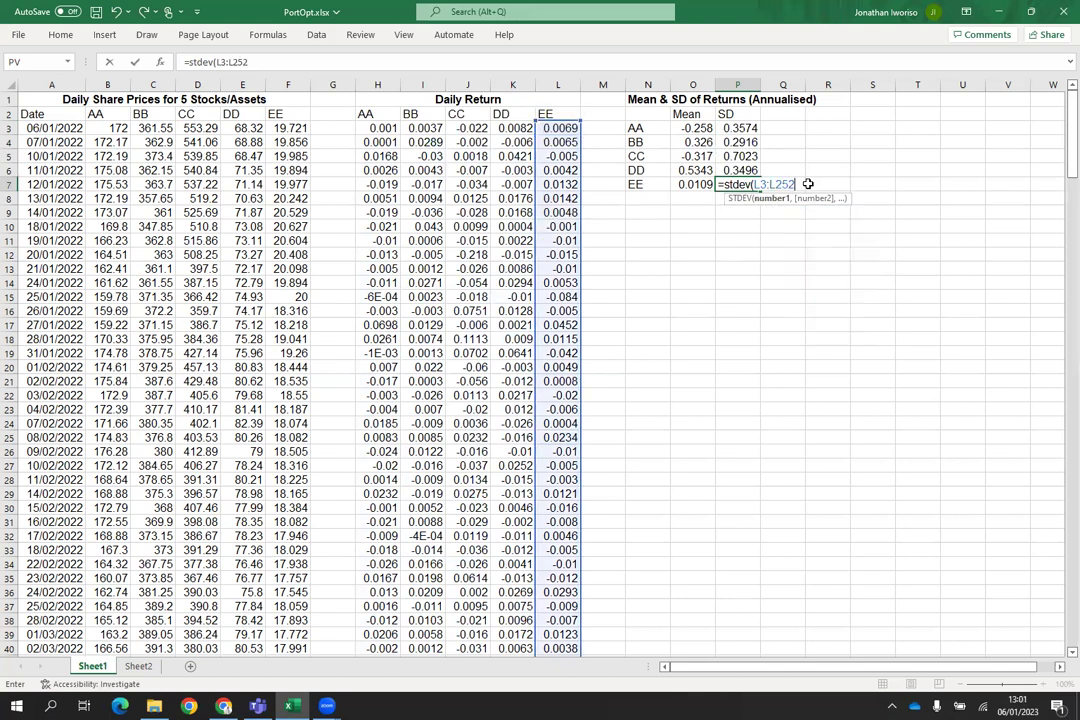
type(")")
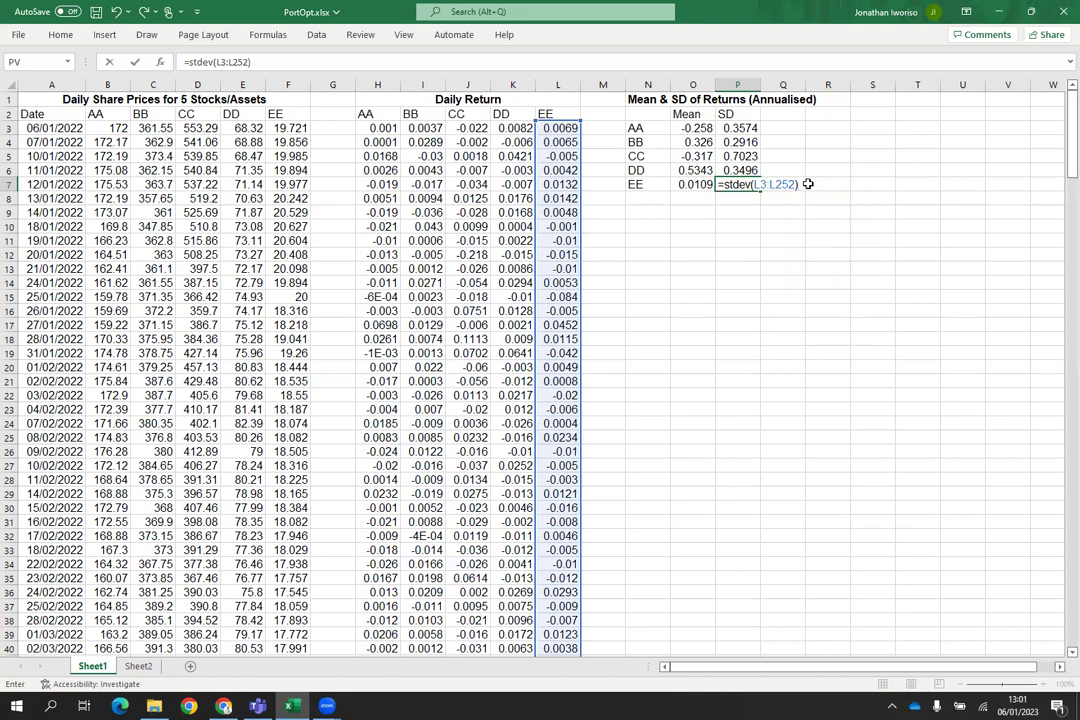
type("*sqrt(252)")
key("Return")
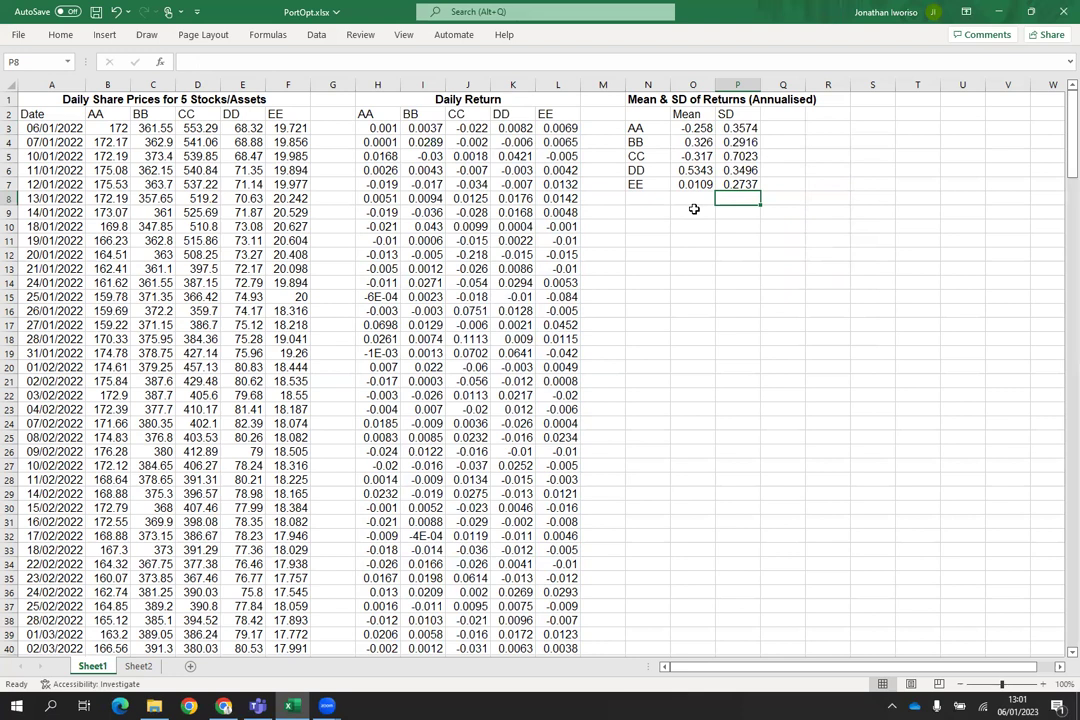
Step: Enter the label Risk_free in N9 with the rate 0.015 in O9, and widen column N to fit the label
left_click(639, 212)
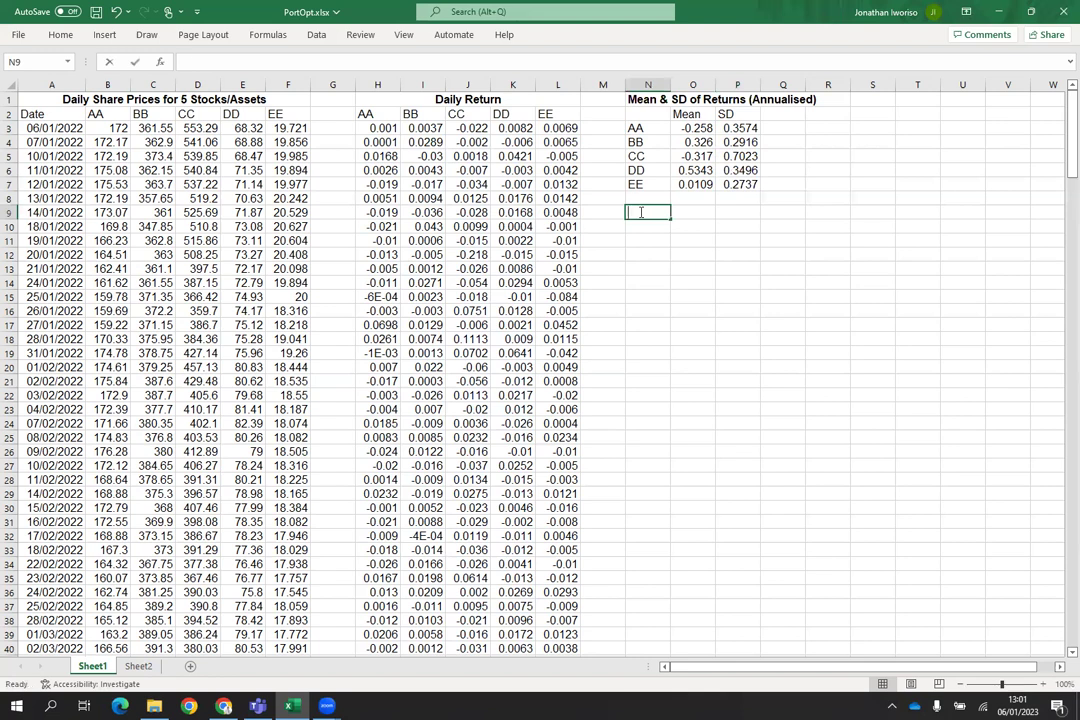
type("Risk")
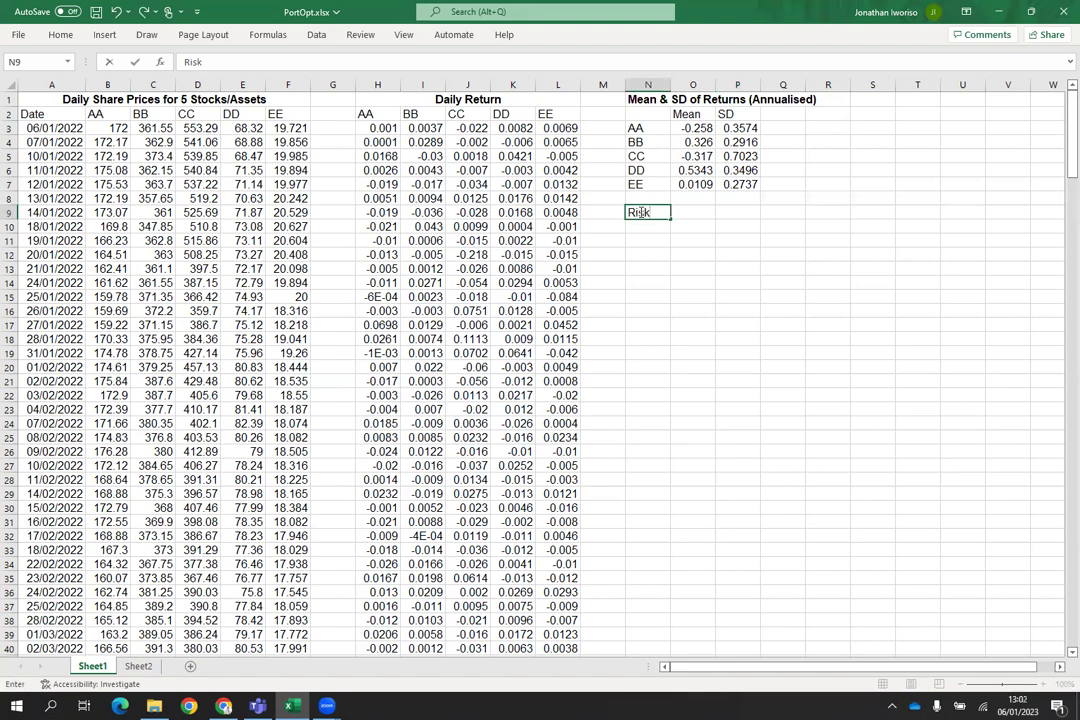
type("_free")
key("Tab")
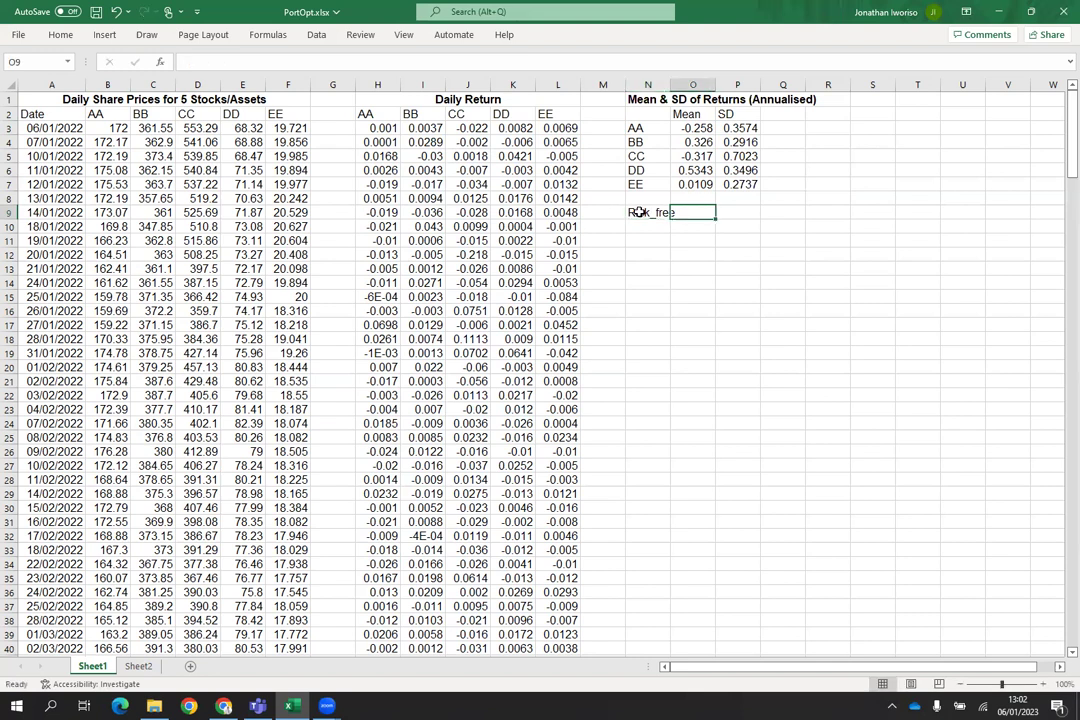
type("0.")
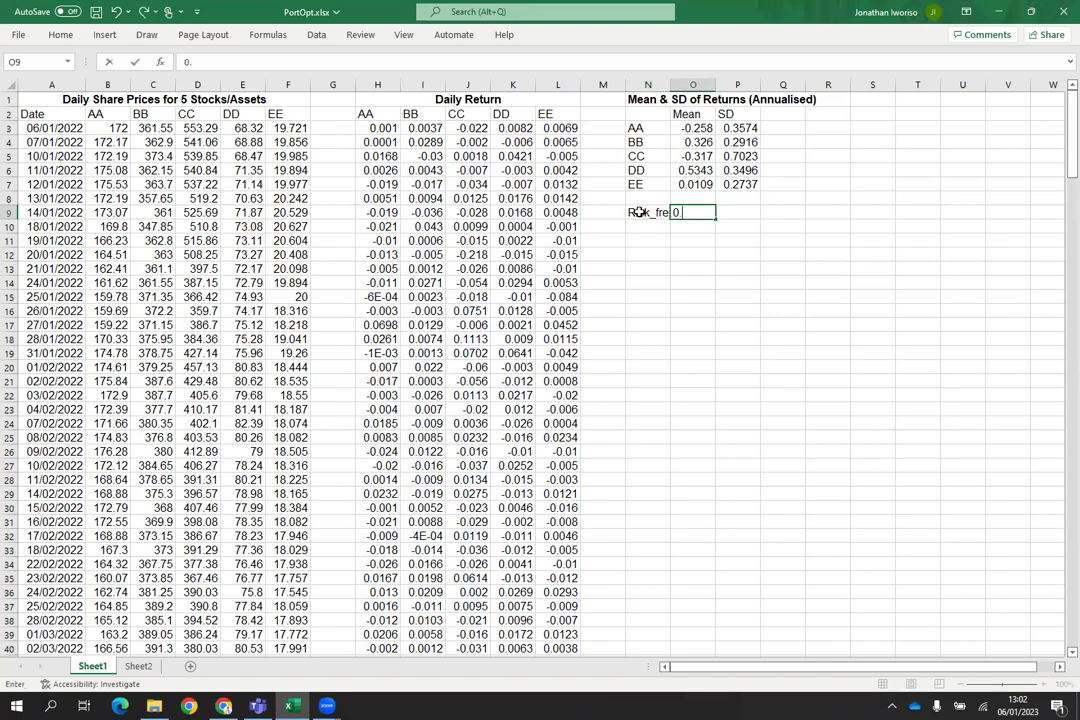
type("015")
left_click(737, 240)
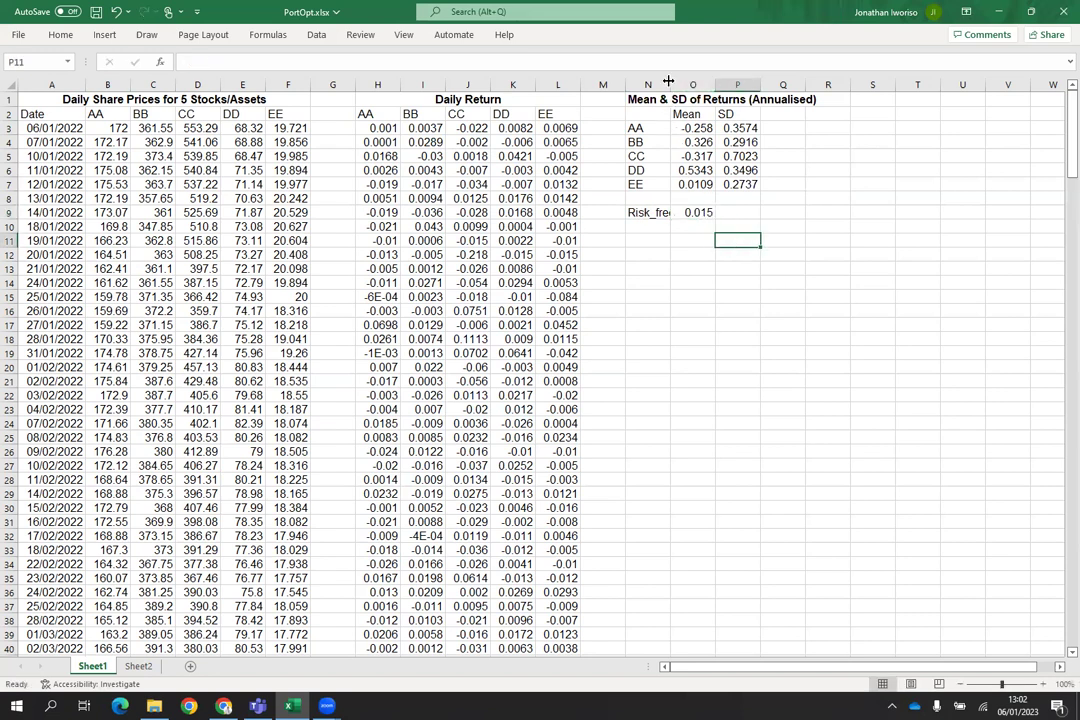
left_click_drag(675, 85, 688, 81)
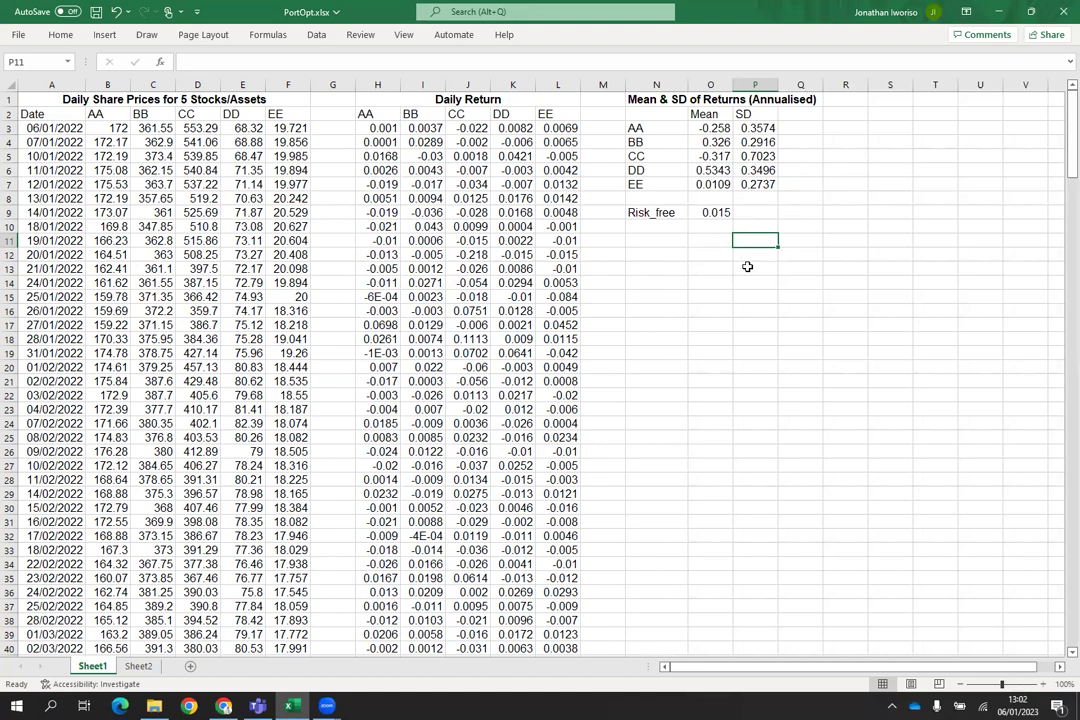
Step: Open the Covariance tool from the Data Analysis tools
left_click(317, 36)
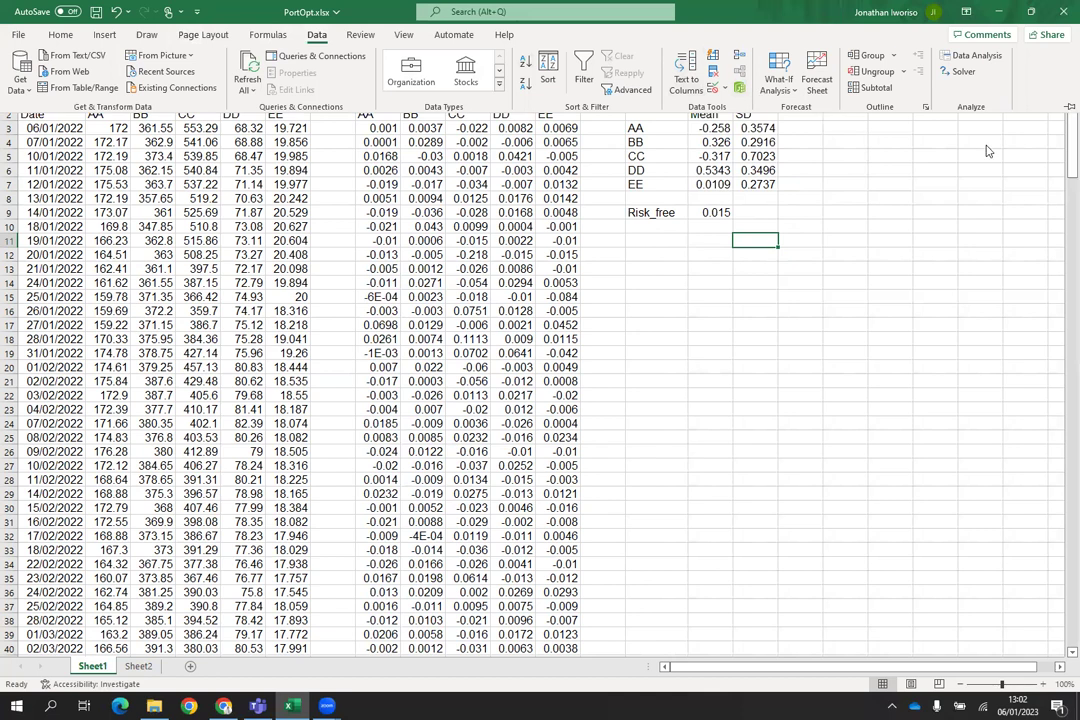
left_click(976, 58)
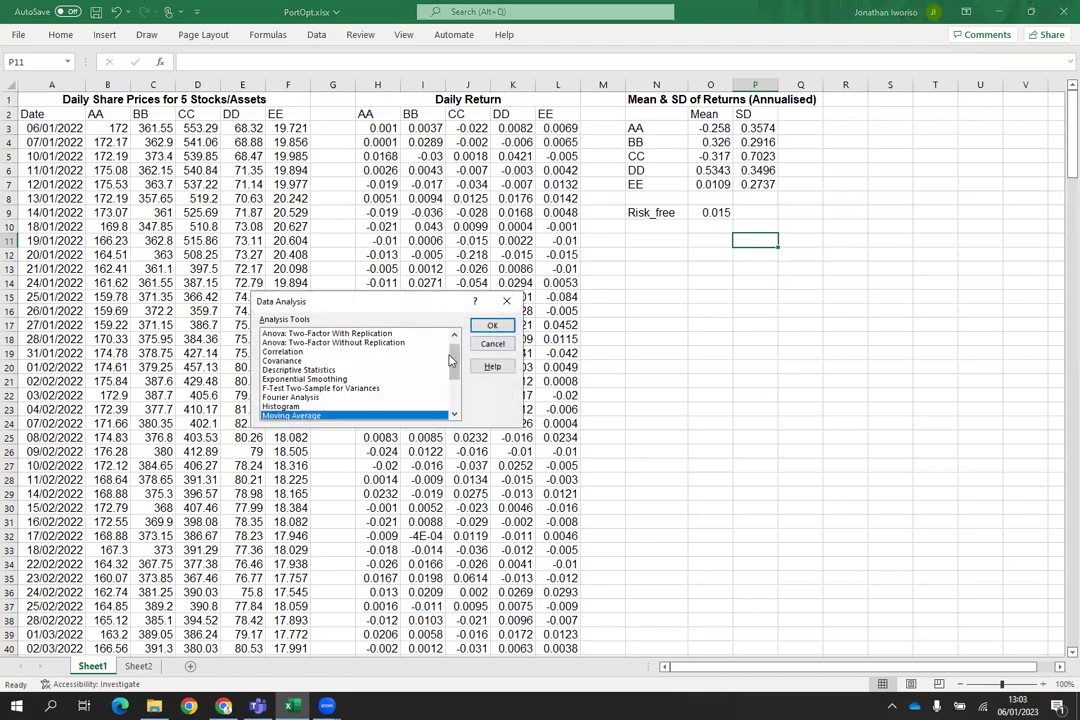
left_click(455, 338)
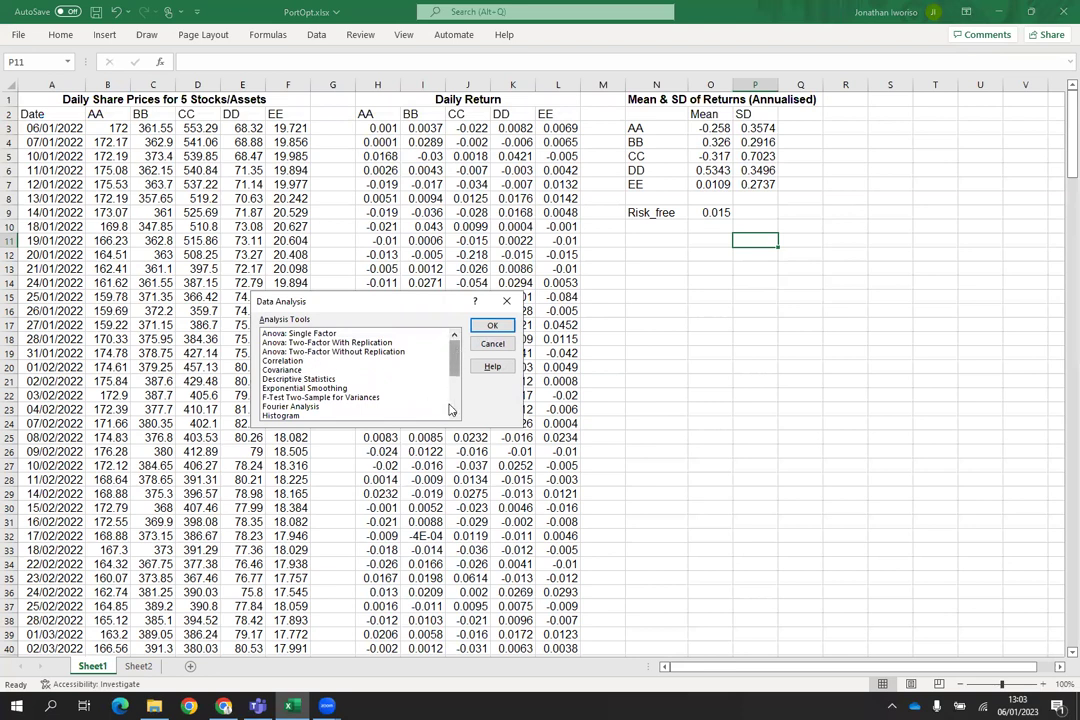
scroll(455, 410, "down", 3)
scroll(457, 346, "up", 3)
scroll(455, 380, "down", 3)
left_click(440, 343)
scroll(455, 356, "up", 3)
left_click(284, 370)
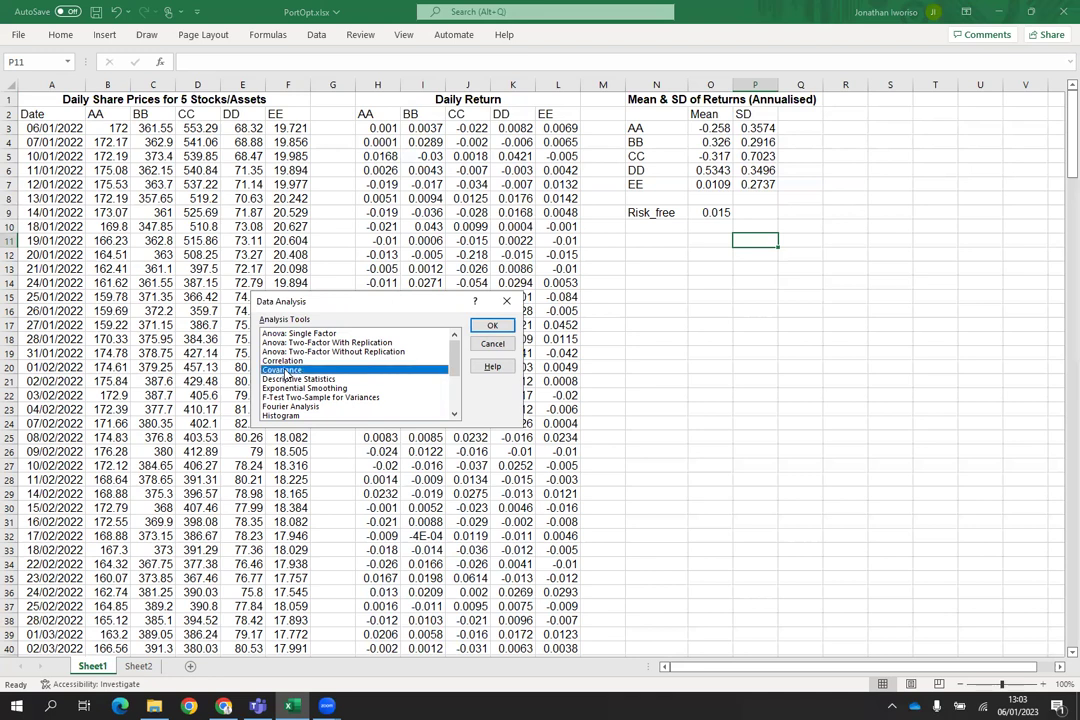
left_click(491, 327)
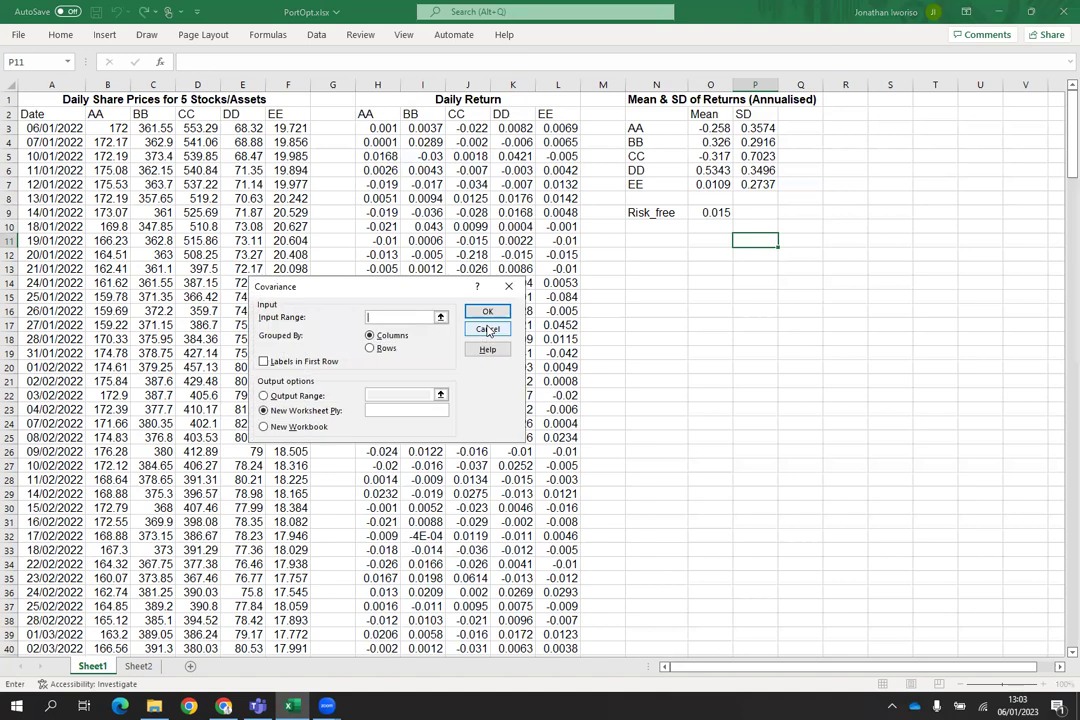
Step: Set the covariance input range to the daily returns with their headers, $H$2:$L$252, and mark the first row as labels
left_click_drag(502, 295, 780, 307)
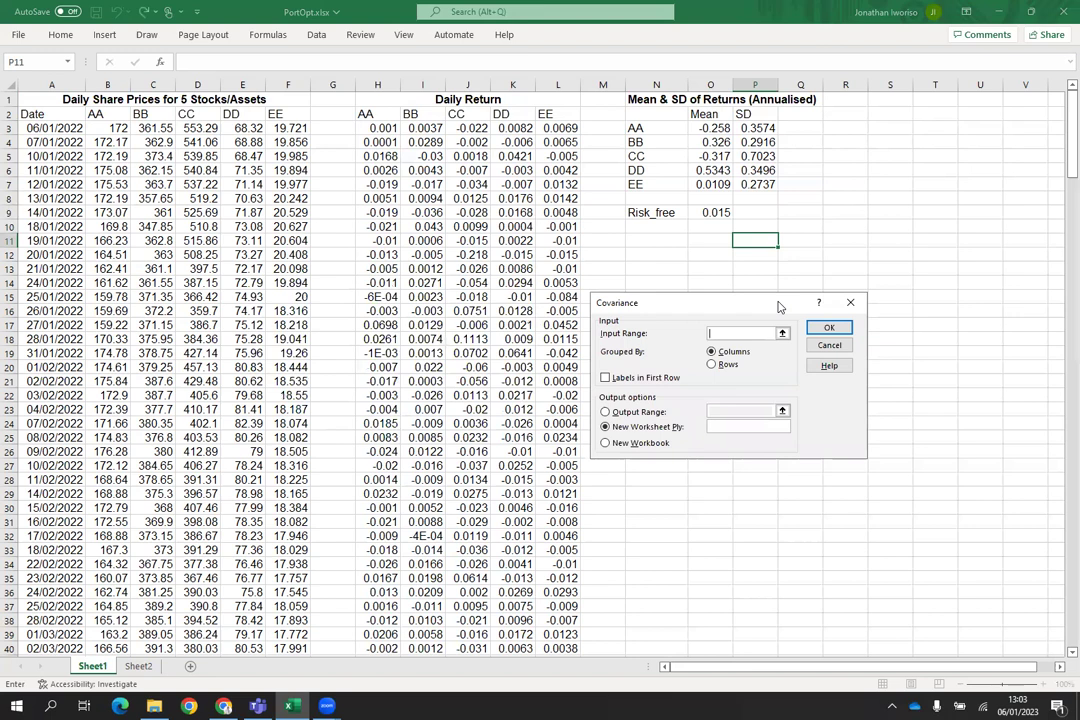
left_click(369, 115)
left_click_drag(369, 115, 566, 621)
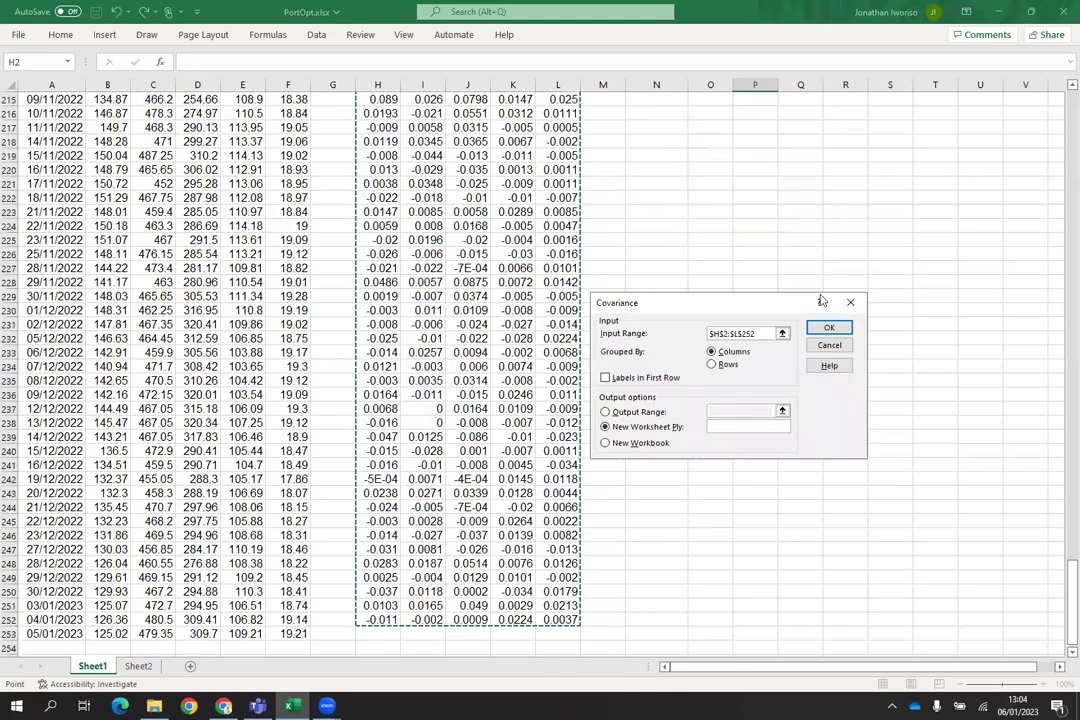
scroll(1060, 110, "up", 13)
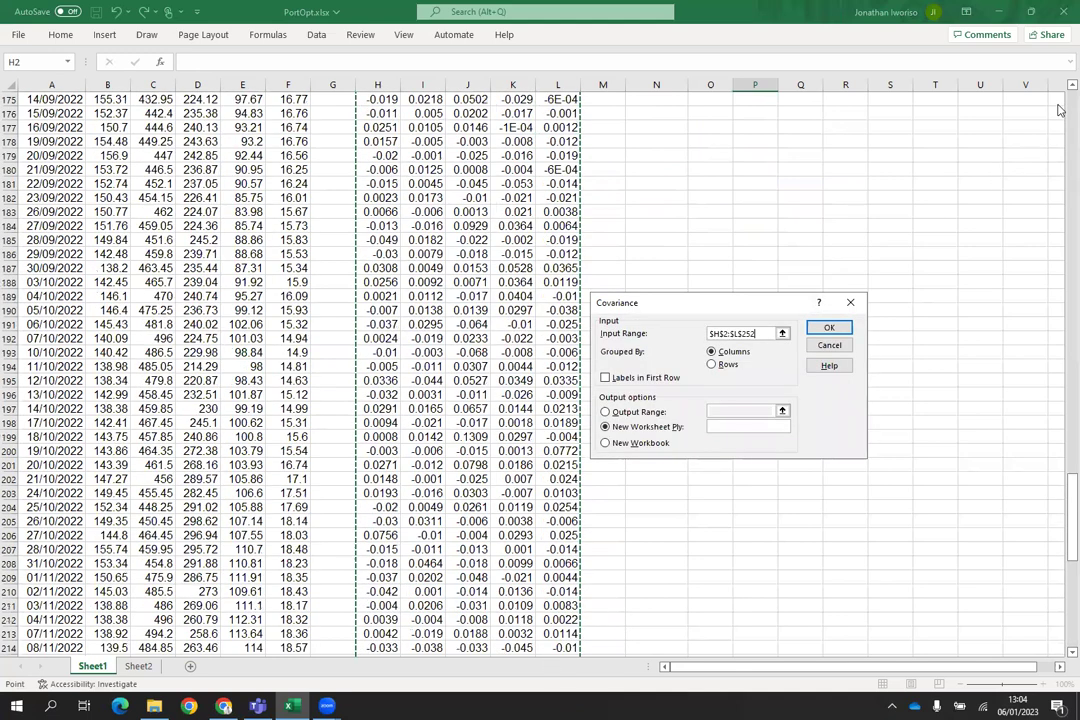
scroll(1060, 110, "up", 20)
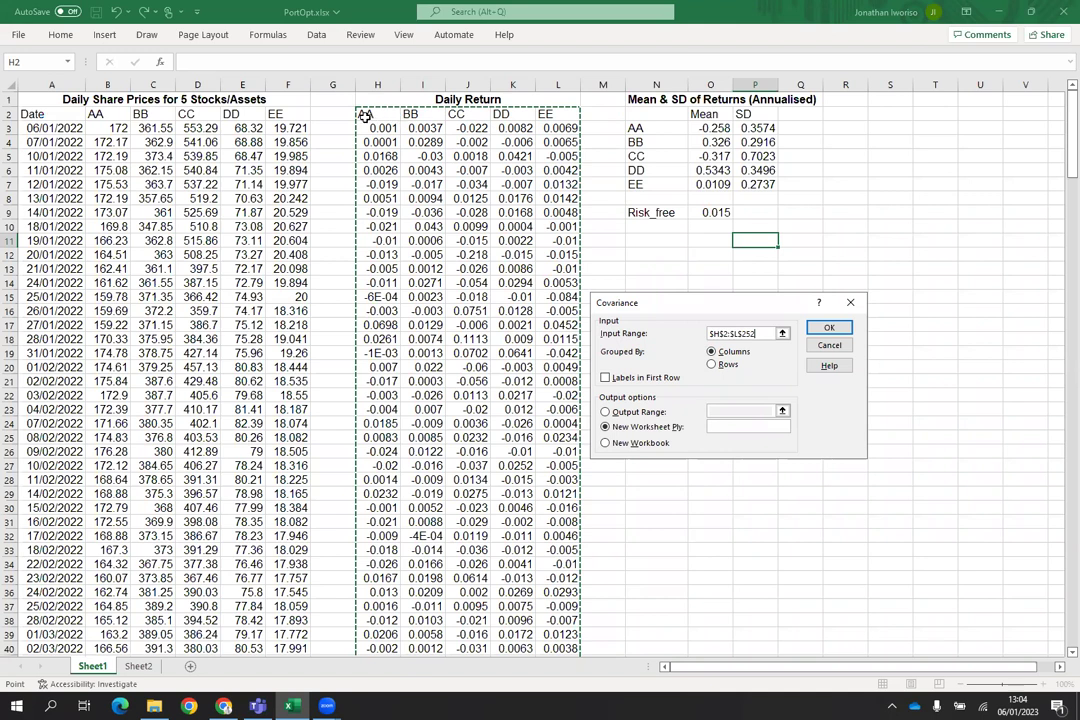
left_click(604, 378)
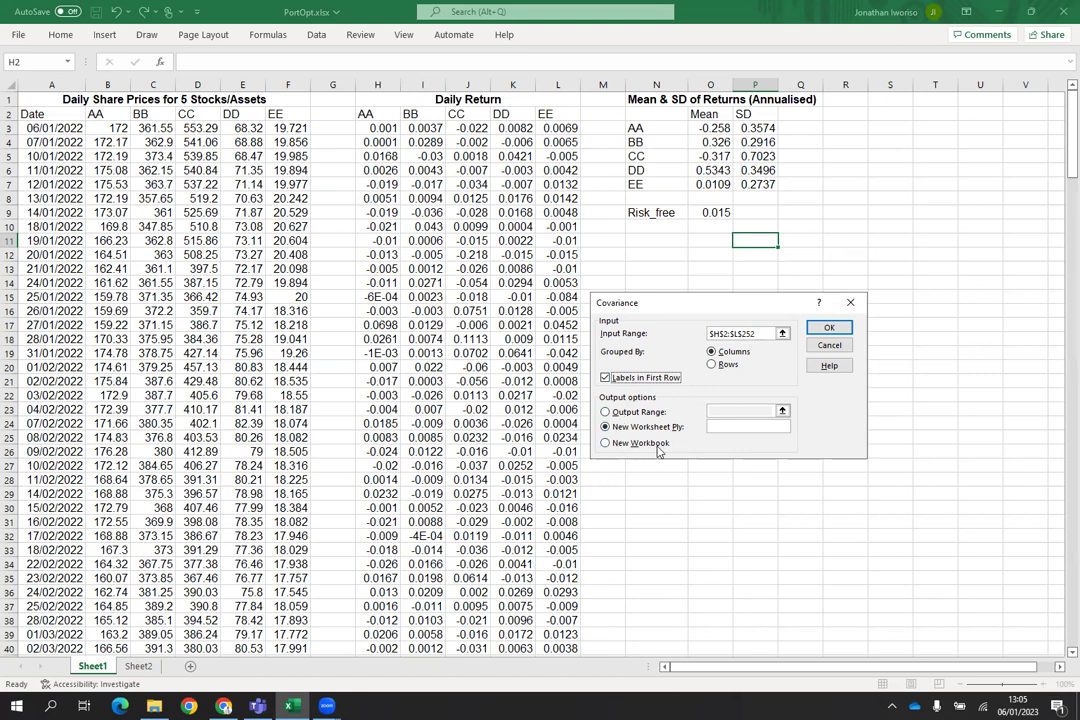
Step: Set the covariance output range to $R$2 on the current sheet and generate the matrix
double_click(604, 444)
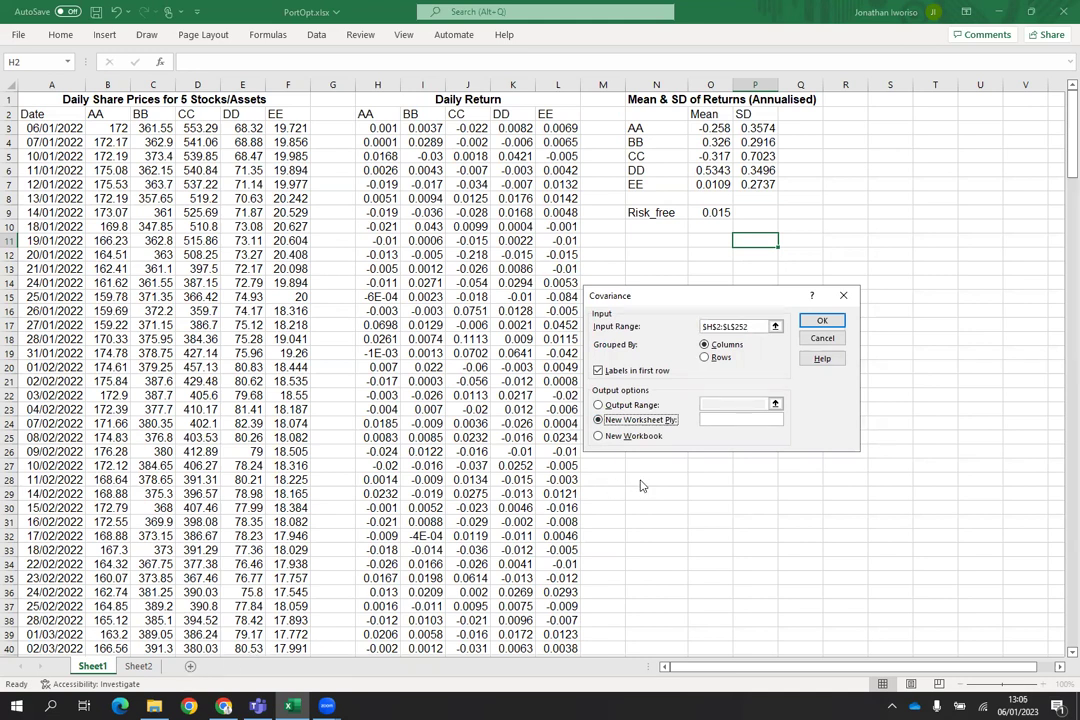
left_click(597, 406)
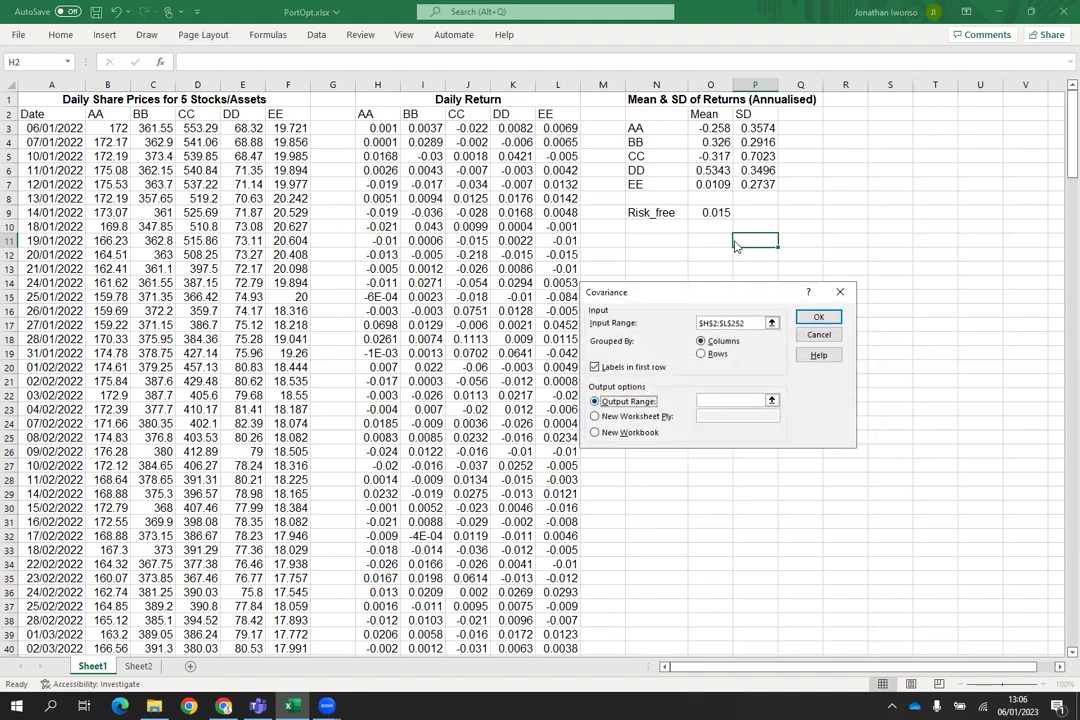
left_click(719, 399)
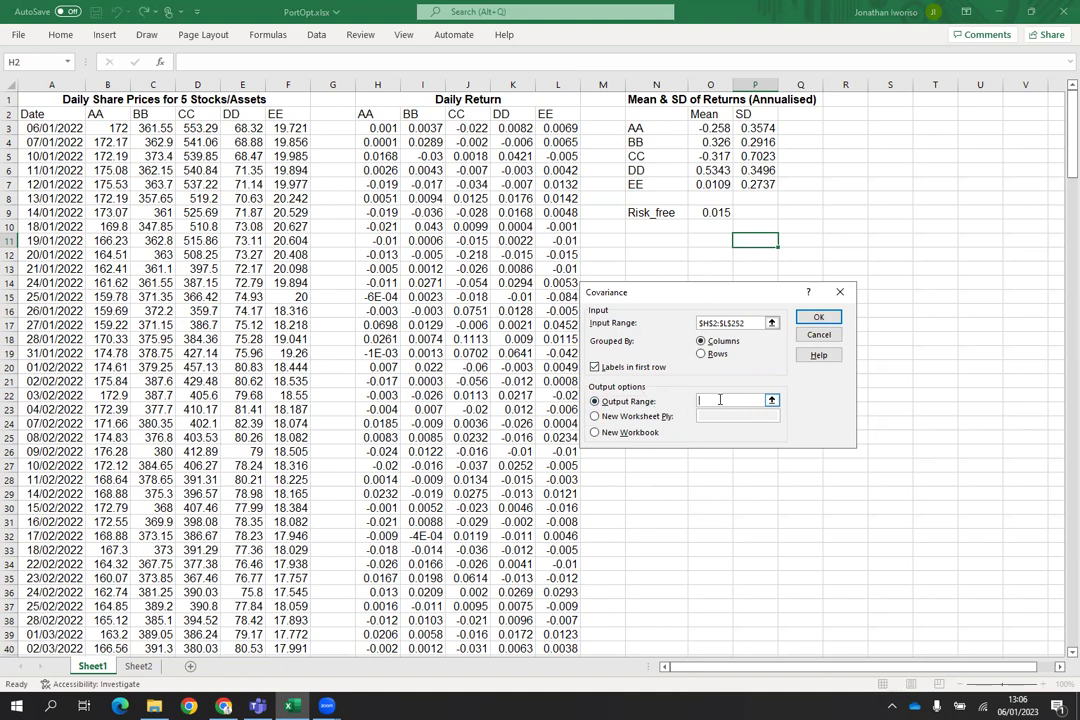
left_click(854, 116)
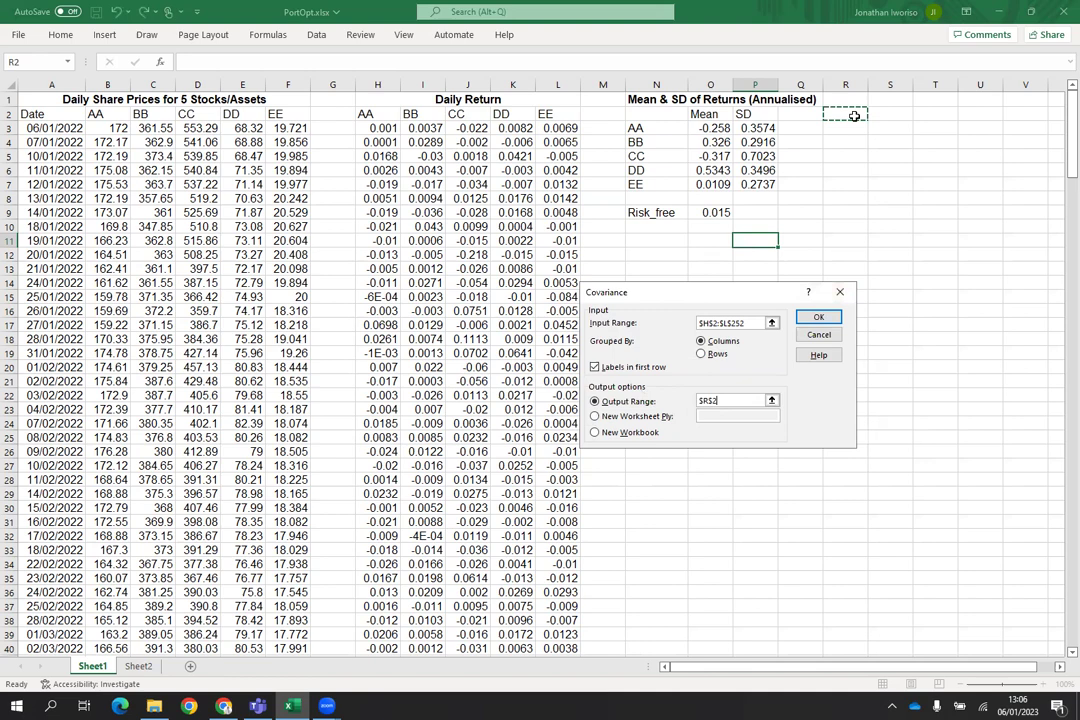
left_click(818, 317)
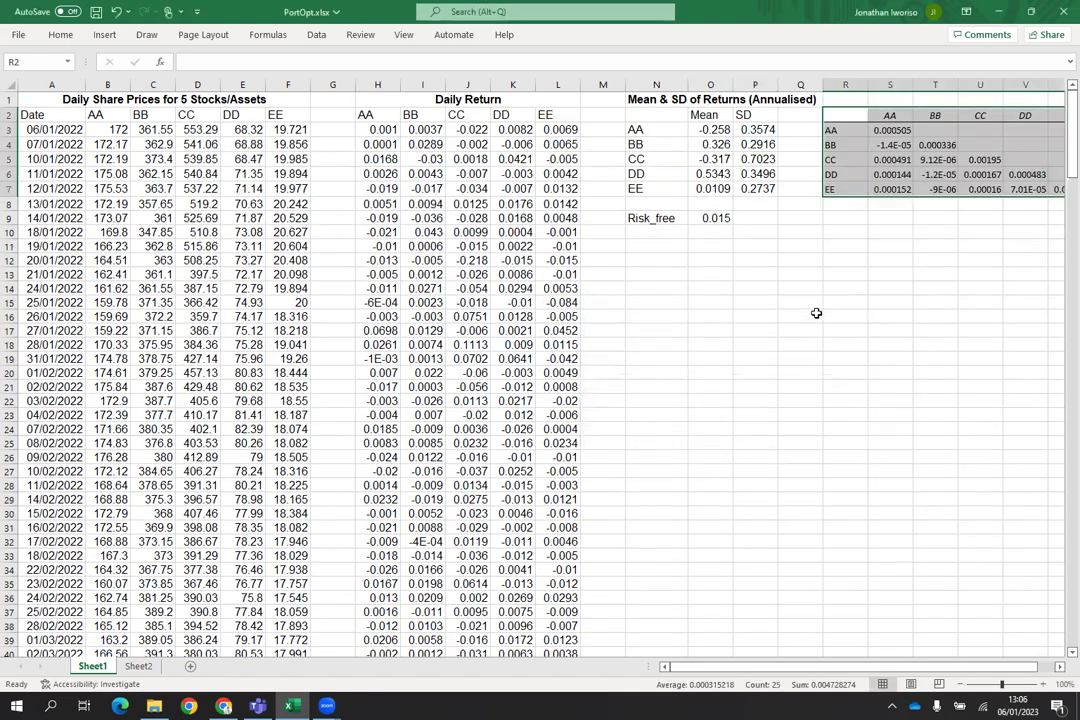
left_click(1060, 668)
scroll(829, 240, "right", 3)
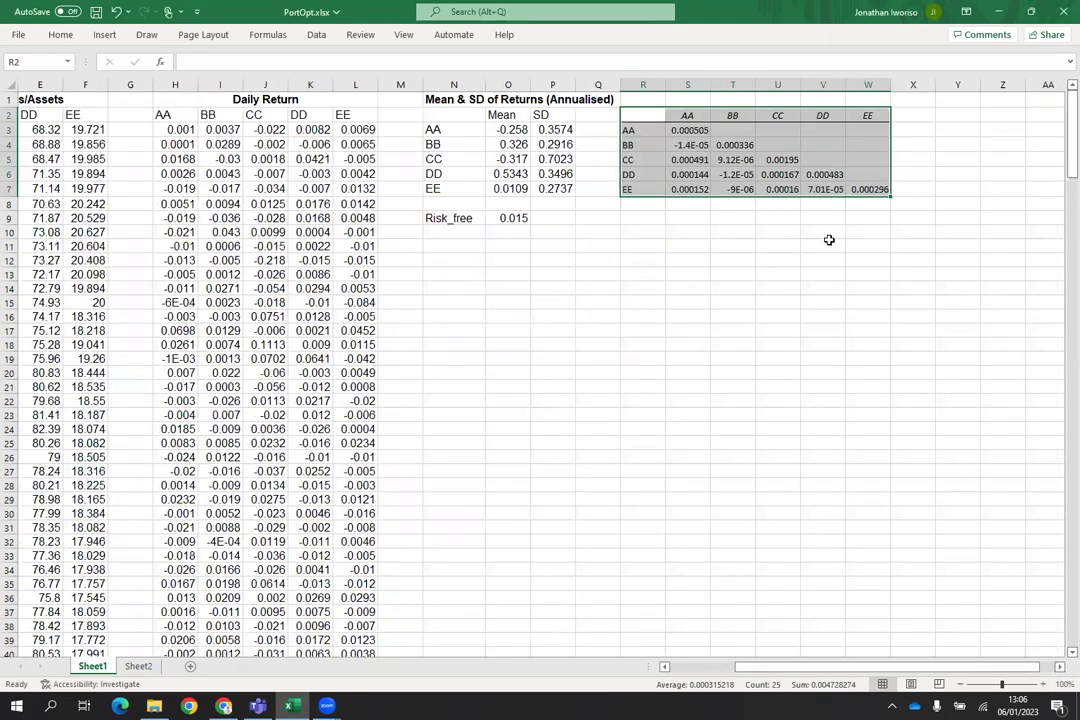
left_click(829, 240)
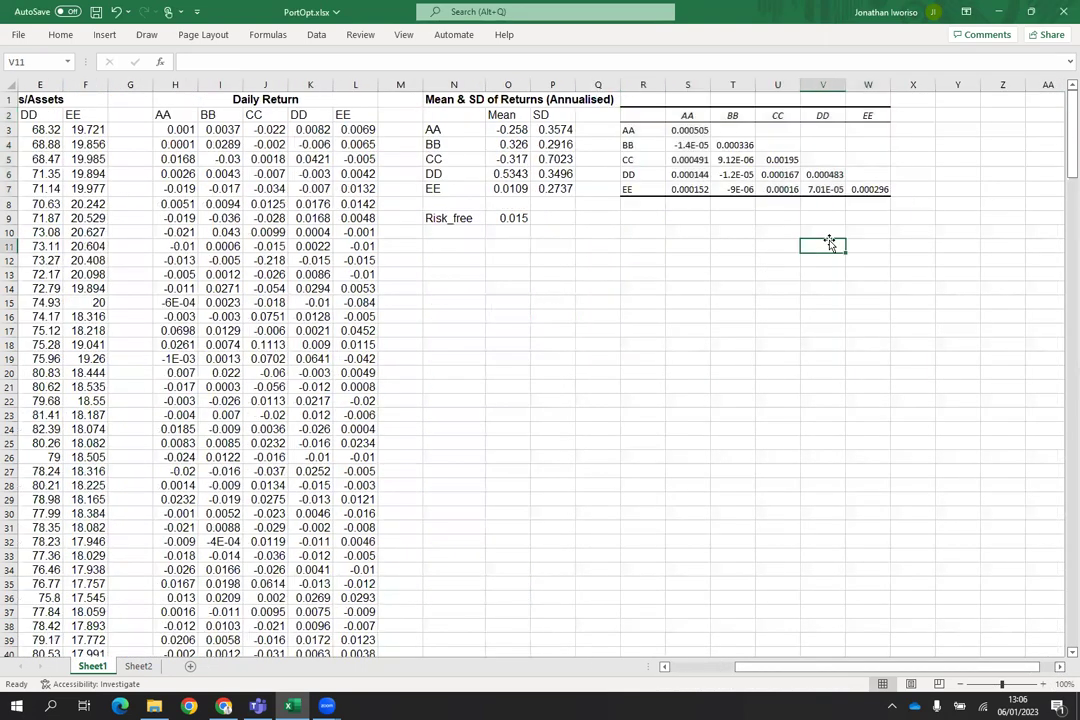
Step: Enter the title Variance-Covariance matrix in S1 above the matrix and make it bold
left_click(702, 99)
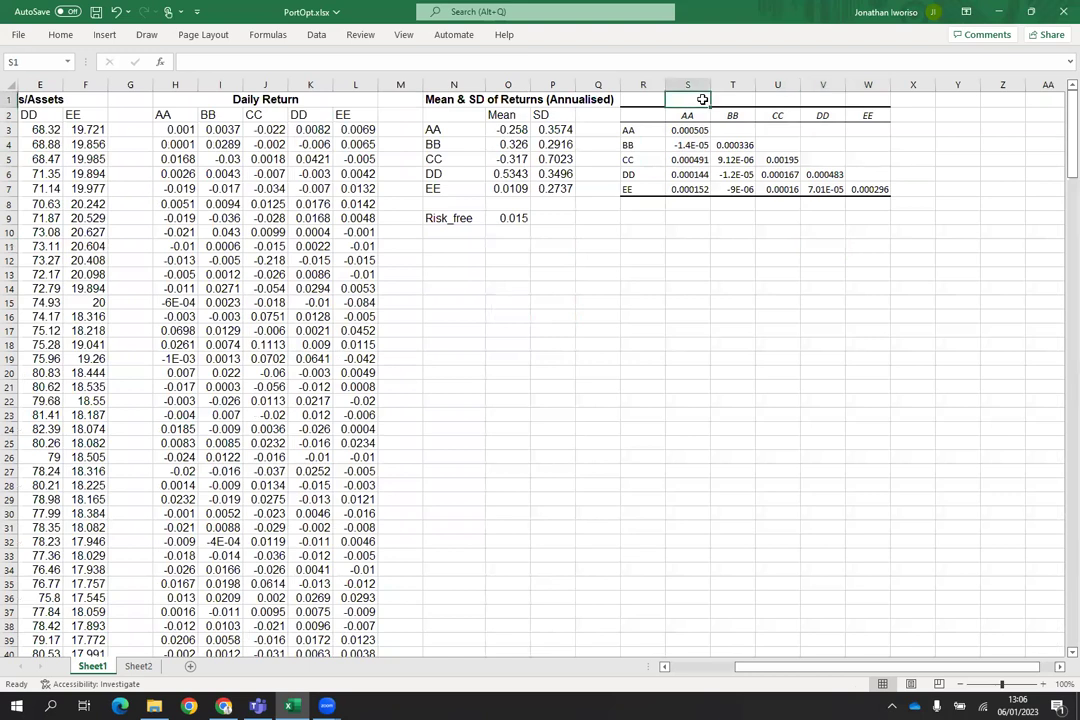
type("Variance-Covariance")
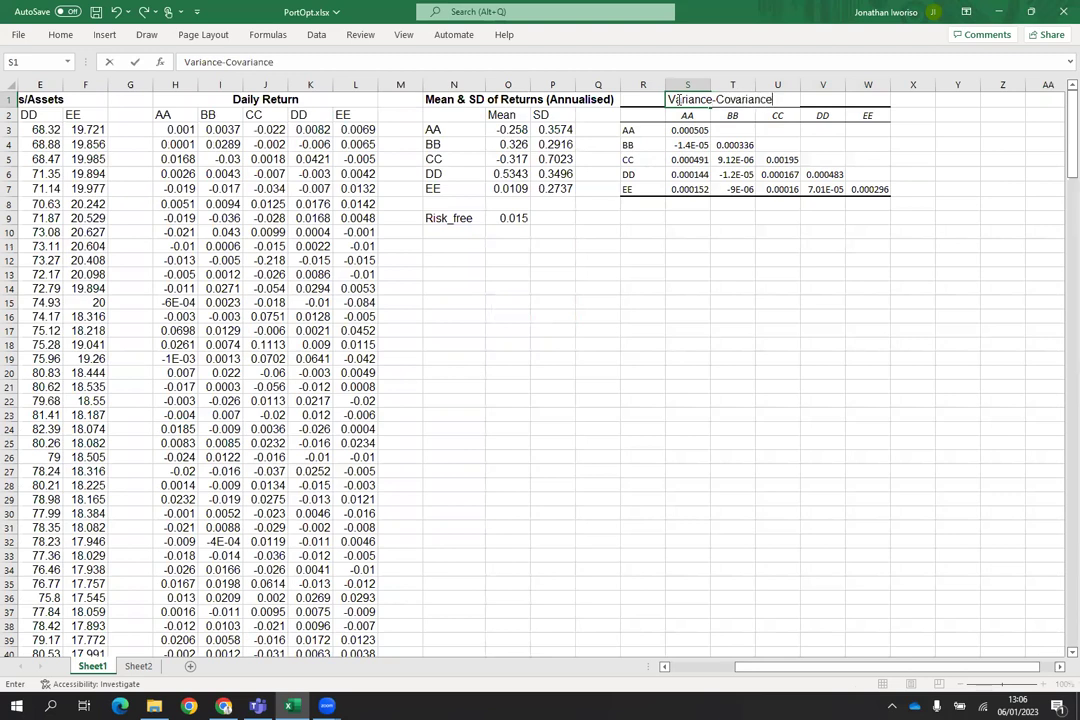
type(" matrix")
left_click(737, 231)
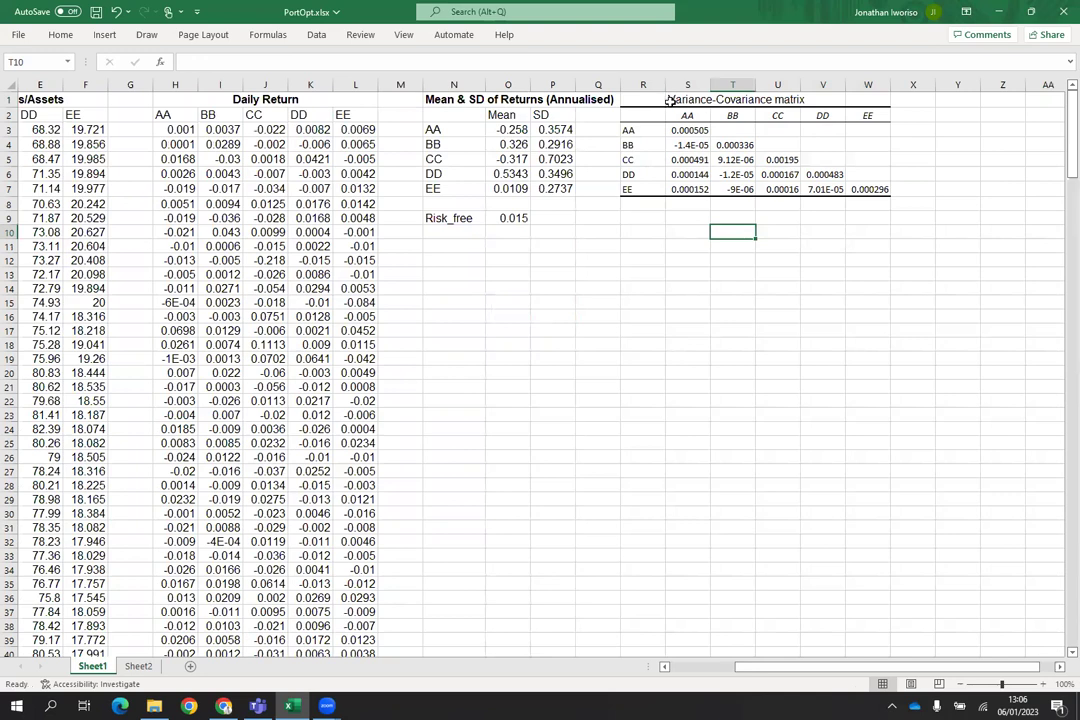
left_click_drag(667, 100, 830, 100)
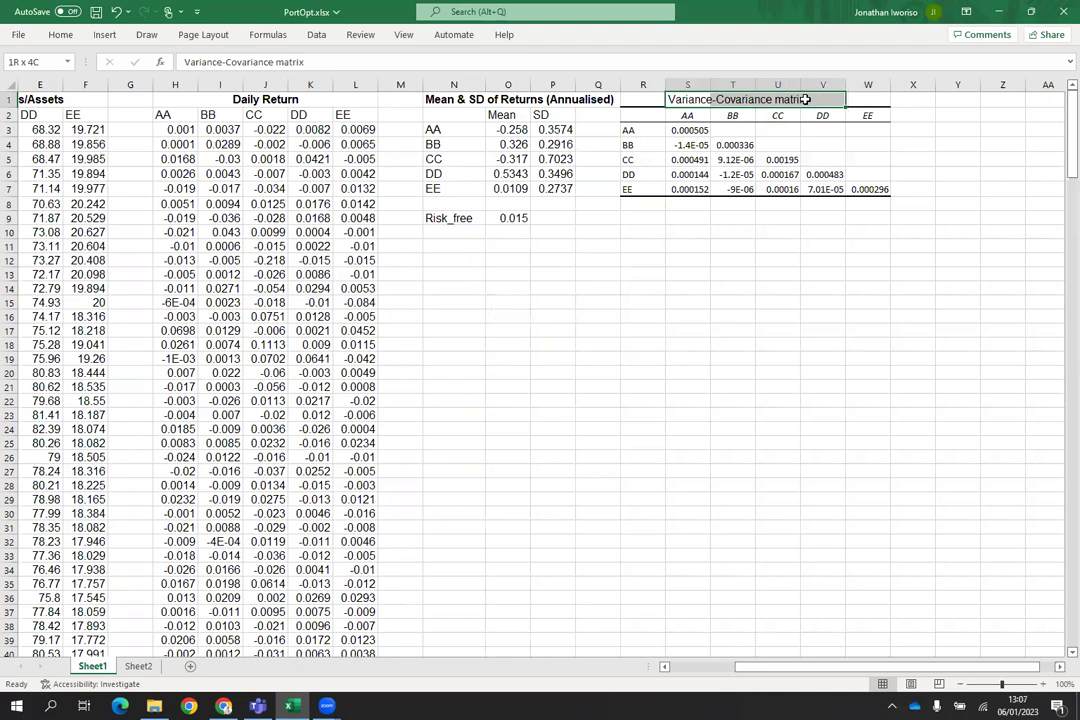
left_click(60, 35)
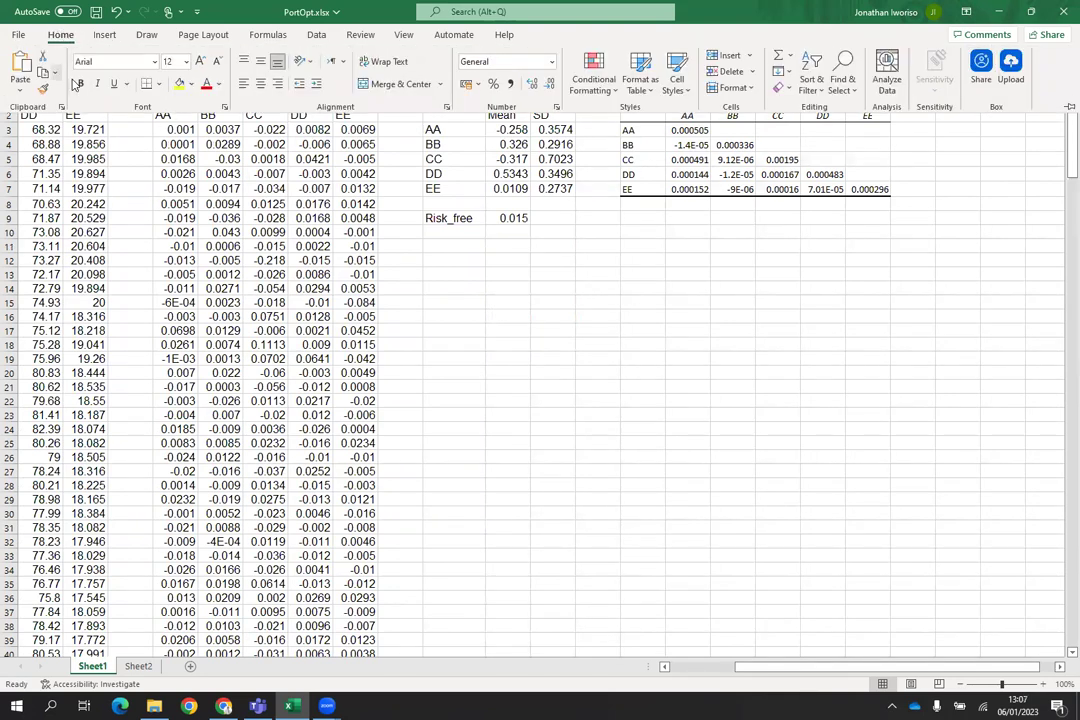
left_click(649, 331)
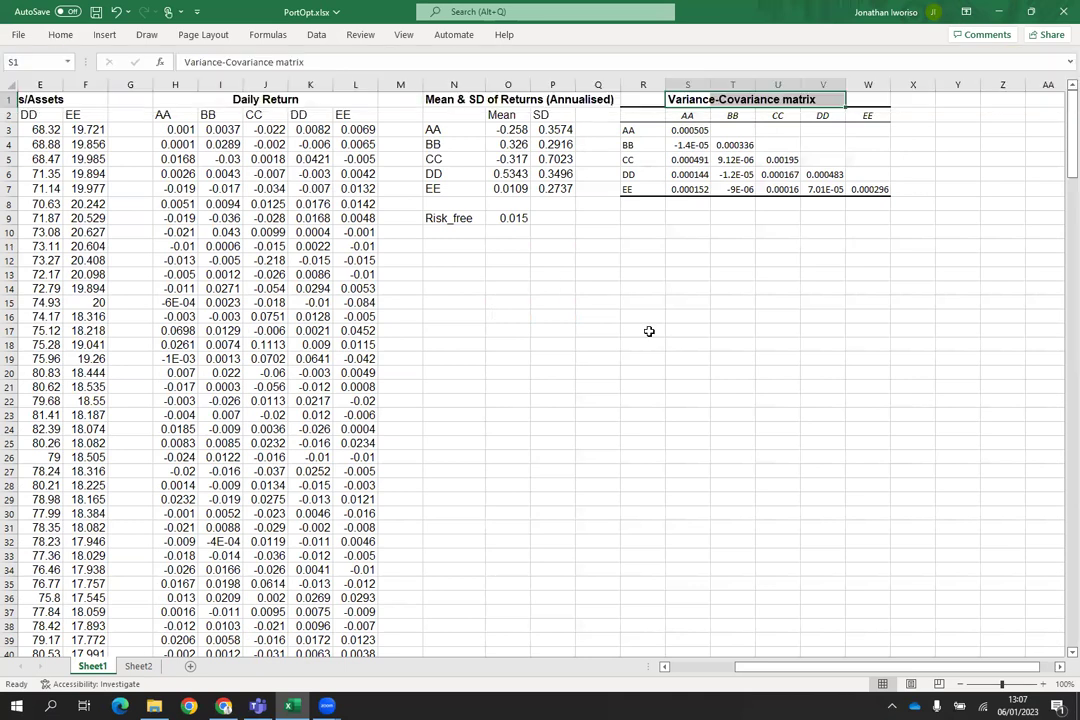
left_click(729, 345)
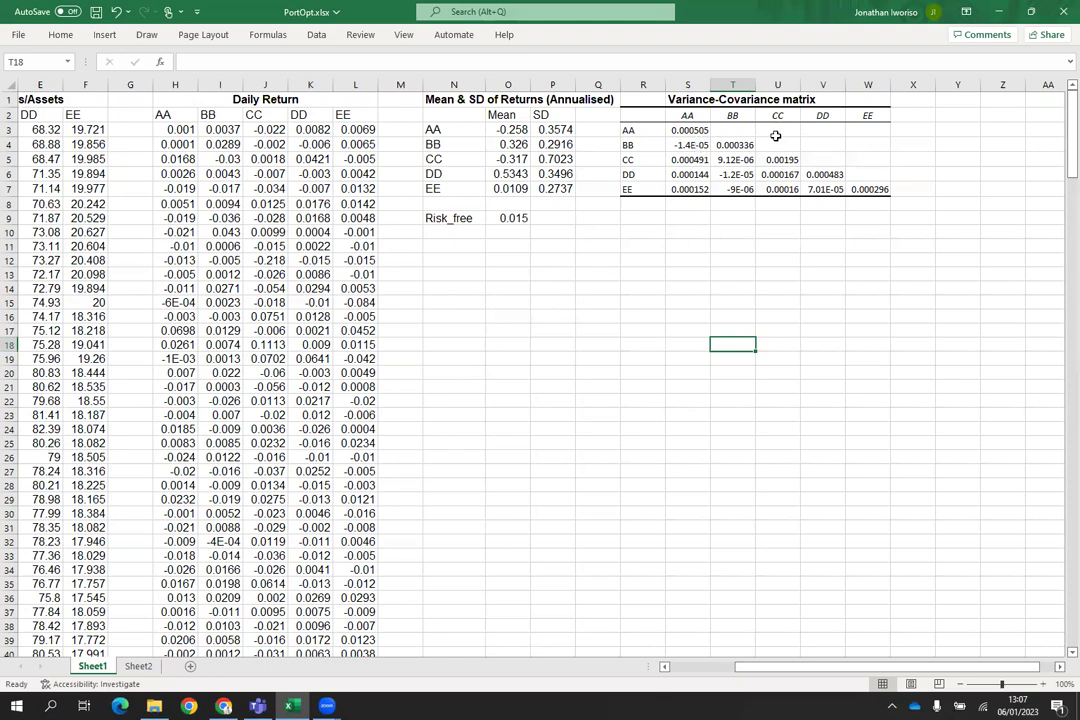
Step: Annualise AA's variance in S3 by multiplying its formula by 252: =VARP(Sheet1!$H$3:$H$252)*252
left_click(692, 129)
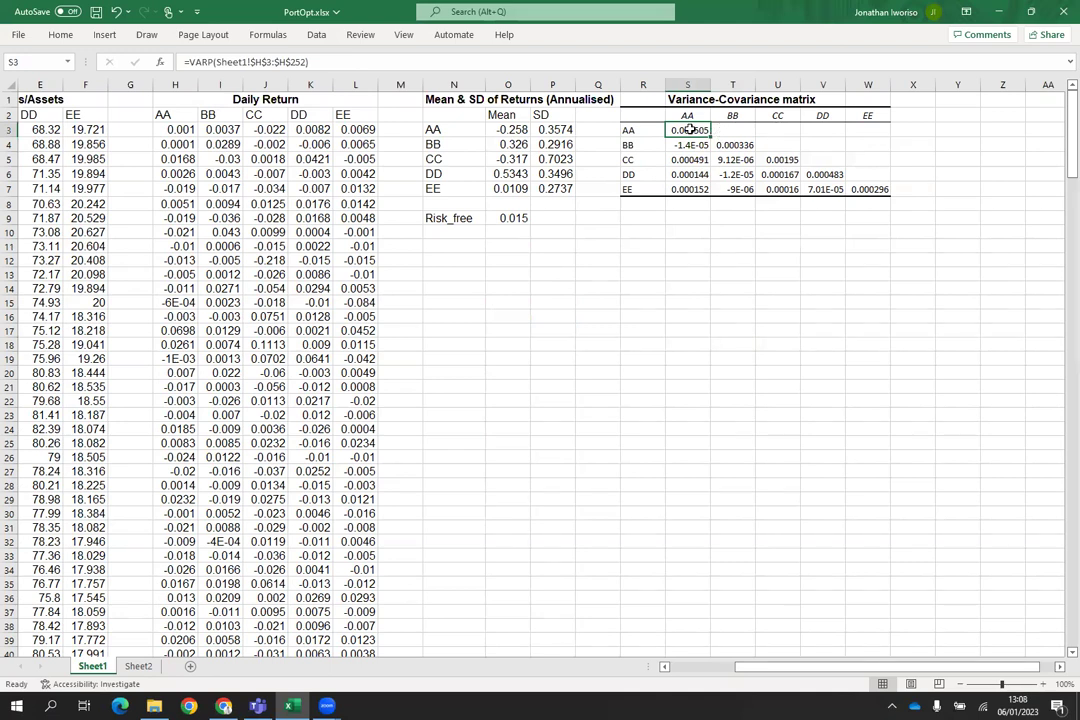
key("F2")
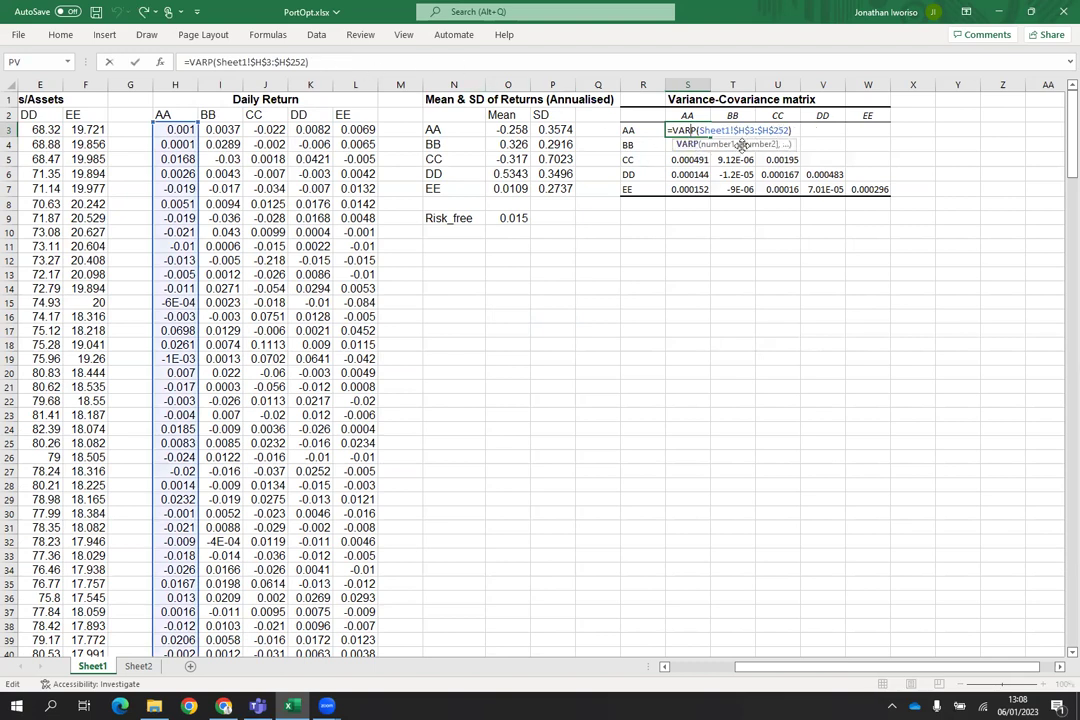
left_click(318, 61)
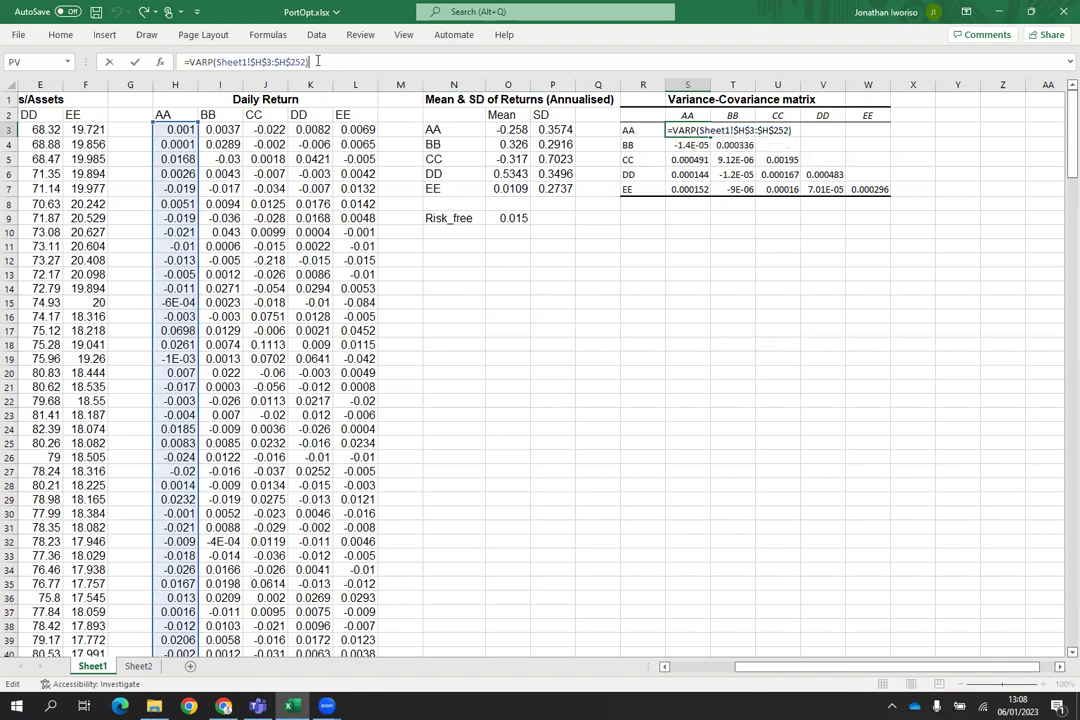
type("*252")
key("Return")
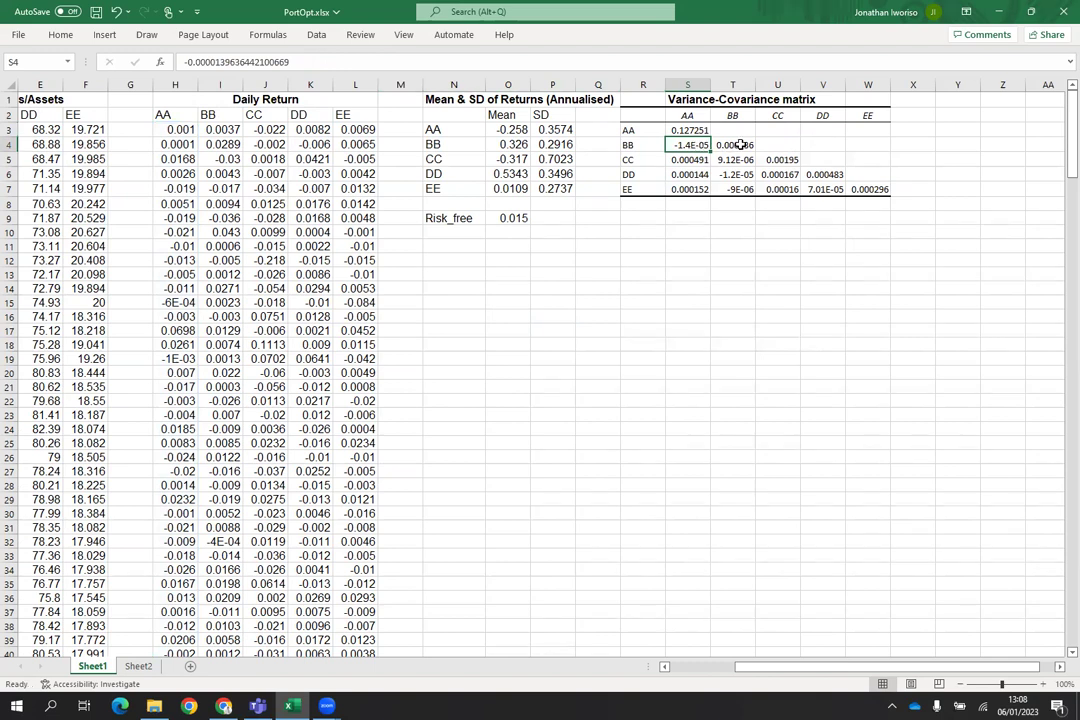
left_click(740, 145)
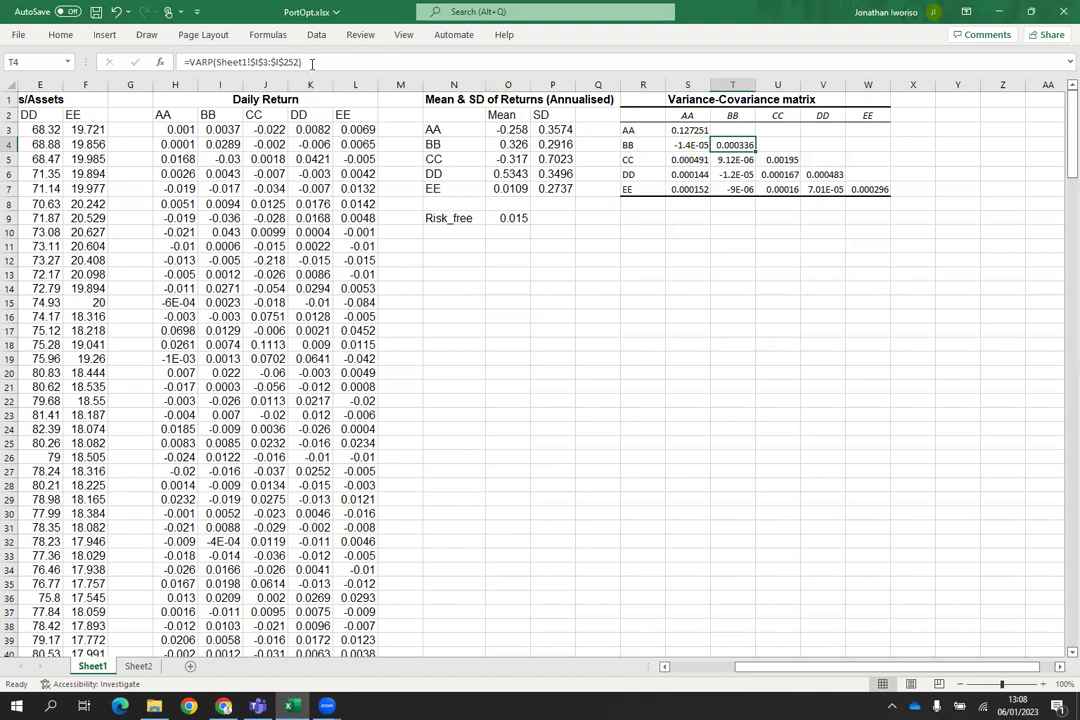
left_click(312, 63)
type("*sqrt(252)")
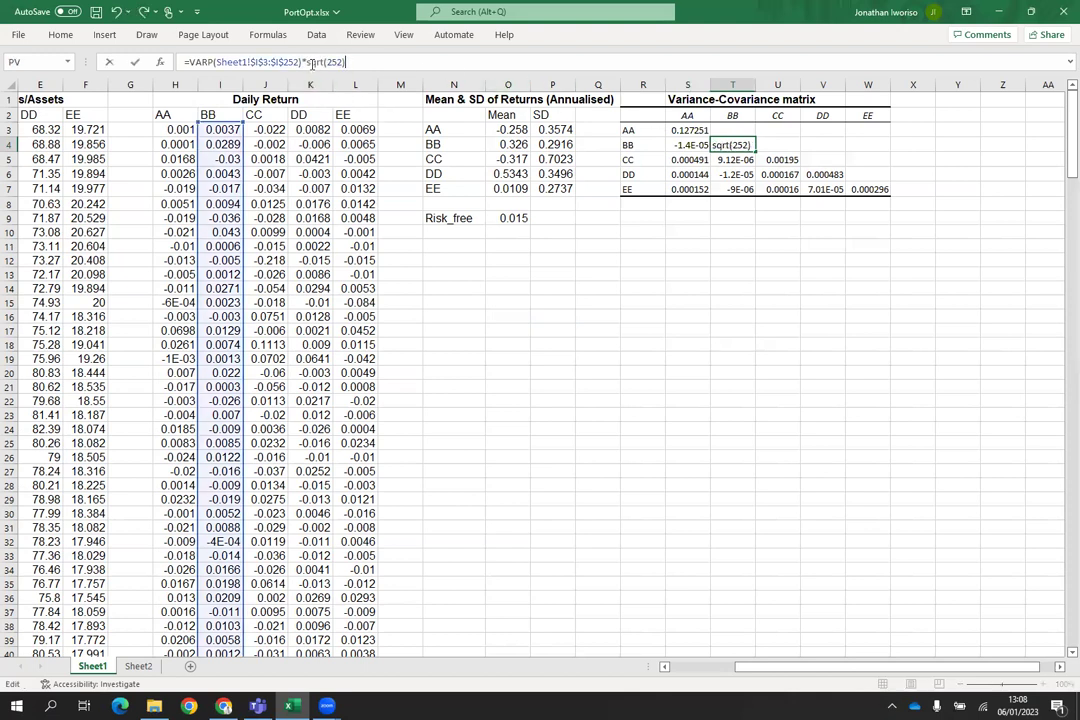
key("BackSpace")
key("BackSpace")
key("BackSpace")
key("BackSpace")
key("BackSpace")
key("BackSpace")
key("BackSpace")
key("BackSpace")
key("BackSpace")
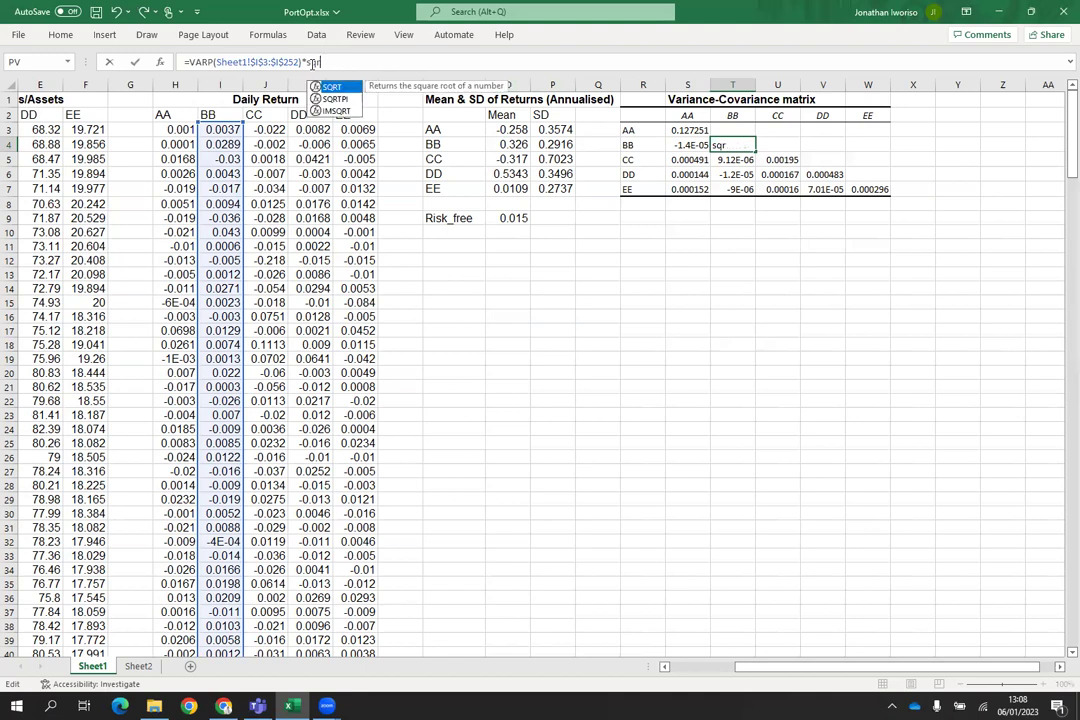
type("252")
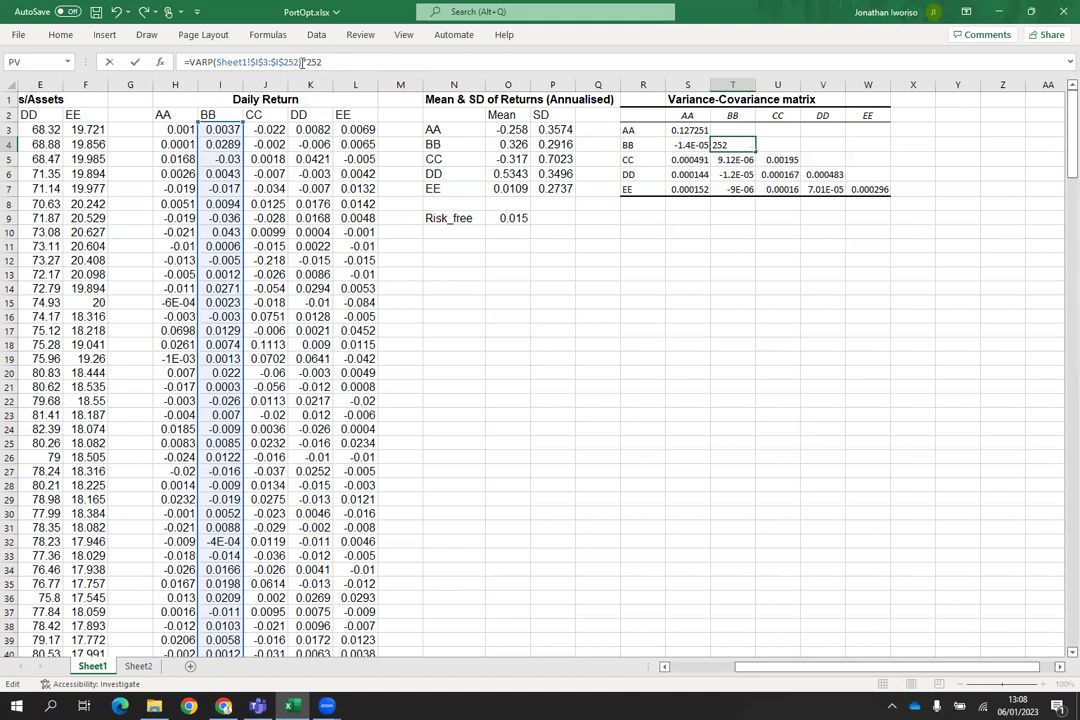
left_click_drag(304, 62, 333, 62)
key("Return")
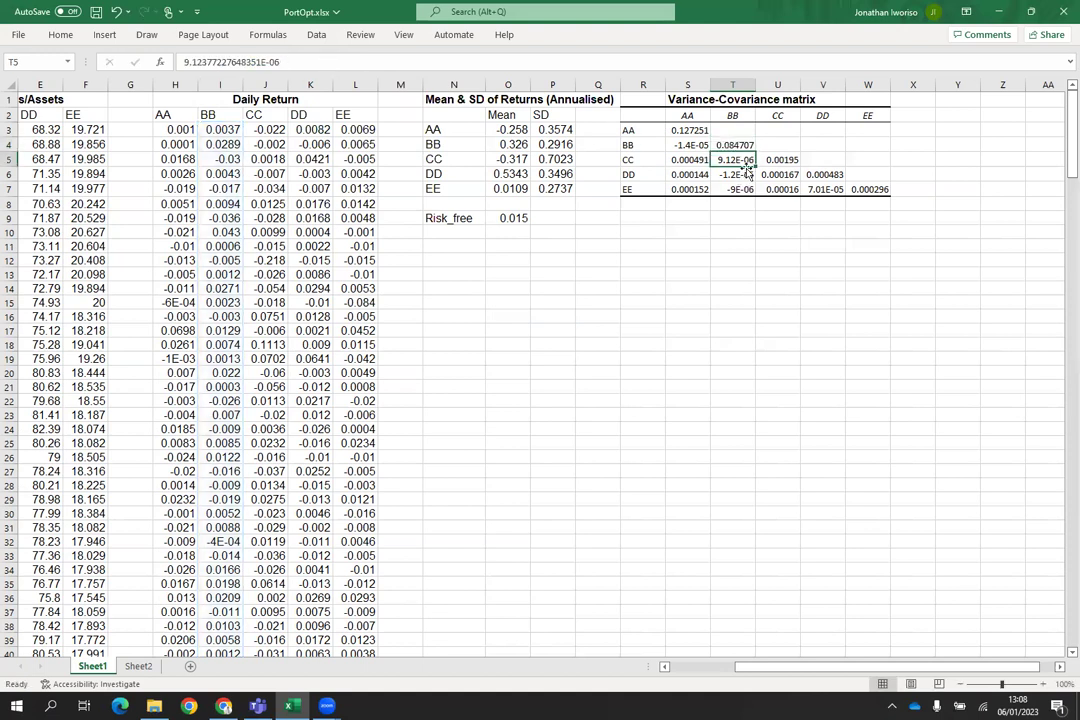
key("ctrl+z")
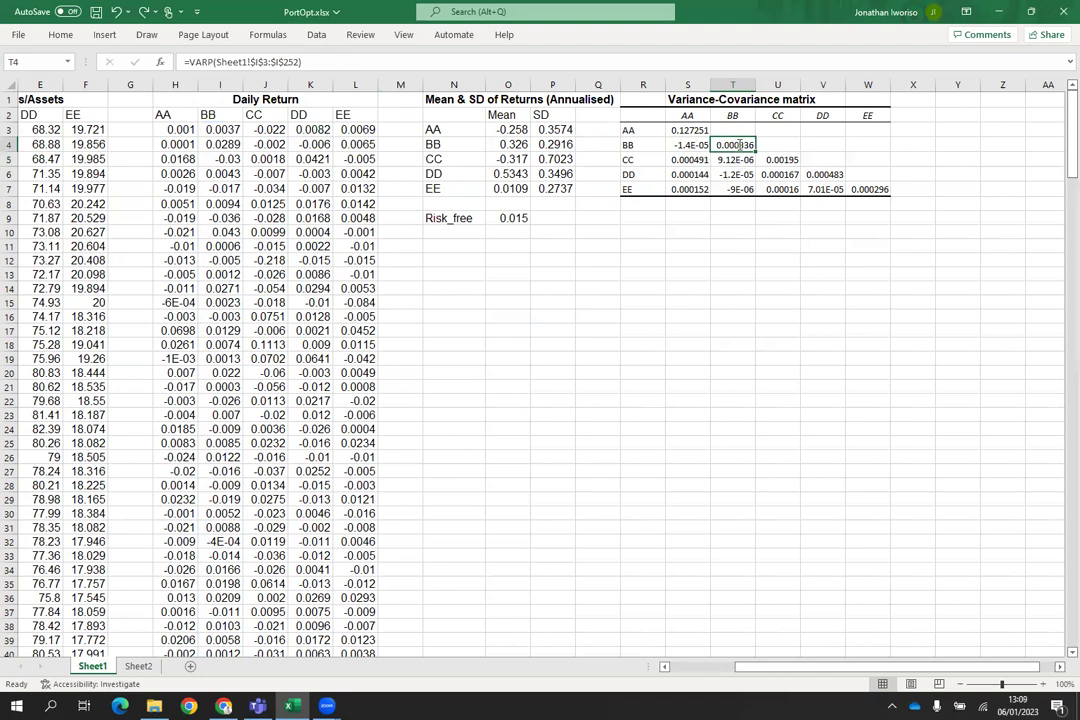
Step: Annualise BB's variance in T4 by extending its formula to =VARP(Sheet1!$I$3:$I$252)*252
double_click(737, 145)
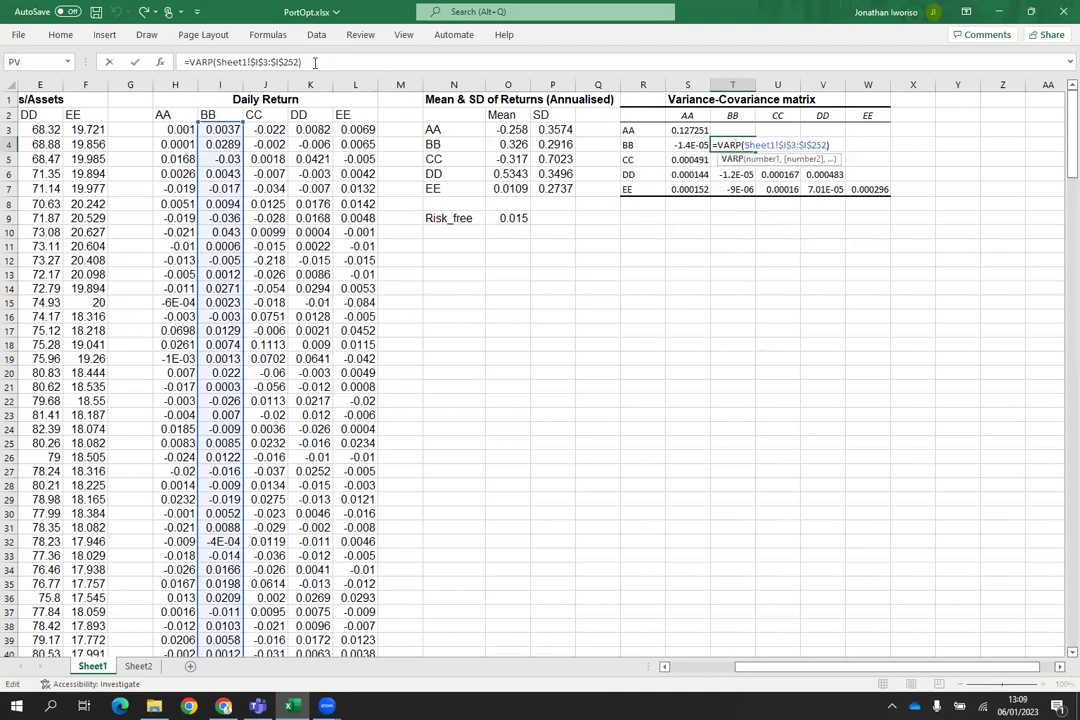
left_click(307, 61)
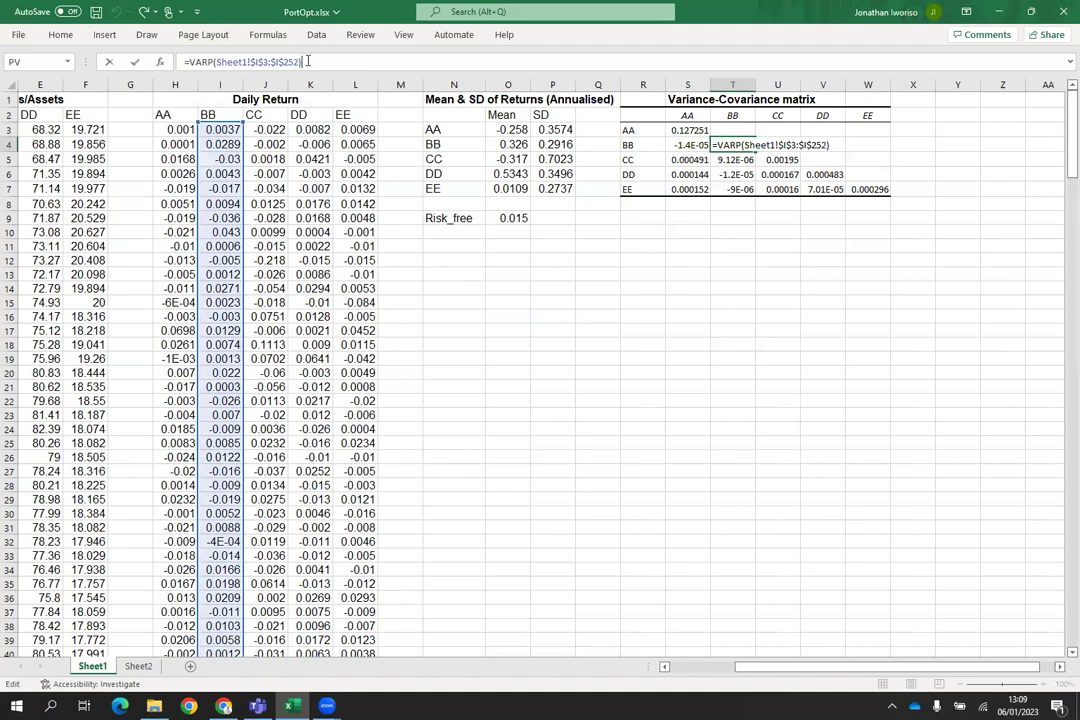
type("*252")
key("Return")
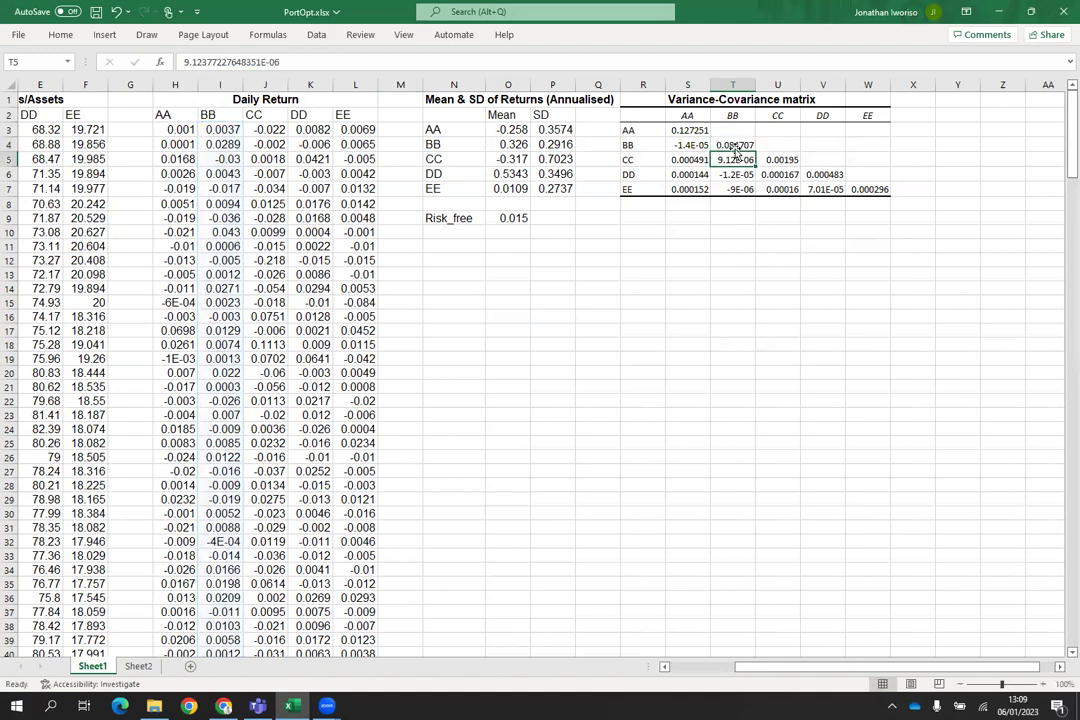
Step: Annualise CC's variance in U5 by extending its formula to =VARP(Sheet1!$J$3:$J$252)*252
double_click(783, 160)
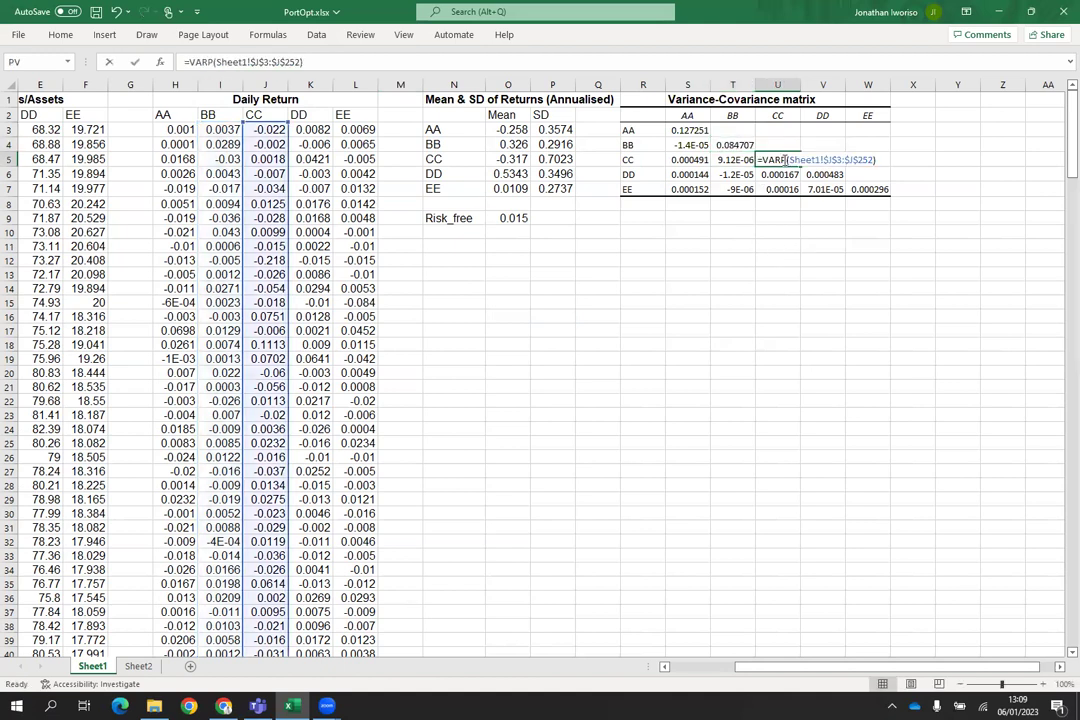
left_click(313, 62)
type("*252")
key("Return")
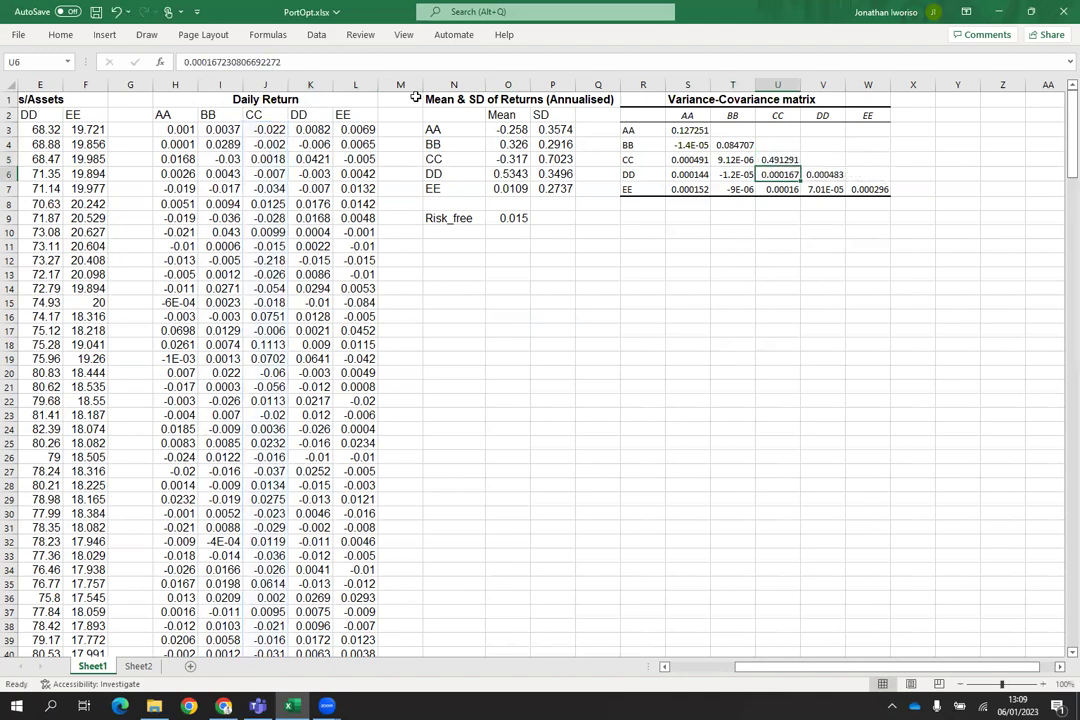
Step: Annualise DD's variance in V6 by extending its formula to =VARP(Sheet1!$K$3:$K$252)*252
double_click(836, 174)
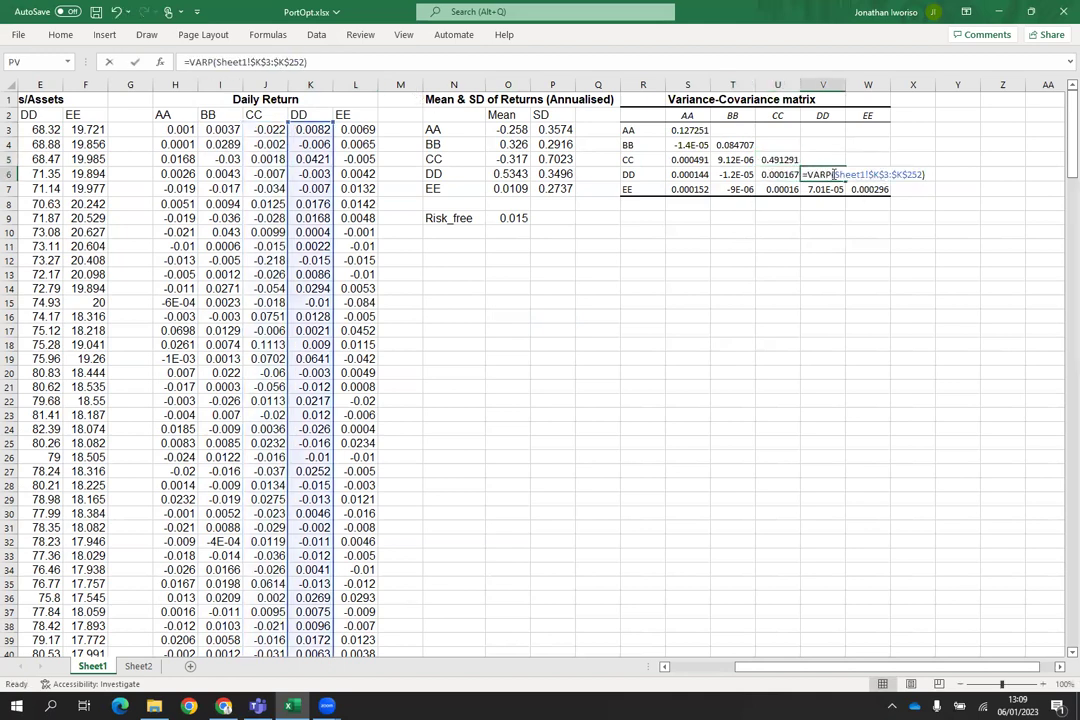
left_click(325, 60)
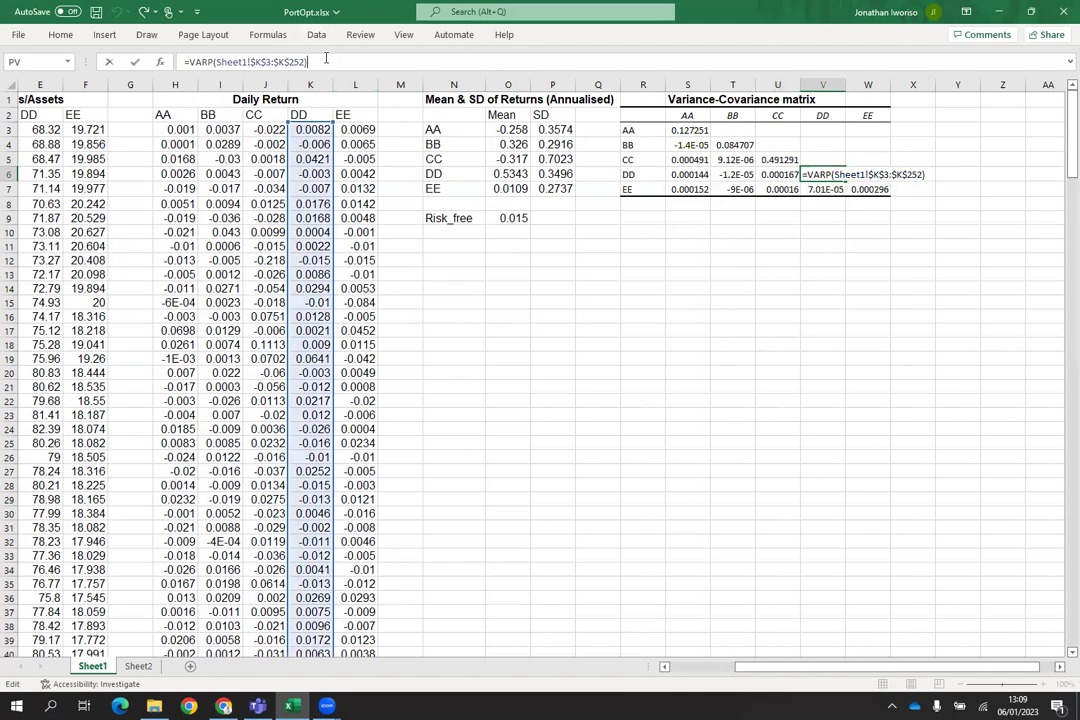
type("*252")
key("Return")
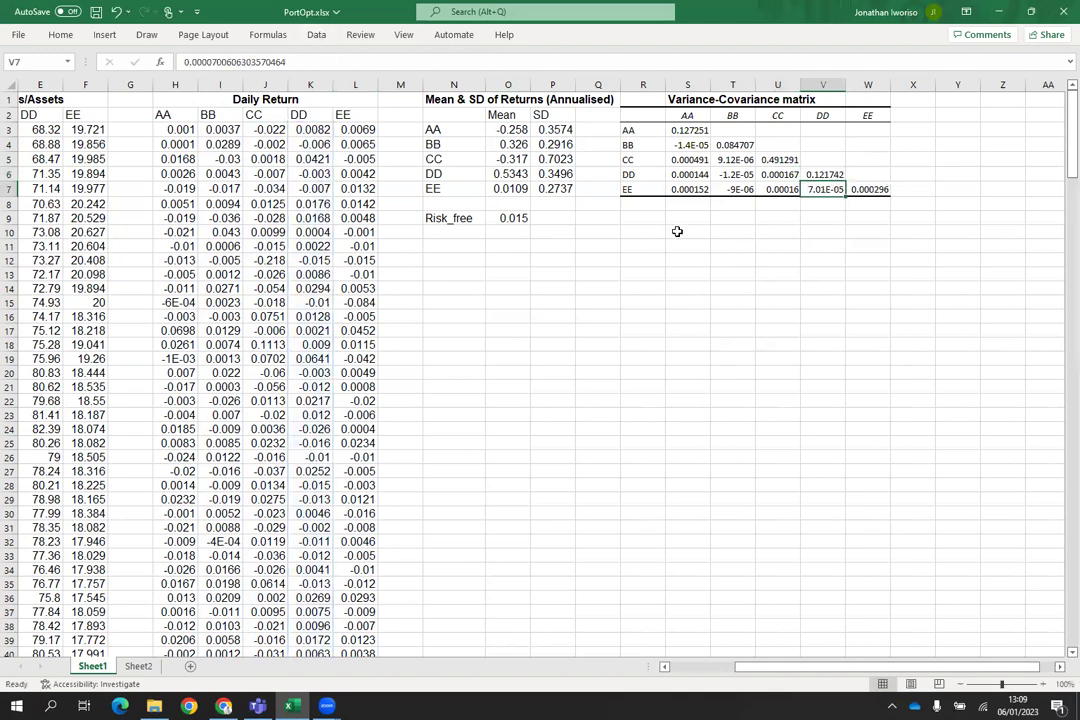
Step: Annualise EE's variance in W7 by multiplying its existing variance formula by 252
double_click(872, 189)
left_click(325, 62)
type("*252")
key("Return")
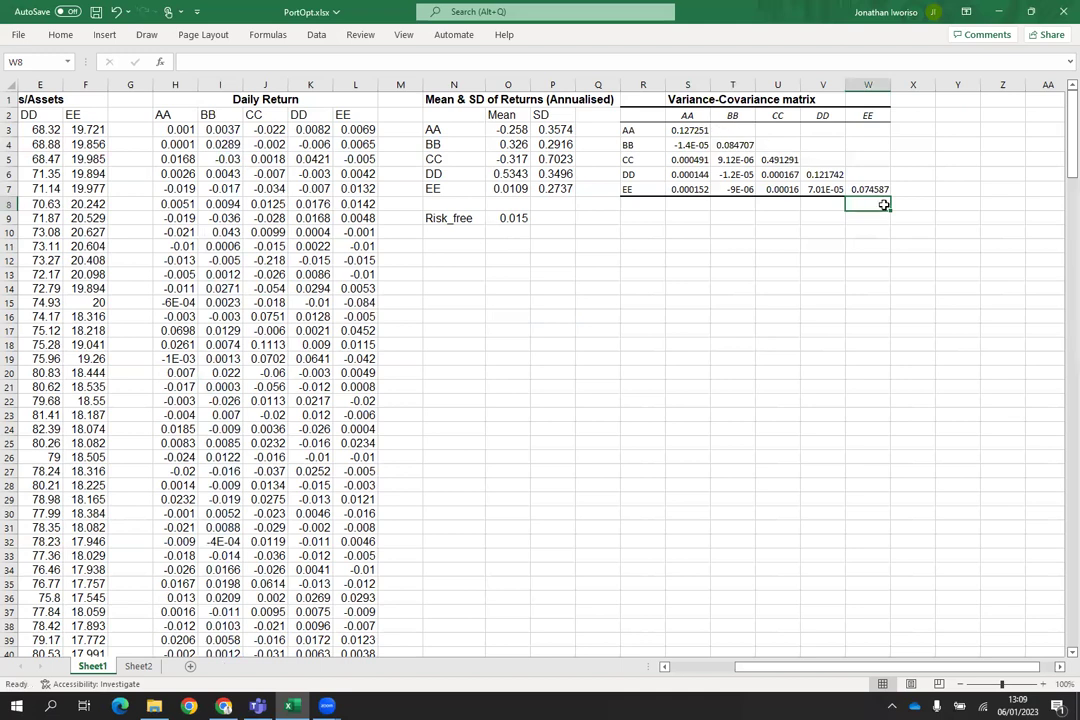
Step: Annualise the AA–BB covariance in S4 by turning its constant into a formula multiplied by 252
double_click(697, 145)
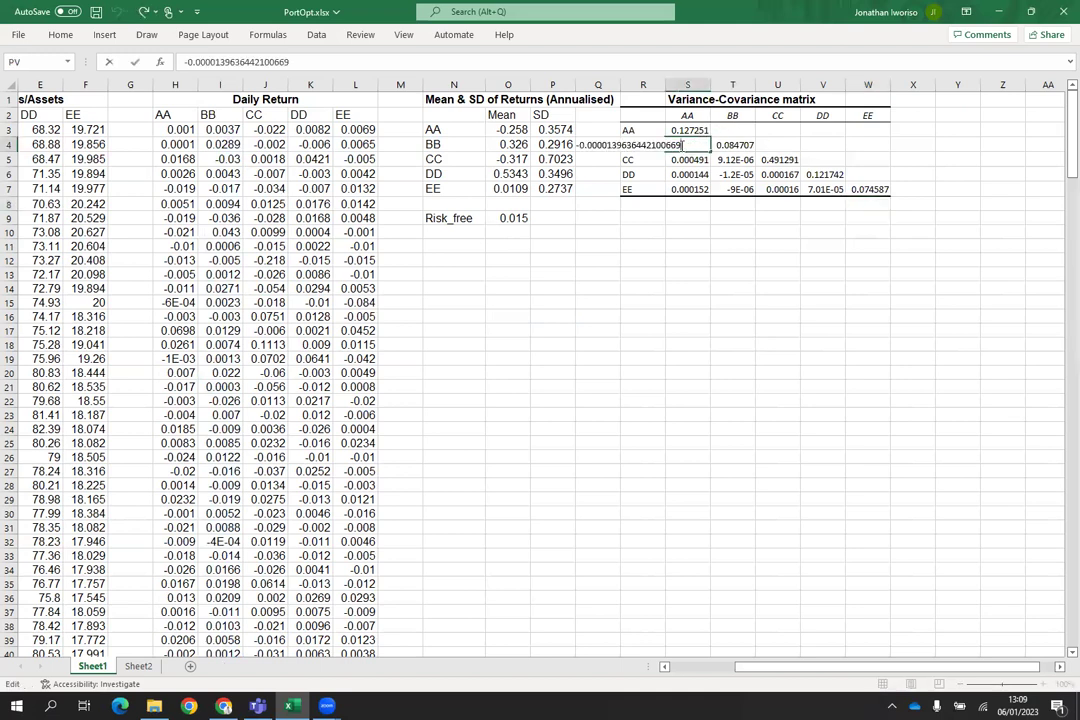
left_click(187, 62)
type("=")
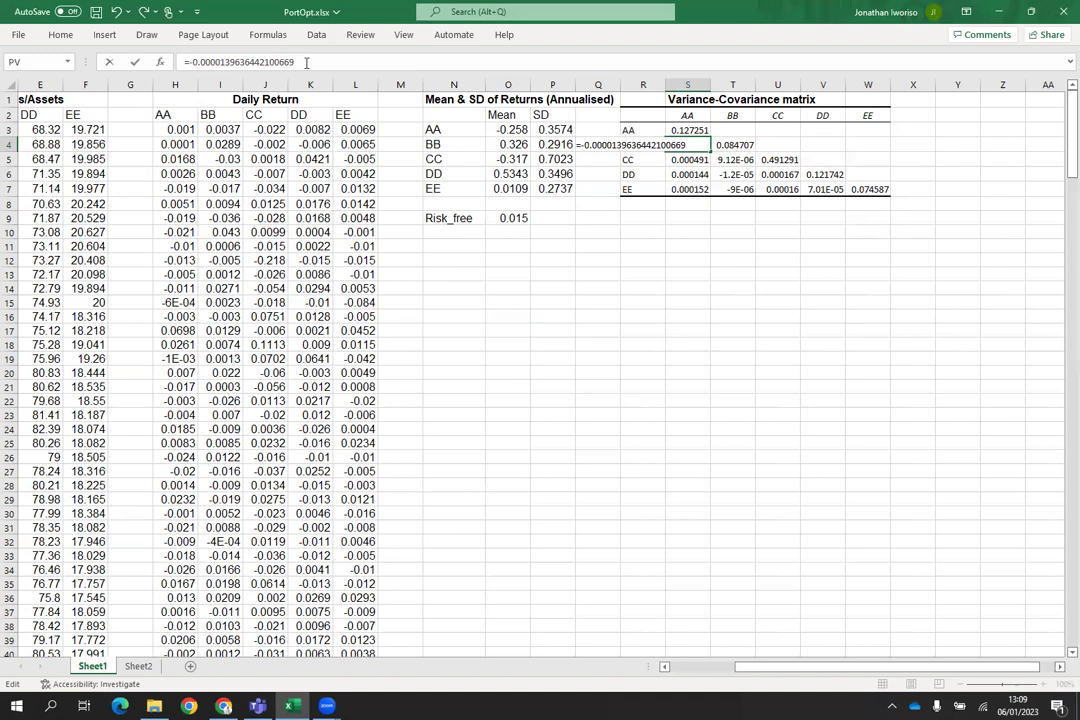
type("*252")
left_click(688, 160)
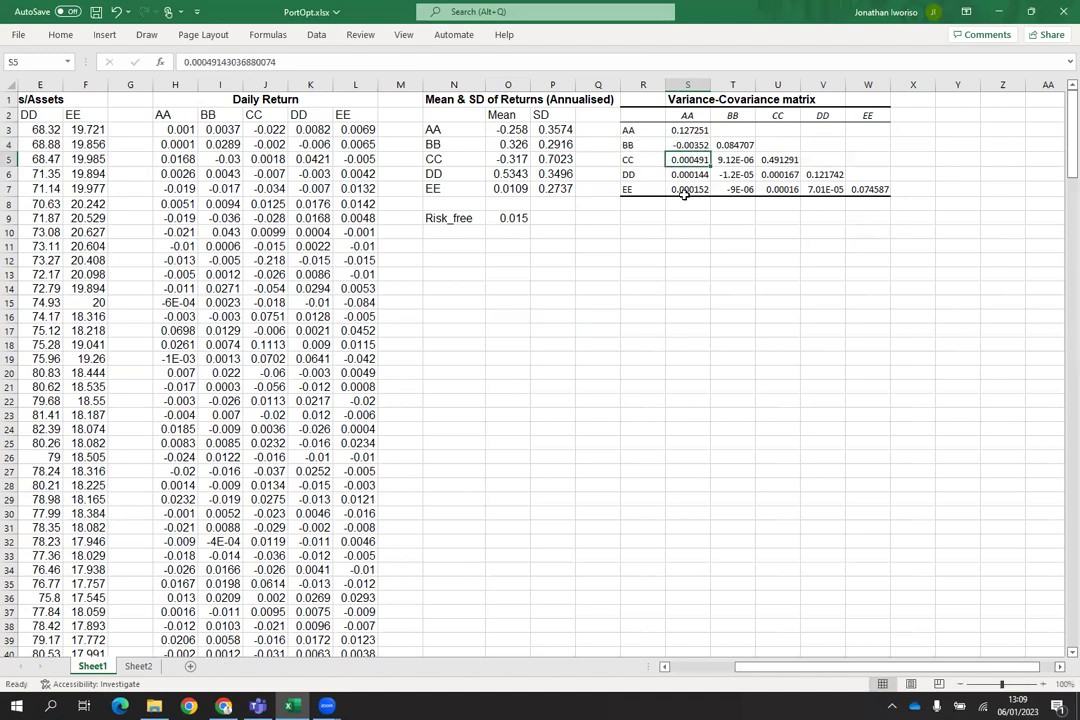
Step: Annualise the AA–CC covariance in S5 by turning its constant into a formula multiplied by 252
double_click(688, 160)
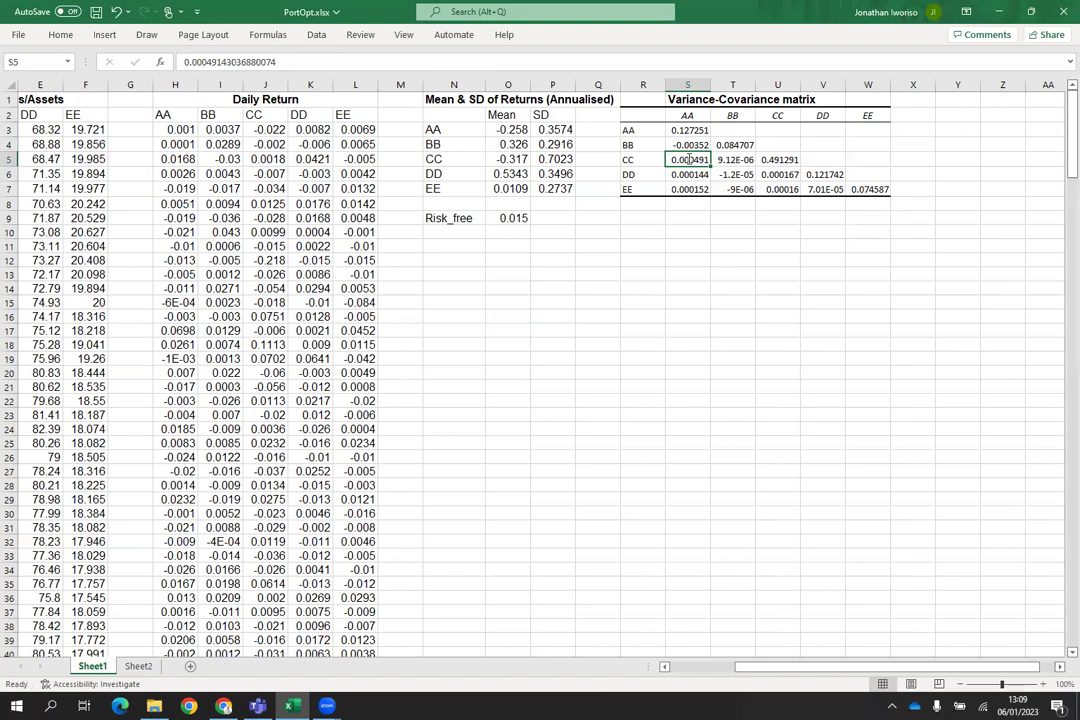
left_click(183, 62)
type("=")
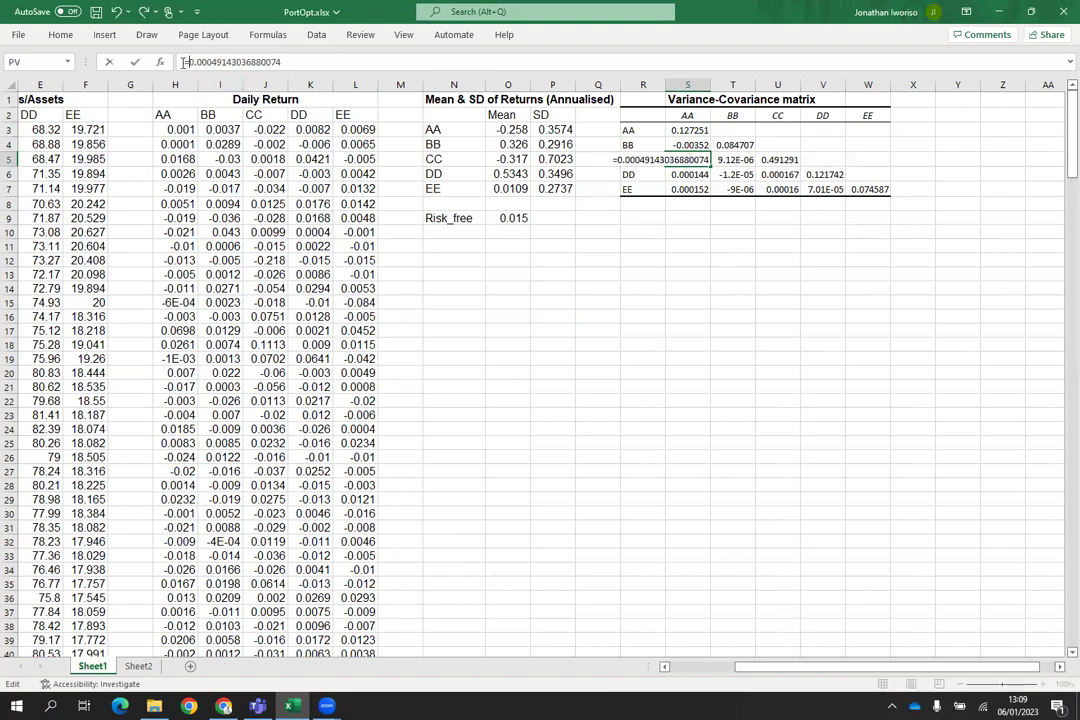
left_click(289, 62)
type("*252")
key("Return")
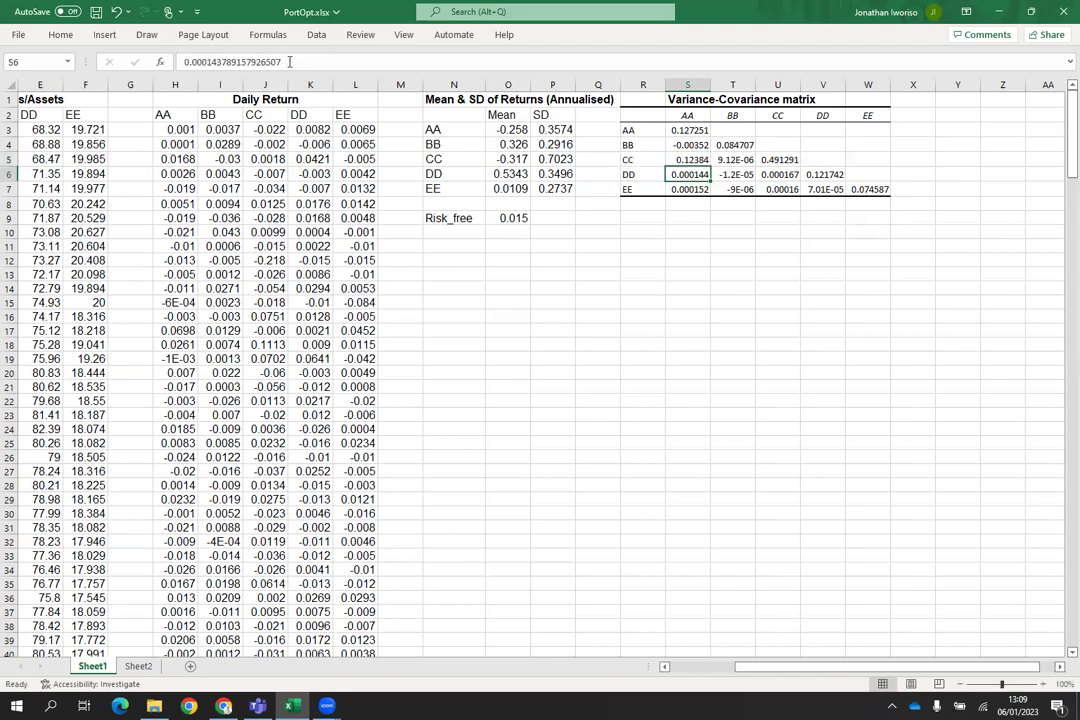
Step: Annualise the AA–EE covariance in S7 by turning its constant into a formula multiplied by 252
double_click(692, 189)
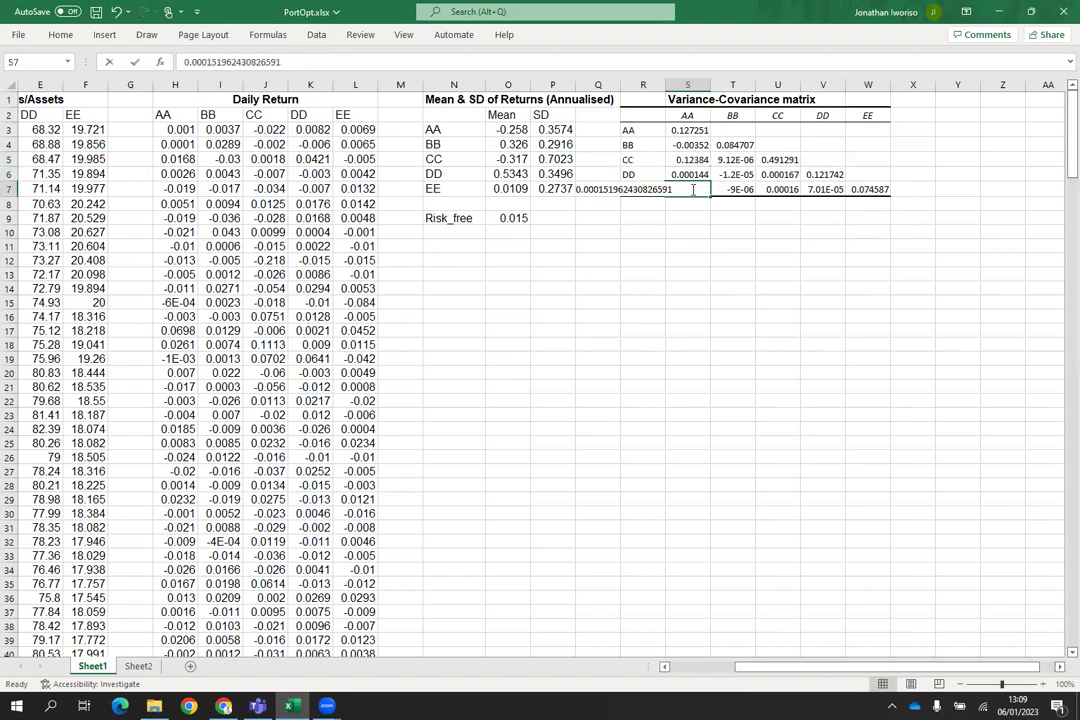
left_click(181, 62)
type("=")
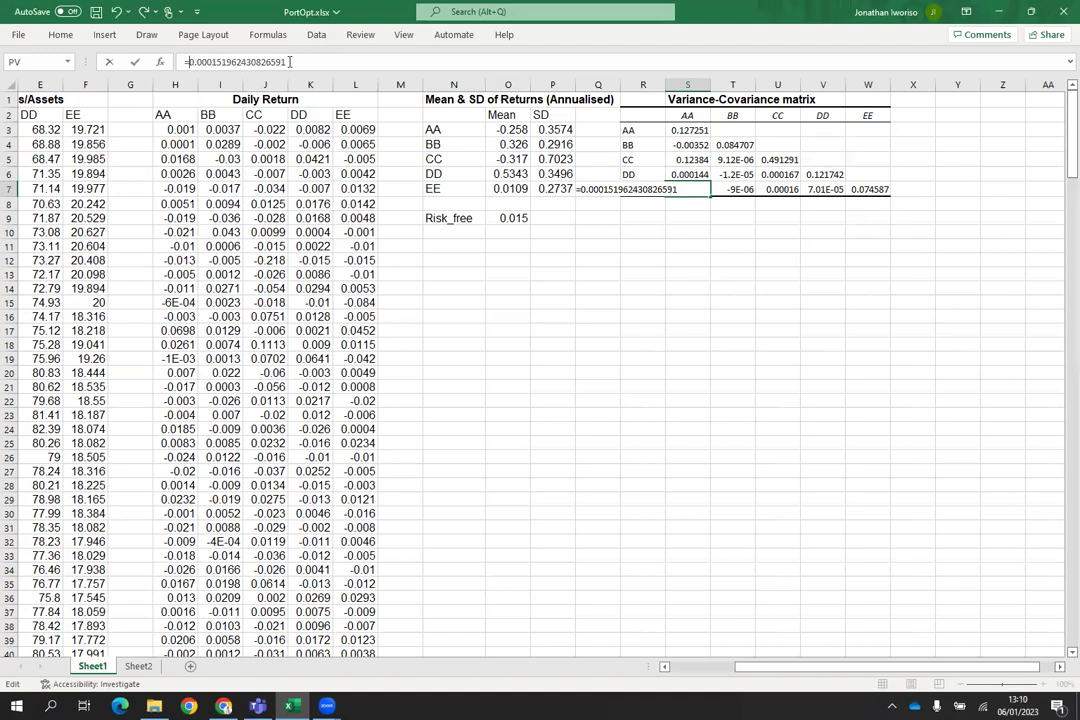
type("*252")
key("Return")
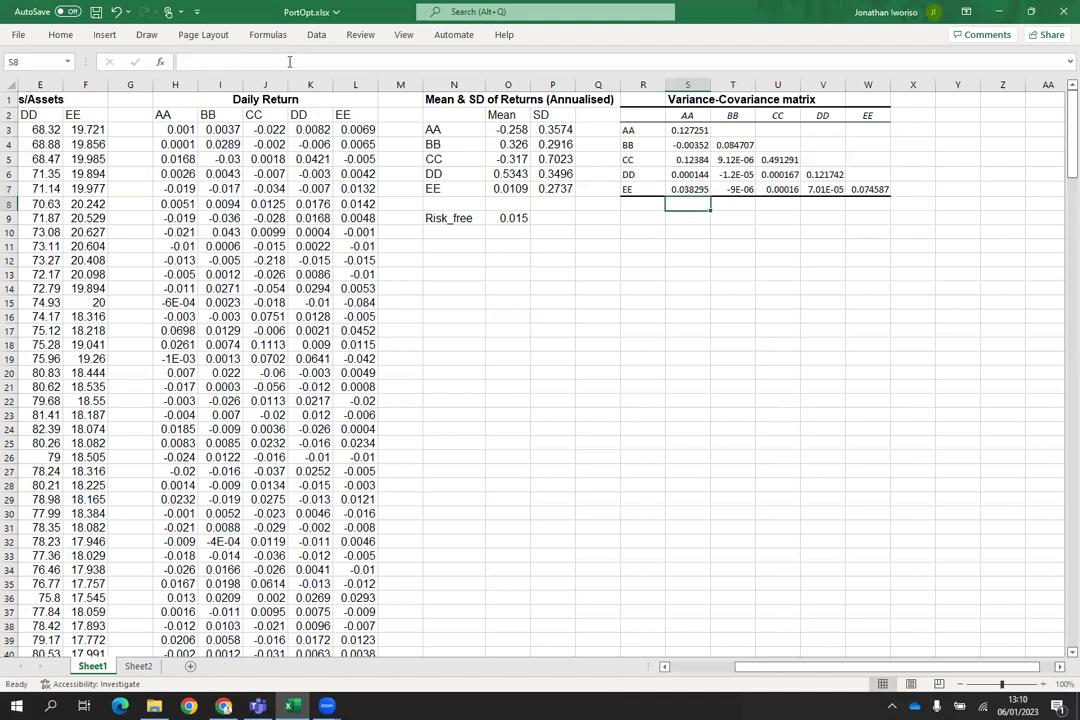
Step: Annualise the BB–CC covariance in T5 by turning its constant into a formula multiplied by 252
left_click(737, 162)
left_click(190, 66)
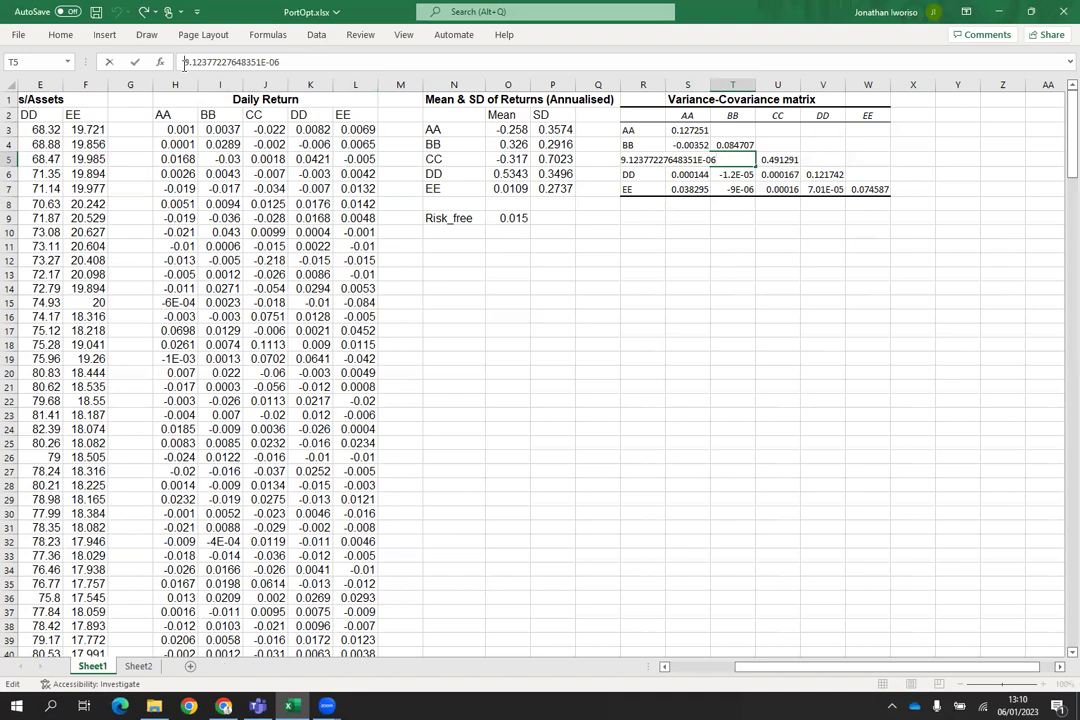
type("=")
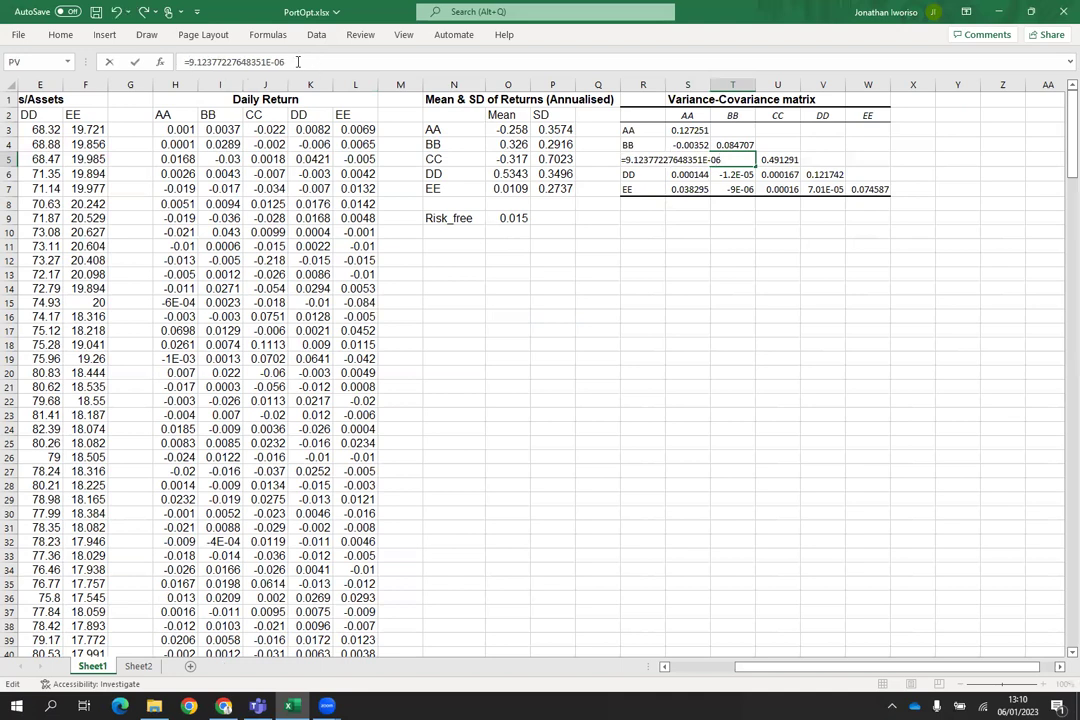
type("*252")
key("Return")
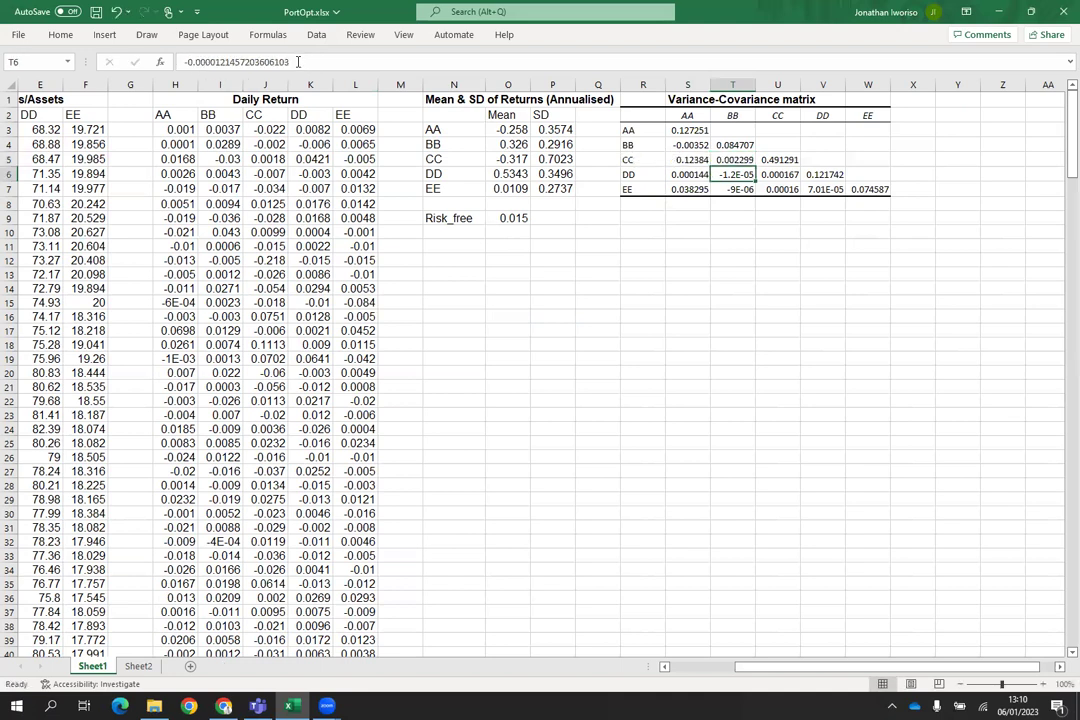
Step: Annualise the BB–DD covariance in T6 by turning its constant into a formula multiplied by 252
double_click(732, 175)
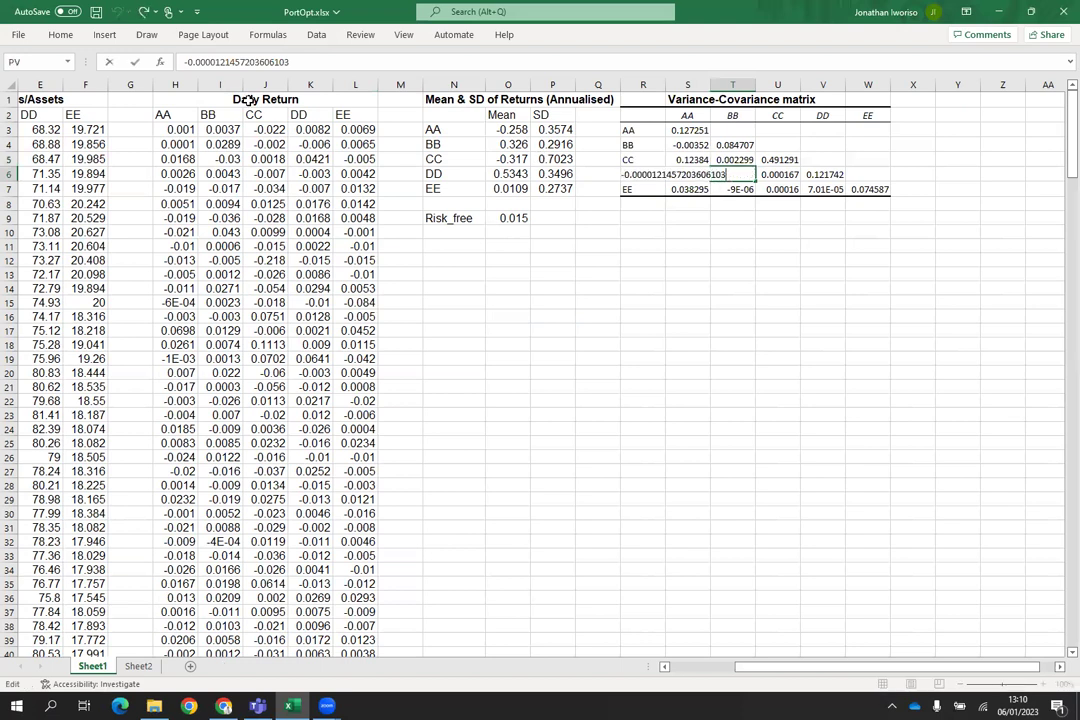
left_click(183, 62)
type("=")
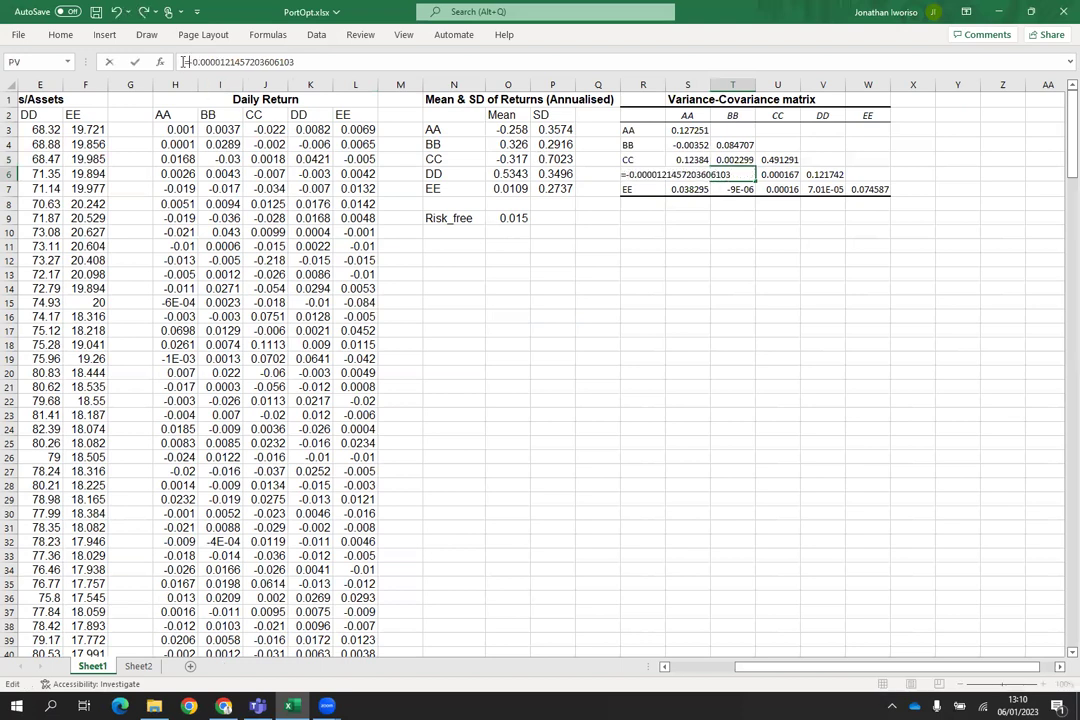
left_click(310, 62)
type("*252")
key("Return")
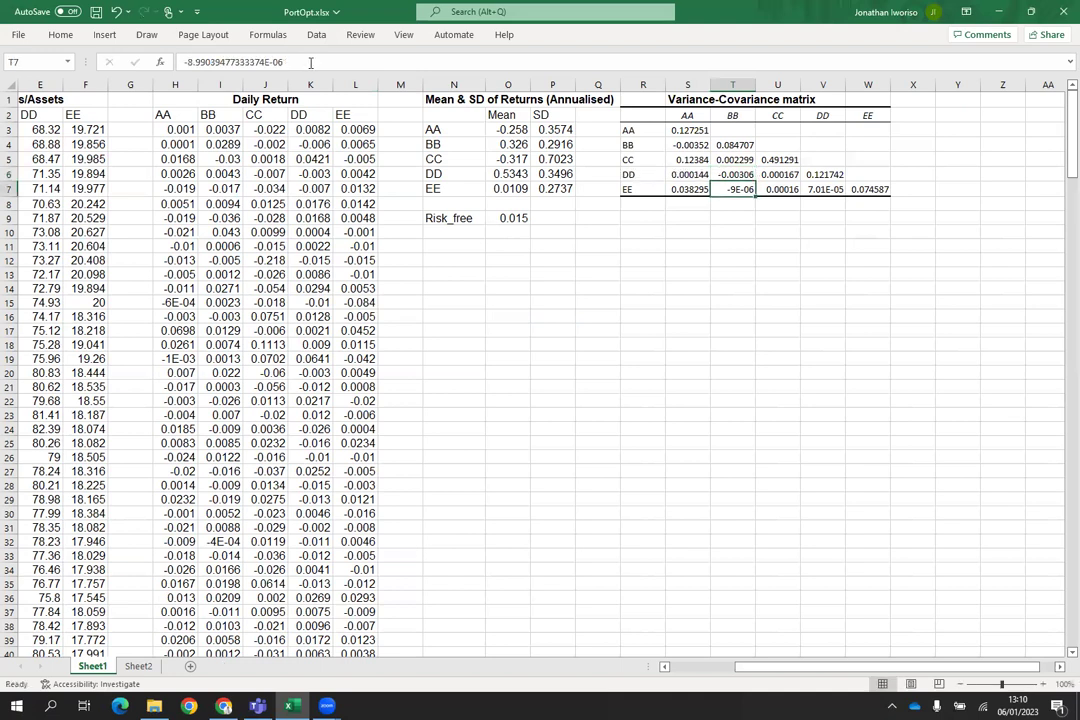
Step: Annualise the BB–EE covariance in T7 by turning its constant into a formula multiplied by 252
double_click(740, 188)
left_click(183, 62)
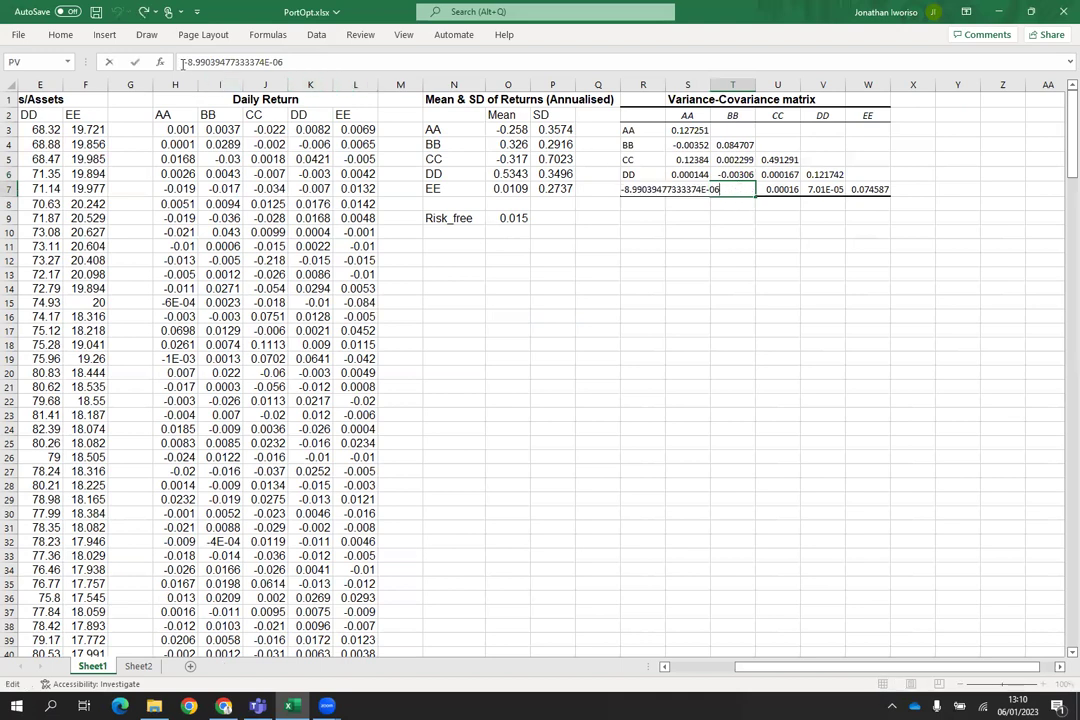
type("=")
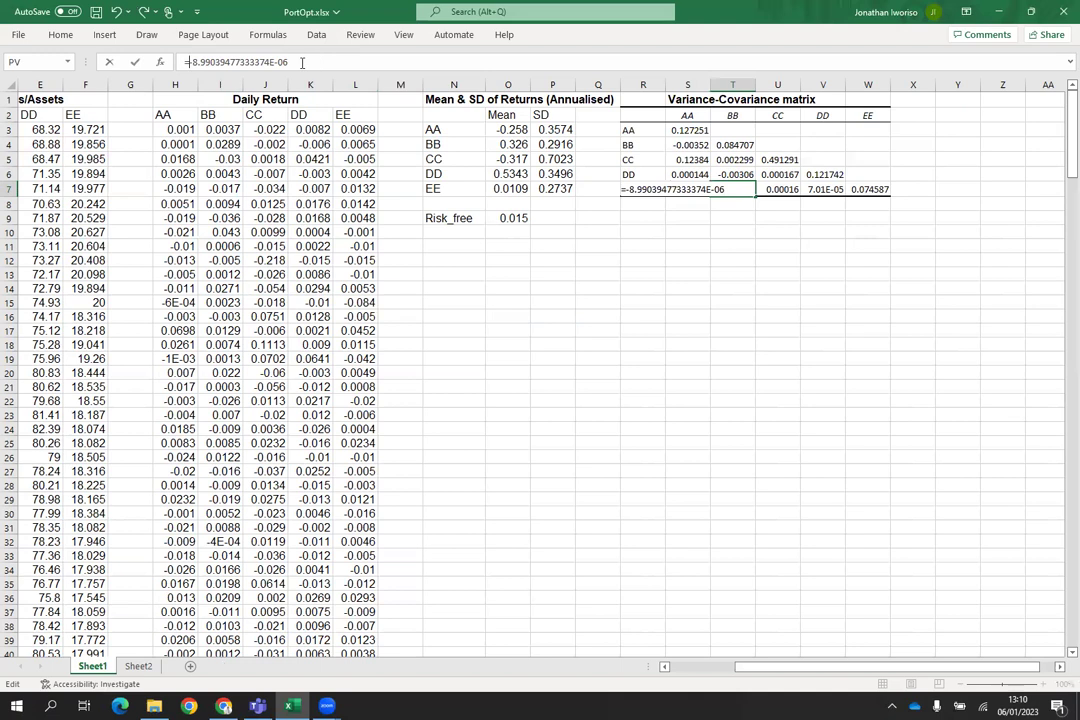
type("*252")
key("Return")
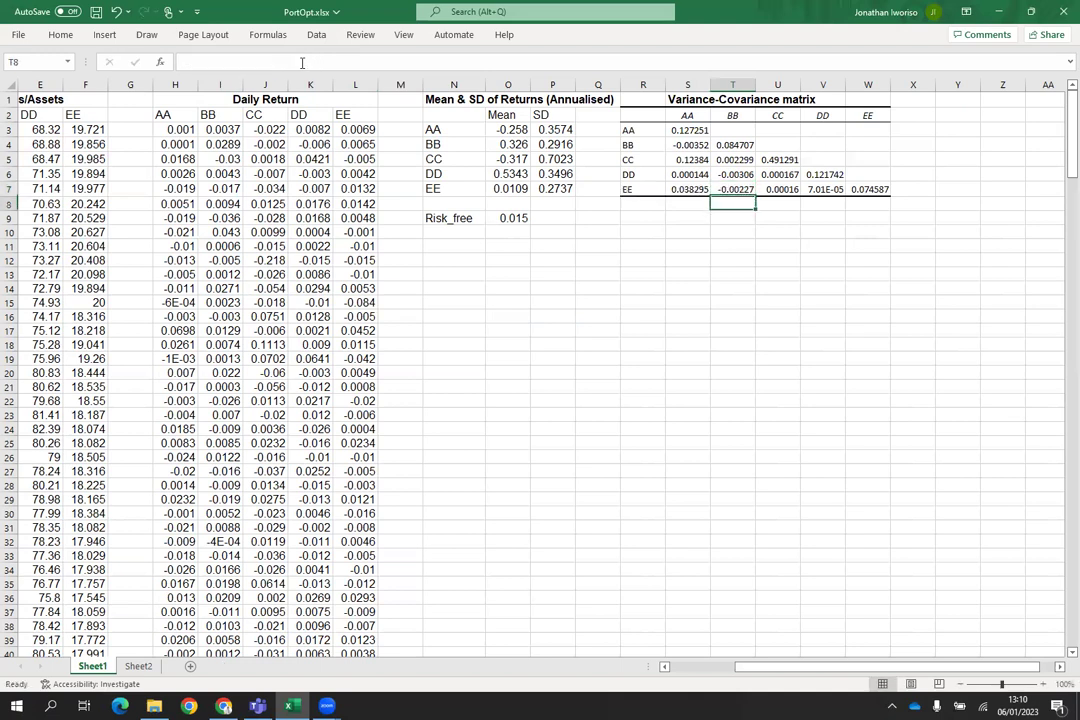
Step: Annualise the CC–DD covariance in U6 by turning its constant into a formula multiplied by 252
double_click(783, 174)
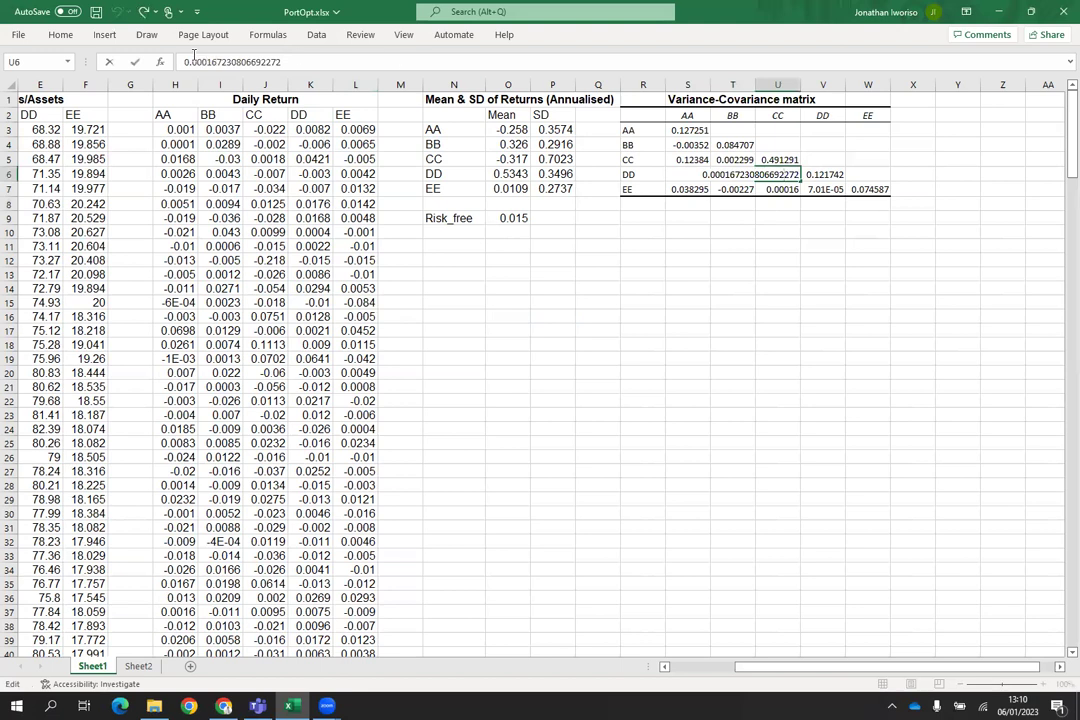
left_click(185, 61)
type("=")
type("*252")
key("Return")
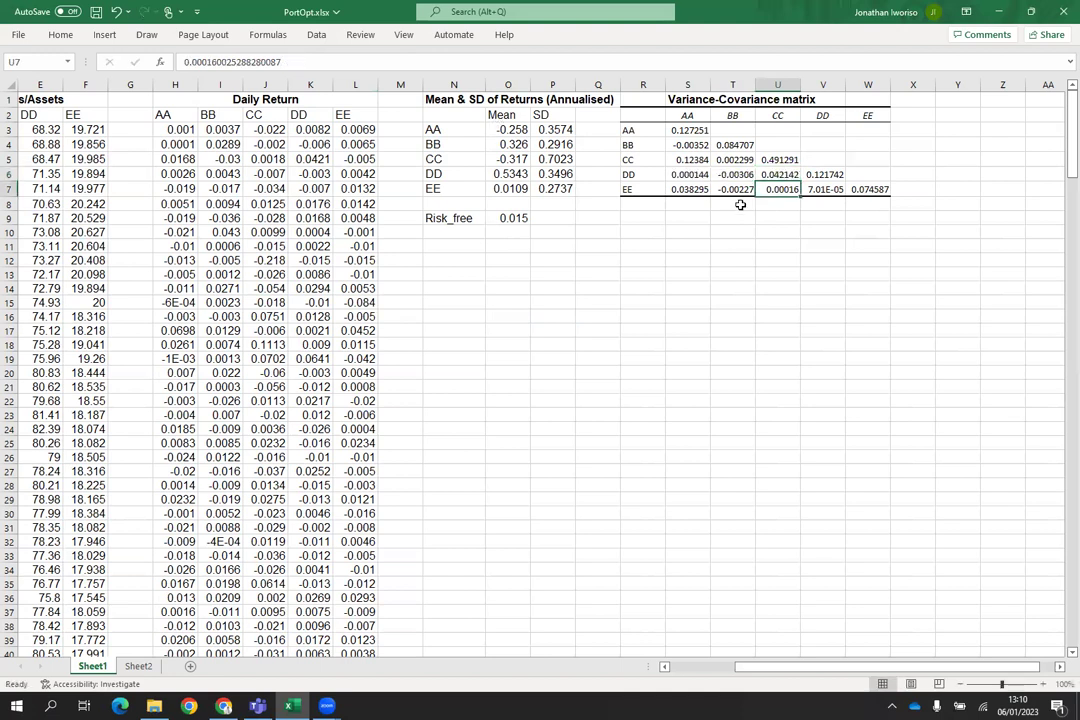
Step: Annualise the CC–EE covariance in U7 by turning its constant into a formula multiplied by 252
double_click(778, 189)
left_click(185, 61)
type("=")
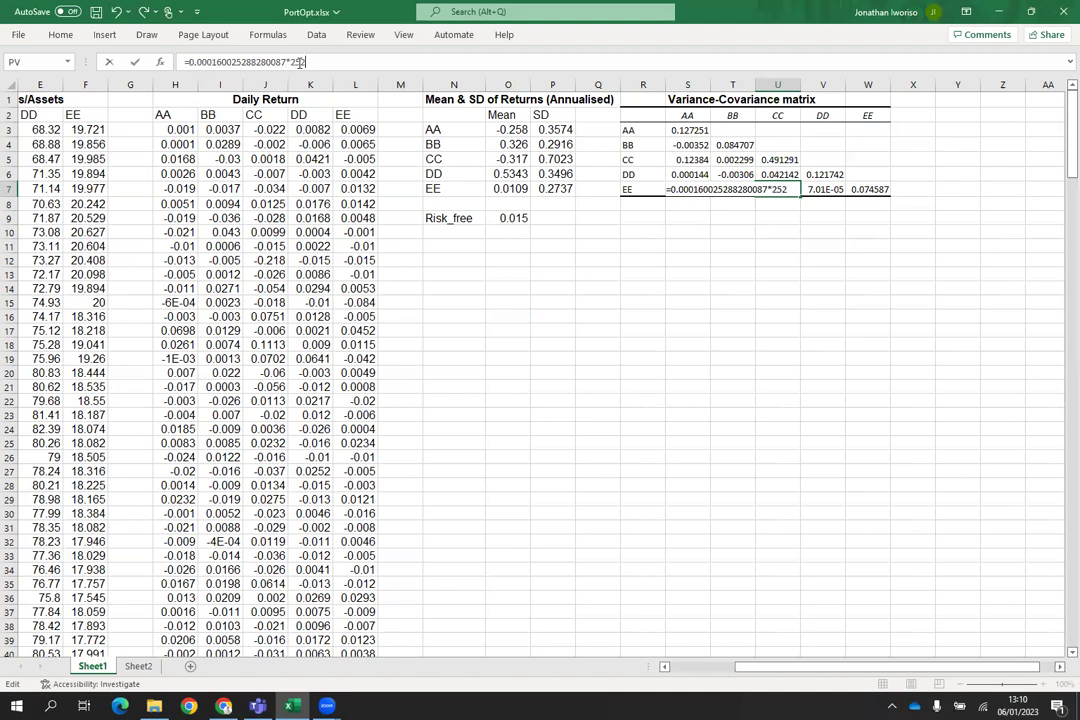
left_click(785, 203)
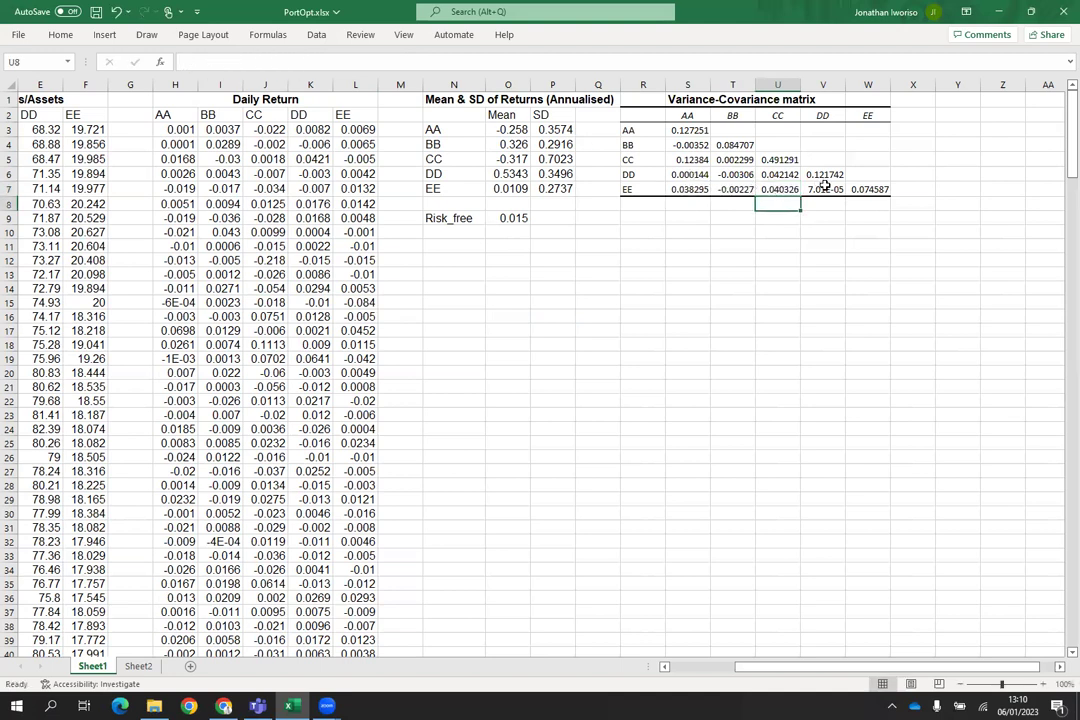
Step: Annualise the DD–EE covariance in V7 by turning its constant into a formula multiplied by 252
left_click(823, 189)
left_click(204, 61)
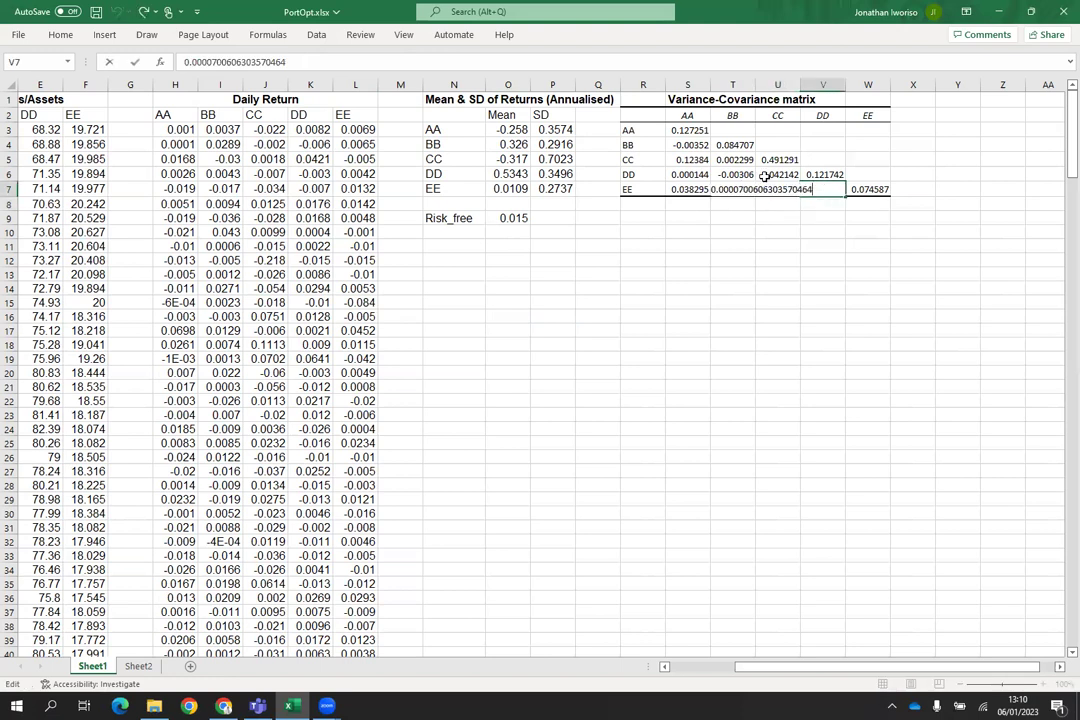
left_click(185, 61)
type("=")
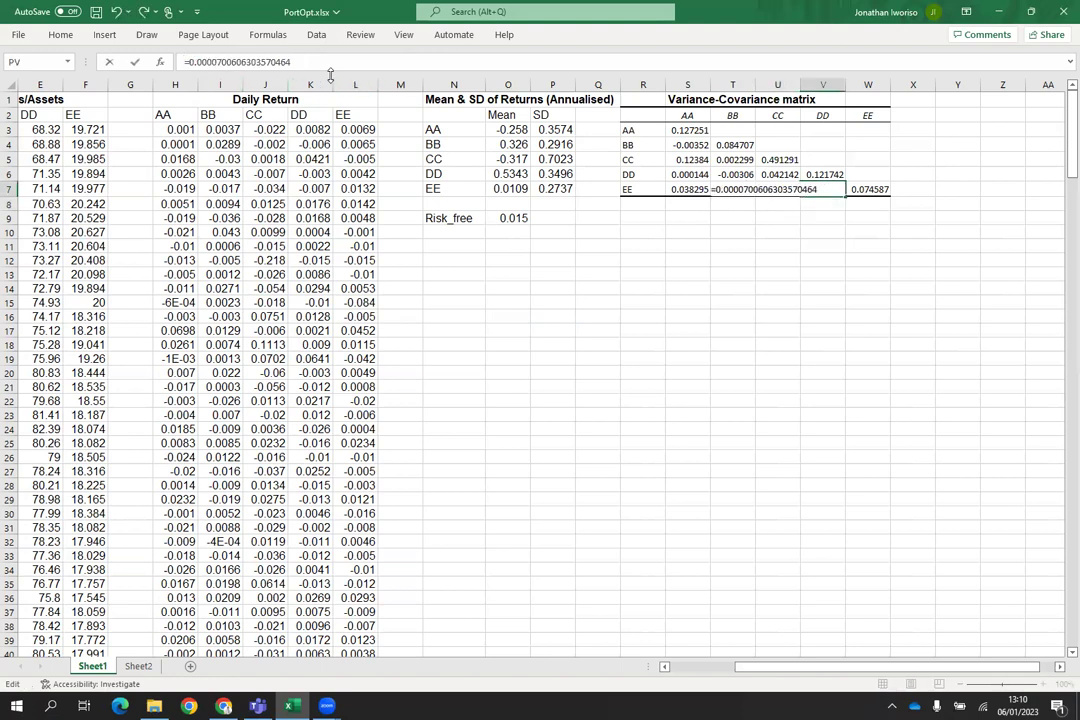
left_click(302, 62)
type("*252")
key("Return")
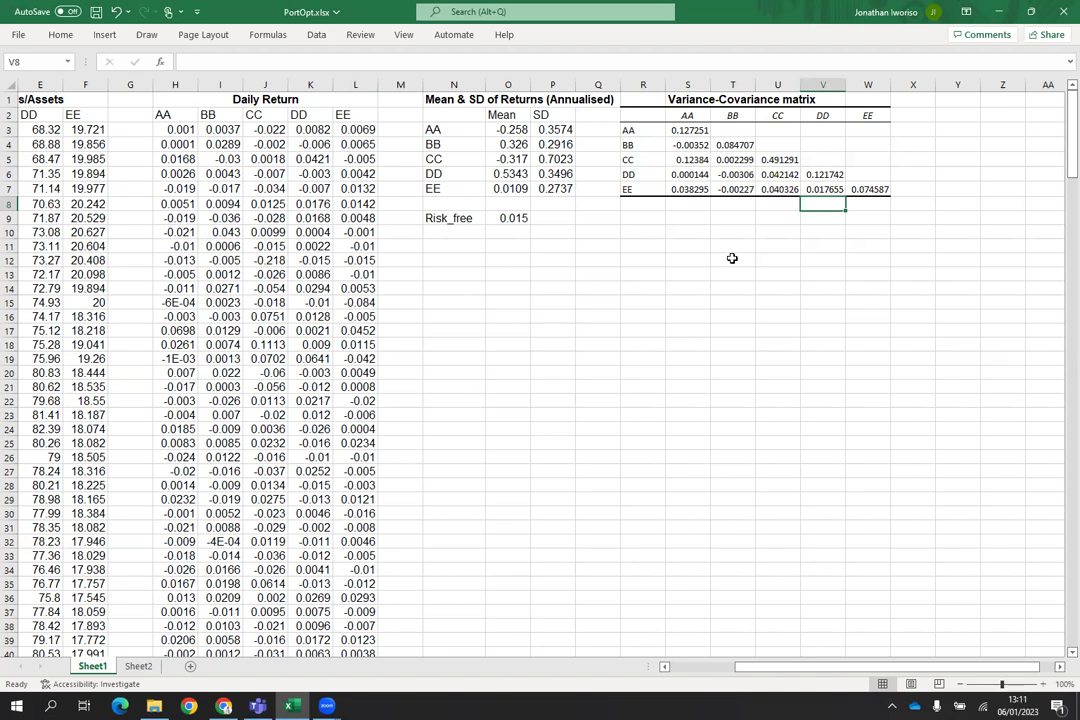
Step: Fill the rest of the matrix's AA row from T3 by transposing the AA column covariances S4:S7 with TRANSPOSE
left_click(736, 130)
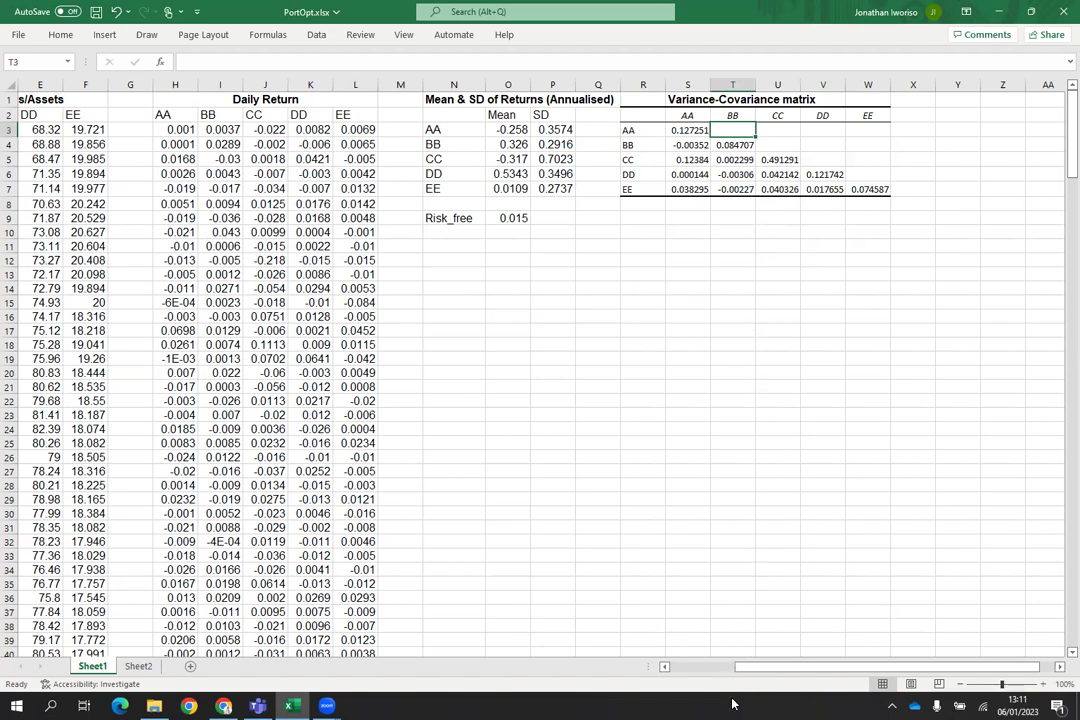
left_click(826, 704)
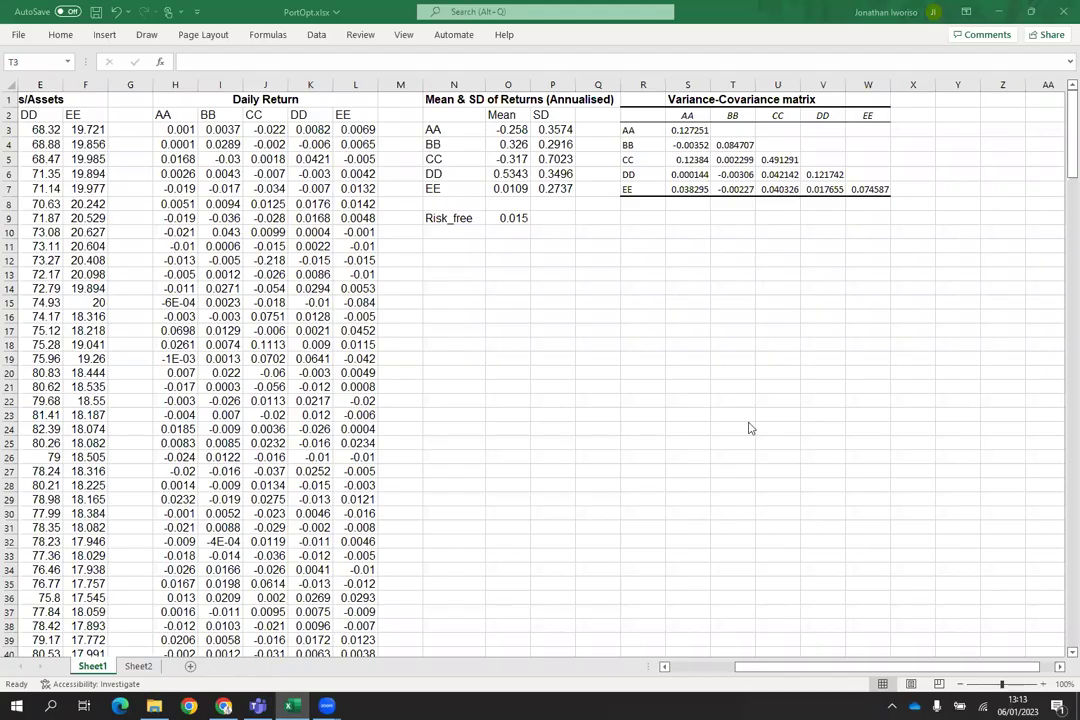
left_click(734, 129)
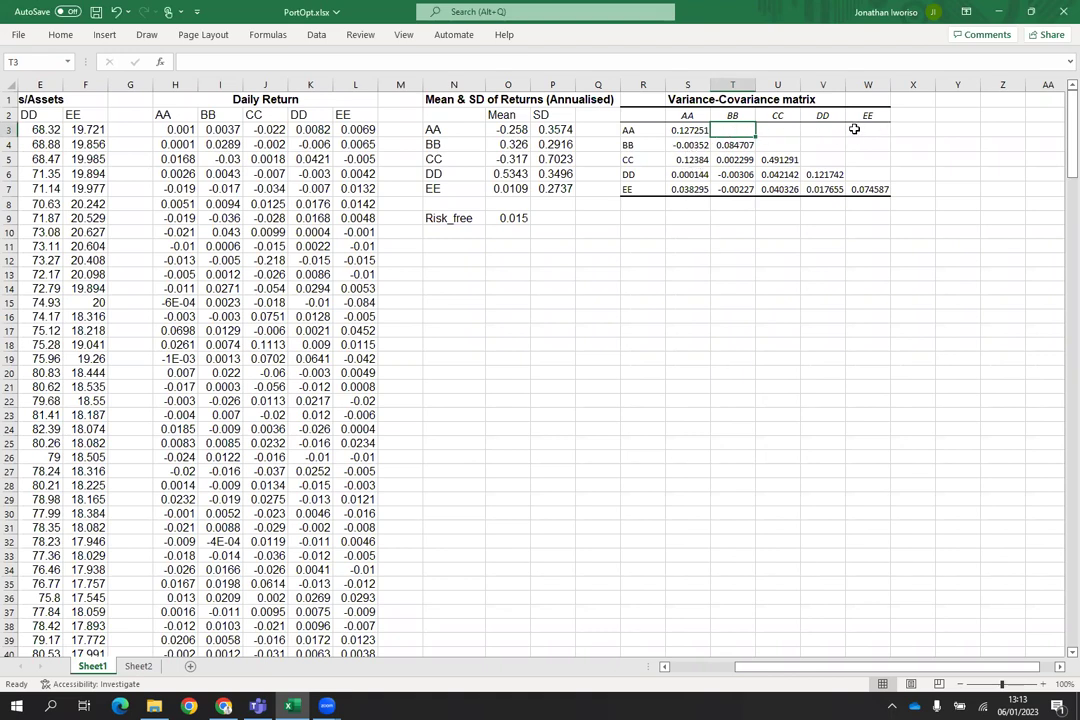
type("=transpose")
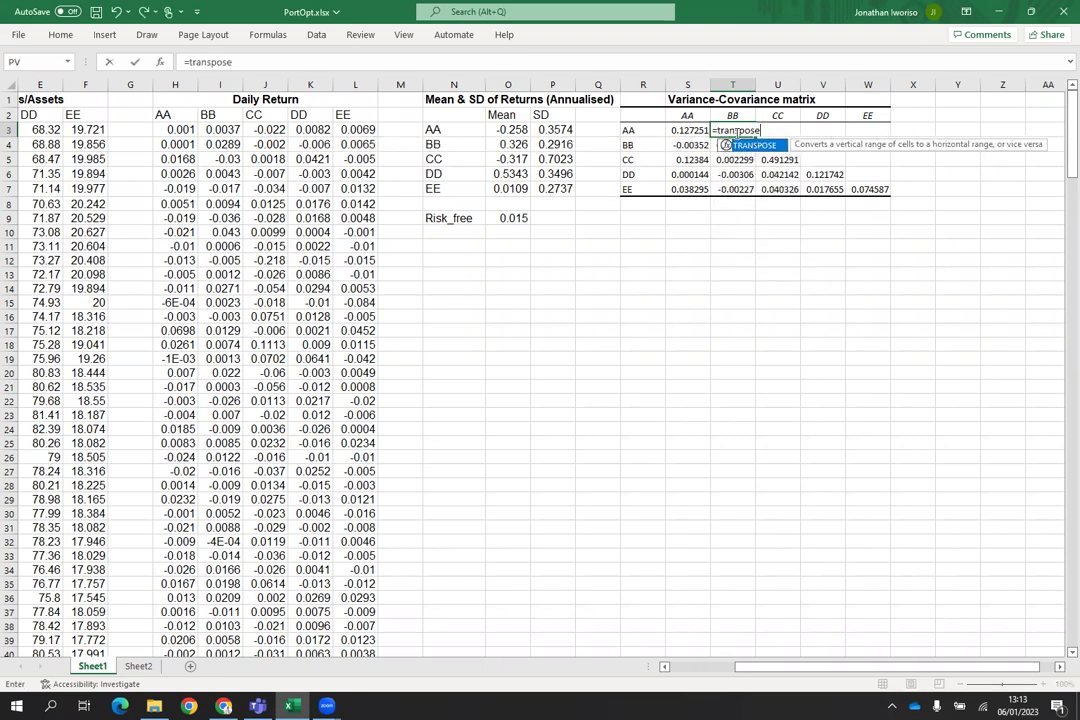
type("(")
left_click(687, 145)
left_click_drag(687, 145, 694, 186)
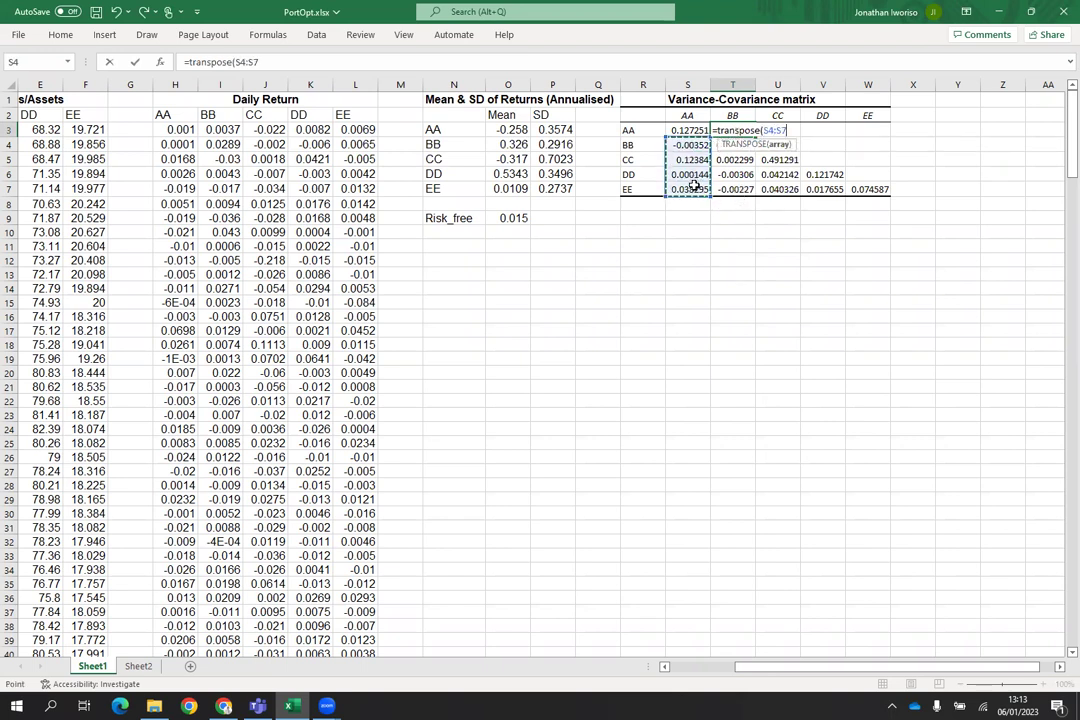
key("Return")
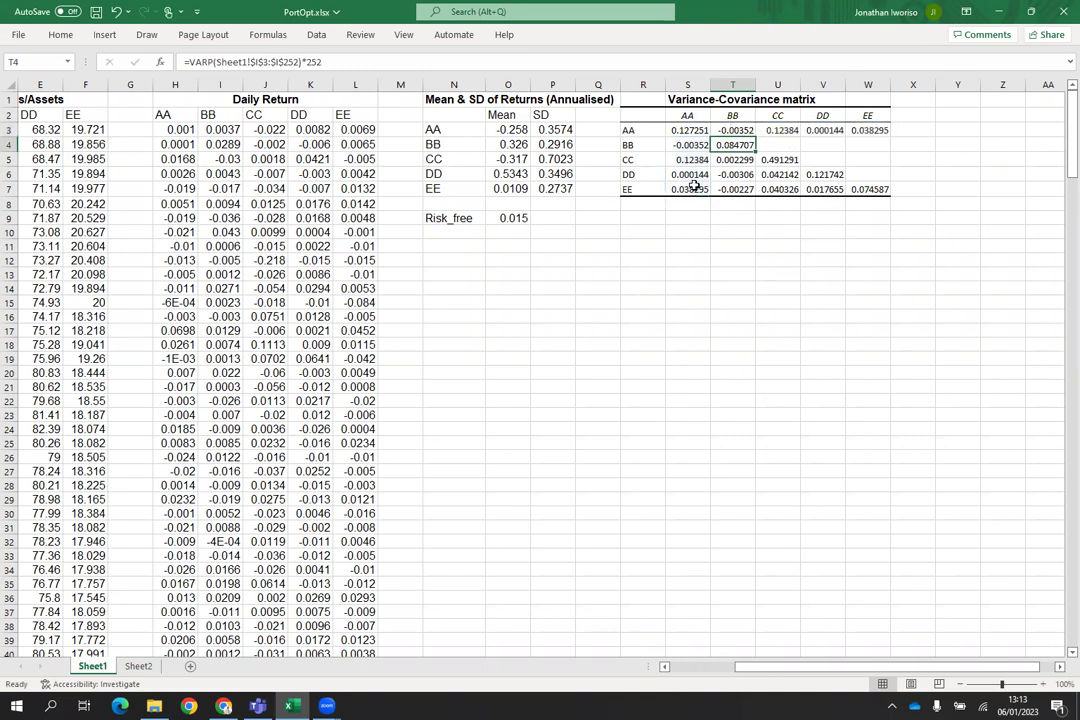
Step: Fill the rest of the matrix's BB row from U4 with the formula =TRANSPOSE(T5:T7)
left_click(770, 146)
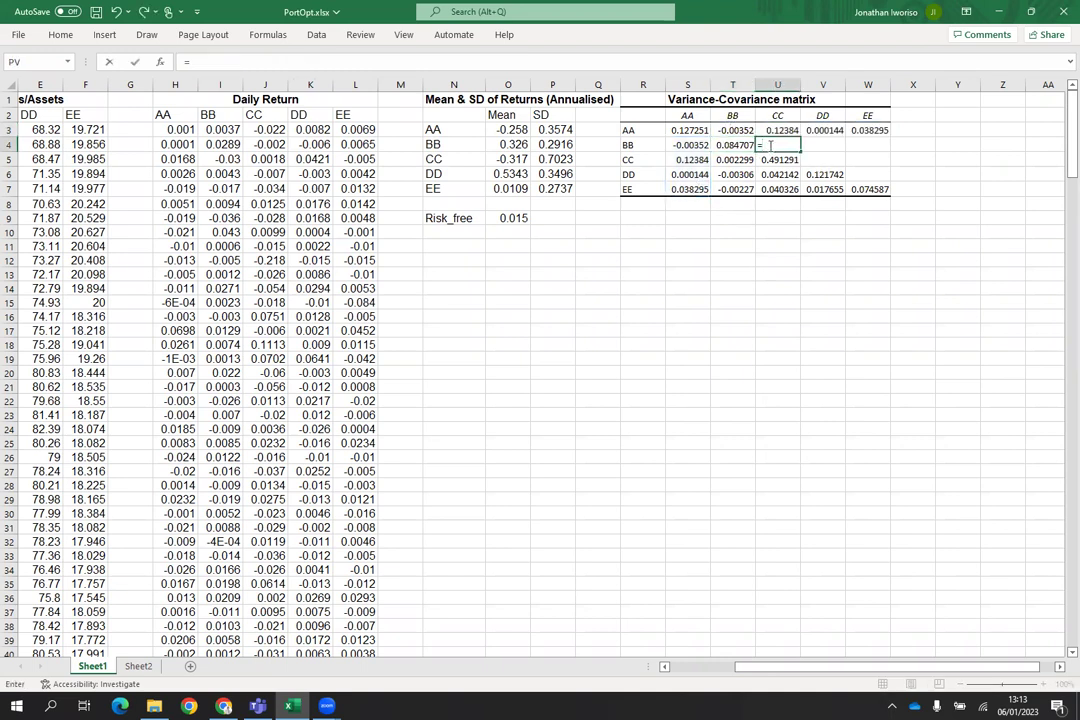
type("=transpose(")
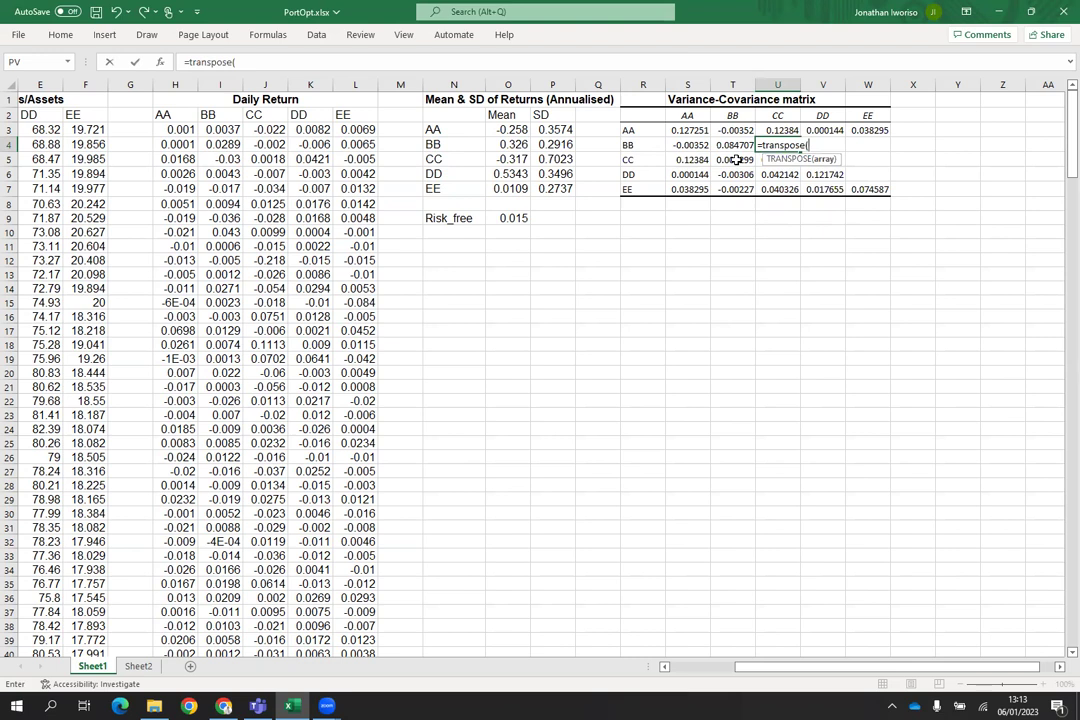
left_click_drag(736, 160, 739, 187)
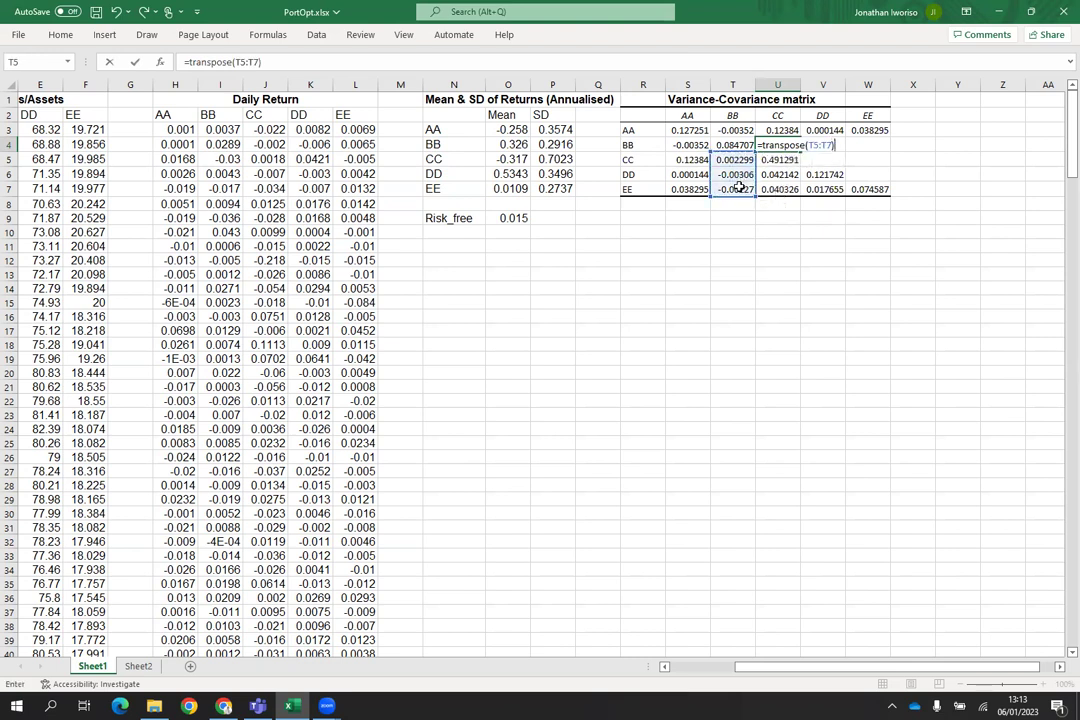
key("Return")
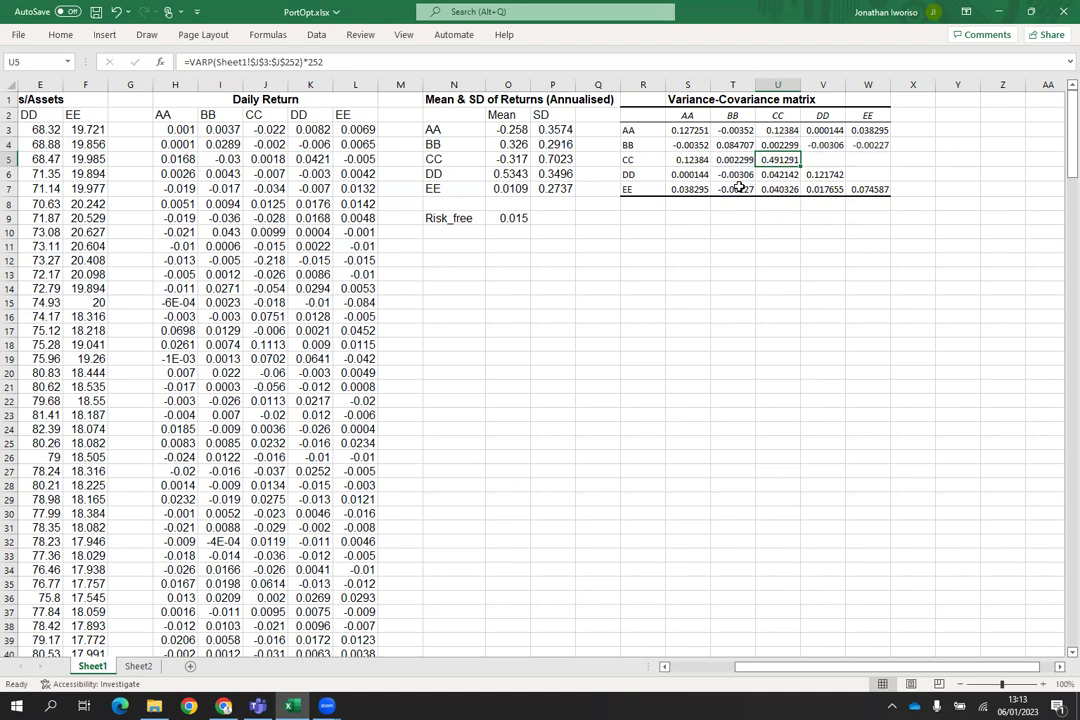
Step: Fill the CC row's DD and EE covariances from cell V5 with =TRANSPOSE(U6:U7) in the variance-covariance matrix
left_click(818, 160)
type("=")
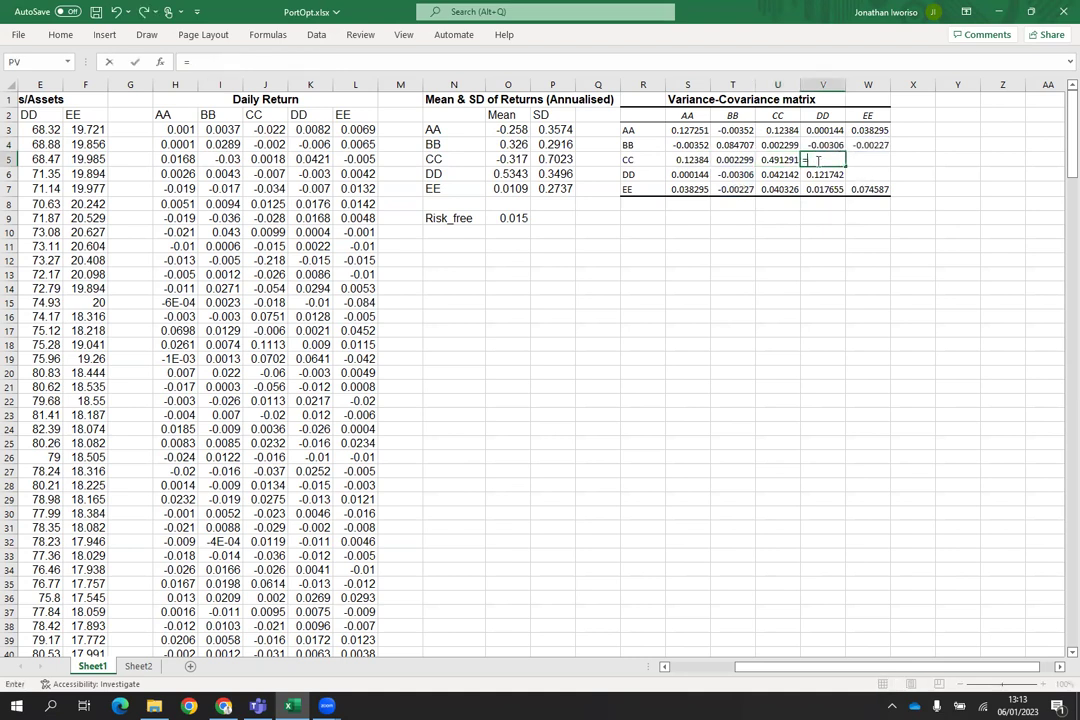
type("transp")
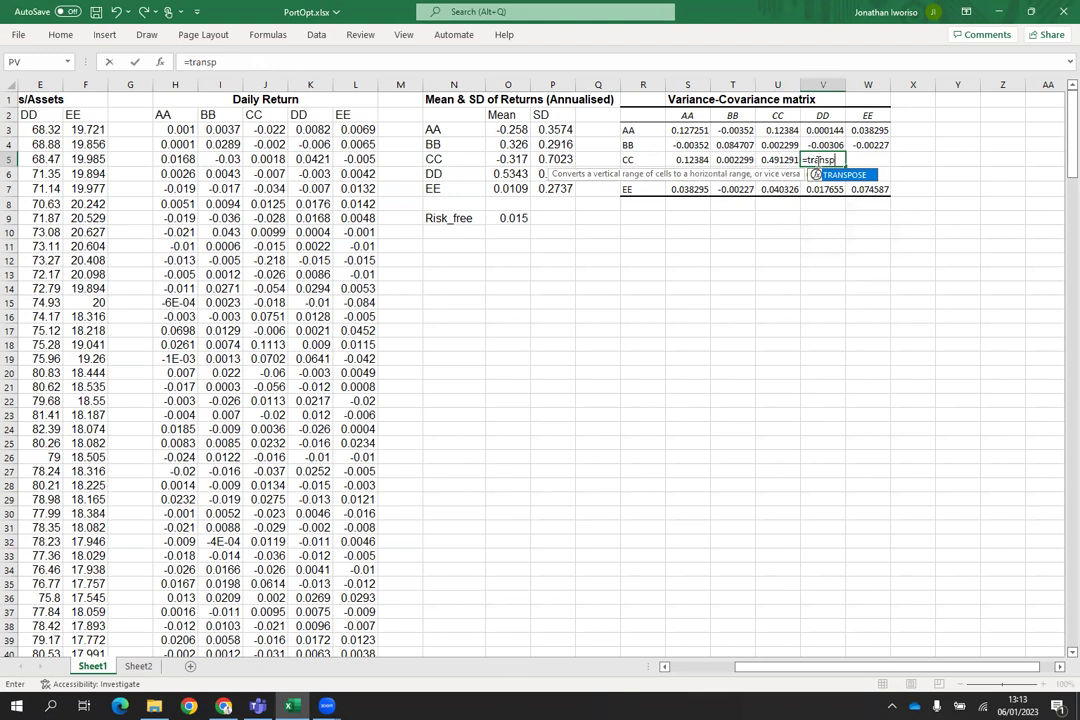
type("ose(")
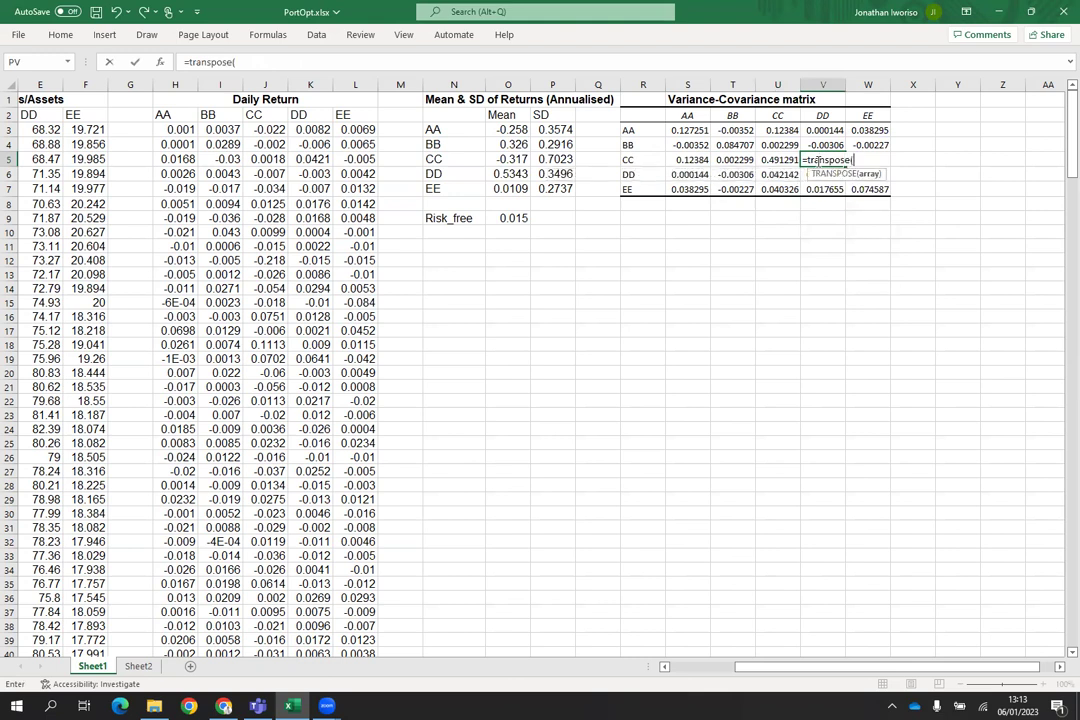
left_click_drag(778, 176, 790, 200)
key("Return")
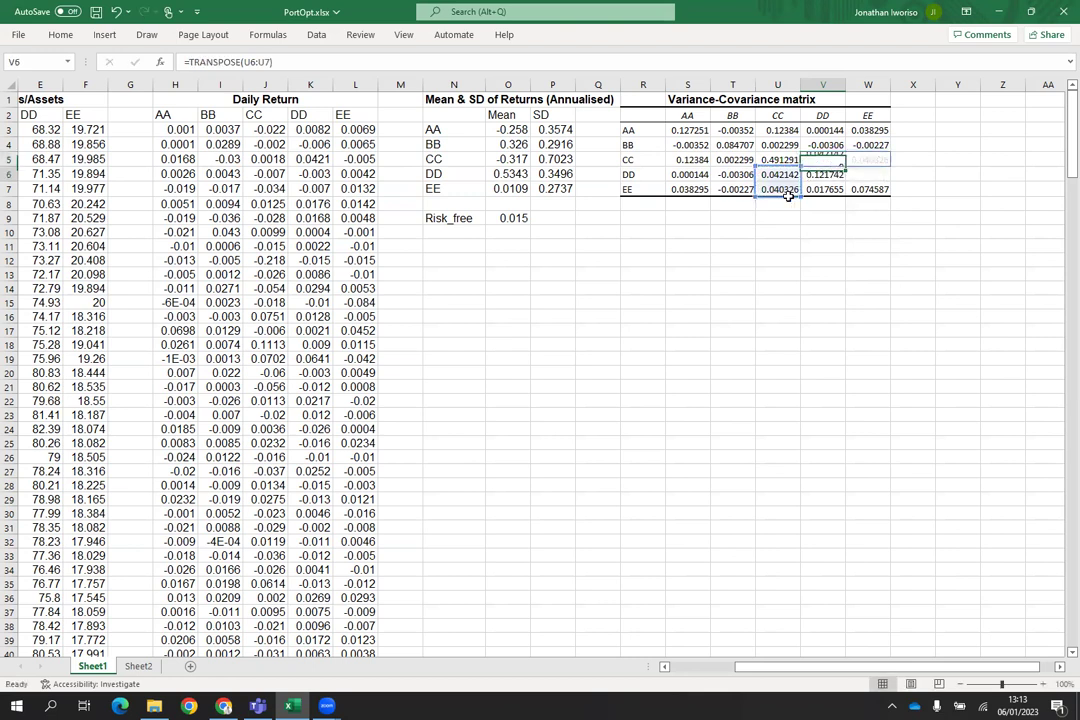
Step: Complete the matrix's DD–EE covariance in cell W6 with the reference =V7
type("=")
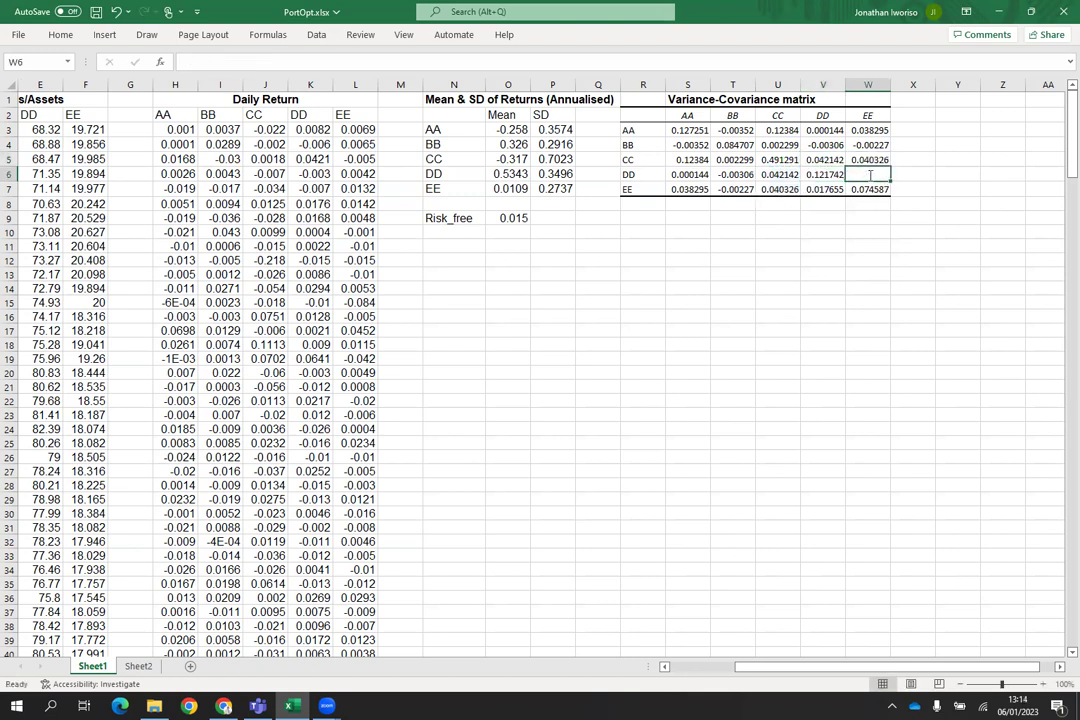
left_click(826, 191)
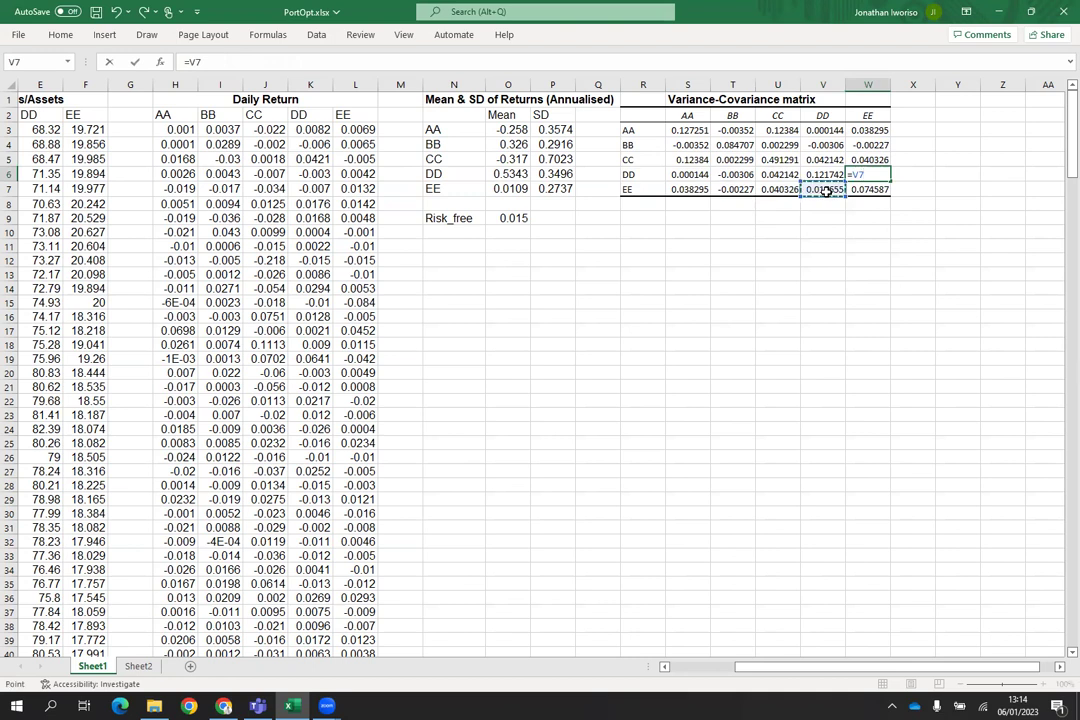
key("Return")
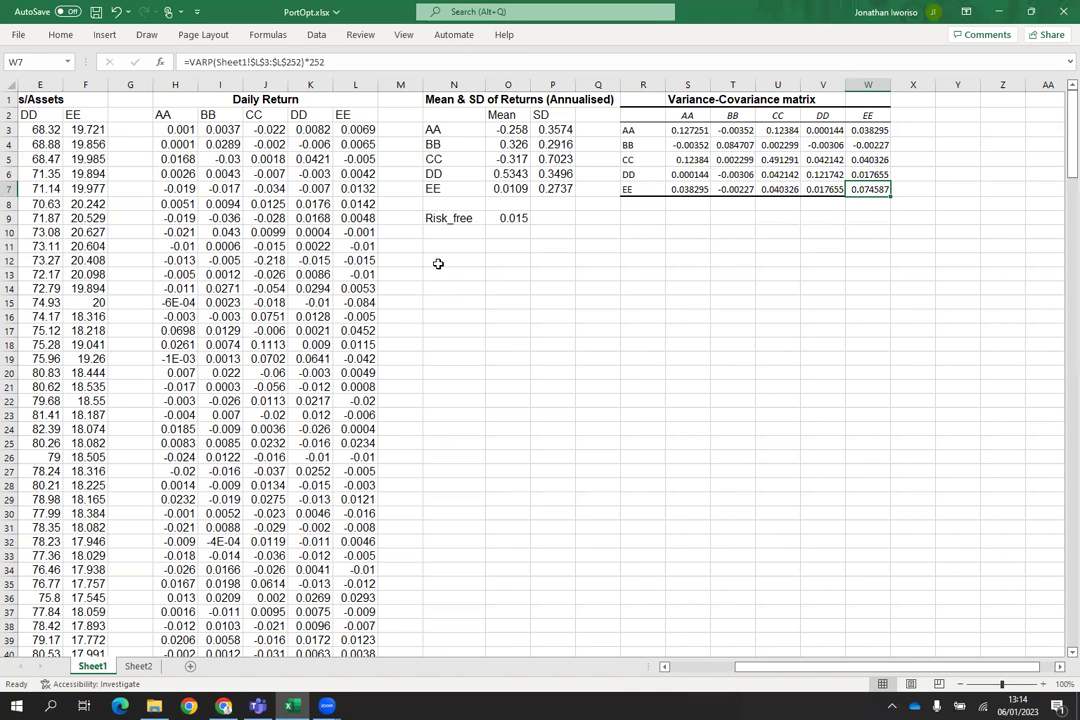
Step: Enter the heading "Equally weighted portfolio" in cell N12 and switch to Sheet2
left_click(441, 264)
type("Eq")
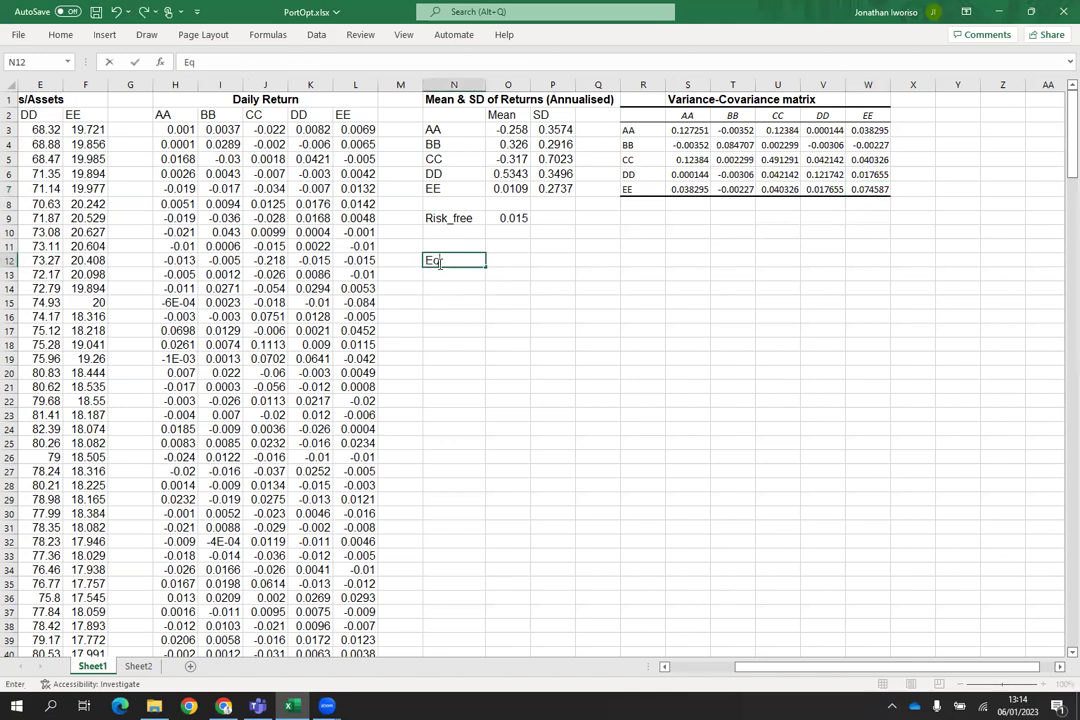
type("ually weighted")
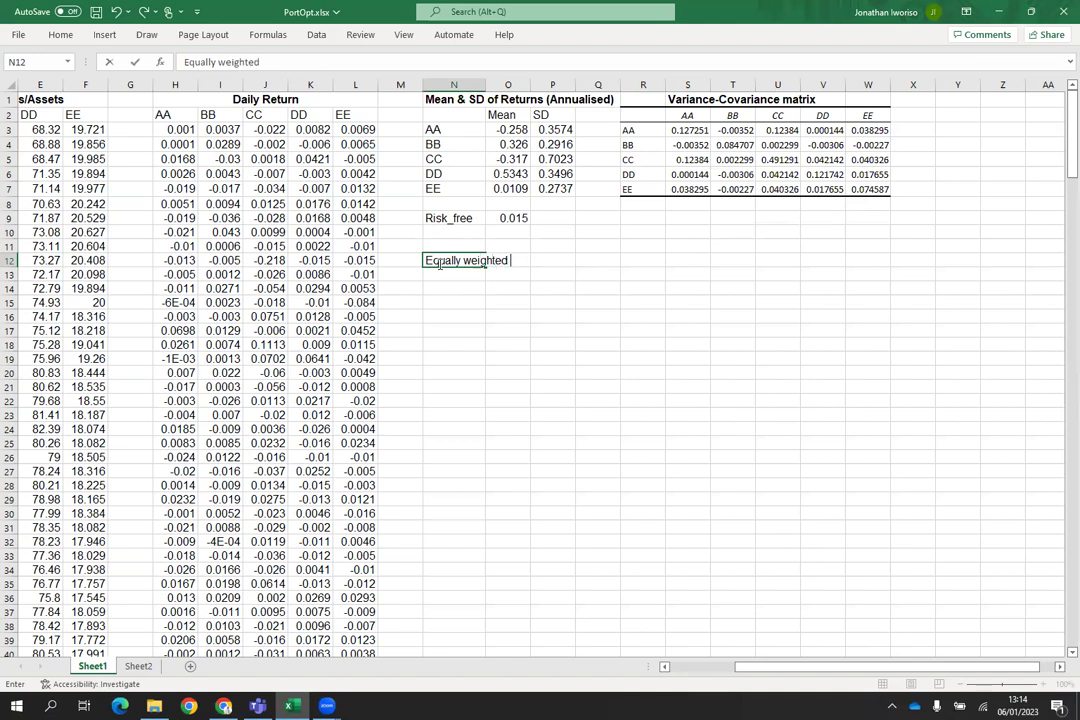
type(" portfolio")
left_click(495, 328)
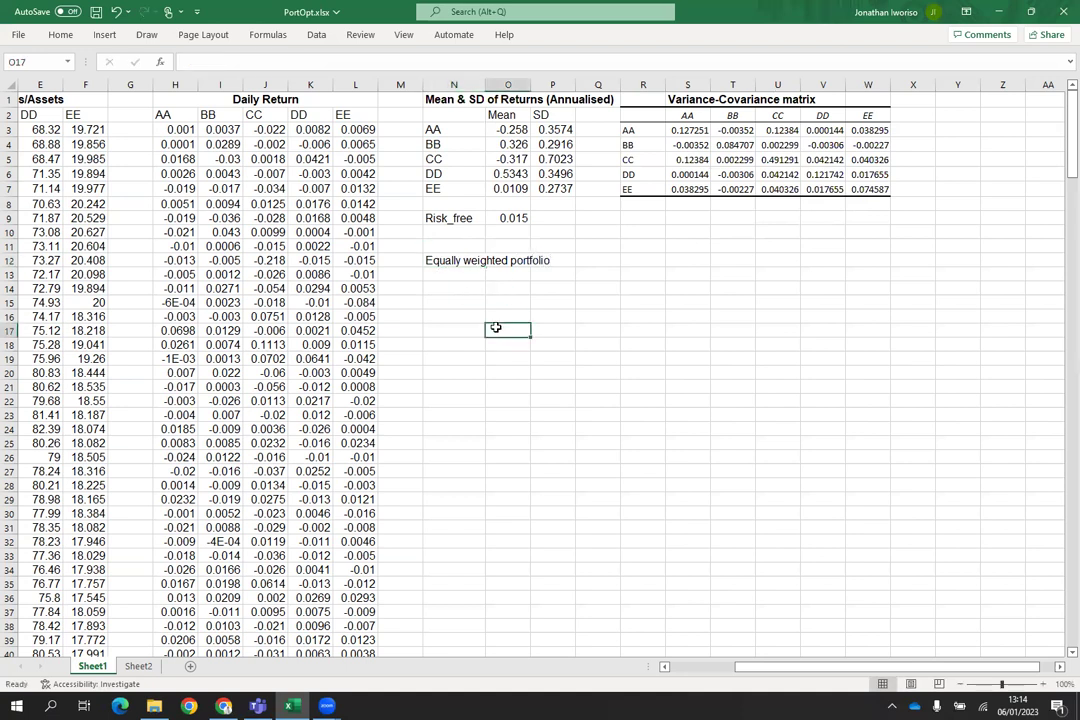
left_click(132, 666)
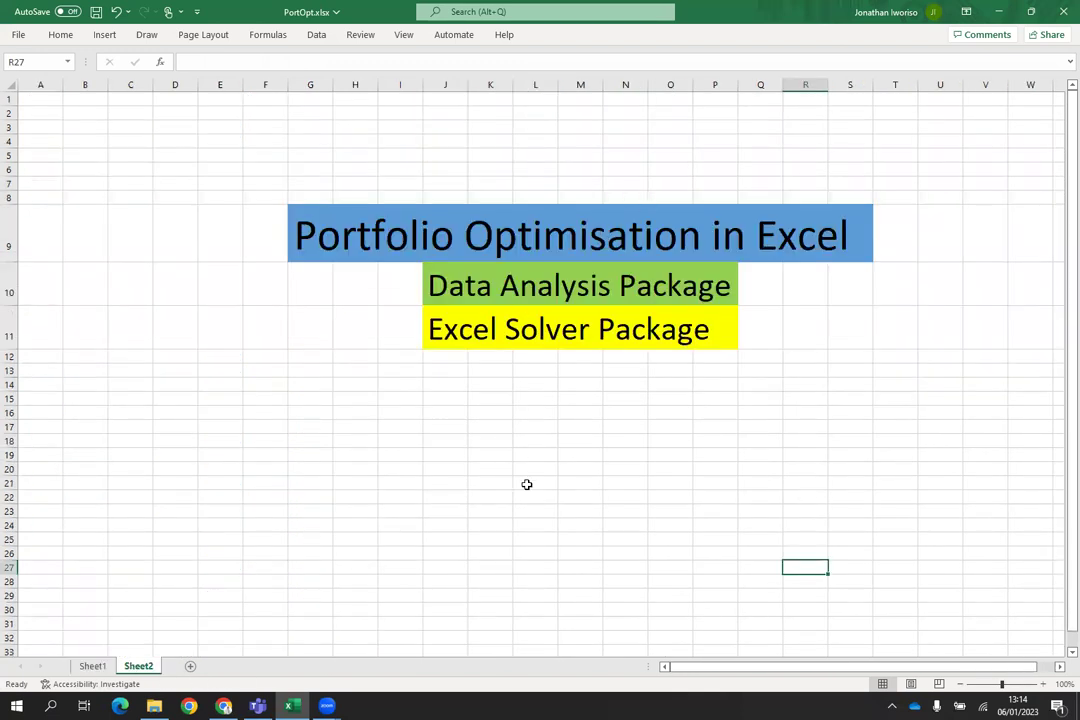
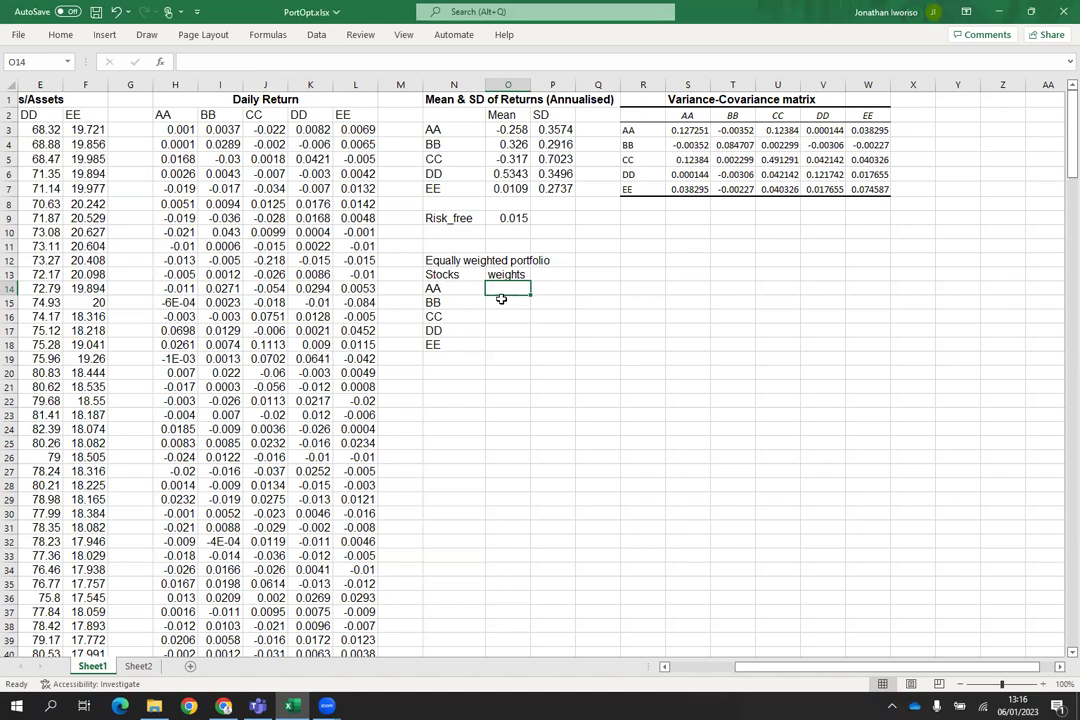
Step: Set the weight of stock AA to 0.2 in cell O14 and fill it down to EE in O18
type("0.2")
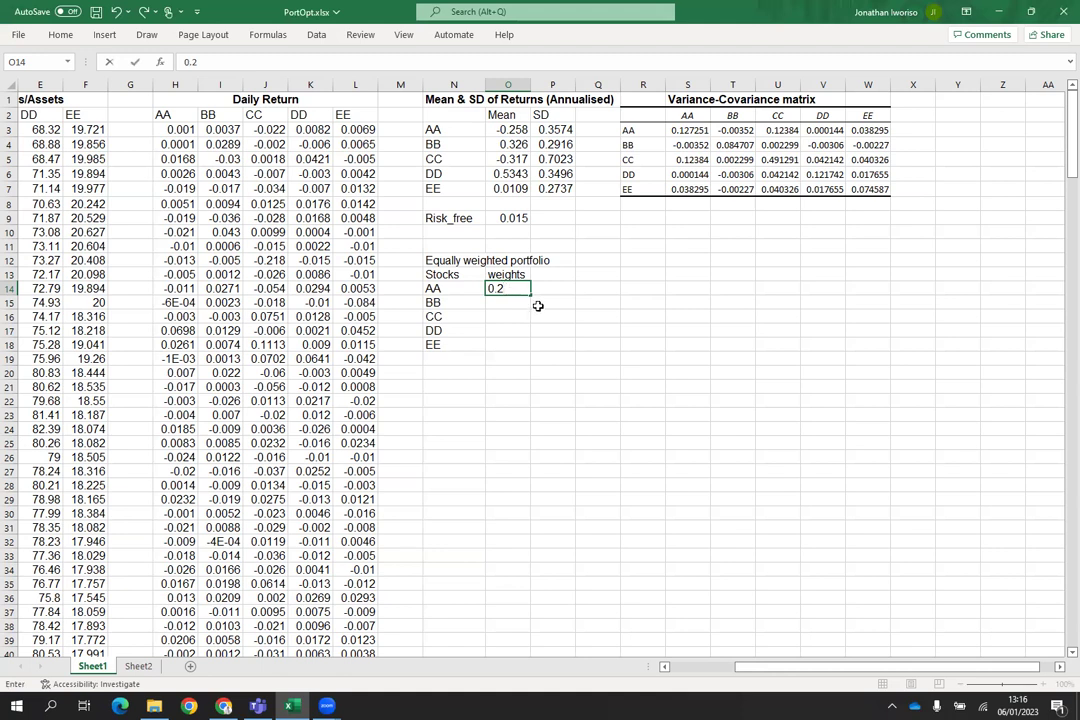
key("Return")
left_click(521, 287)
left_click_drag(531, 295, 531, 347)
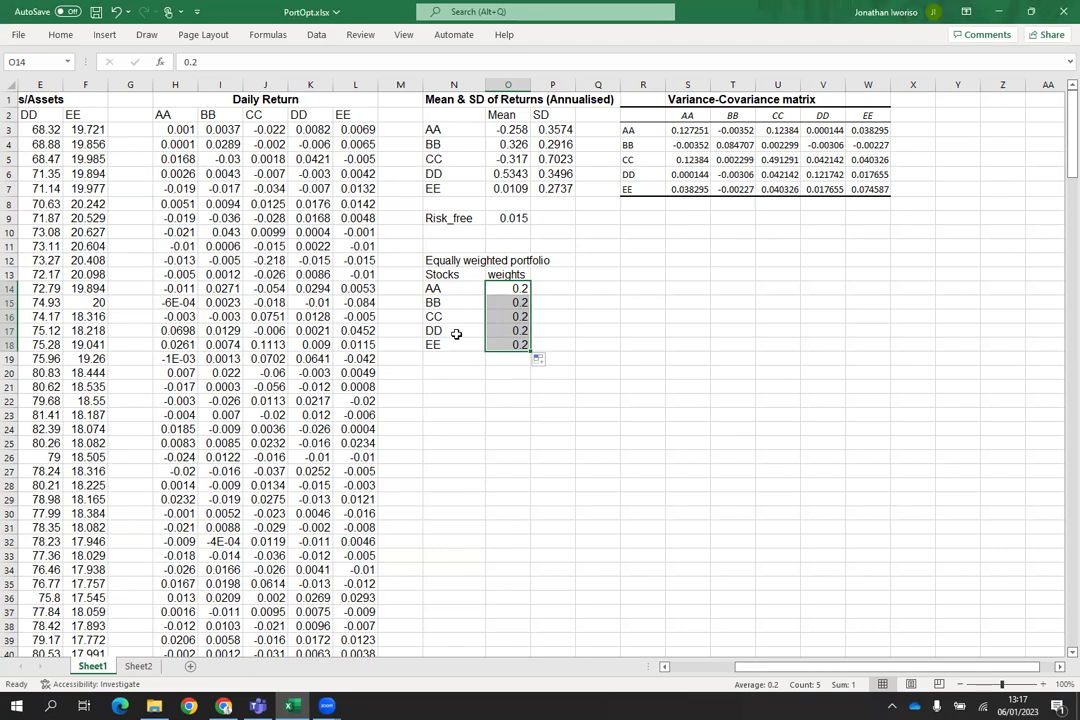
Step: Label cell N19 "sum" and total the stock weights in O19 with =SUM(O14:O18)
left_click(446, 357)
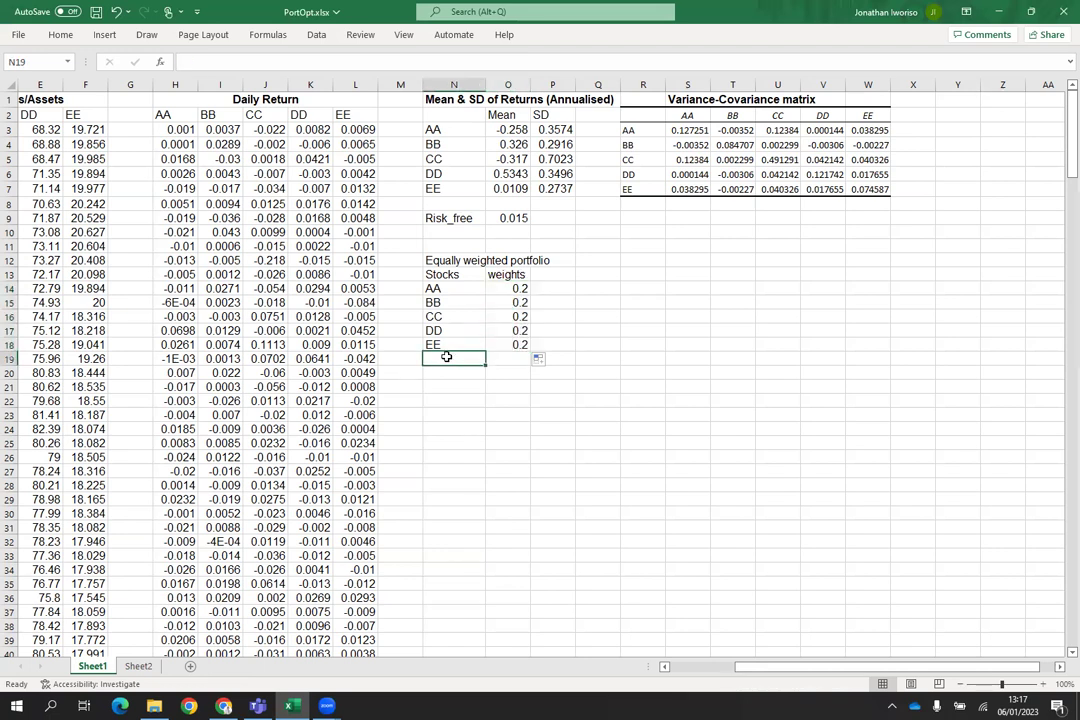
type("sum")
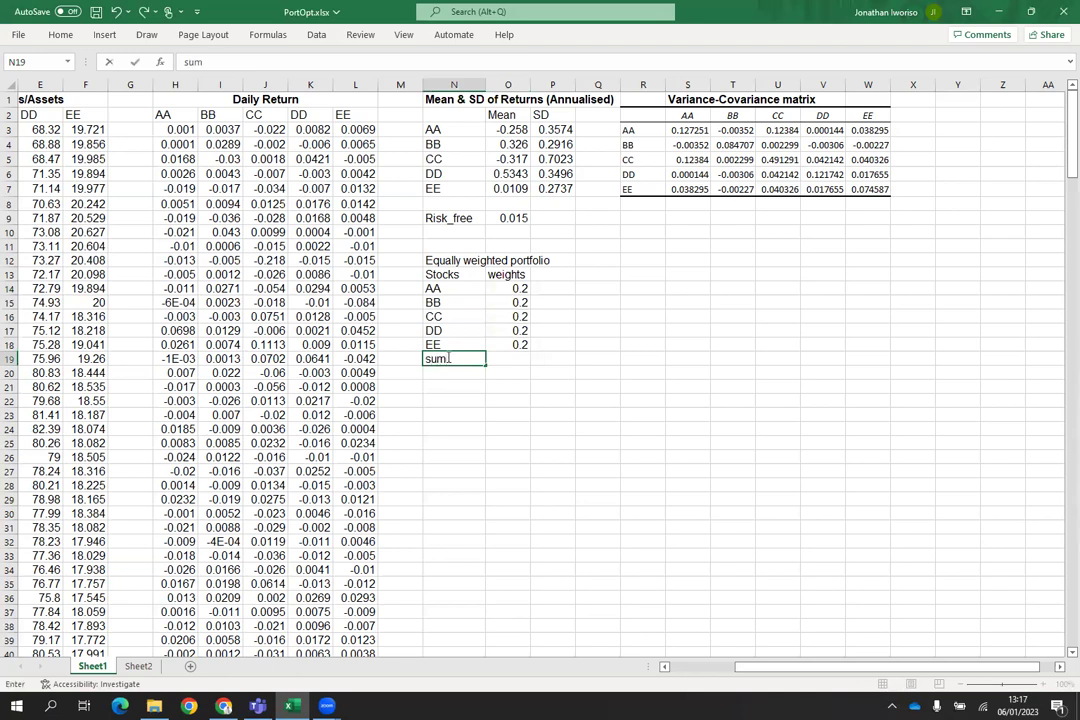
left_click(512, 360)
type("=")
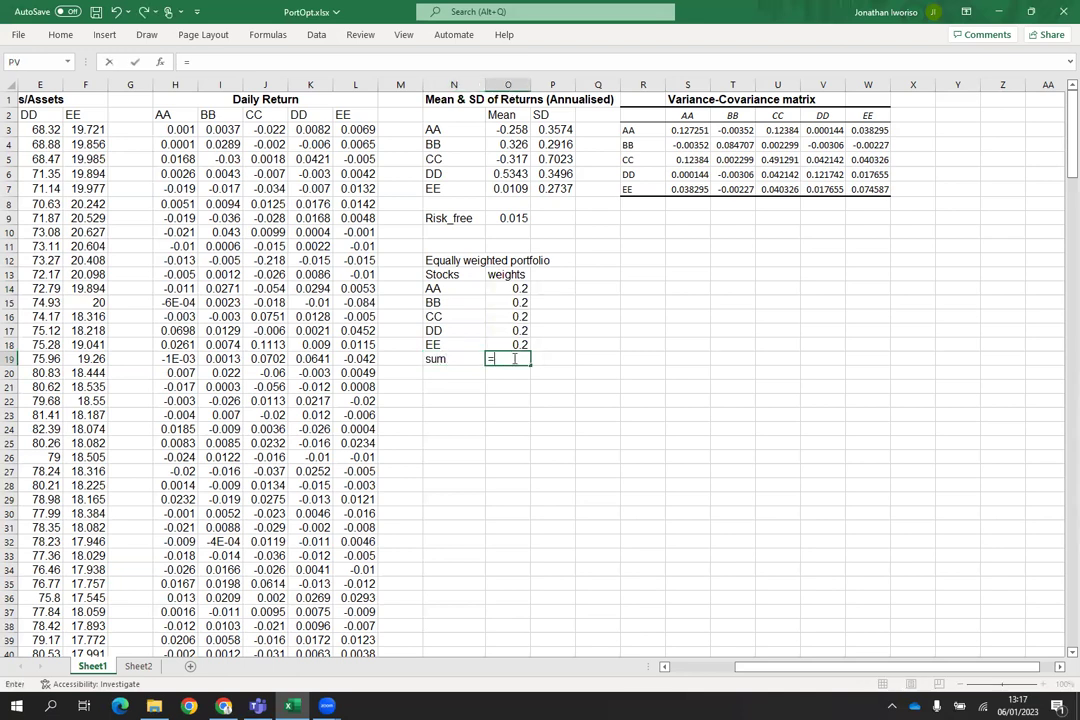
type("sum(")
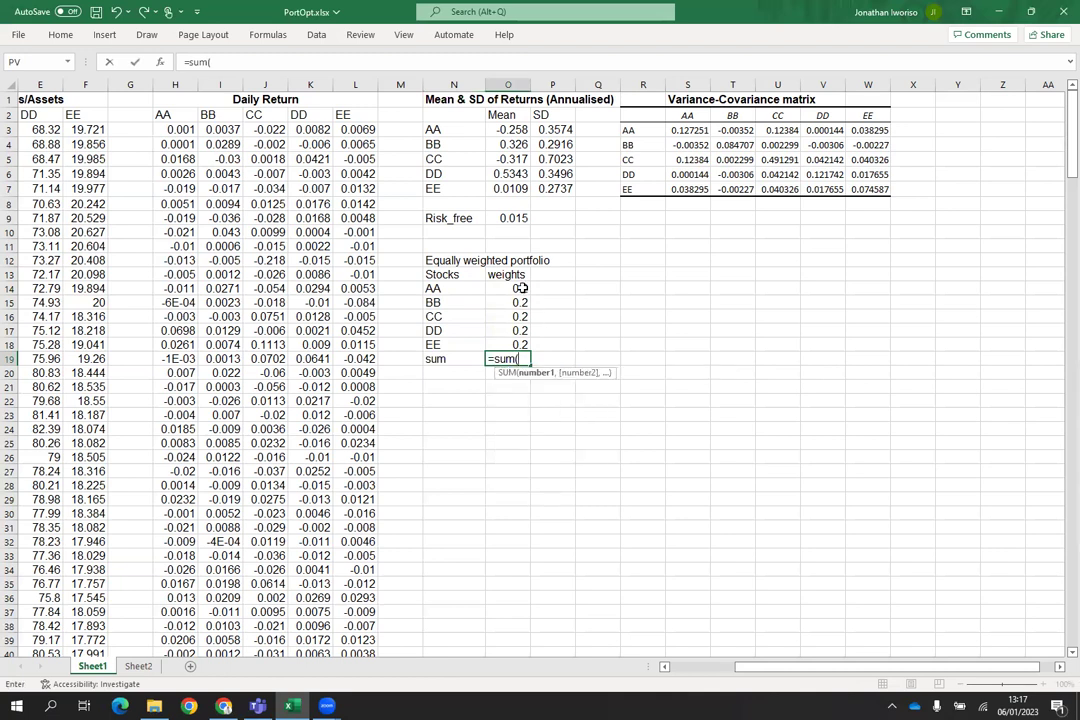
left_click_drag(520, 288, 524, 344)
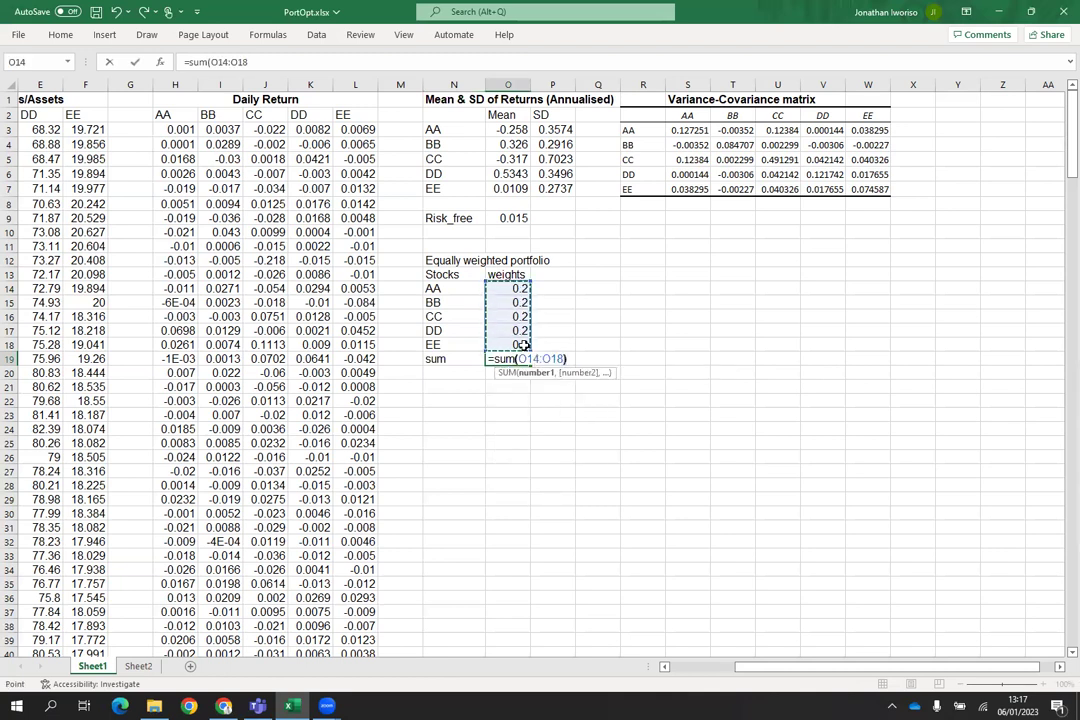
type(")")
key("Return")
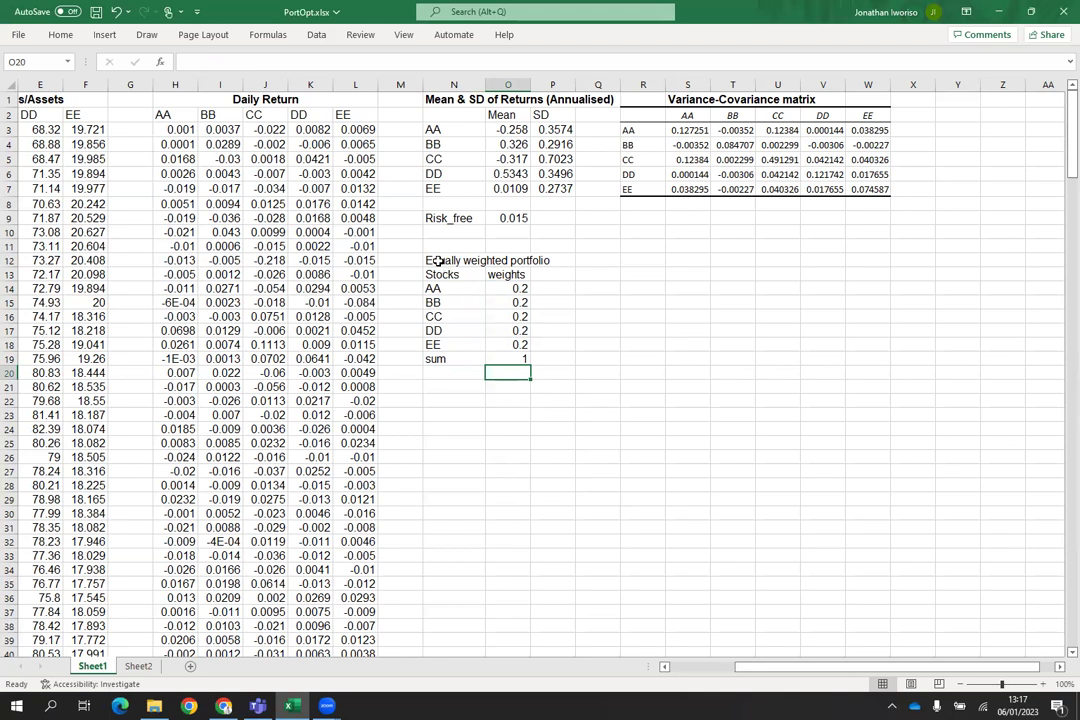
Step: Format the "Equally weighted portfolio" heading across N12:P12 with a yellow fill and bold text
left_click_drag(438, 261, 543, 265)
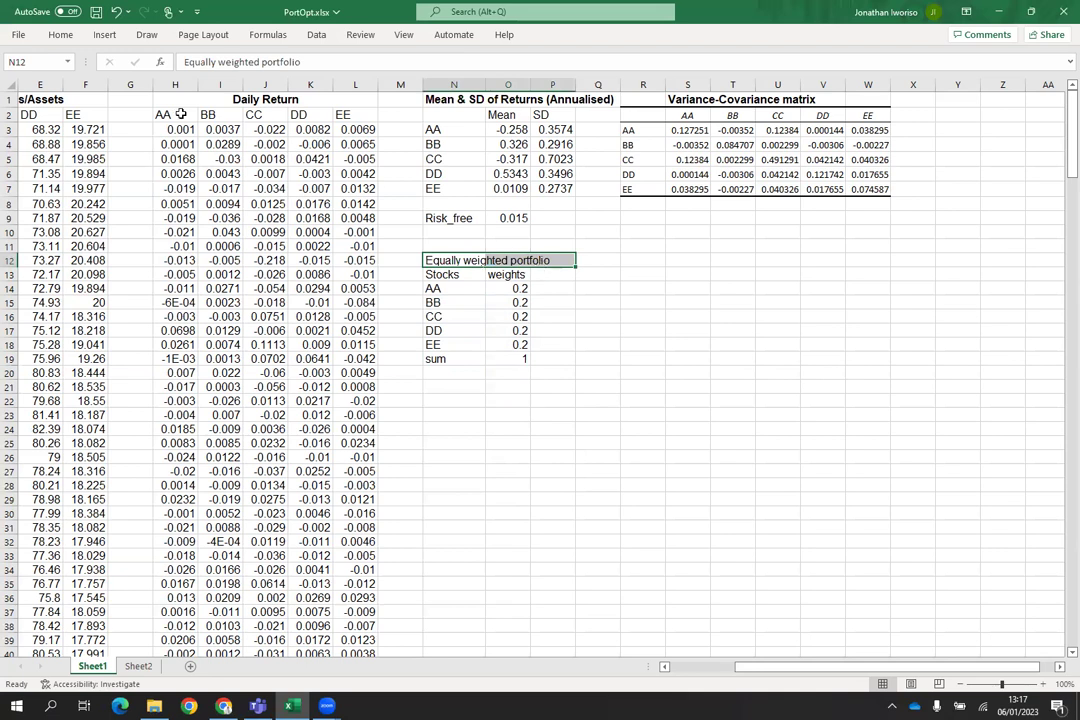
left_click(61, 35)
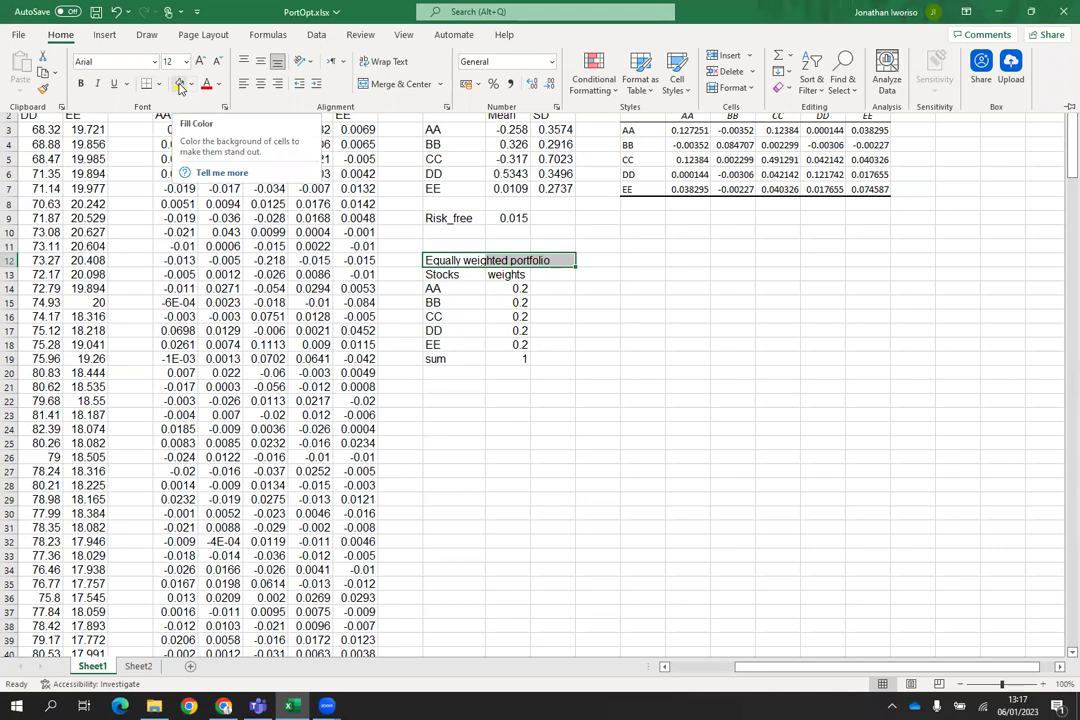
left_click(180, 86)
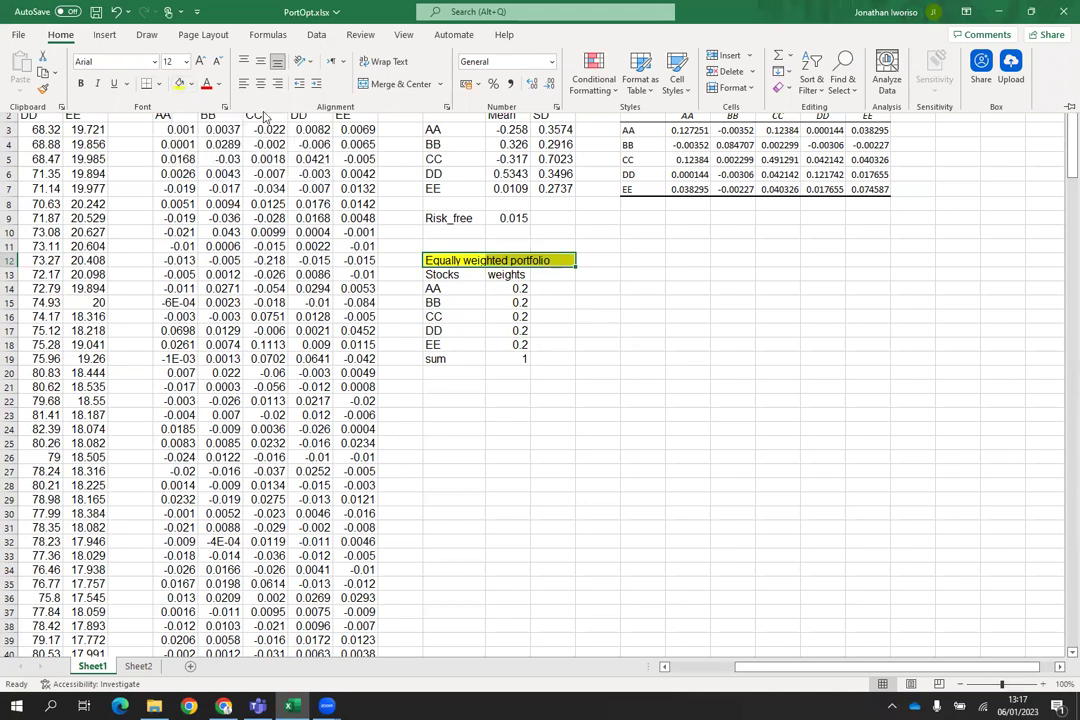
left_click(81, 84)
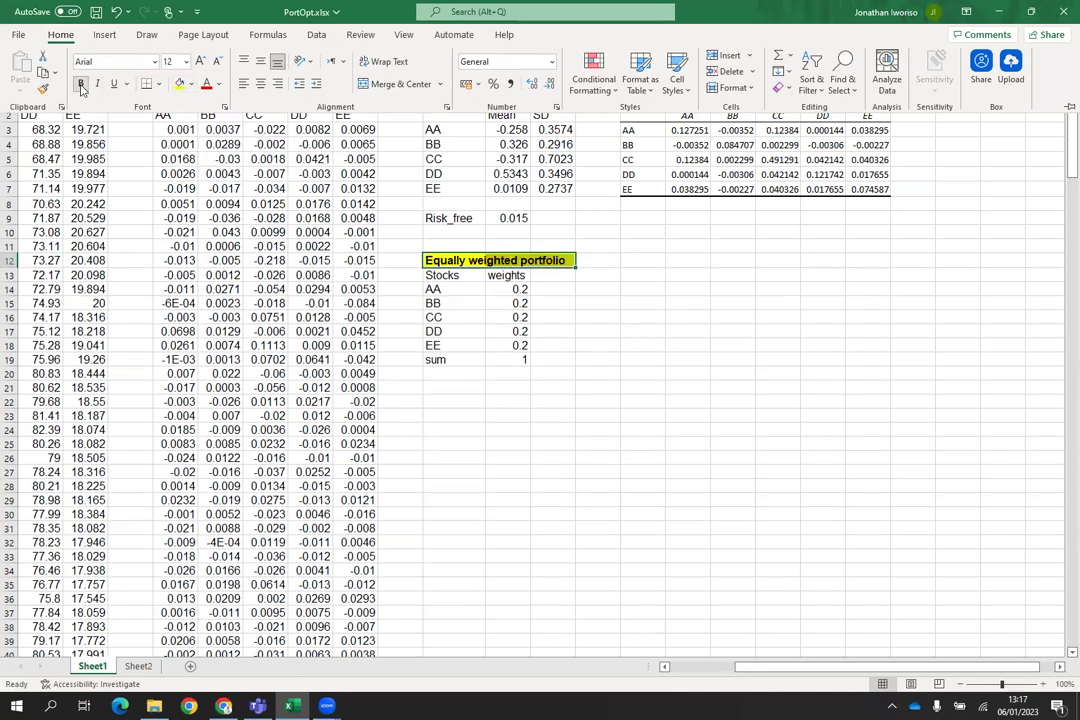
left_click(613, 315)
left_click(650, 399)
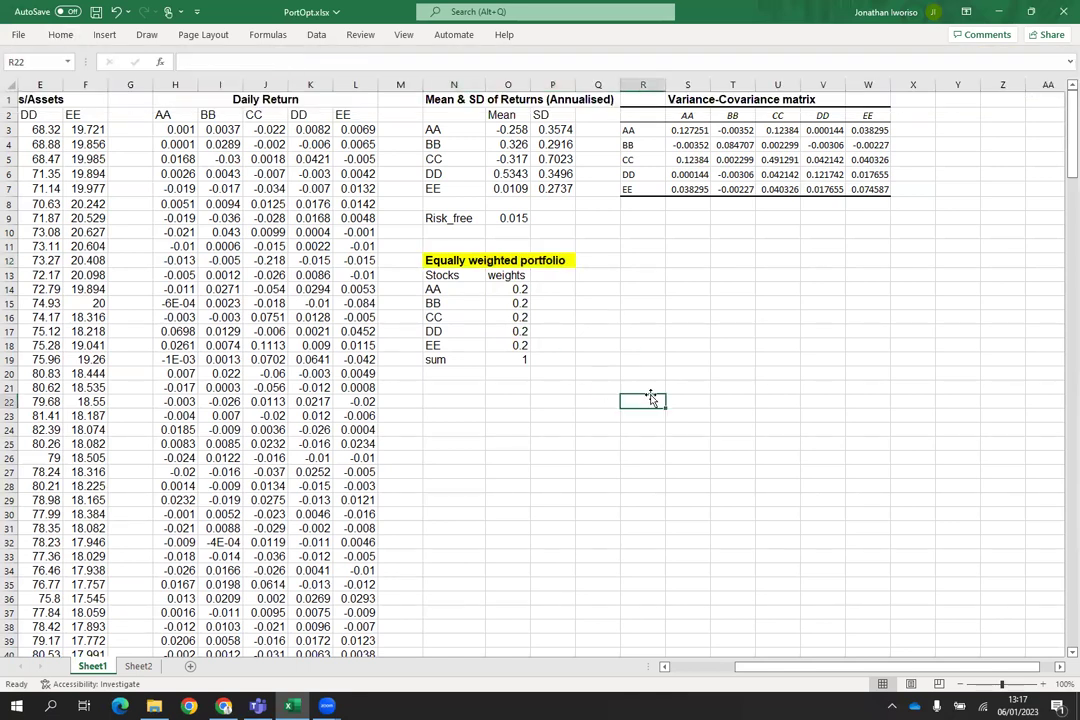
Step: Enter the labels "Expected return" in cell N21 and "Std Dev" in N22
left_click(443, 393)
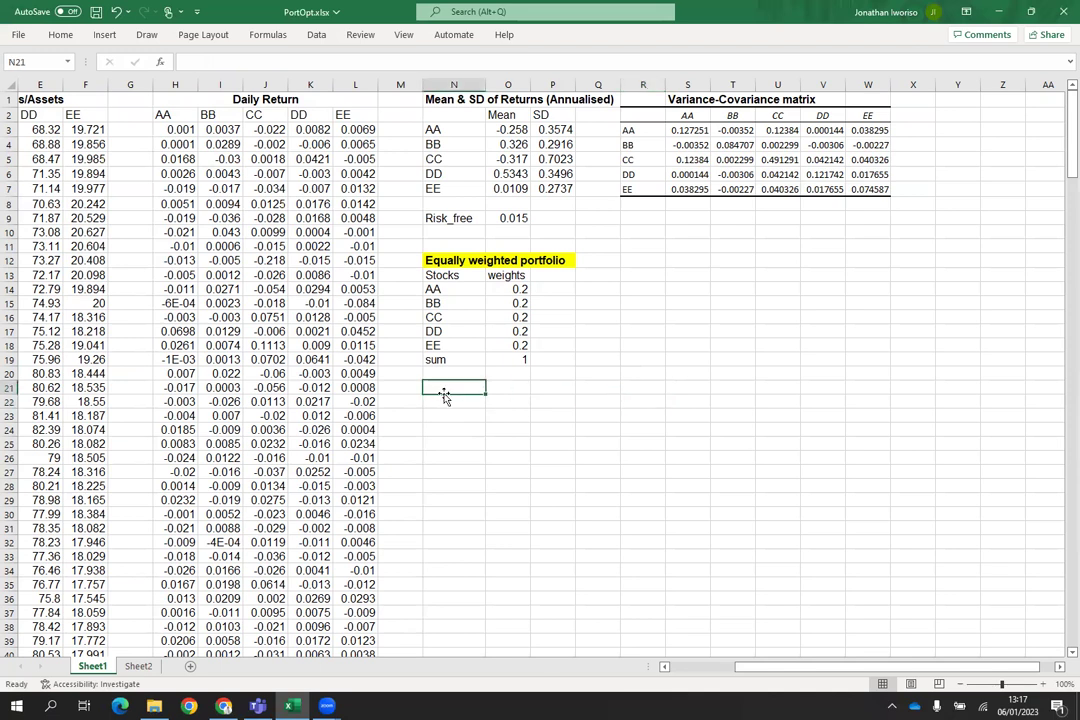
type("Ex")
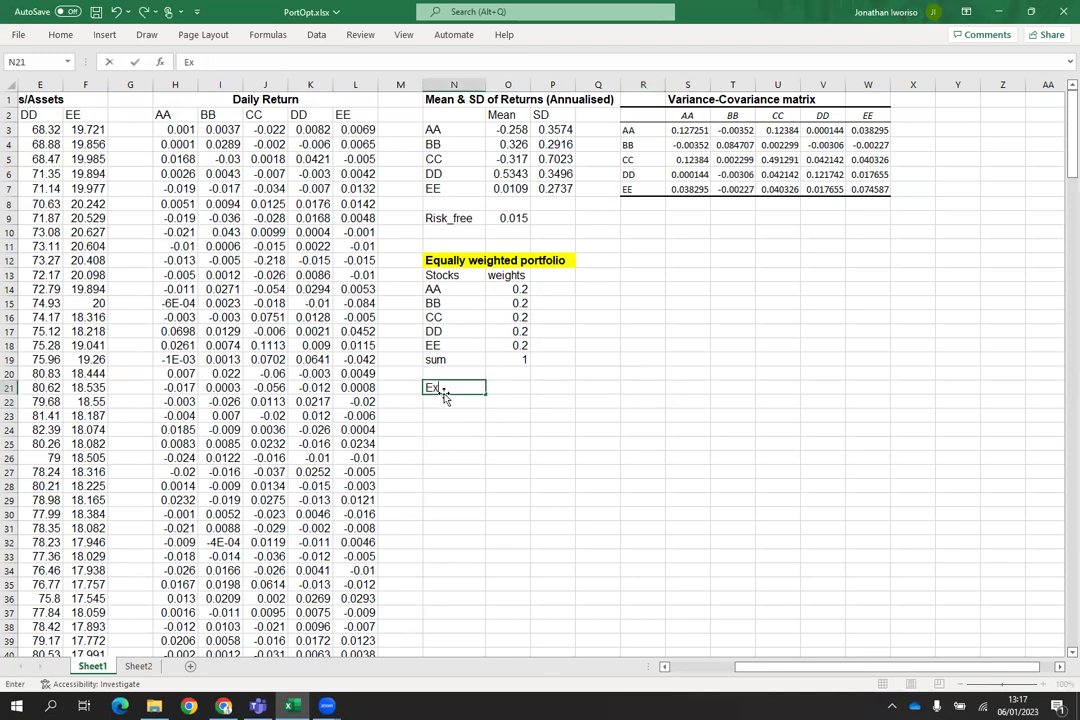
type("pected return")
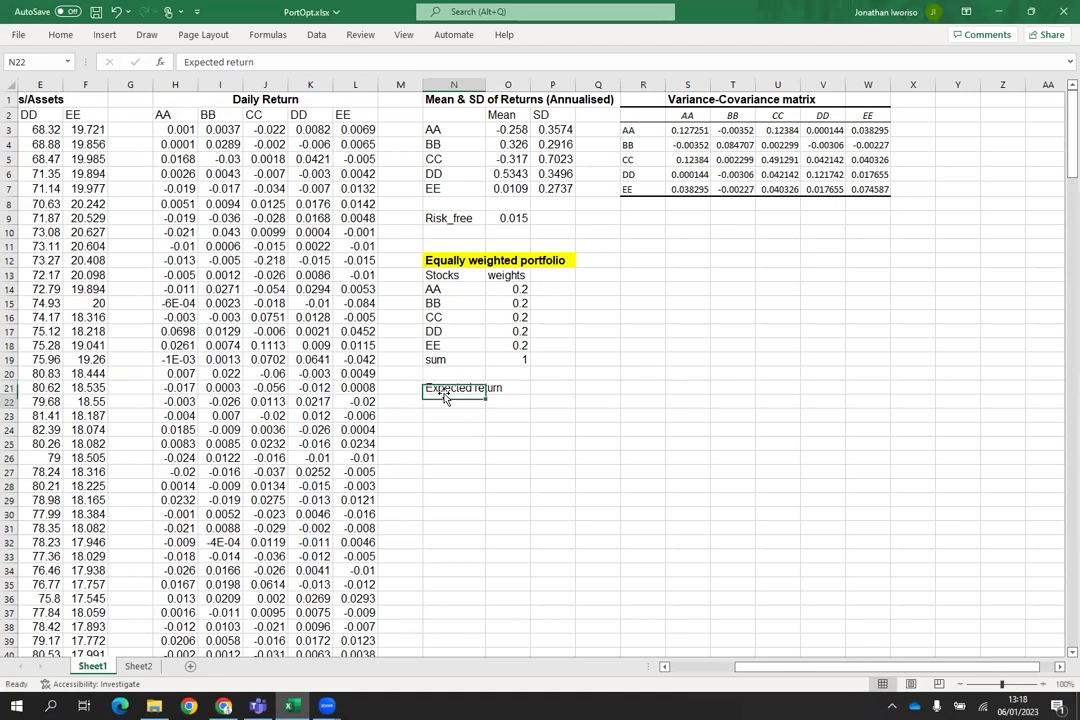
key("Return")
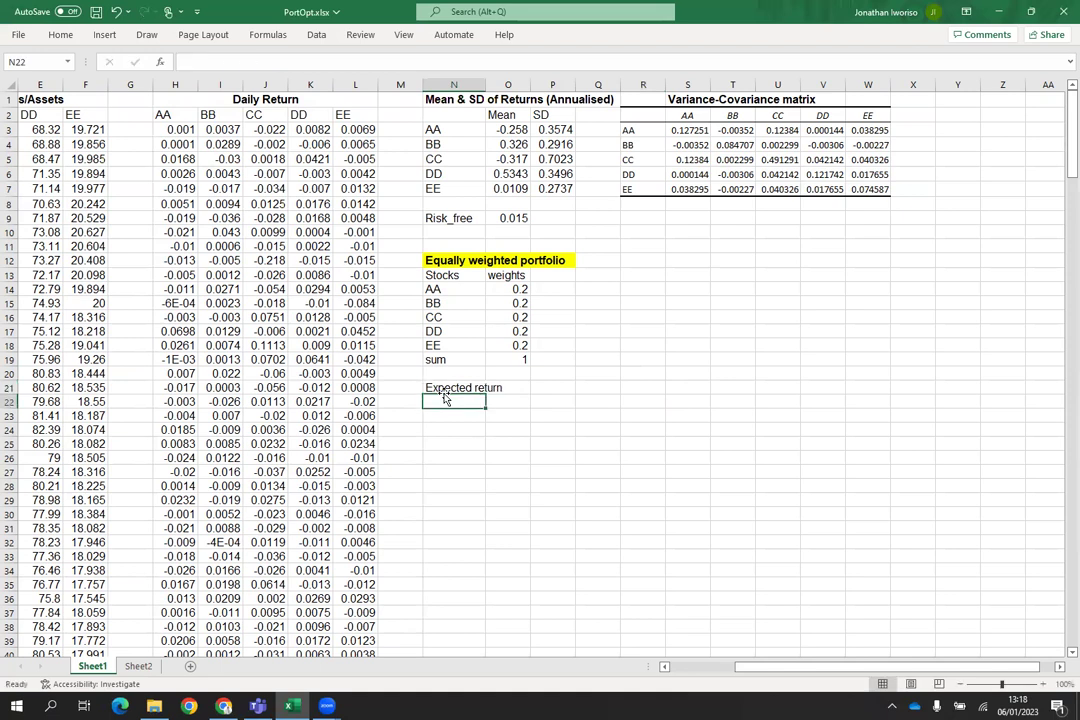
type("Std")
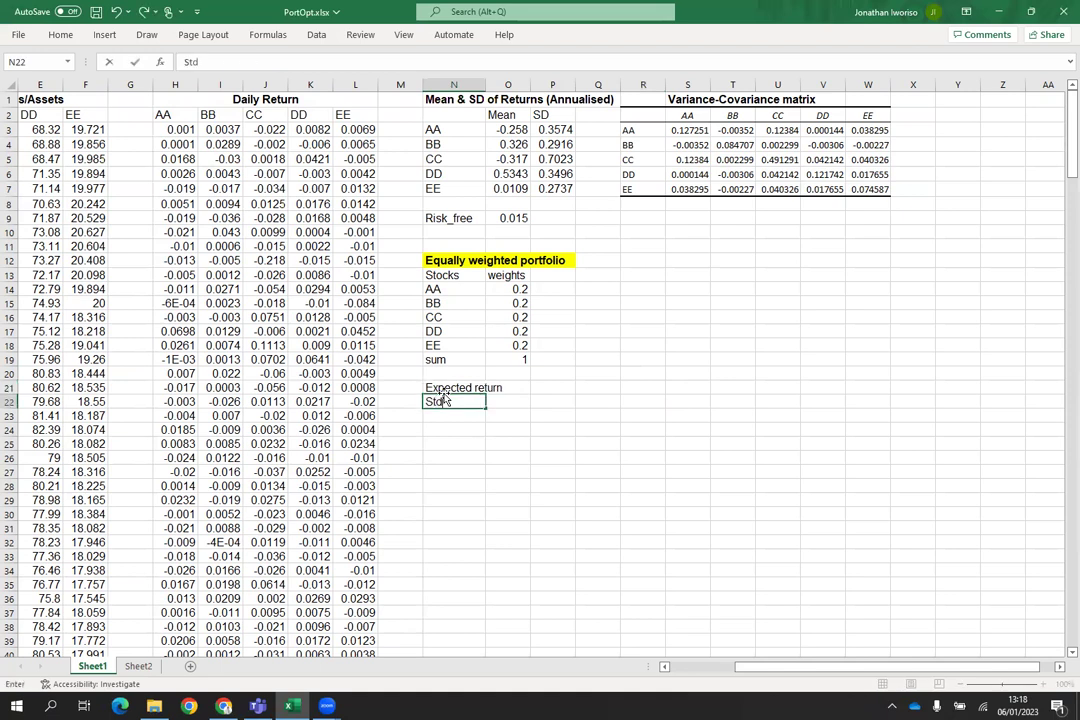
type(" Dev")
key("Return")
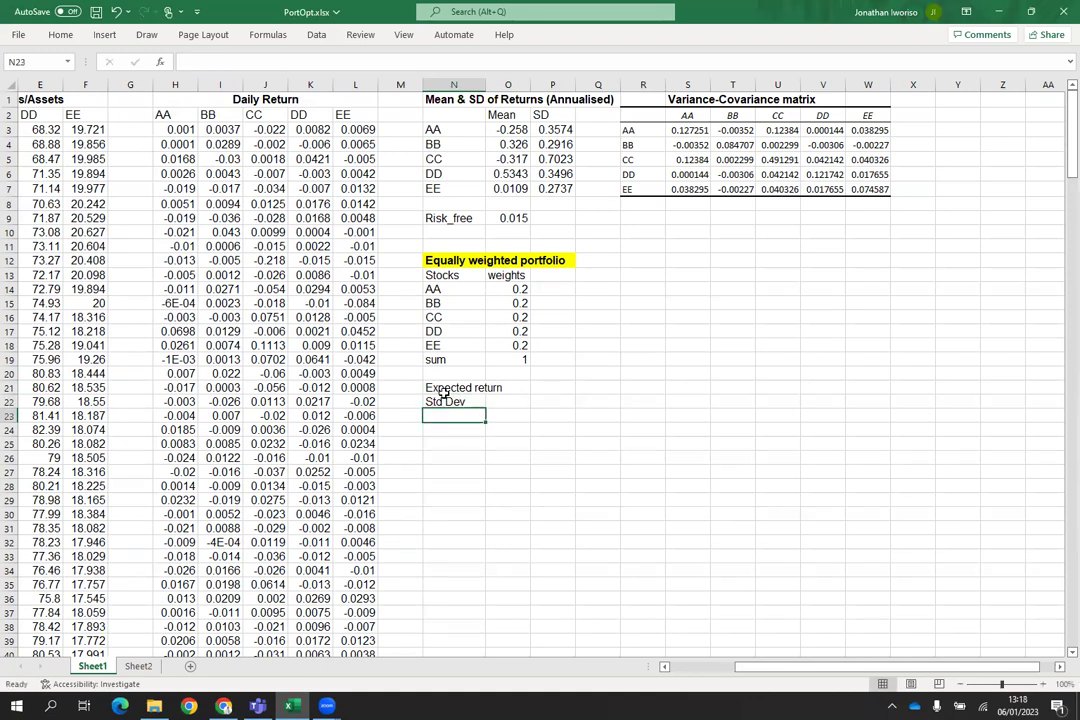
Step: Enter the label "Sharpe ratio" in cell N24 and widen column N to fit the labels
key("Return")
type("Sha")
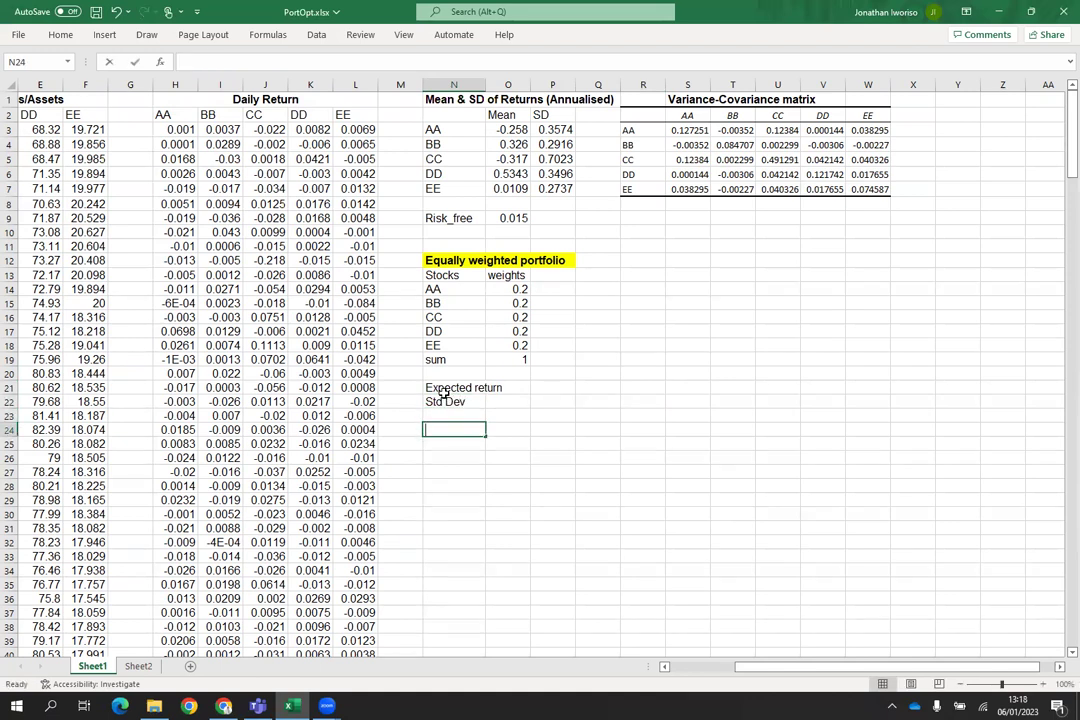
type("r")
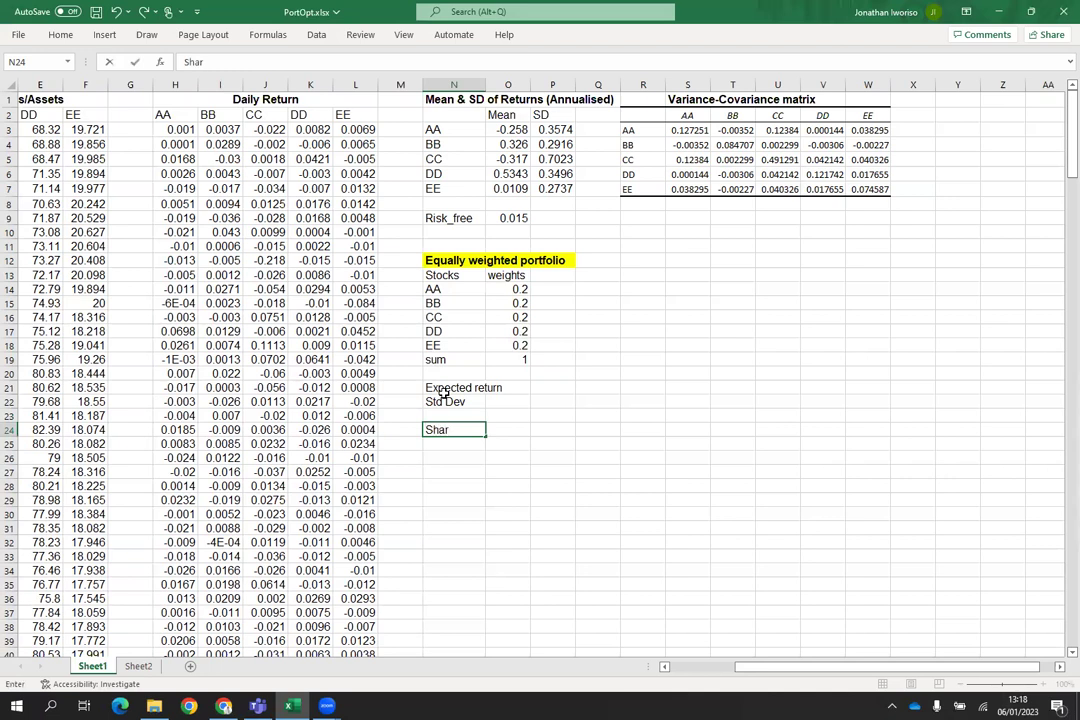
type("pe ratio")
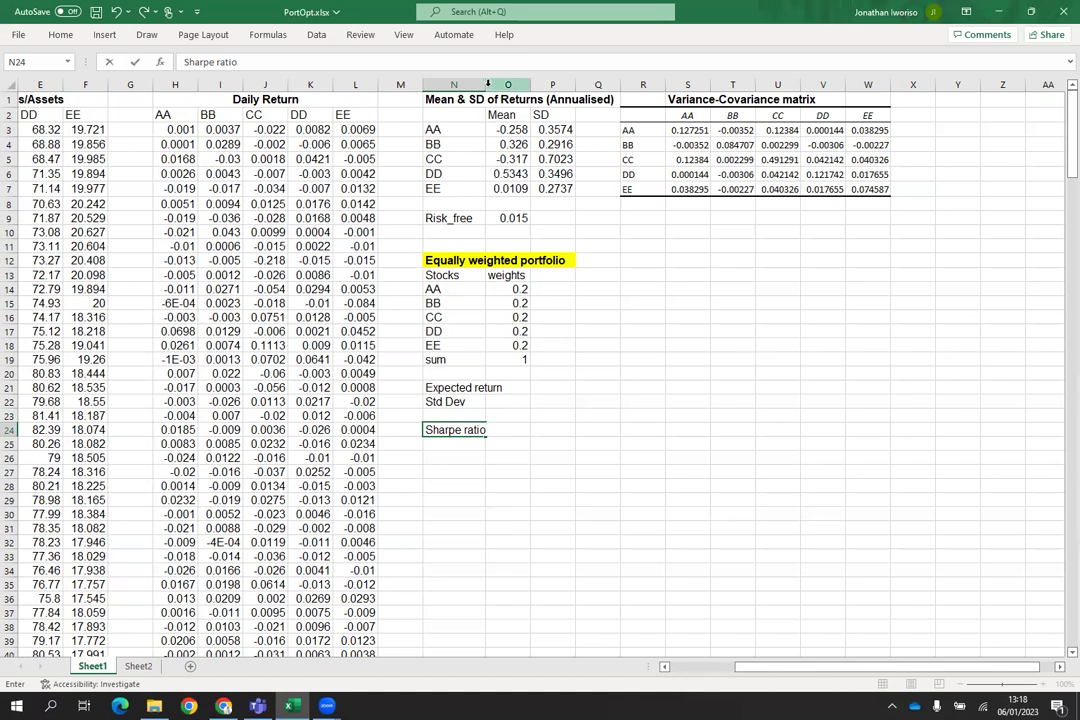
left_click(478, 129)
left_click_drag(482, 86, 510, 85)
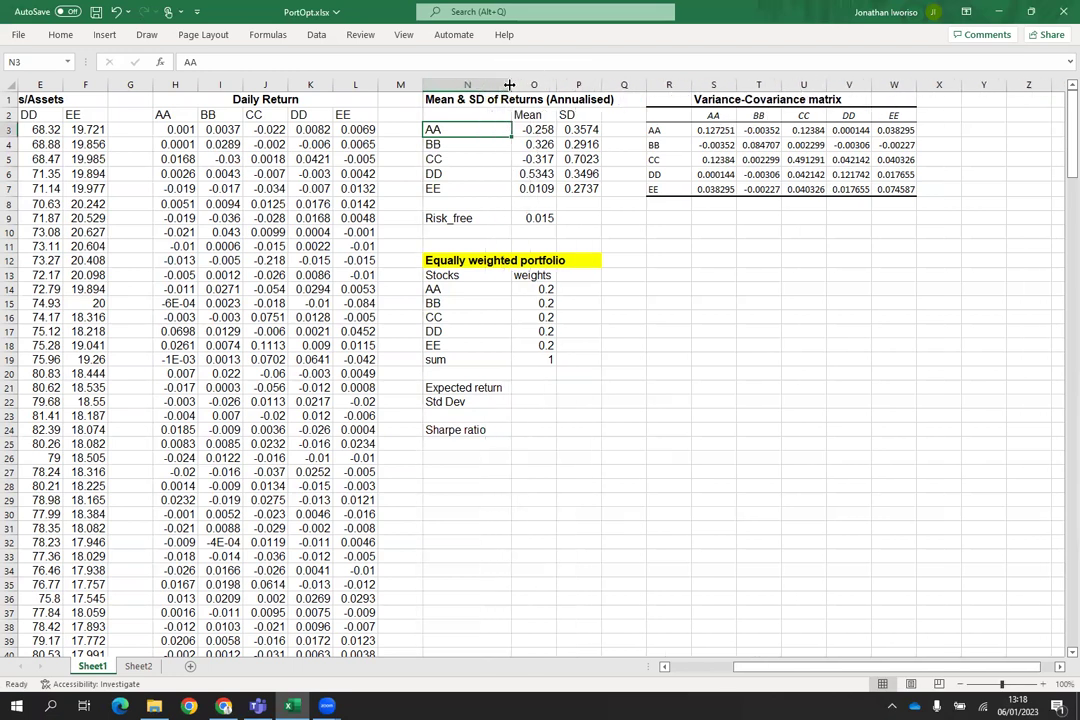
Step: Calculate the portfolio's expected return in cell O21 with =MMULT(TRANSPOSE(O14:O18),O3:O7)
left_click(543, 390)
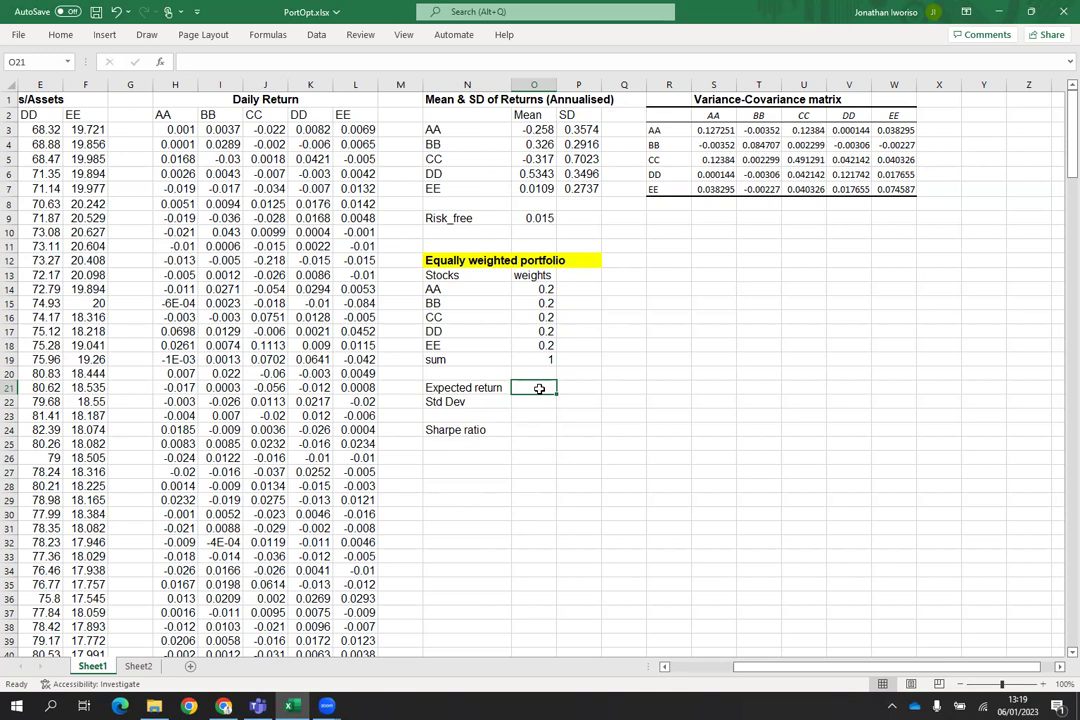
type("=")
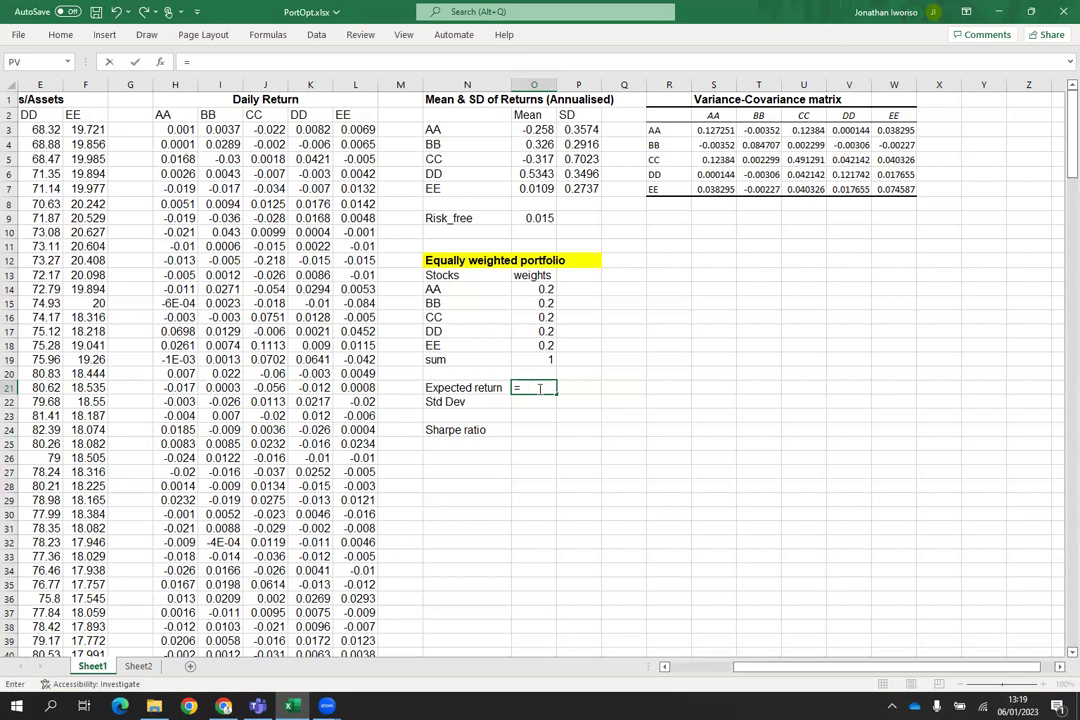
type("mmult")
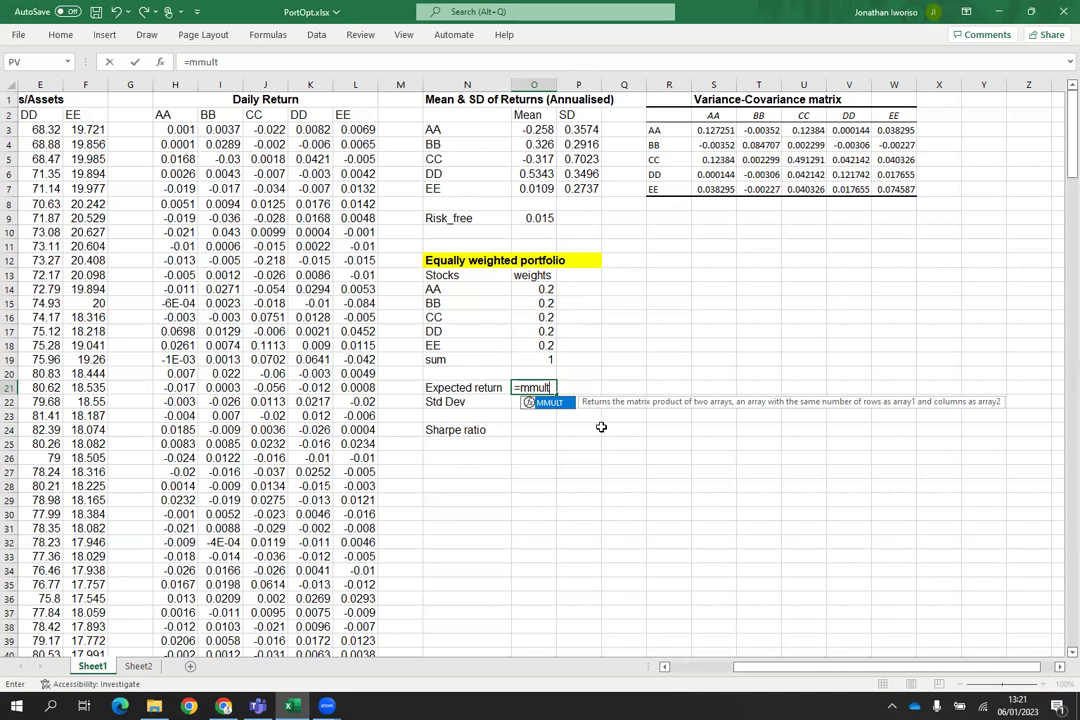
type("(")
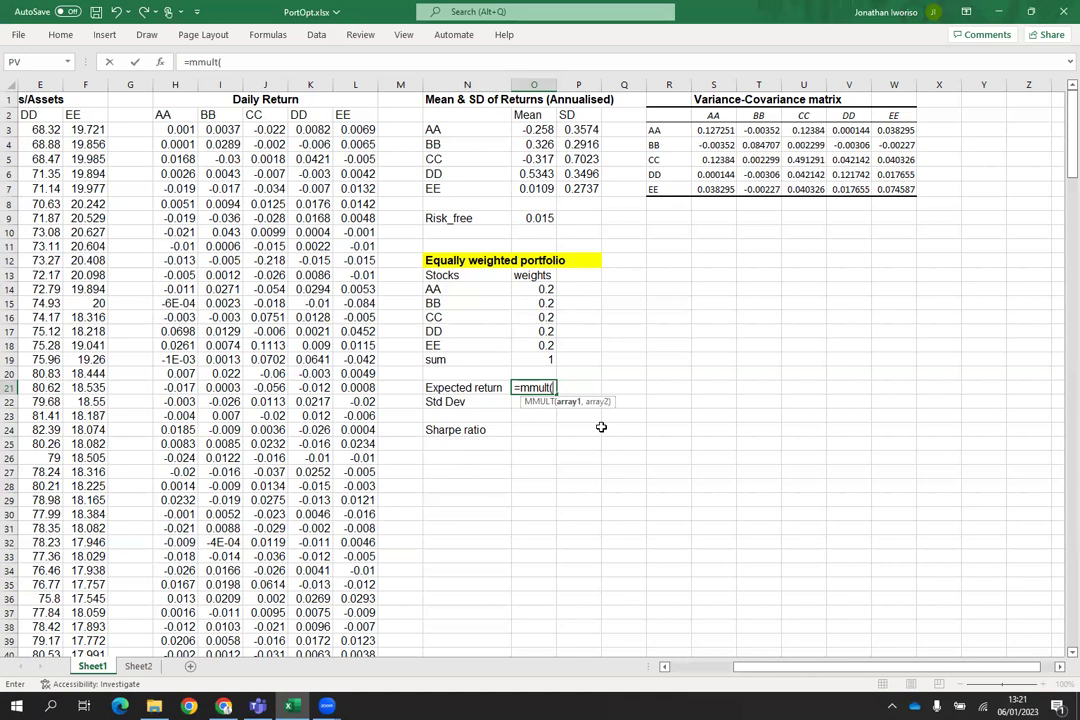
type("transpose")
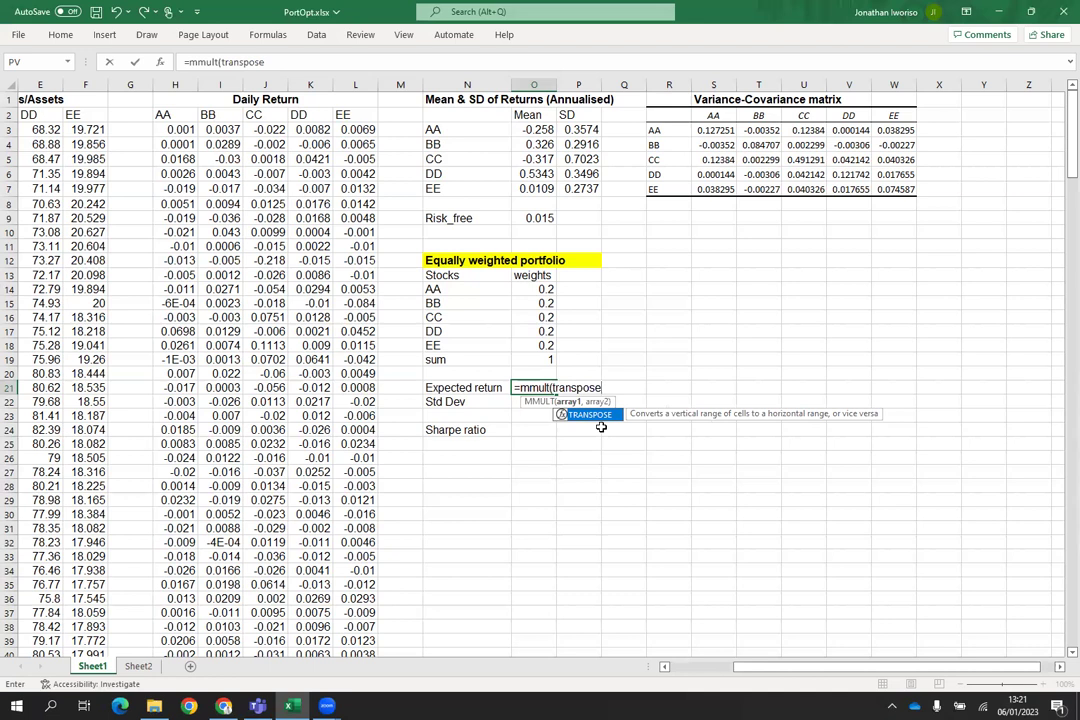
type("(")
left_click_drag(540, 289, 546, 344)
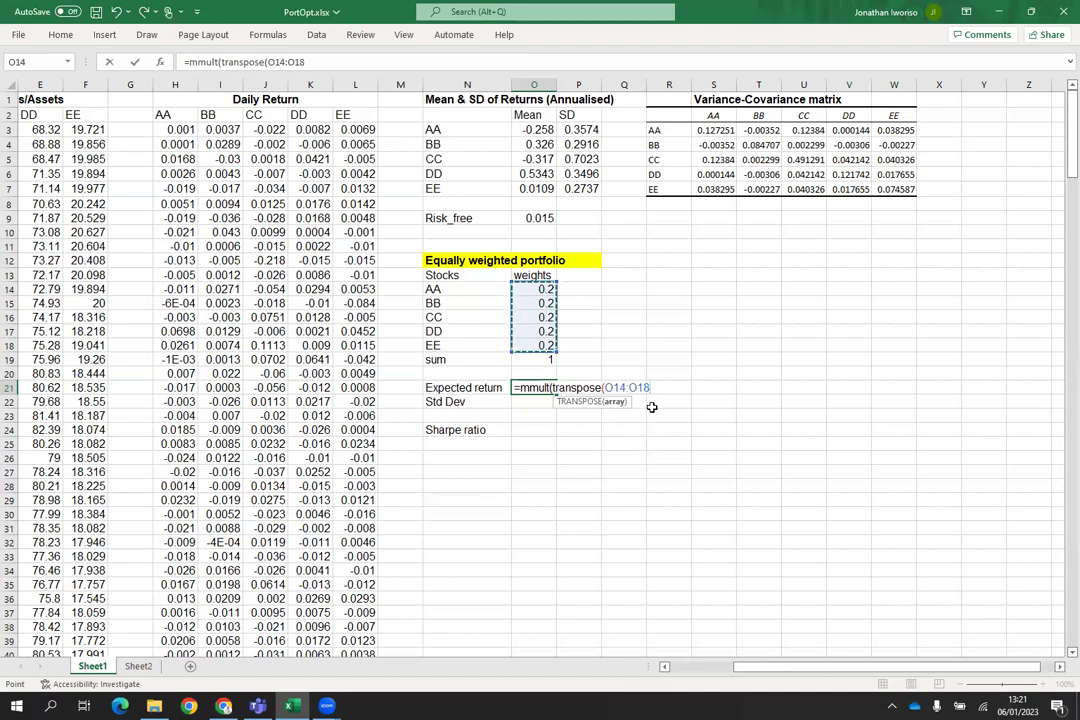
type(")")
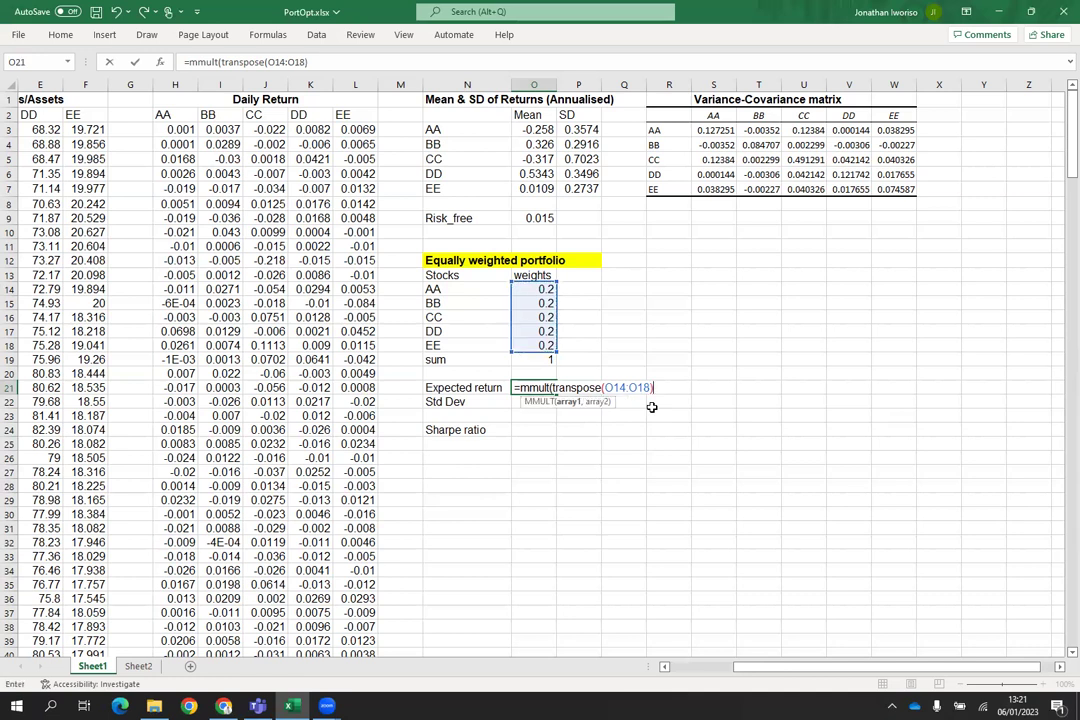
type(",")
left_click(540, 130)
left_click_drag(540, 130, 538, 188)
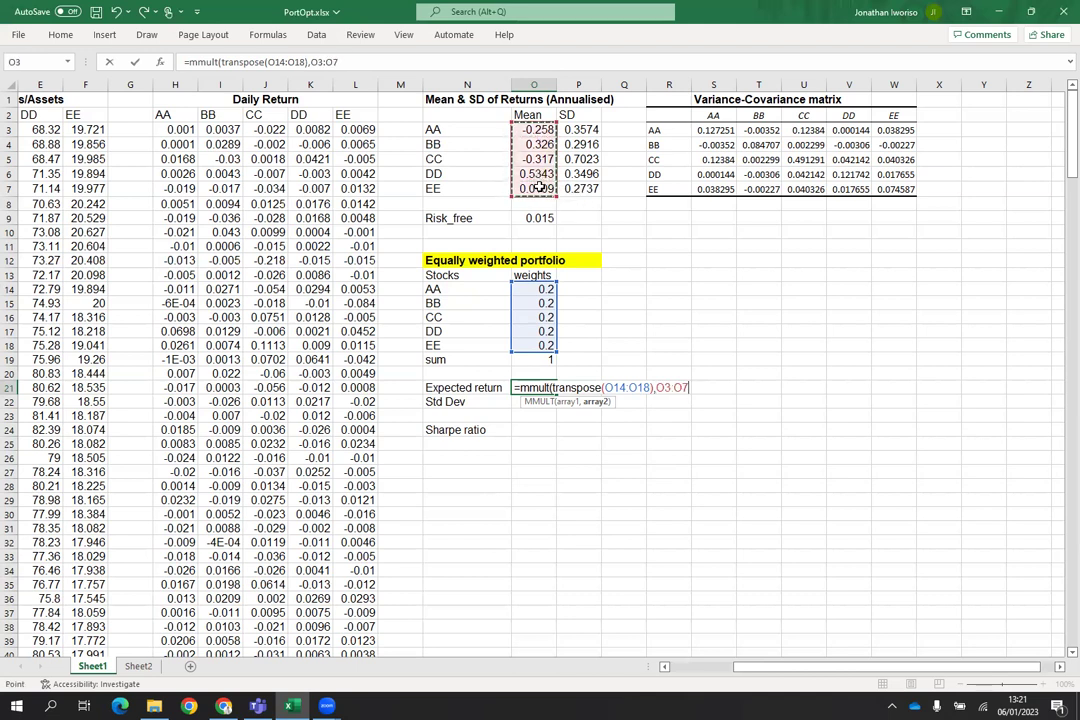
type(")")
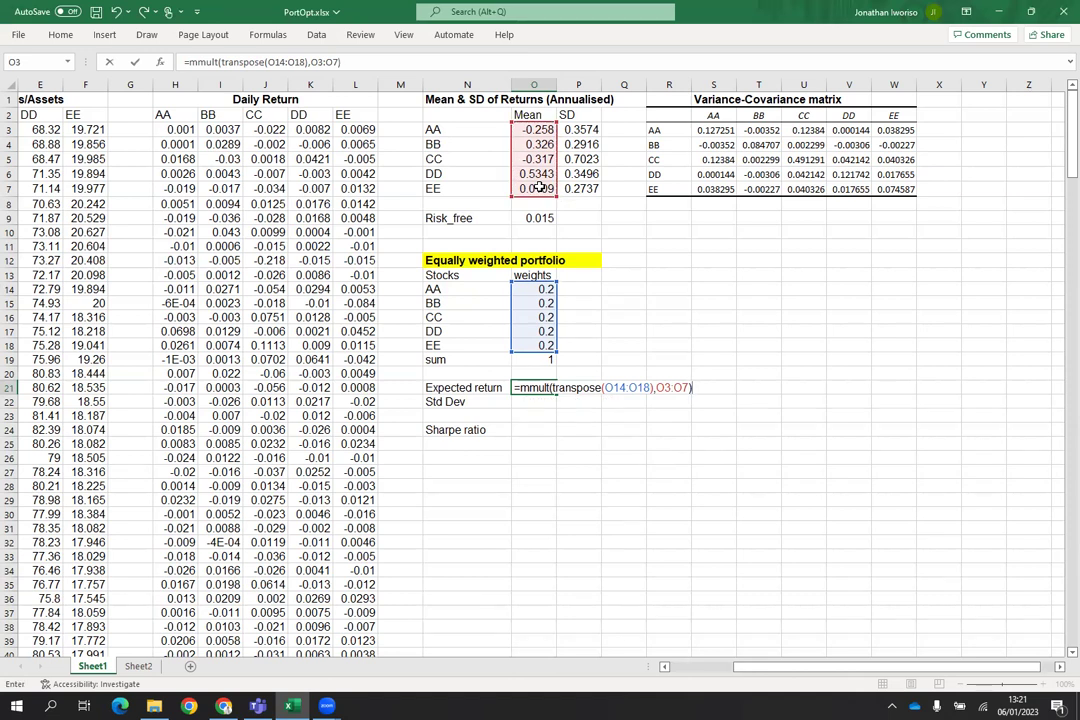
key("Return")
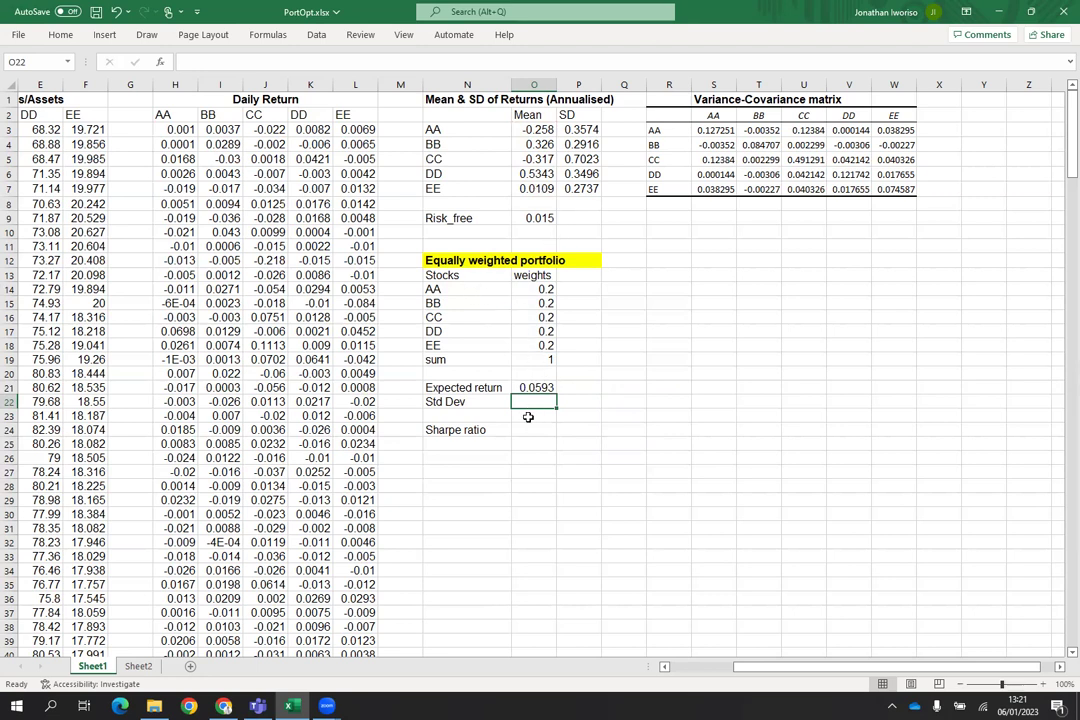
Step: Calculate the portfolio's standard deviation in cell O22 with =SQRT(MMULT(MMULT(TRANSPOSE(O14:O18),S3:W7),O14:O18))
type("=")
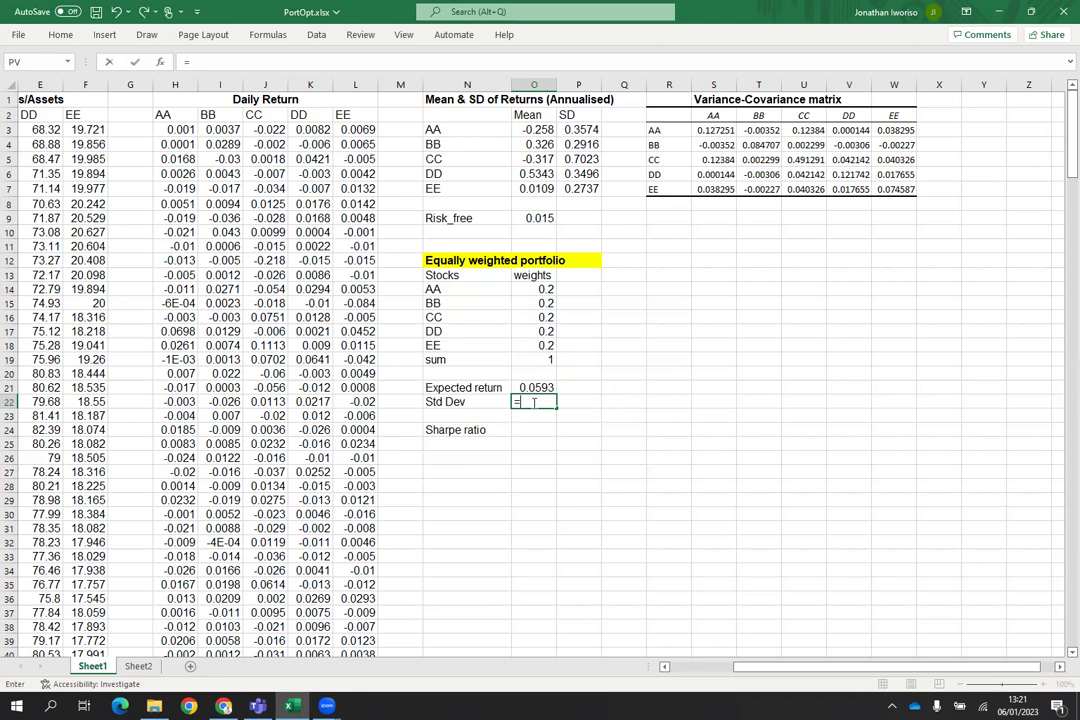
type("sqrt")
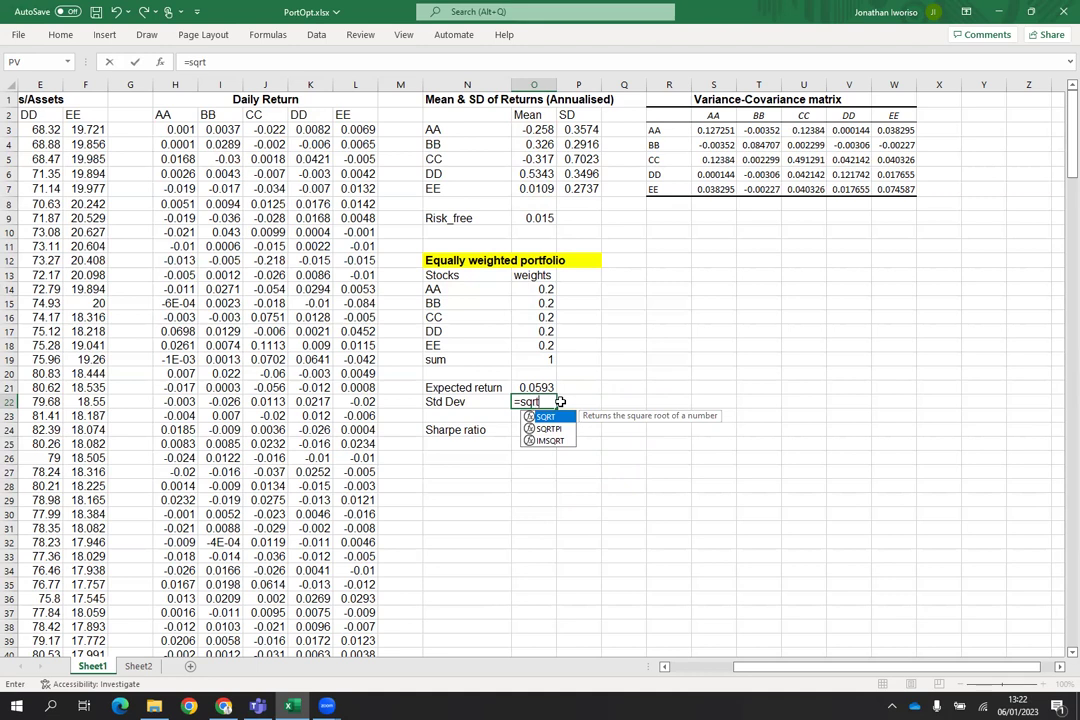
type("(")
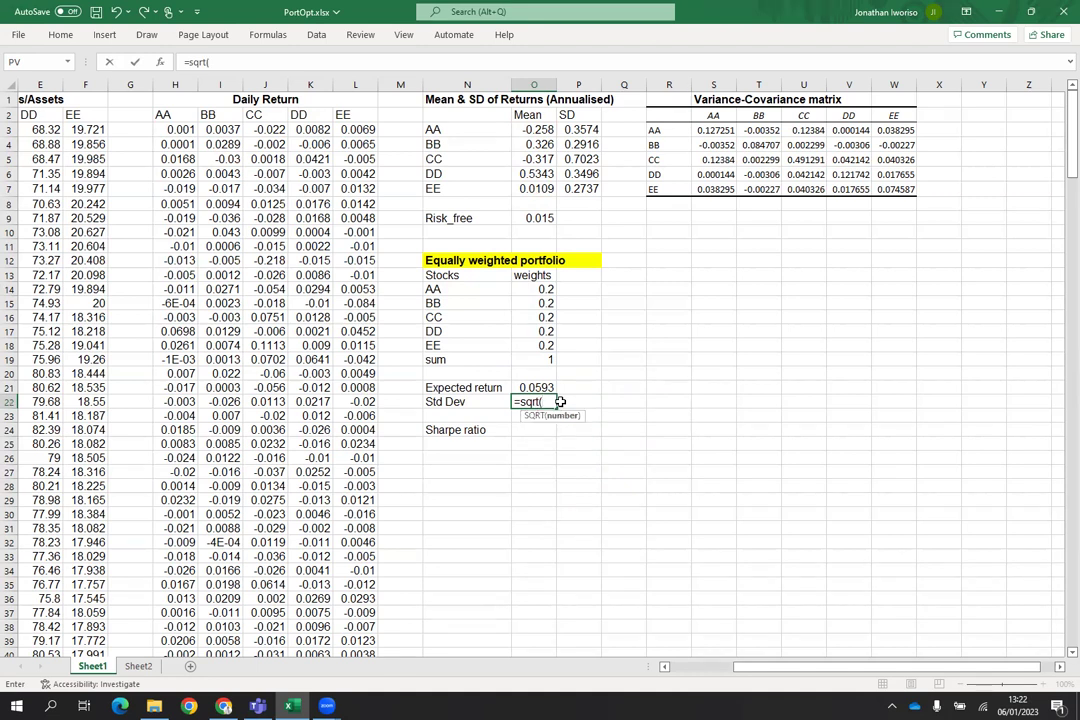
type("m")
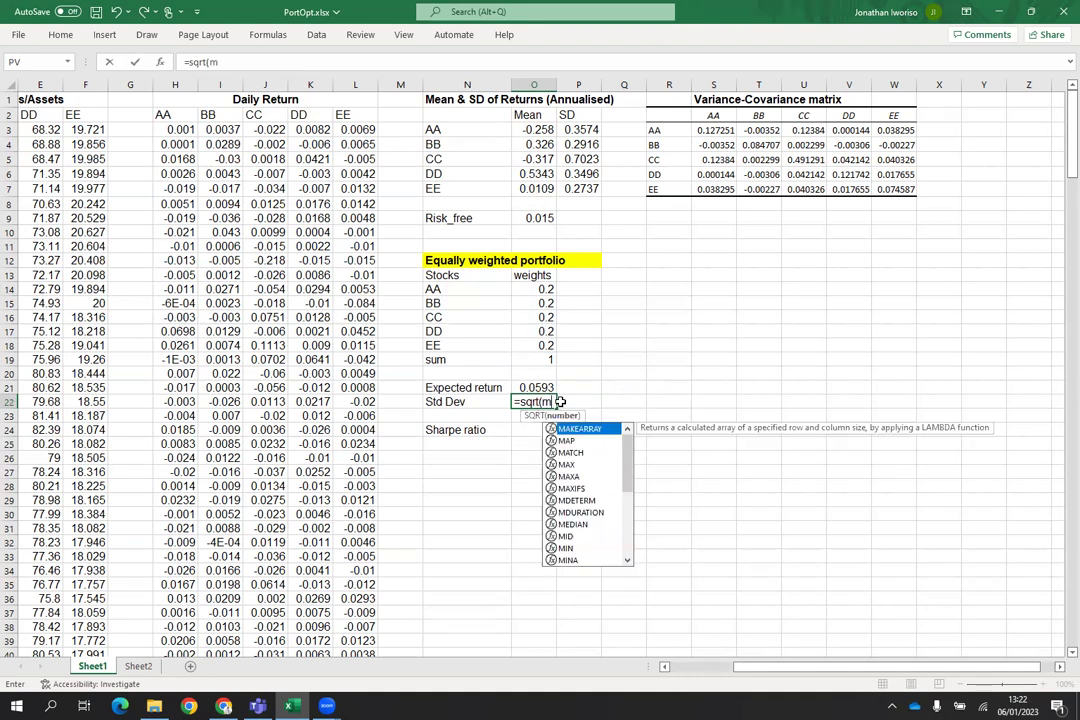
type("mult(")
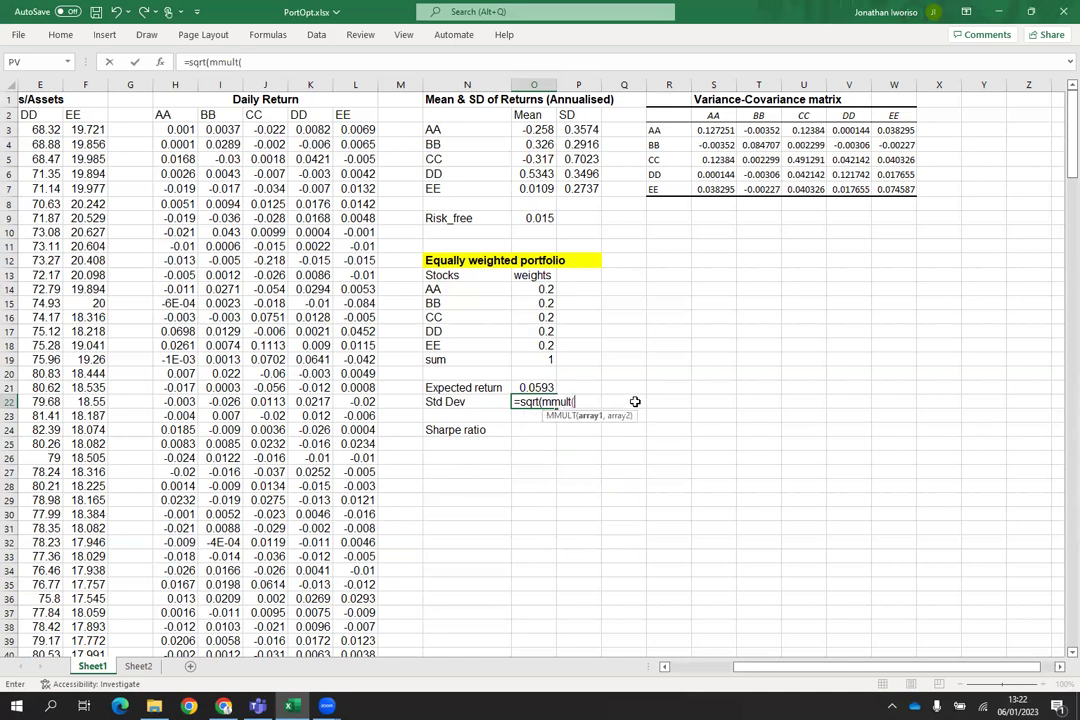
type("mmult")
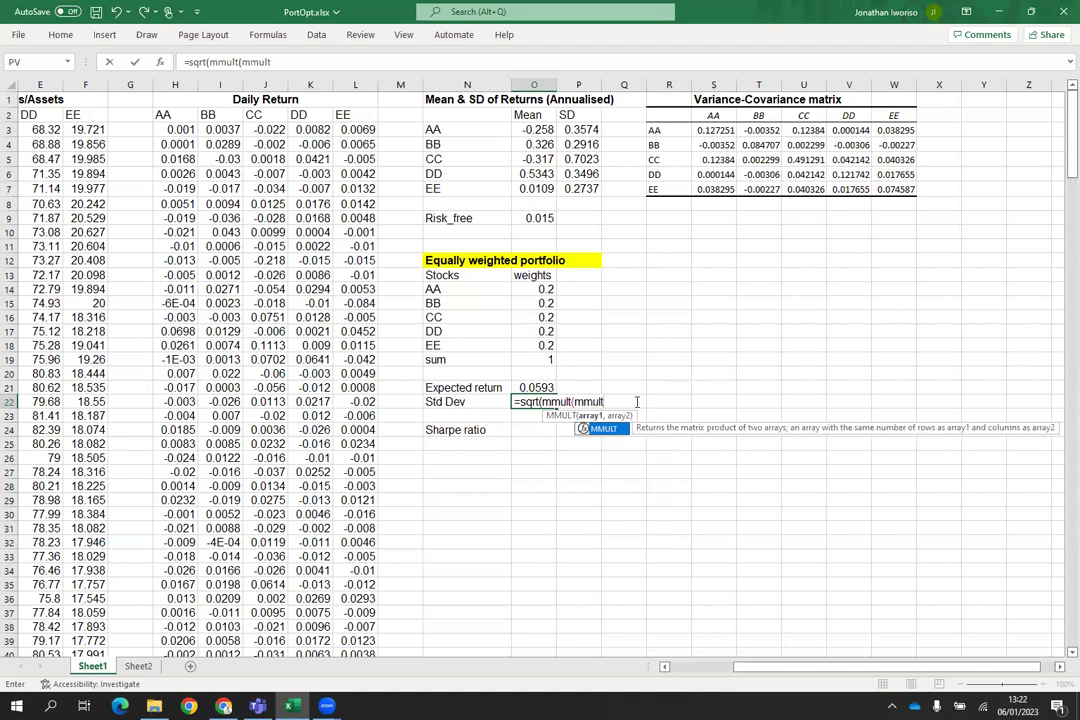
type("(")
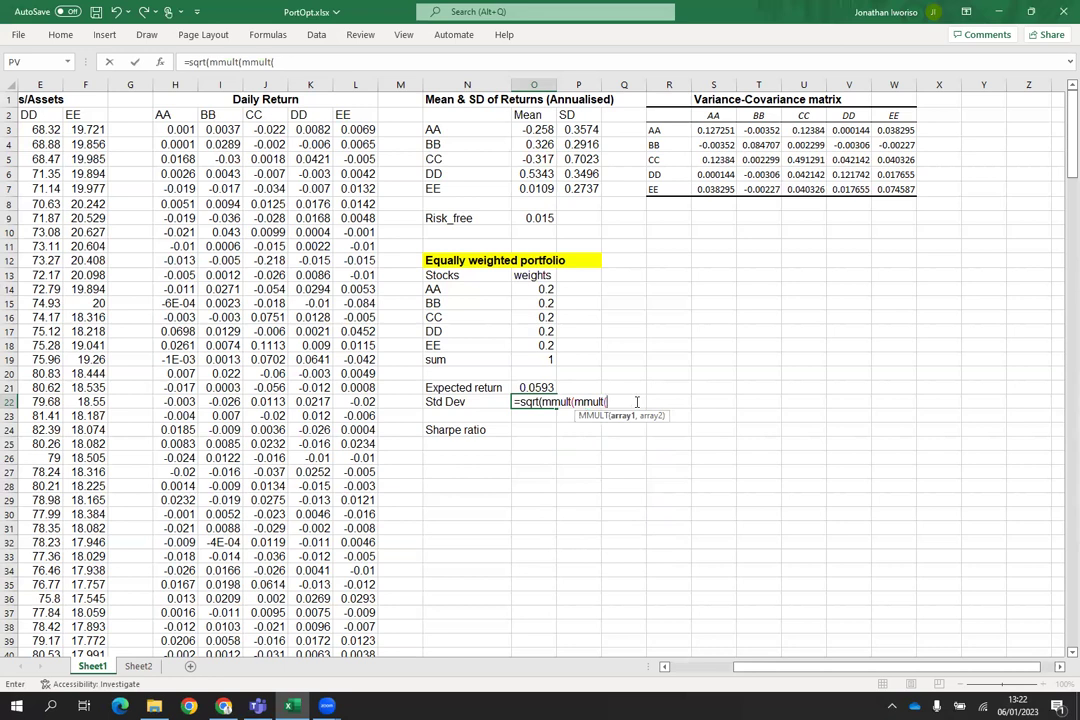
type("tran")
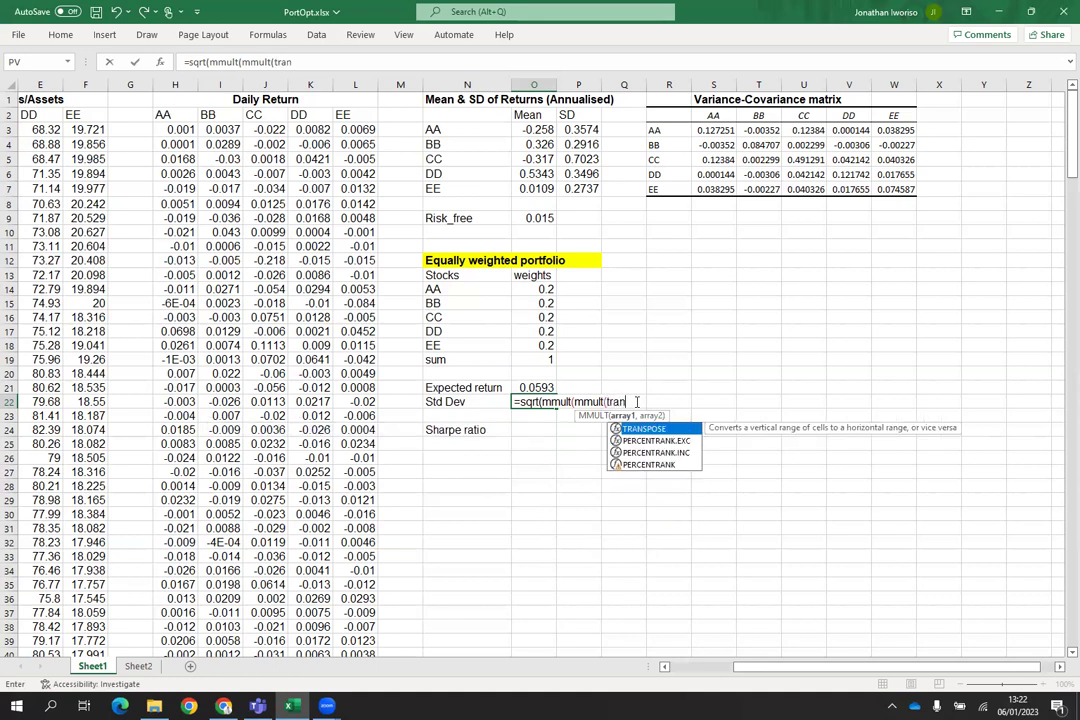
type("spose(")
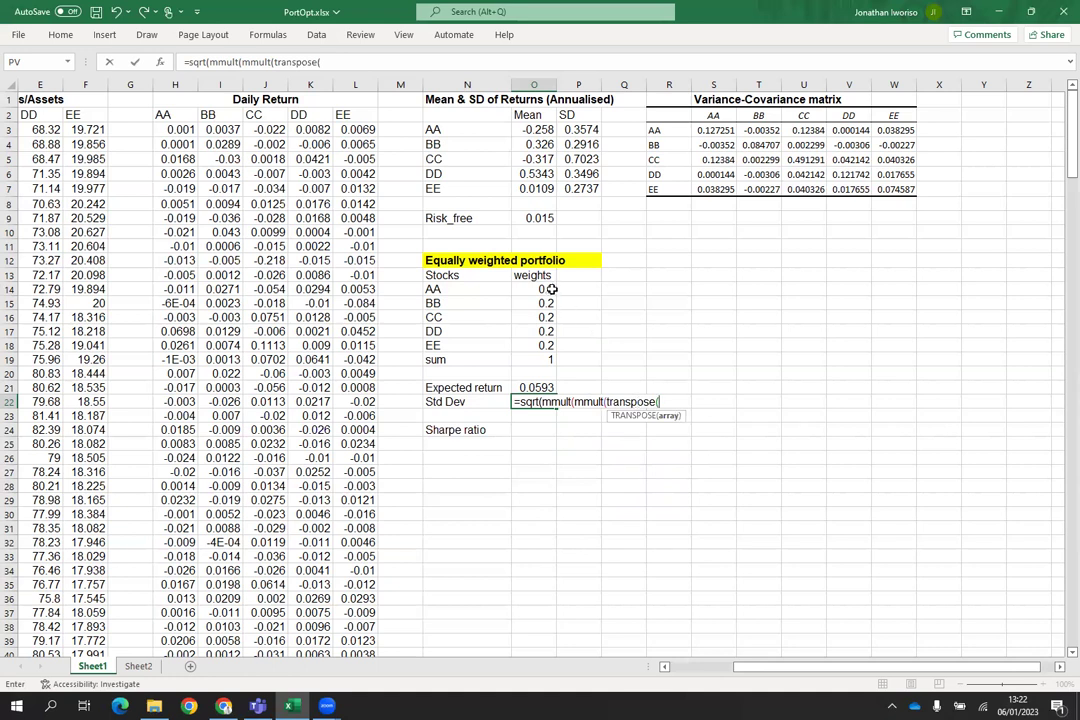
left_click_drag(546, 289, 552, 346)
type(")")
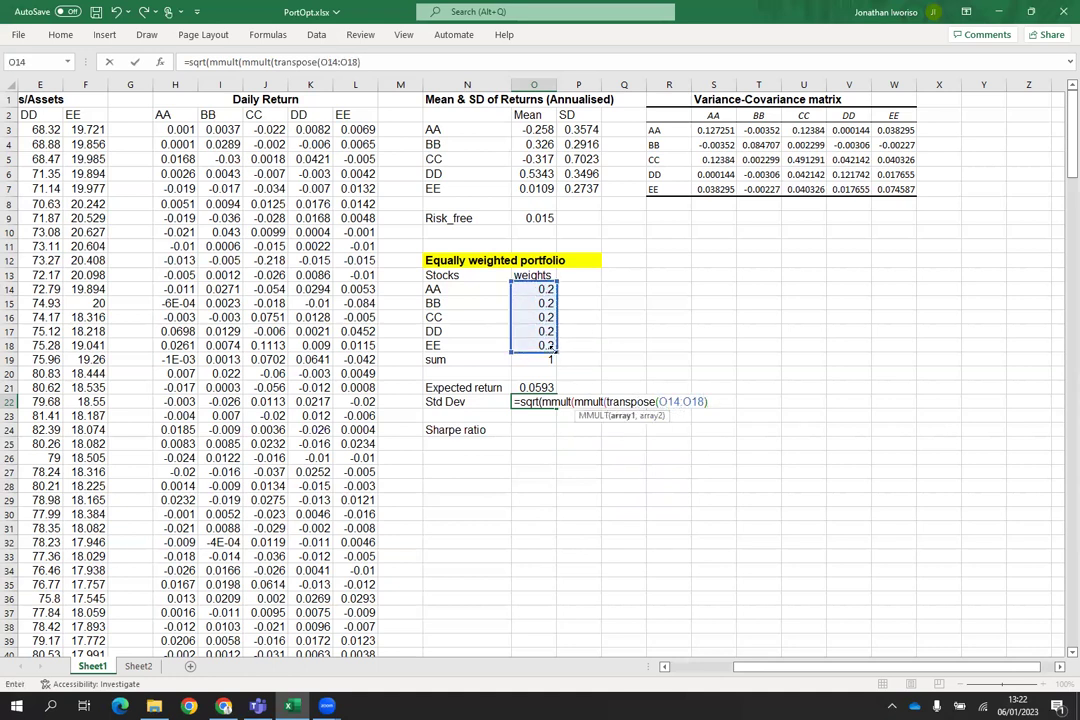
type(",")
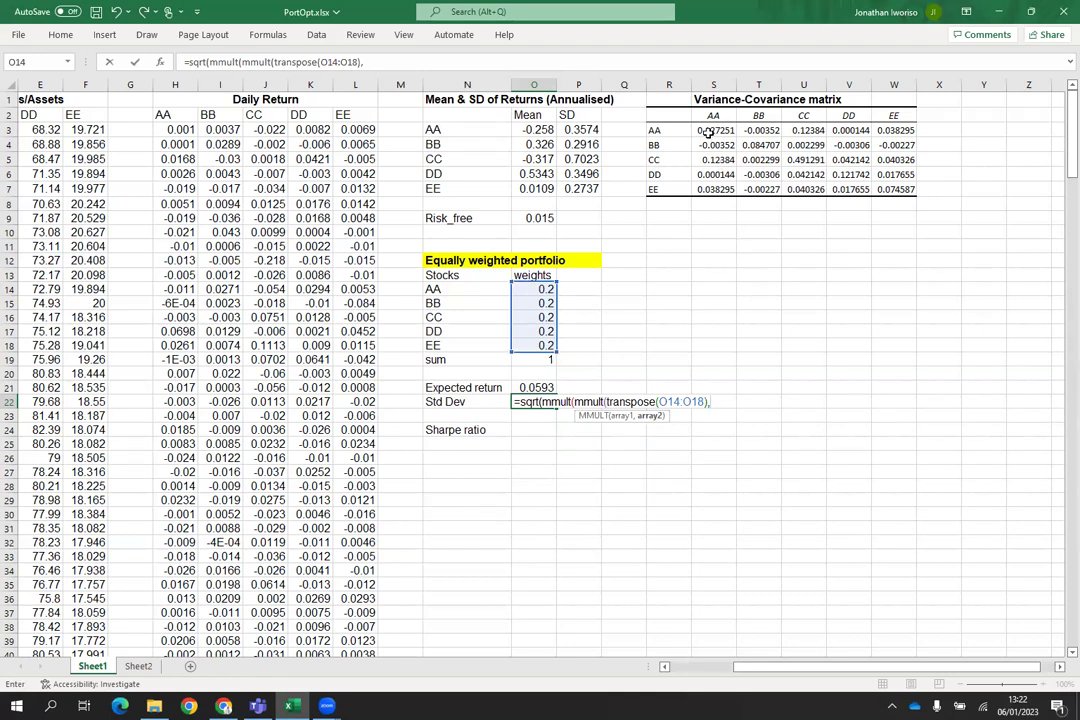
left_click_drag(708, 132, 899, 189)
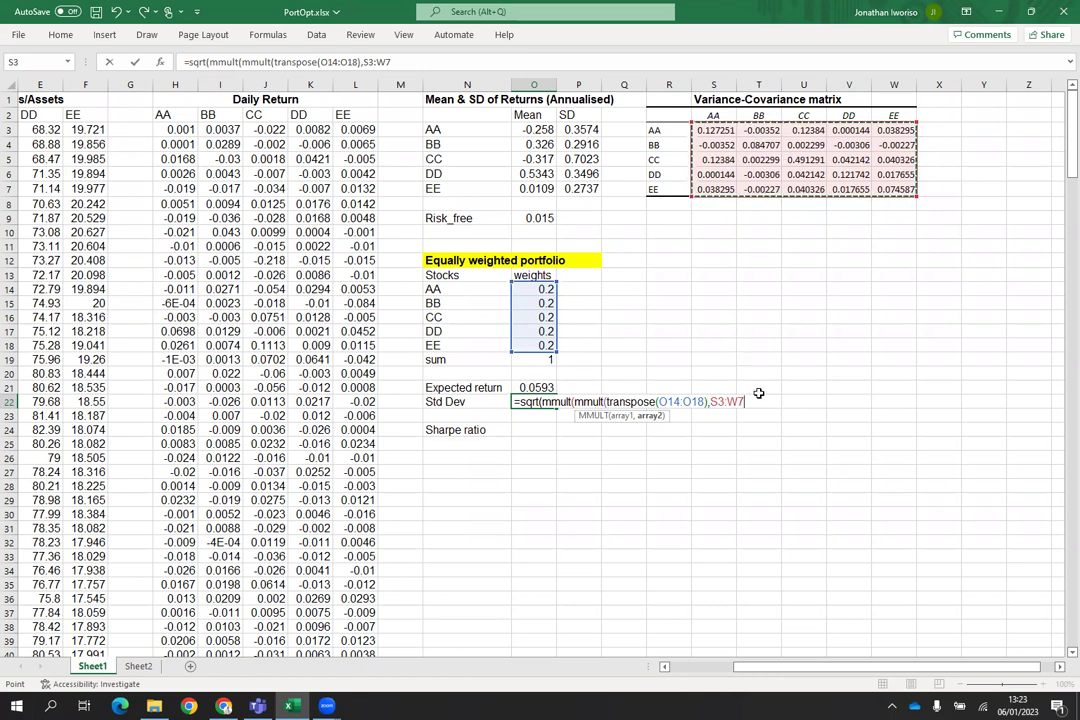
type(")")
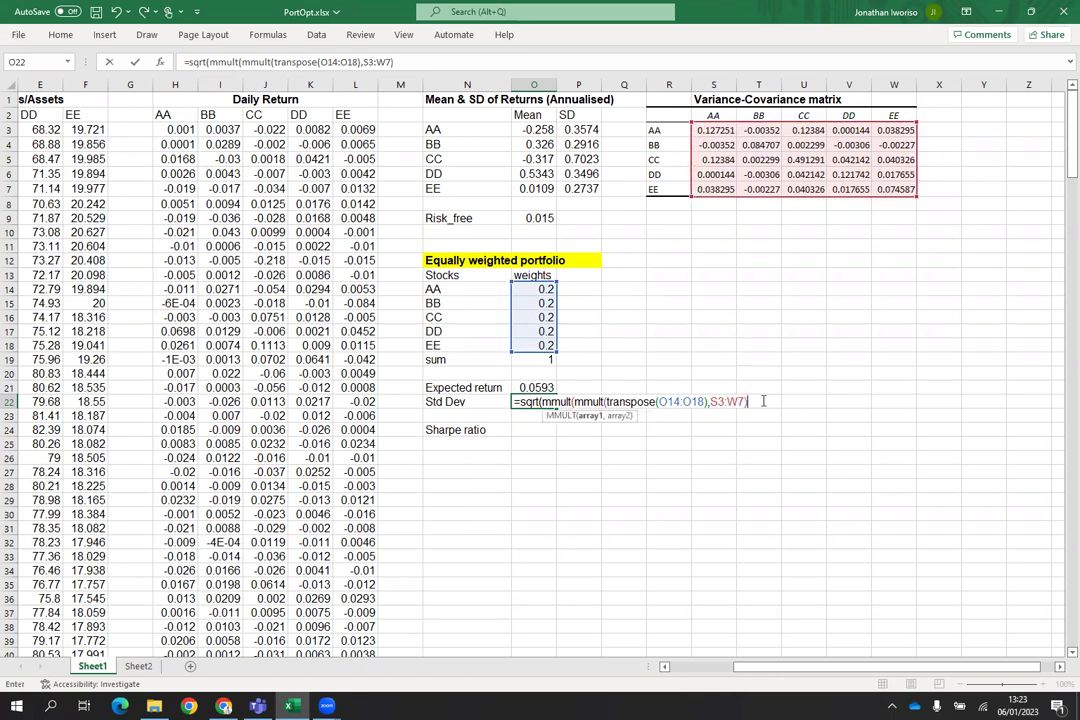
type(",")
left_click_drag(545, 289, 546, 343)
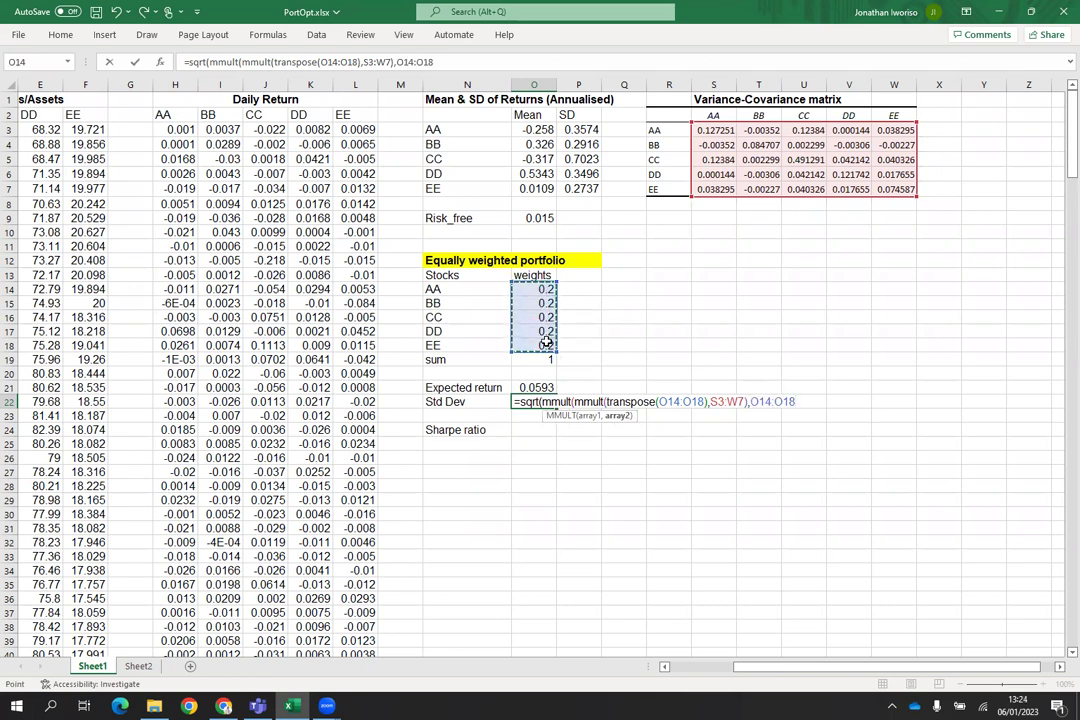
type("))")
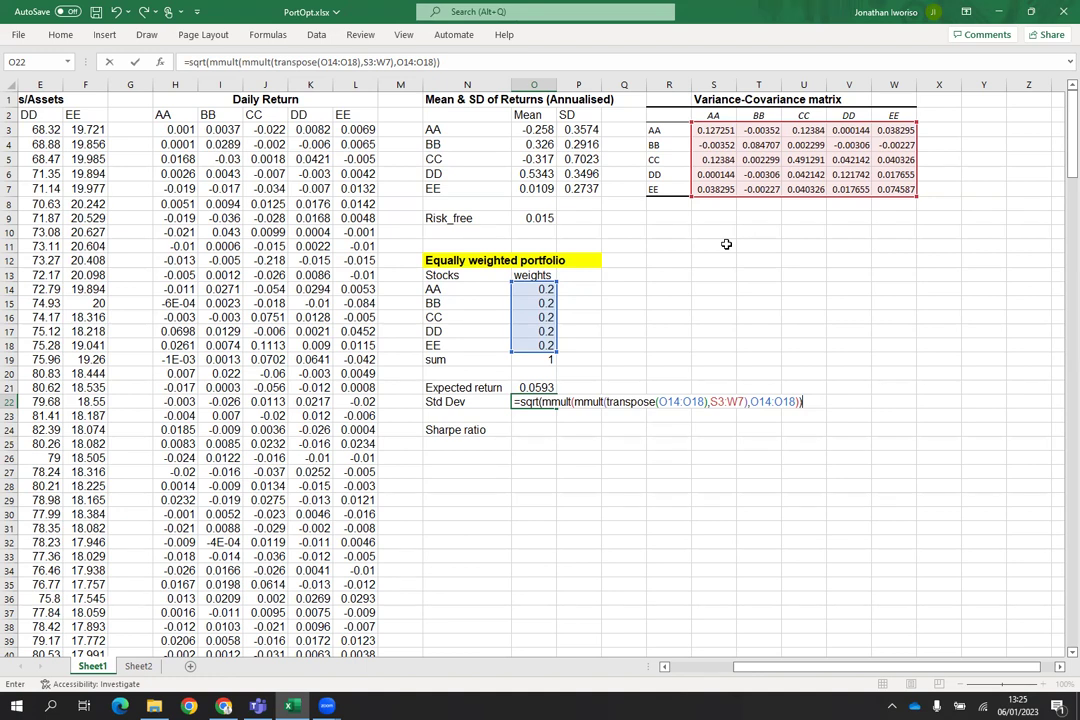
key("Return")
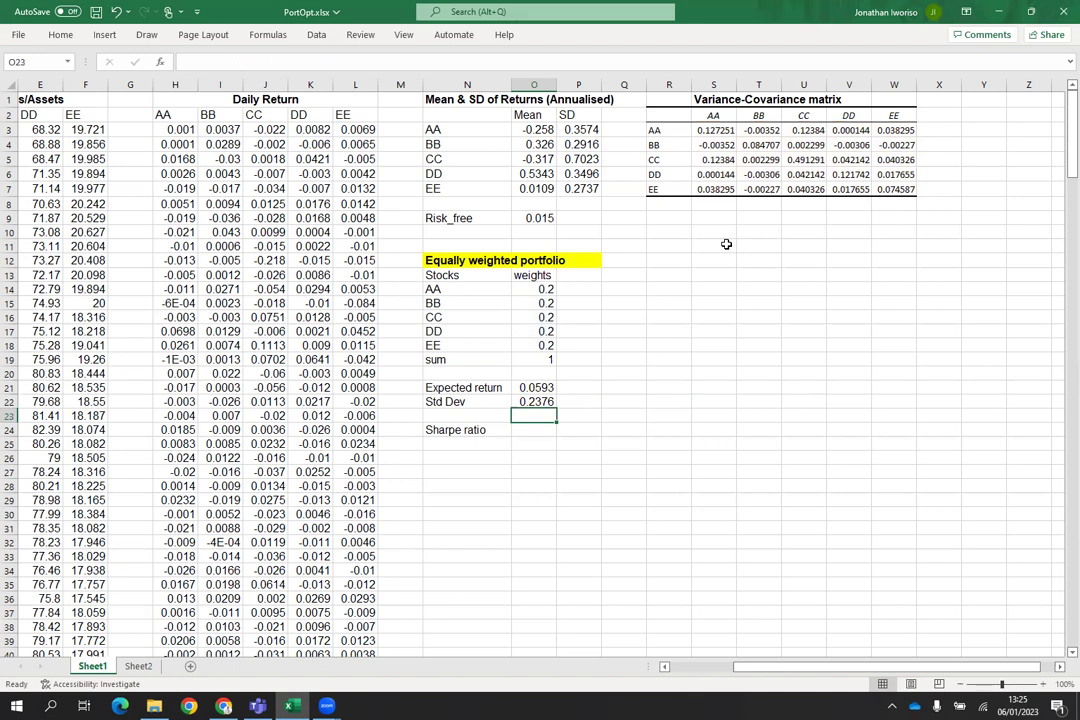
Step: Format the Risk_free label and its rate in N9:O9 as bold italic
left_click(444, 219)
left_click_drag(444, 219, 522, 218)
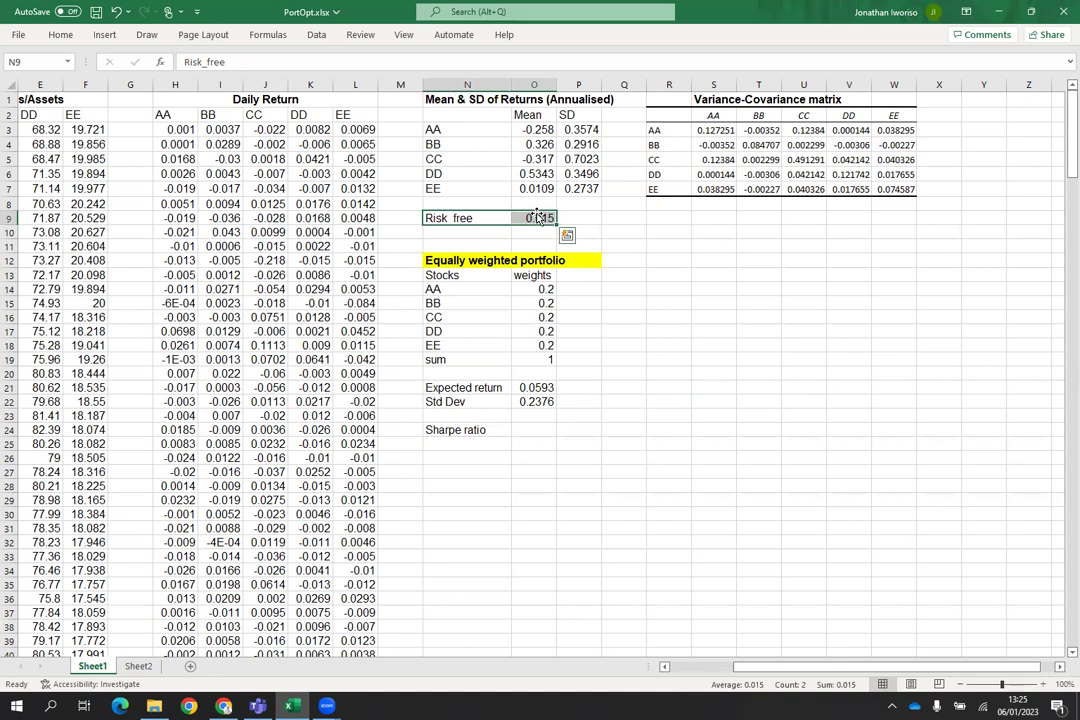
left_click(60, 34)
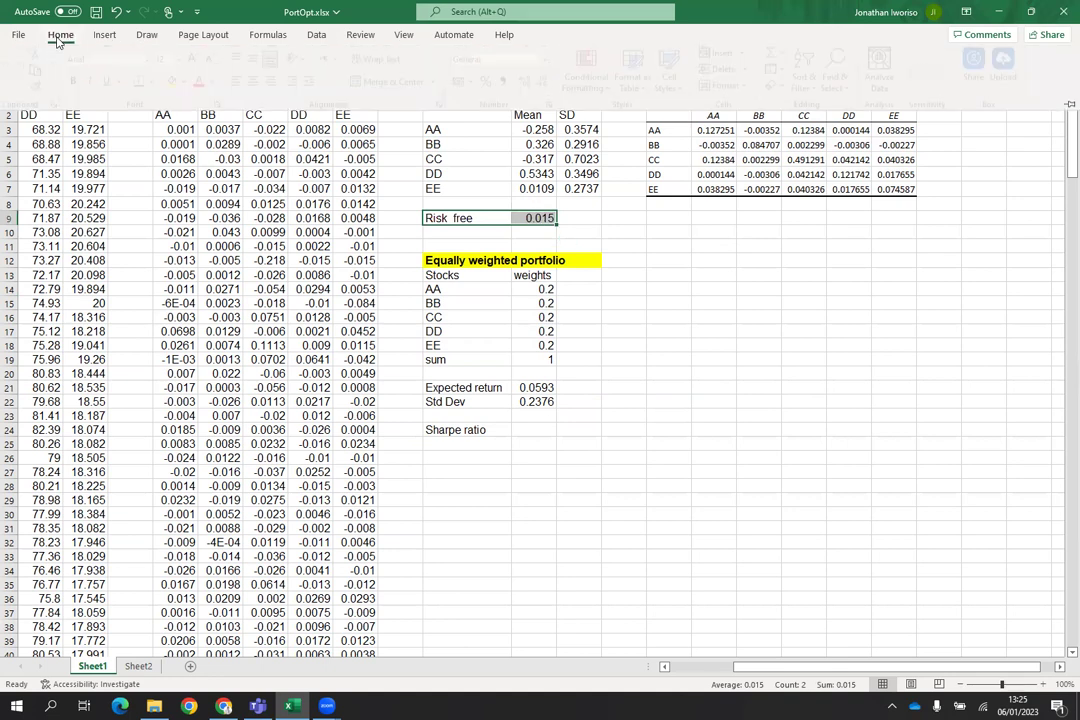
left_click(81, 83)
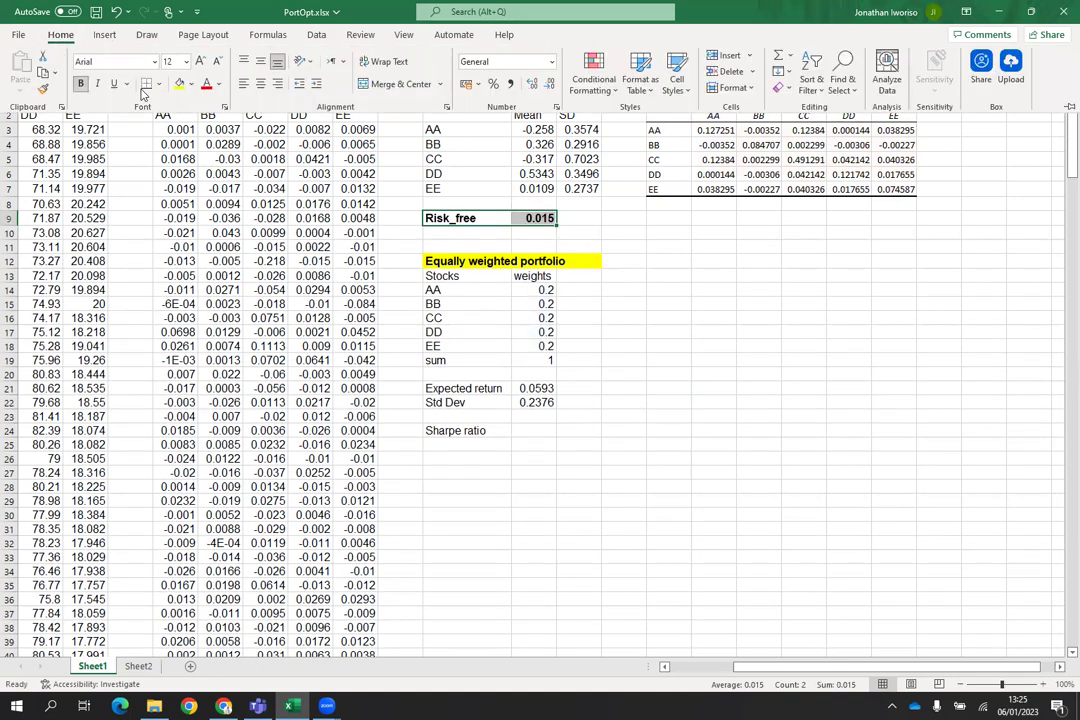
left_click(99, 84)
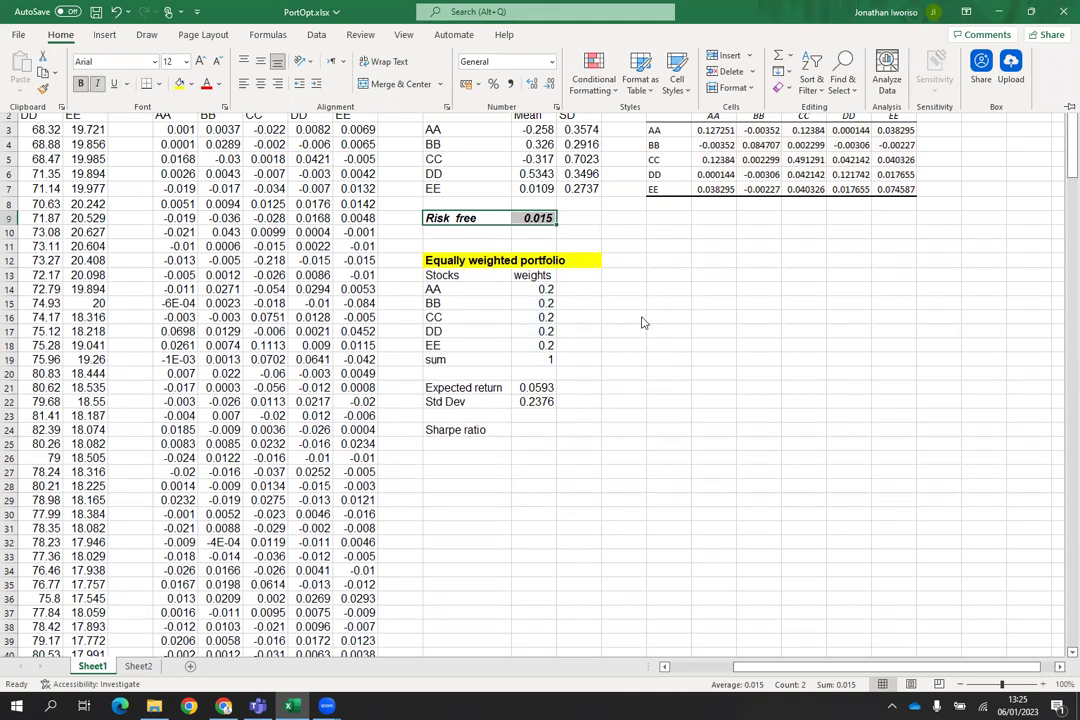
left_click(642, 316)
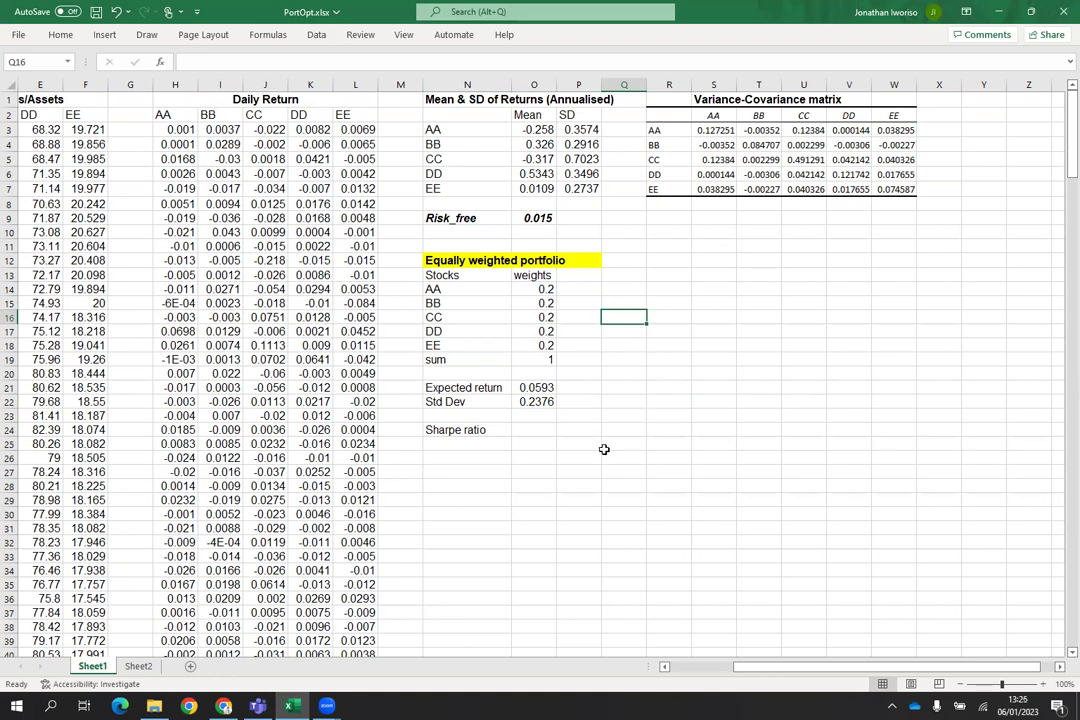
Step: Calculate the portfolio's Sharpe ratio in cell O24 with =(O21-O9)/O22
left_click(534, 429)
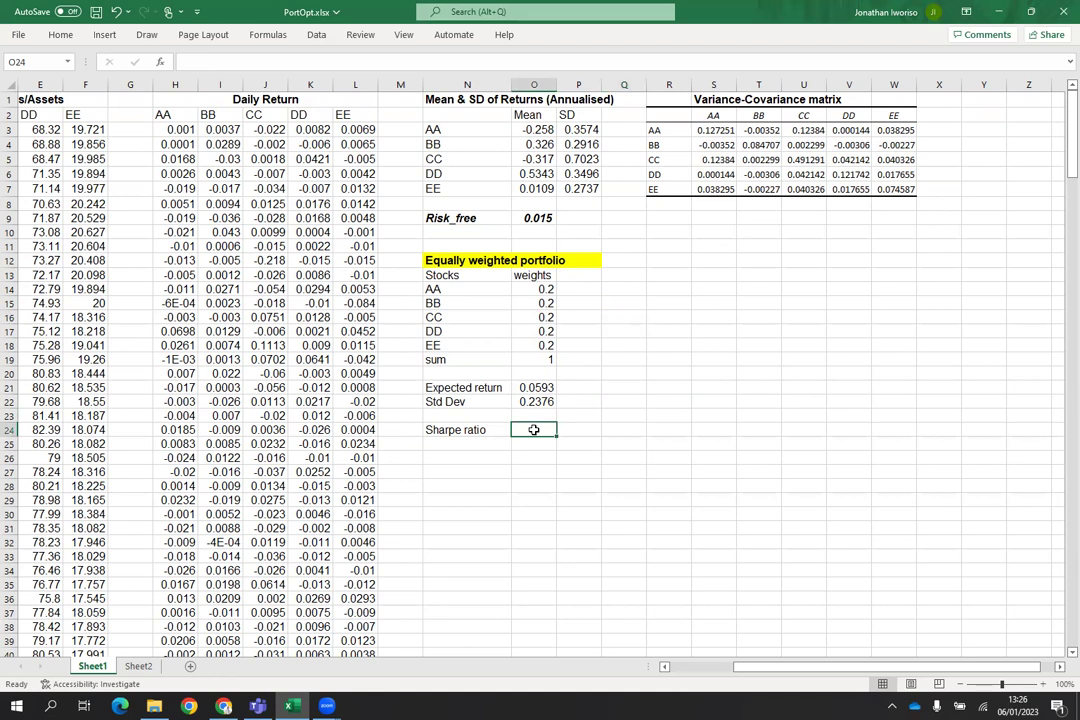
type("=")
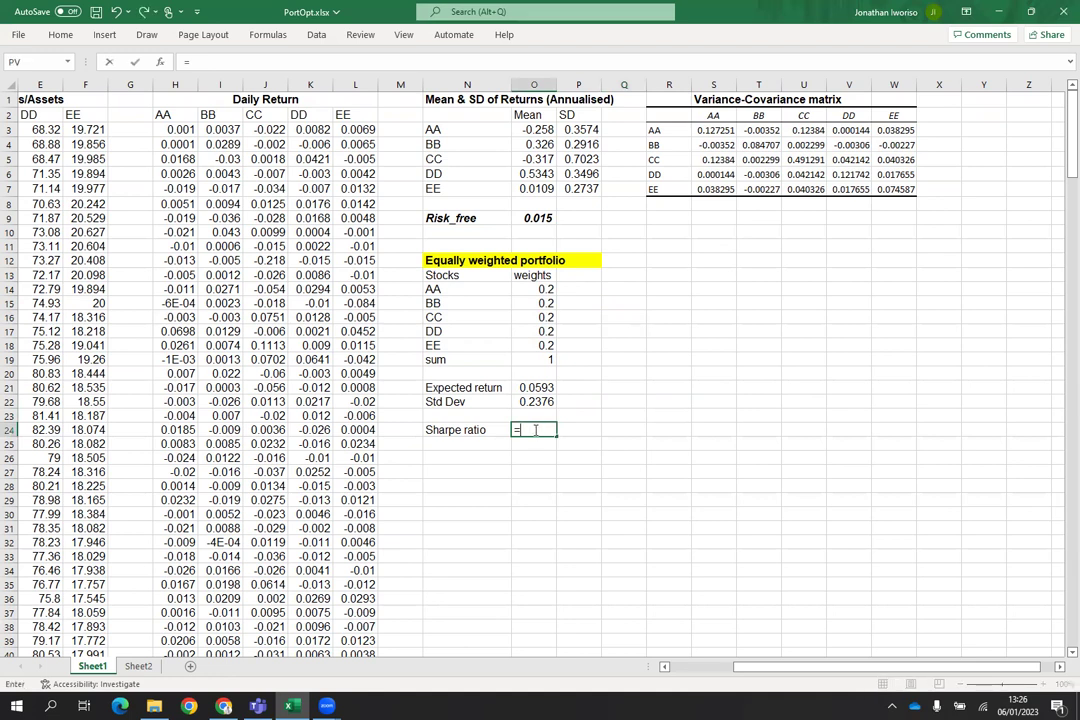
type("(")
left_click(535, 387)
type("-")
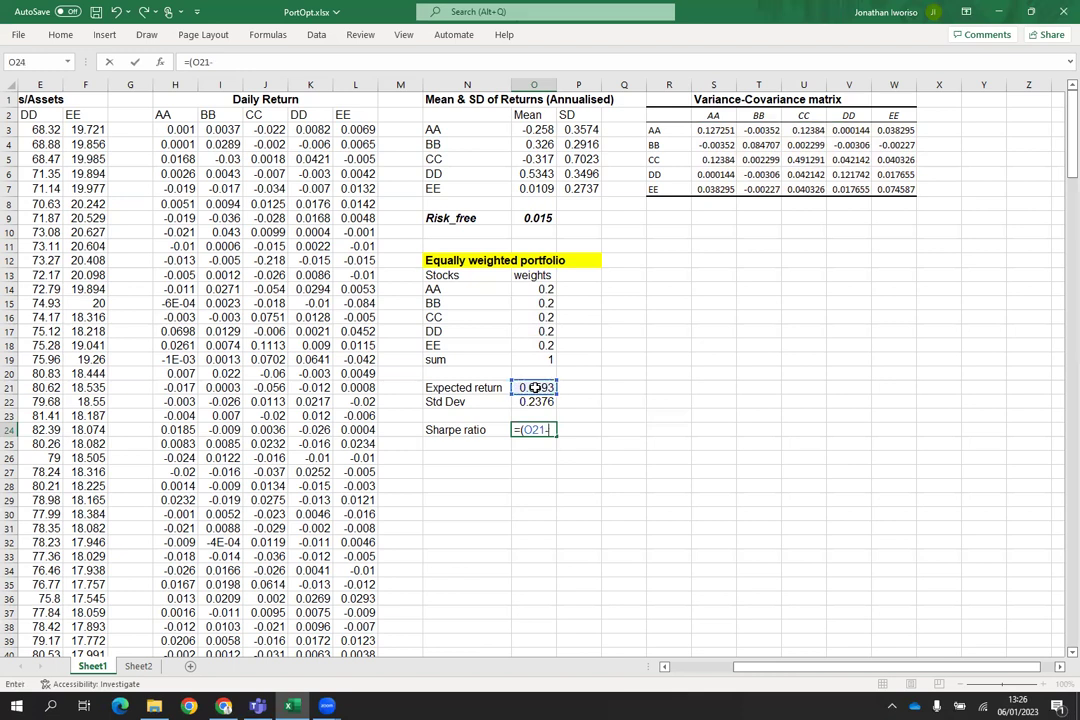
left_click(541, 219)
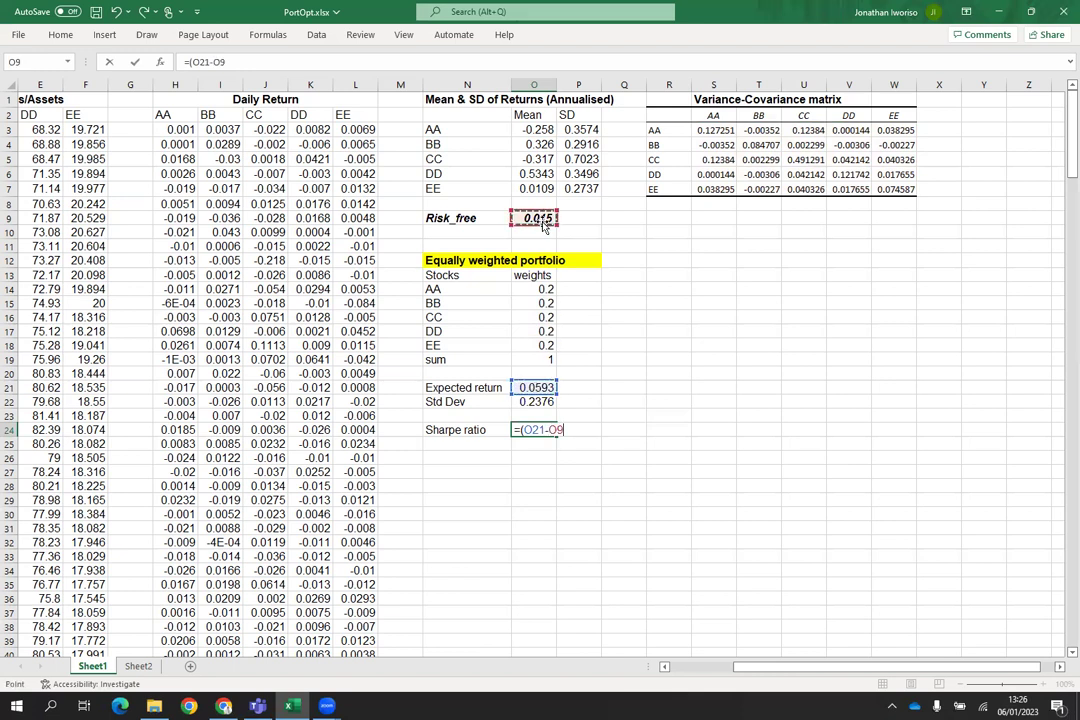
type(")/")
left_click(541, 404)
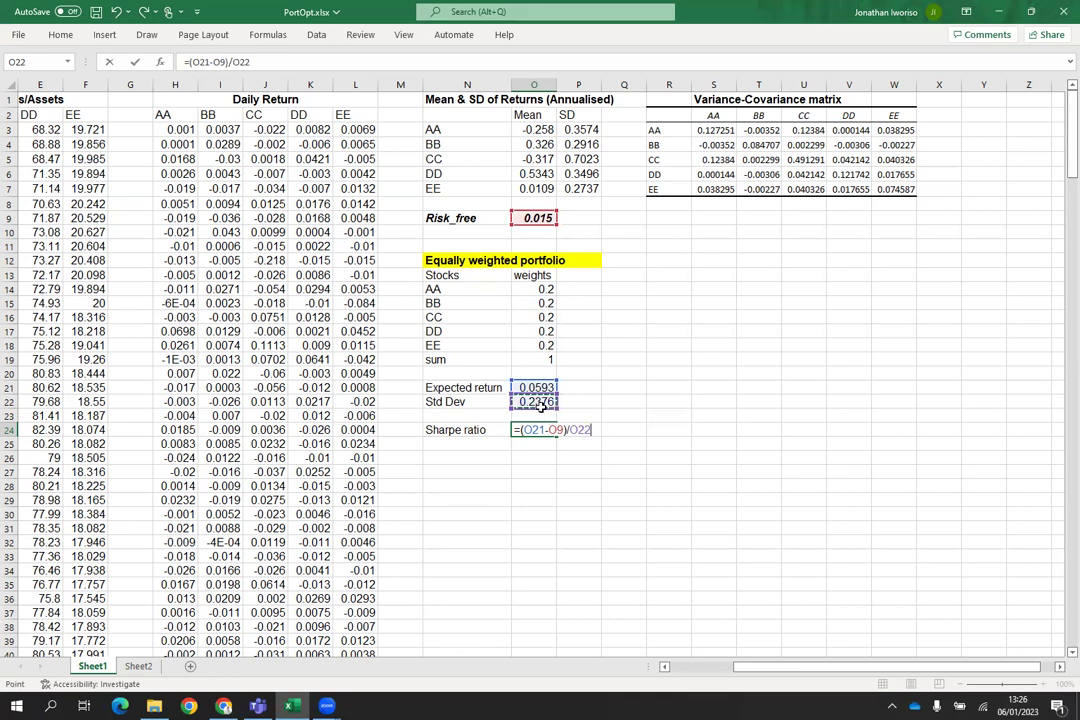
key("Return")
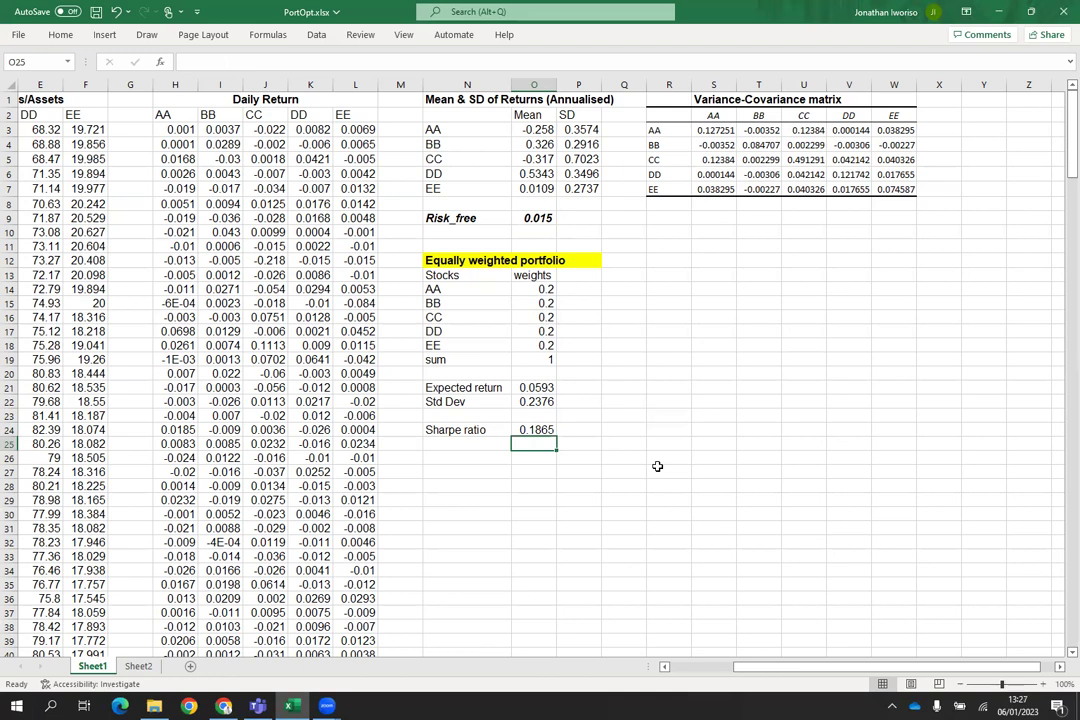
left_click(545, 429)
left_click(603, 441)
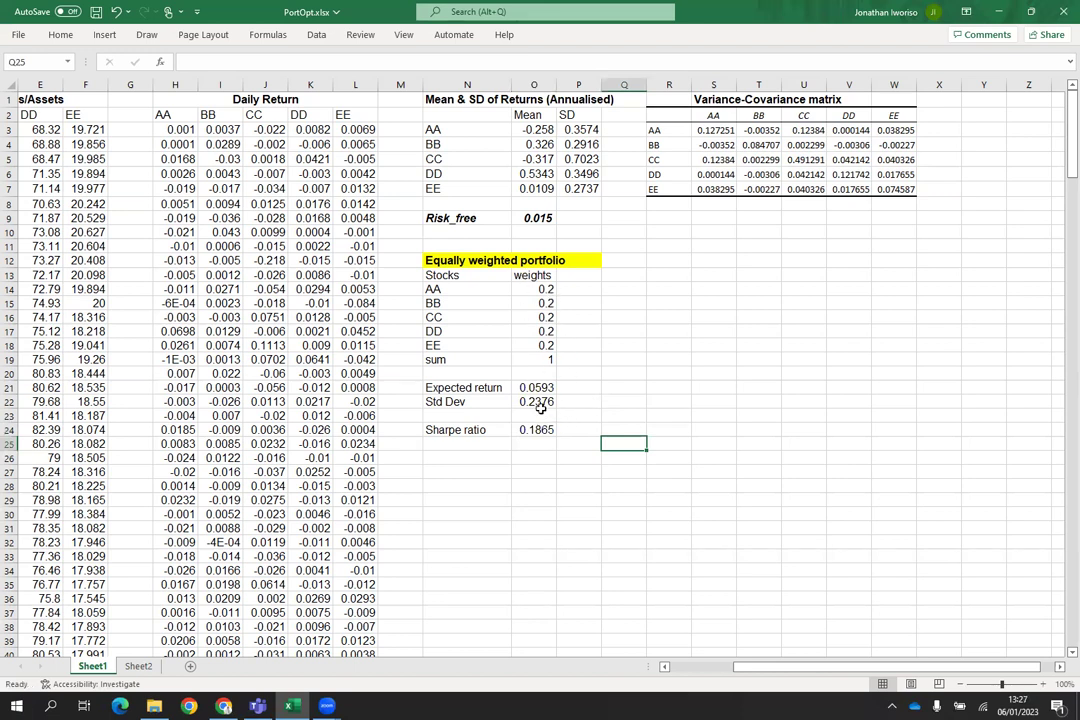
Step: Paste a values-only copy of the equally weighted portfolio block N12:P24 at S12 and widen column S to fit its labels
left_click_drag(440, 262, 590, 428)
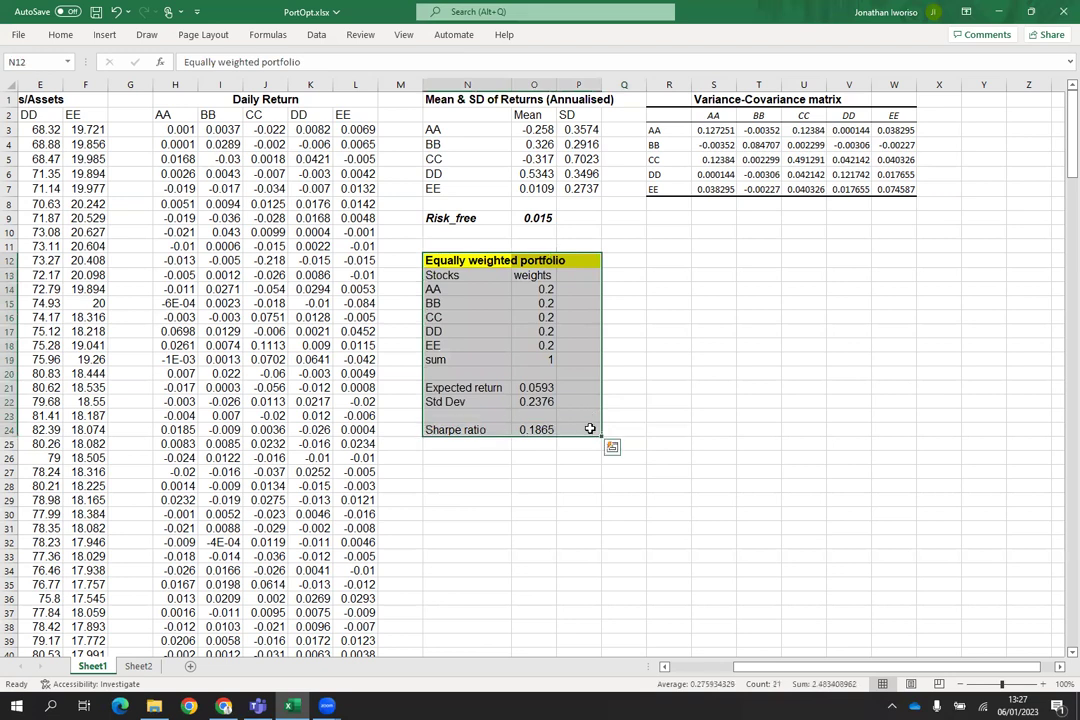
key("ctrl+c")
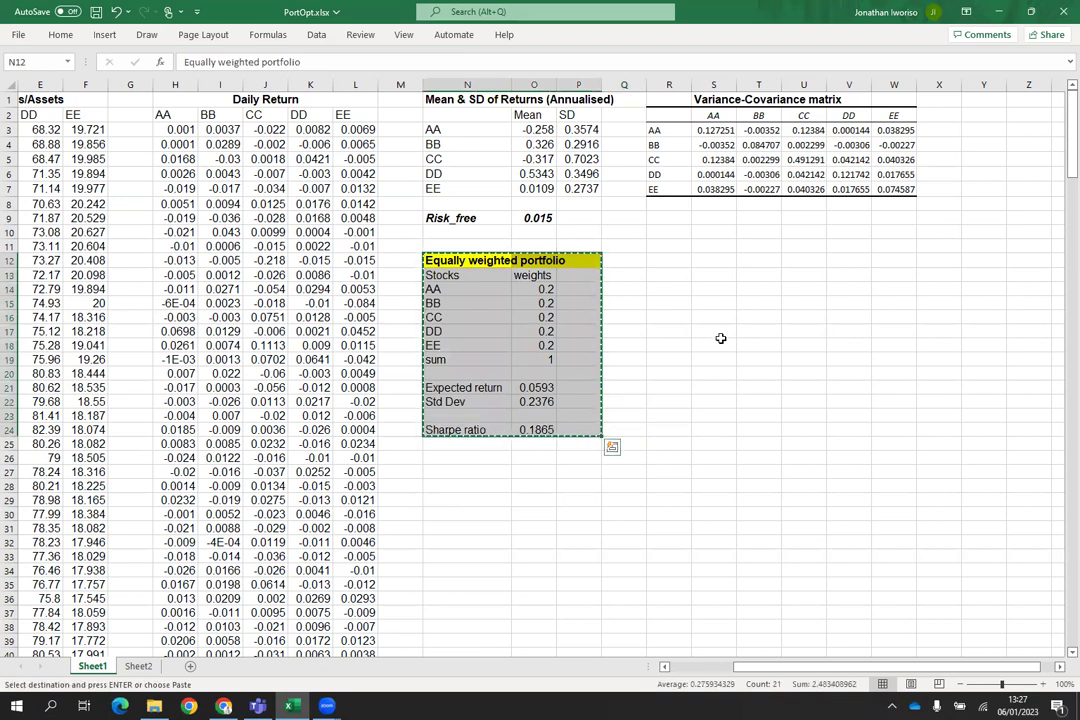
left_click(723, 261)
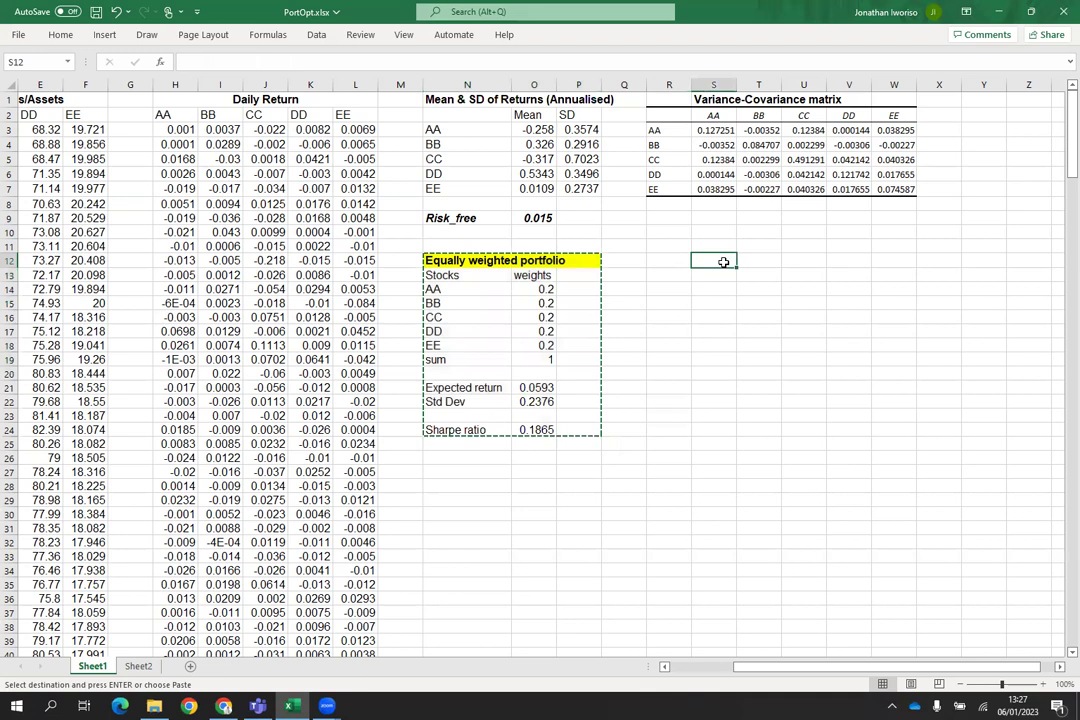
key("ctrl+v")
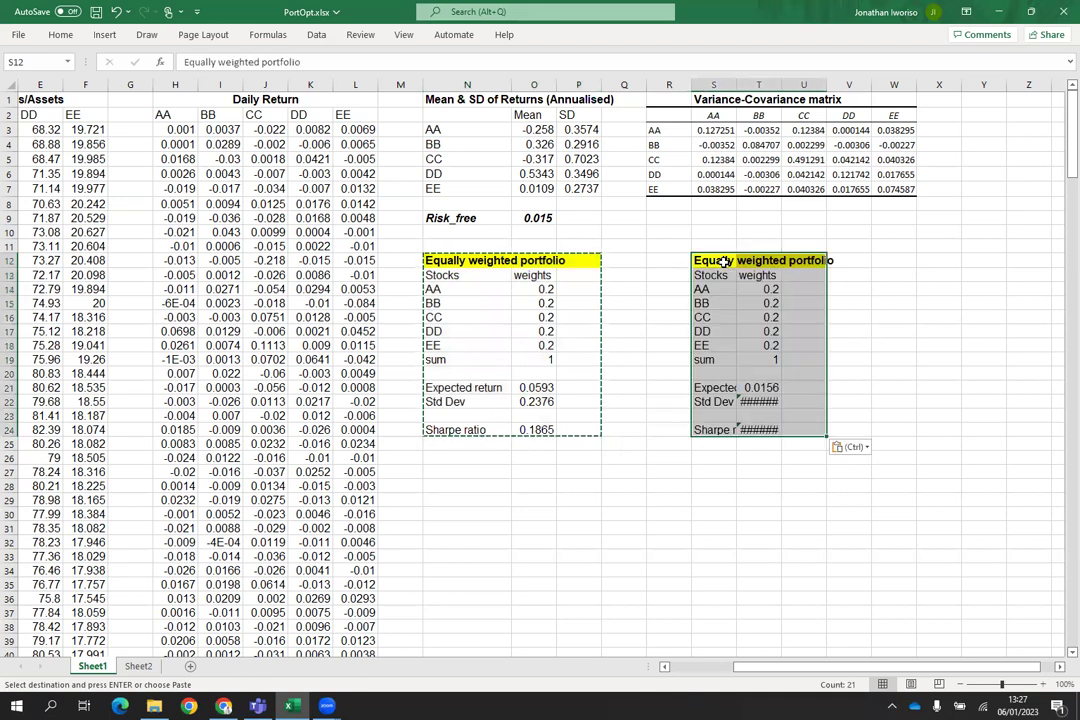
key("ctrl+z")
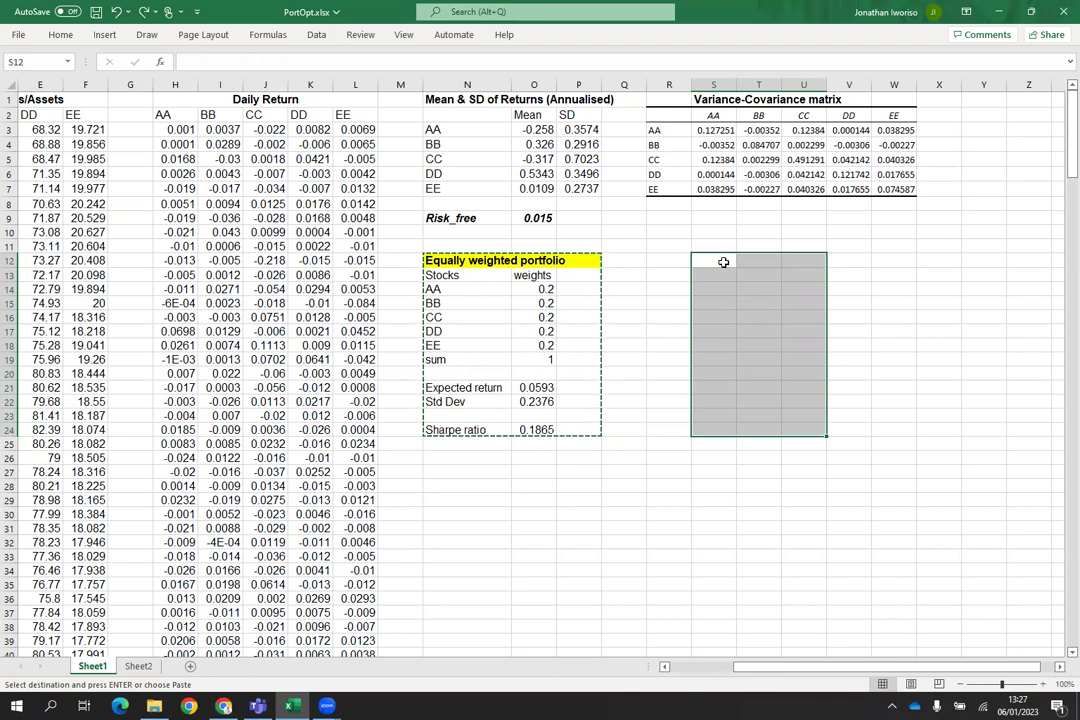
right_click(723, 261)
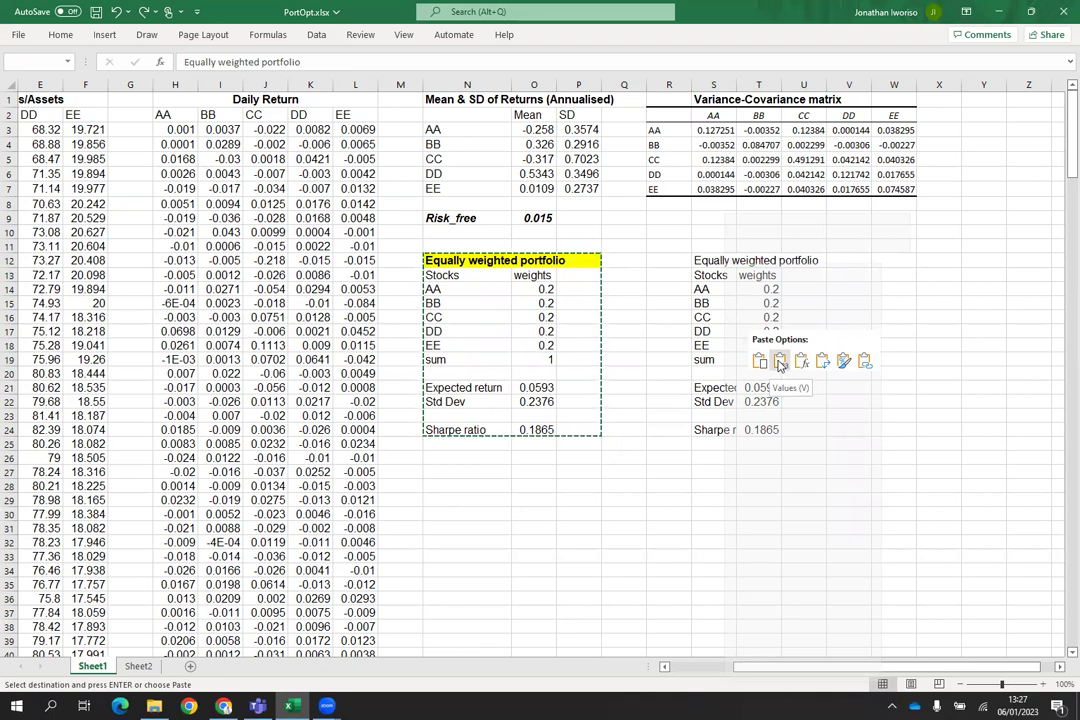
left_click(781, 364)
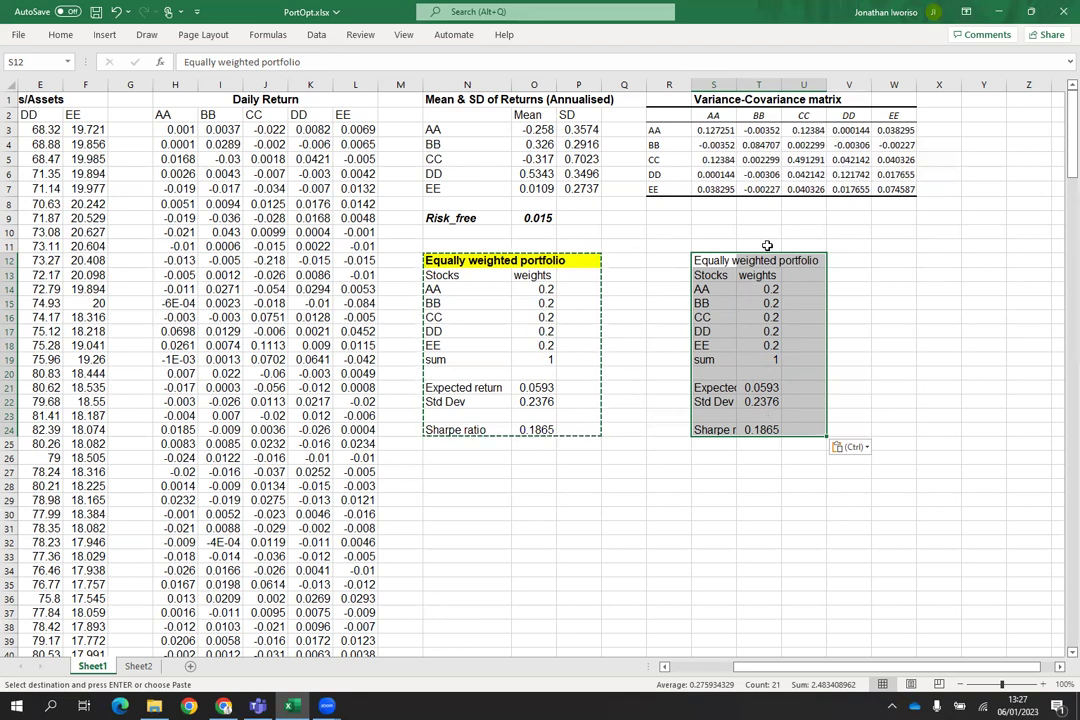
left_click(808, 302)
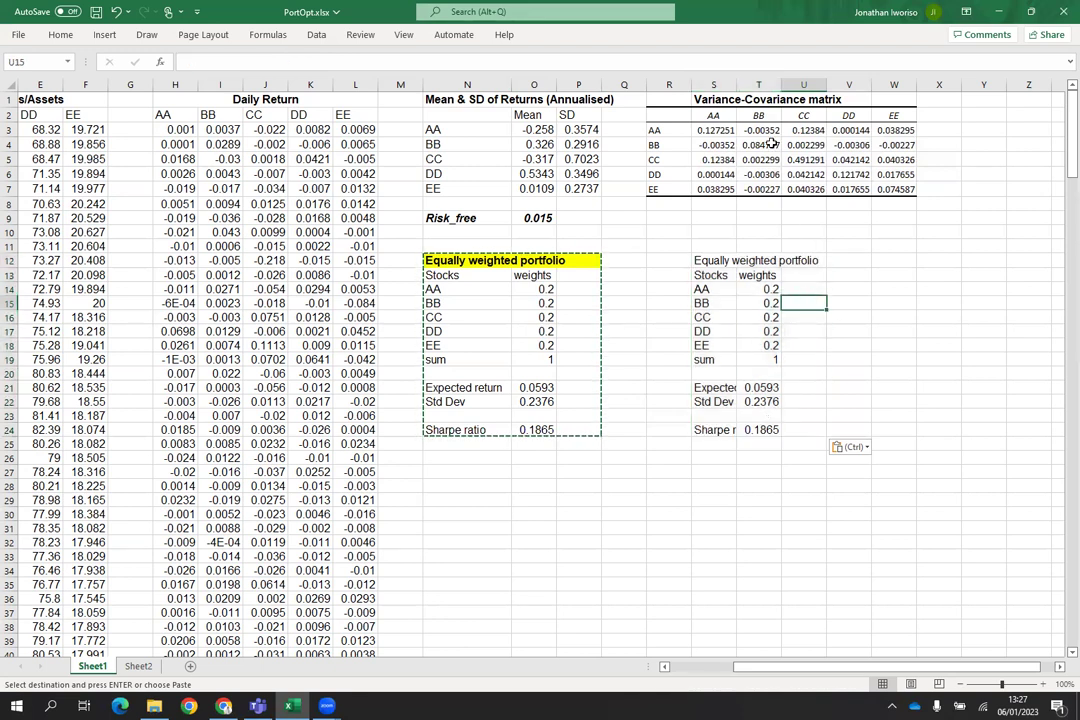
left_click_drag(736, 84, 779, 84)
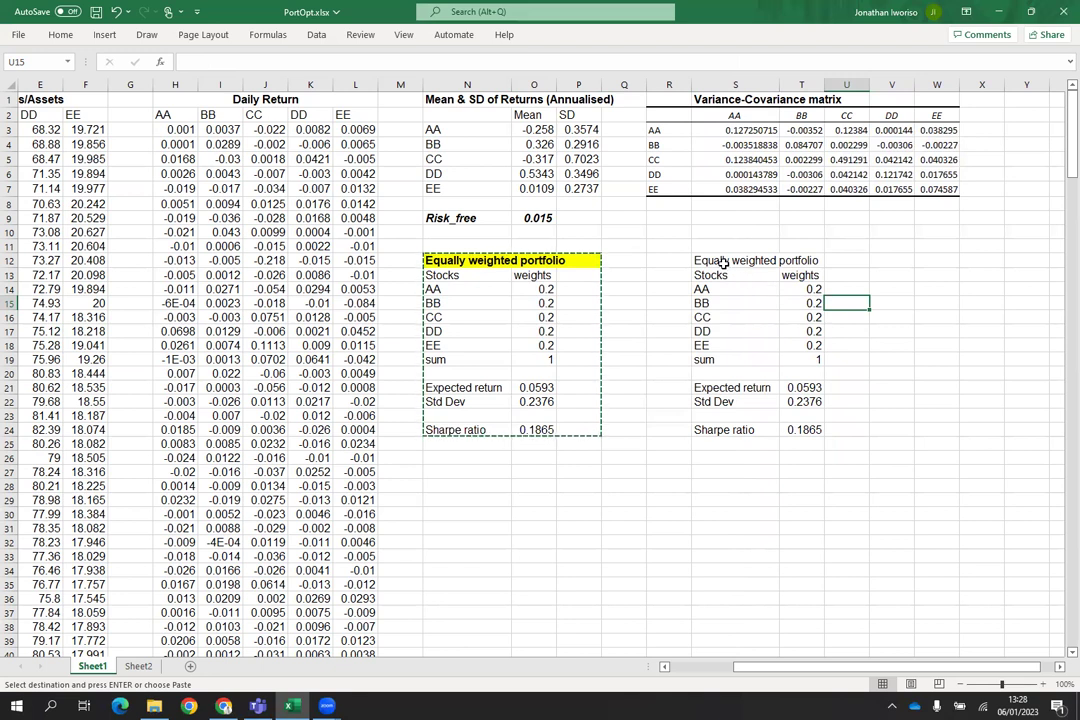
Step: Make the copied "Equally weighted portfolio" heading in S12:T12 bold with a green fill
left_click_drag(723, 262, 801, 260)
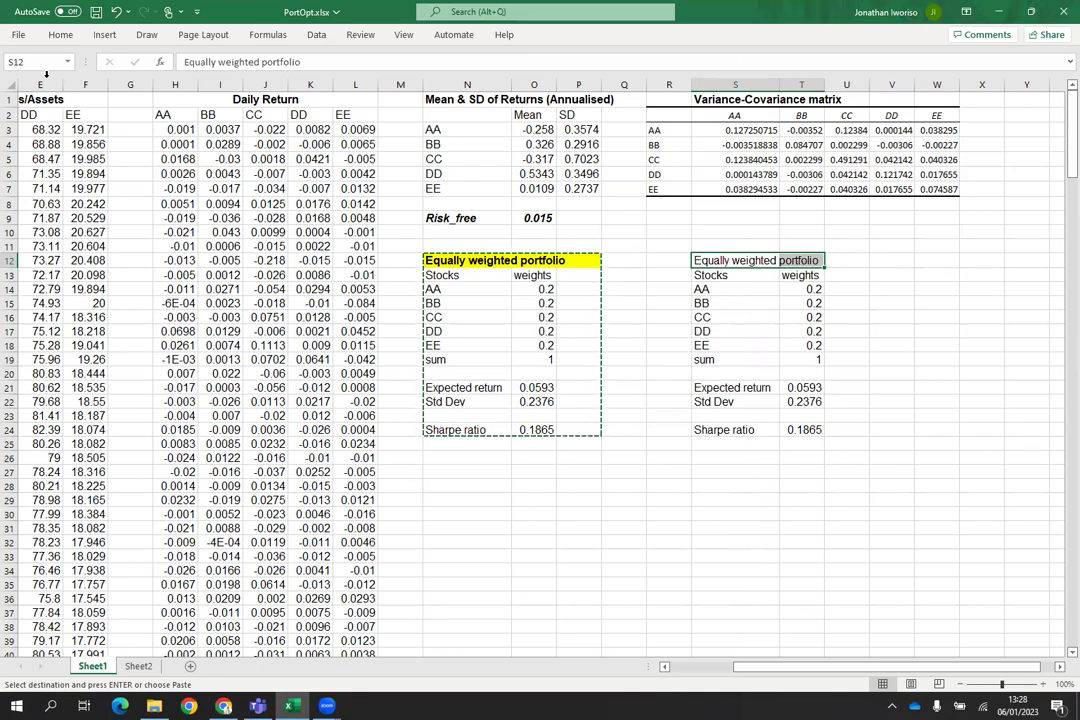
left_click(60, 36)
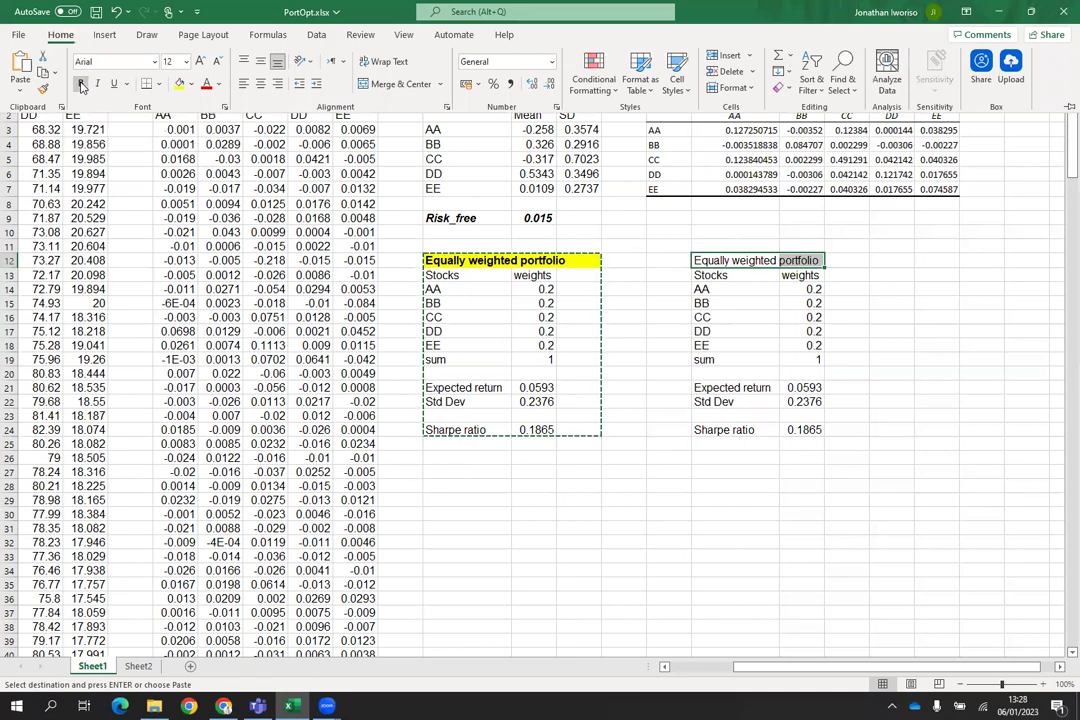
left_click(82, 86)
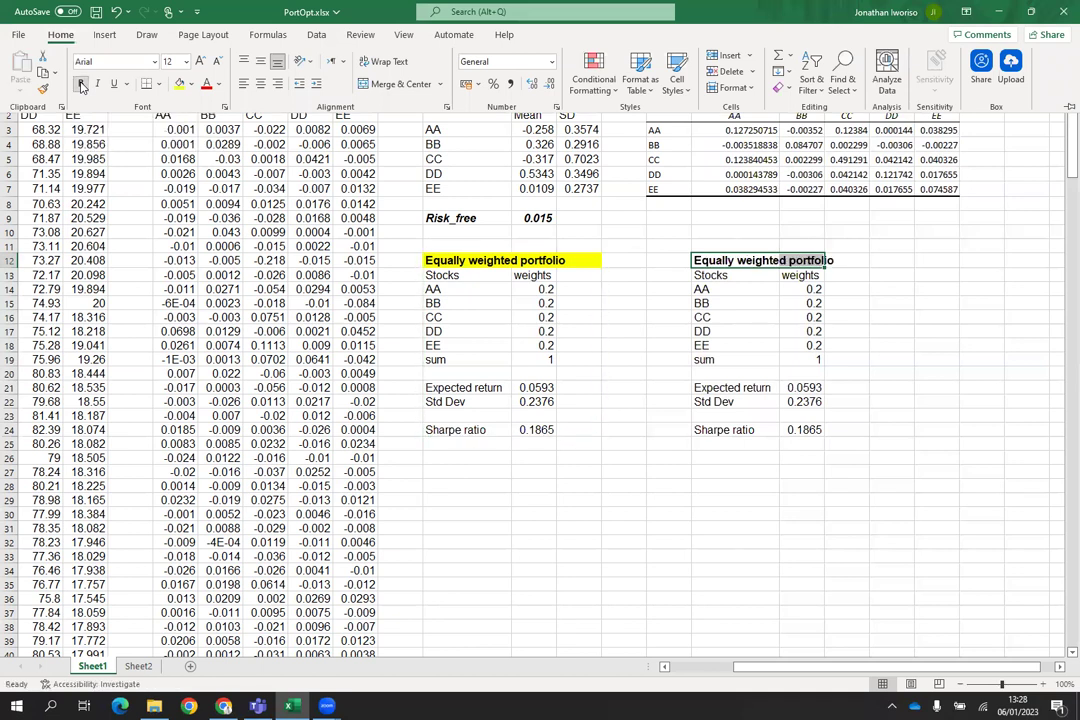
left_click(191, 84)
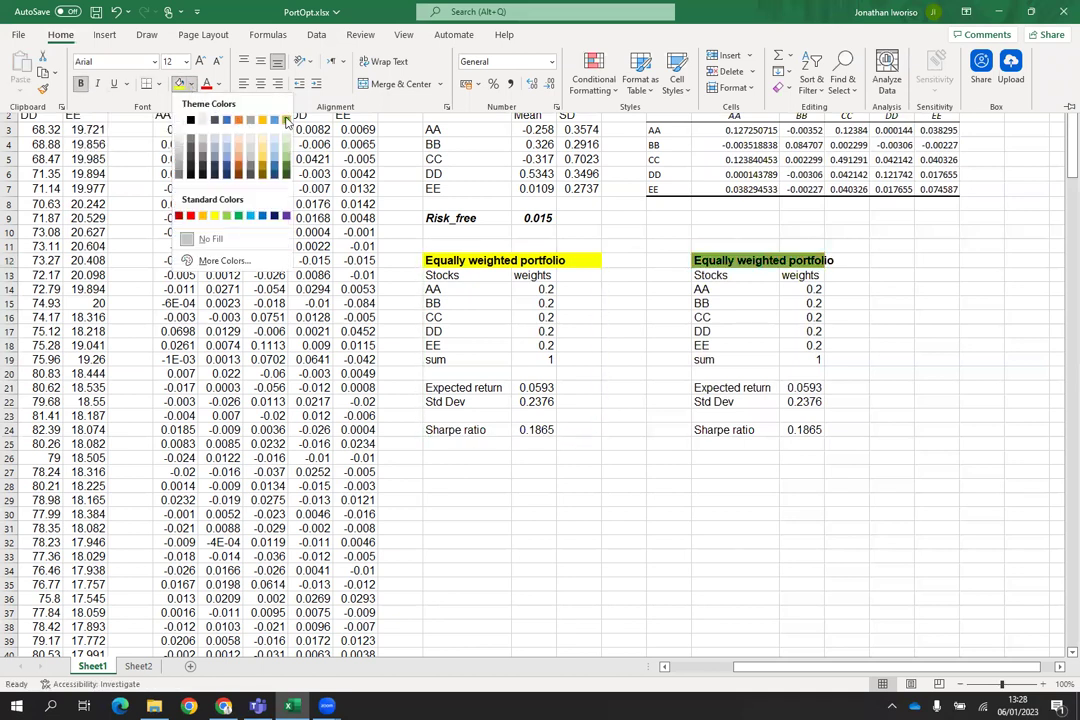
left_click(286, 120)
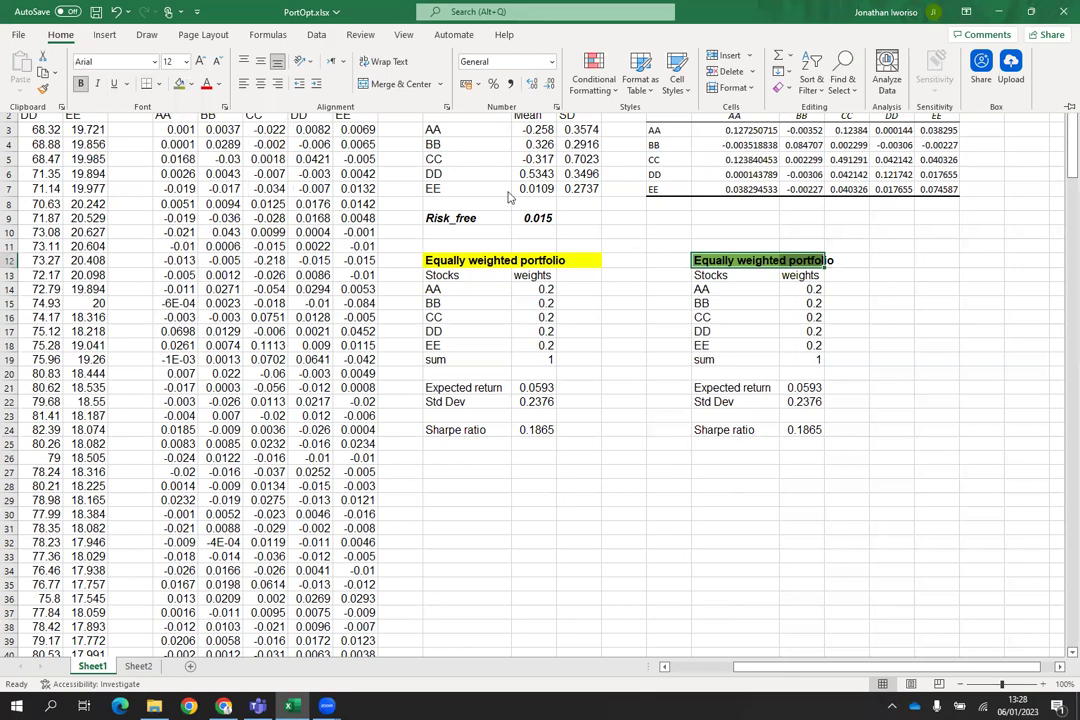
left_click(878, 374)
Step: Extend the green heading fill across S12:U12 so it covers the whole title
left_click_drag(707, 261, 830, 261)
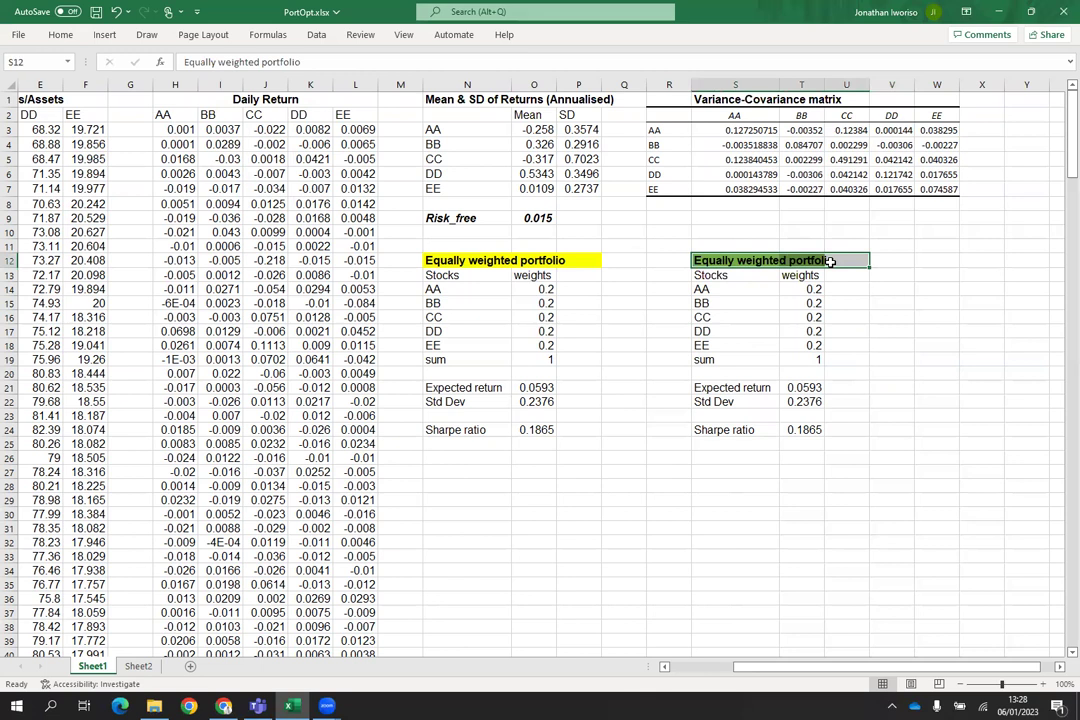
left_click(60, 38)
left_click(176, 84)
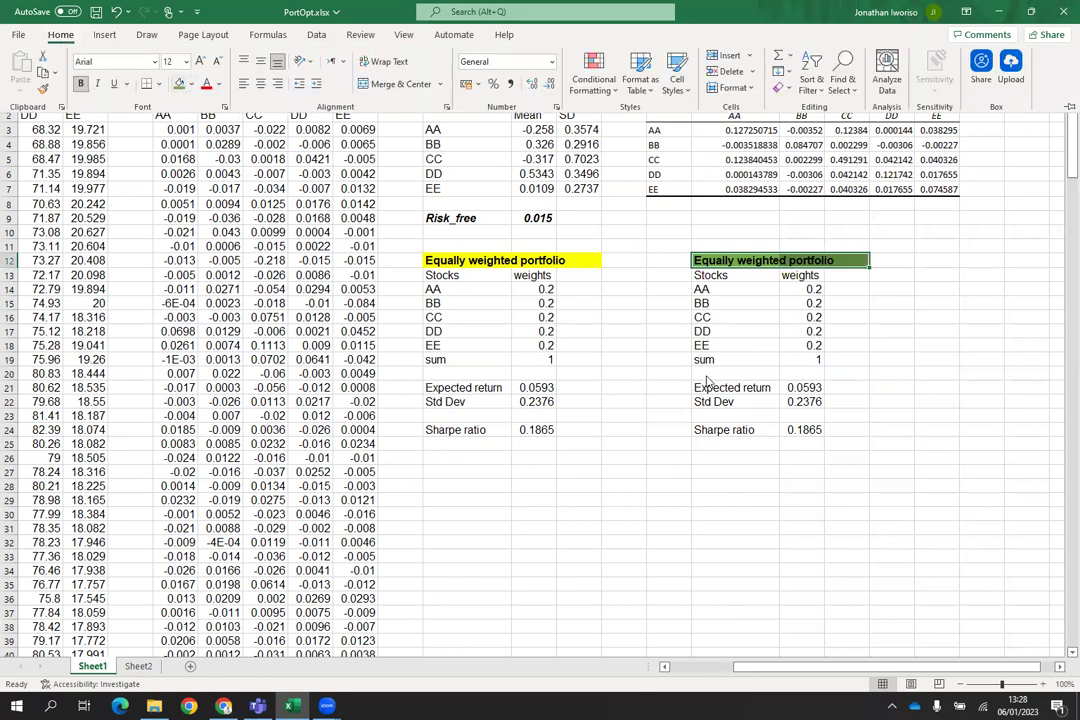
left_click(937, 386)
left_click(937, 386)
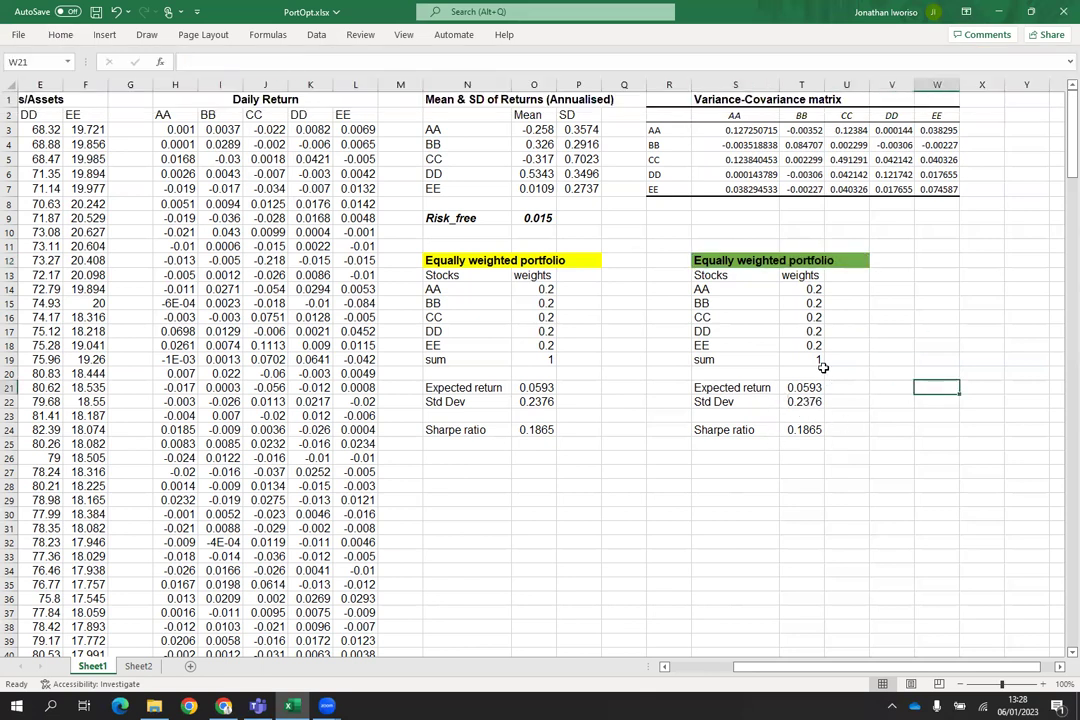
Step: Apply outline and inside borders to the copied results table in S12:T24
left_click(803, 388)
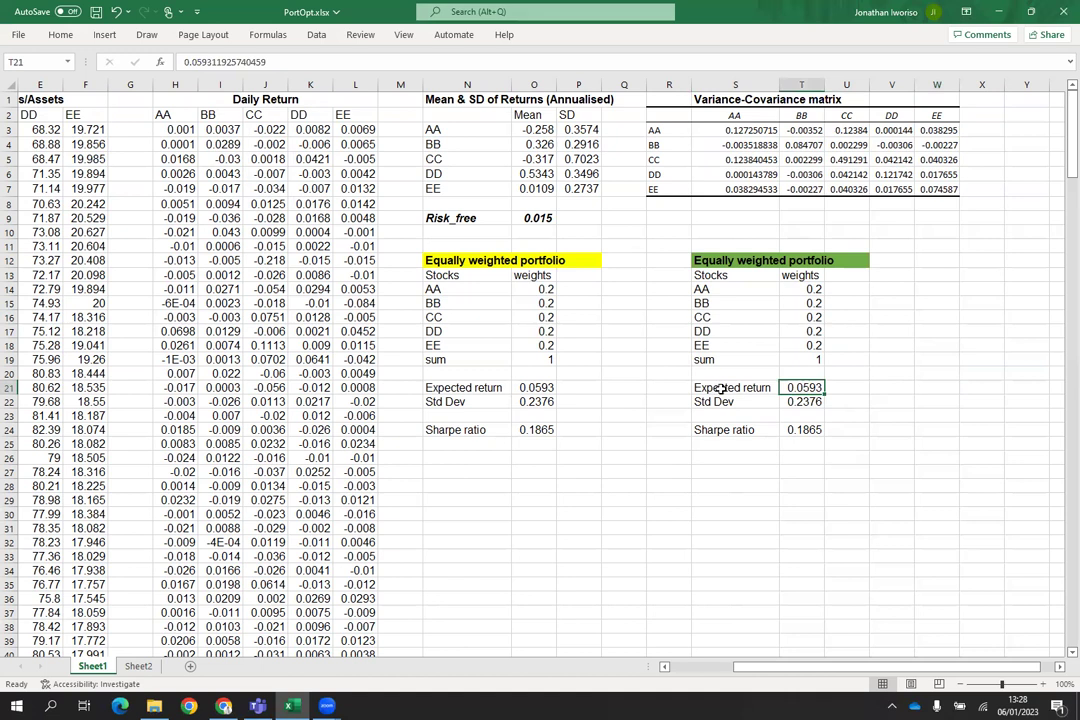
left_click_drag(722, 388, 808, 429)
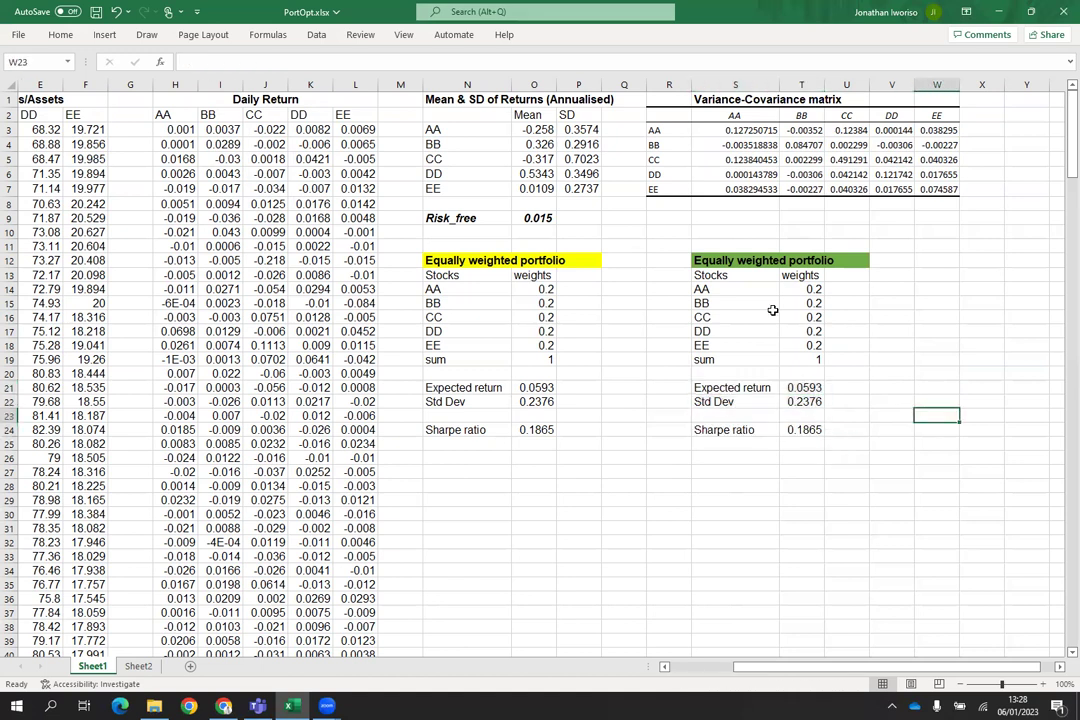
left_click(712, 261)
left_click_drag(786, 343, 813, 430)
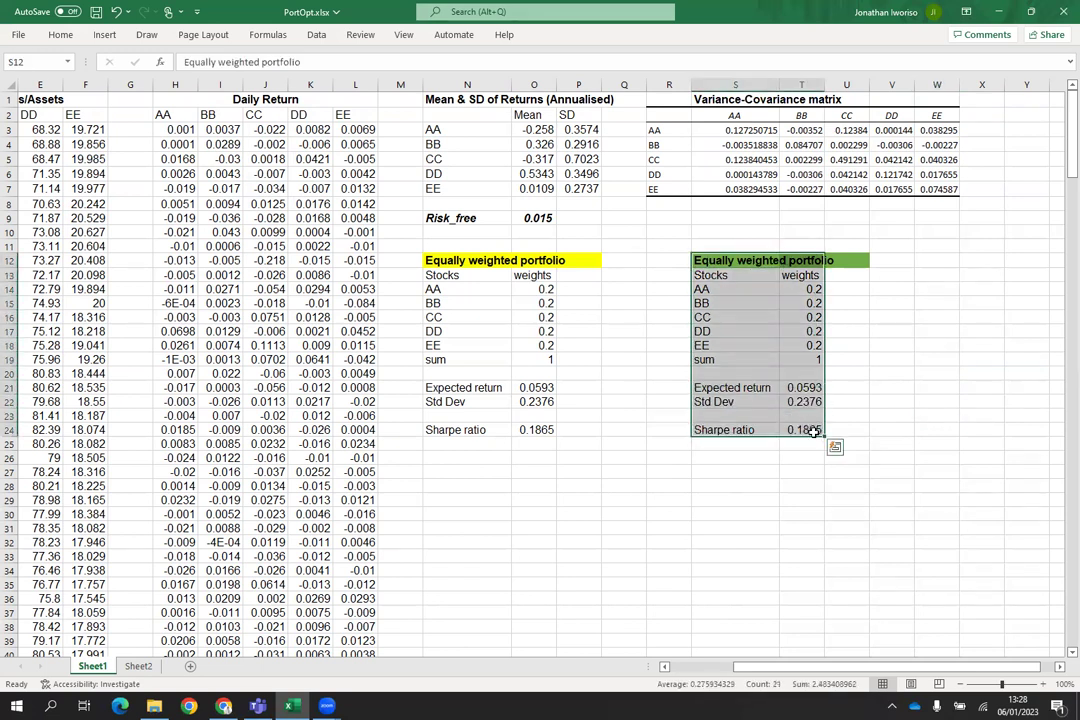
right_click(813, 430)
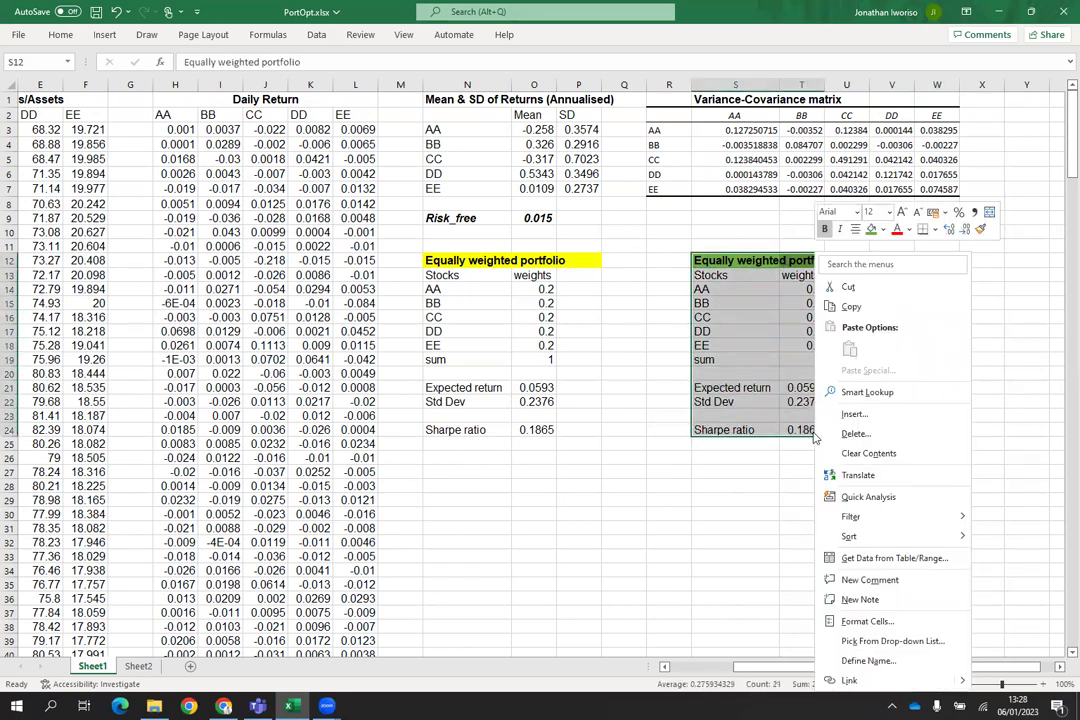
left_click(864, 620)
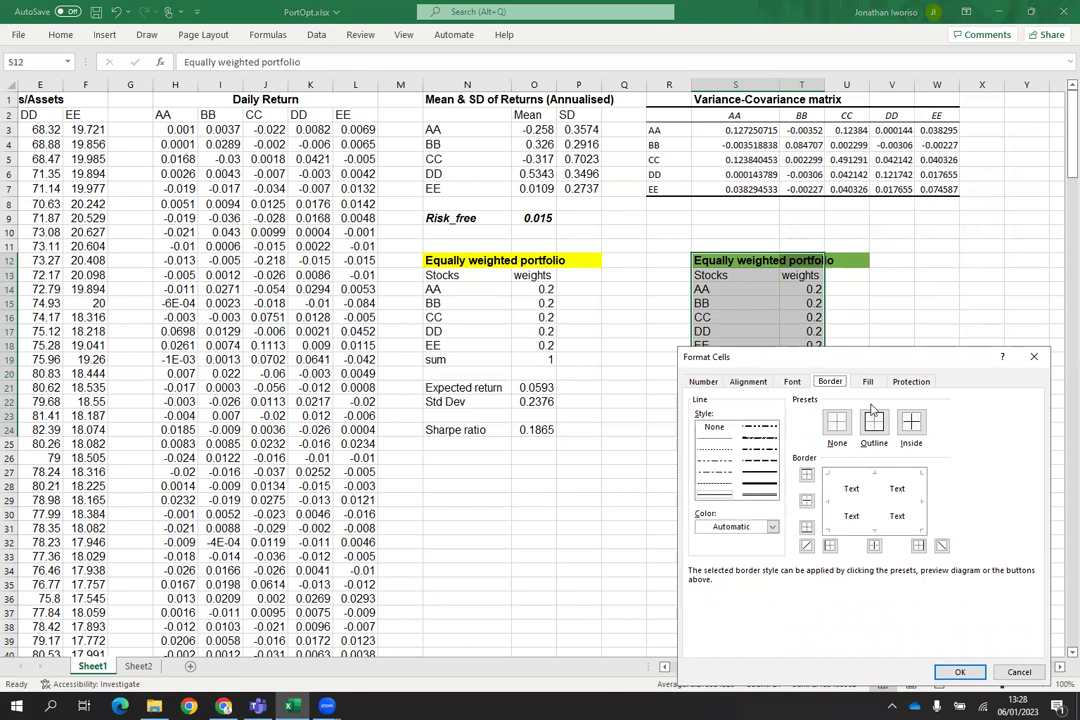
left_click(874, 424)
left_click(912, 424)
left_click(959, 672)
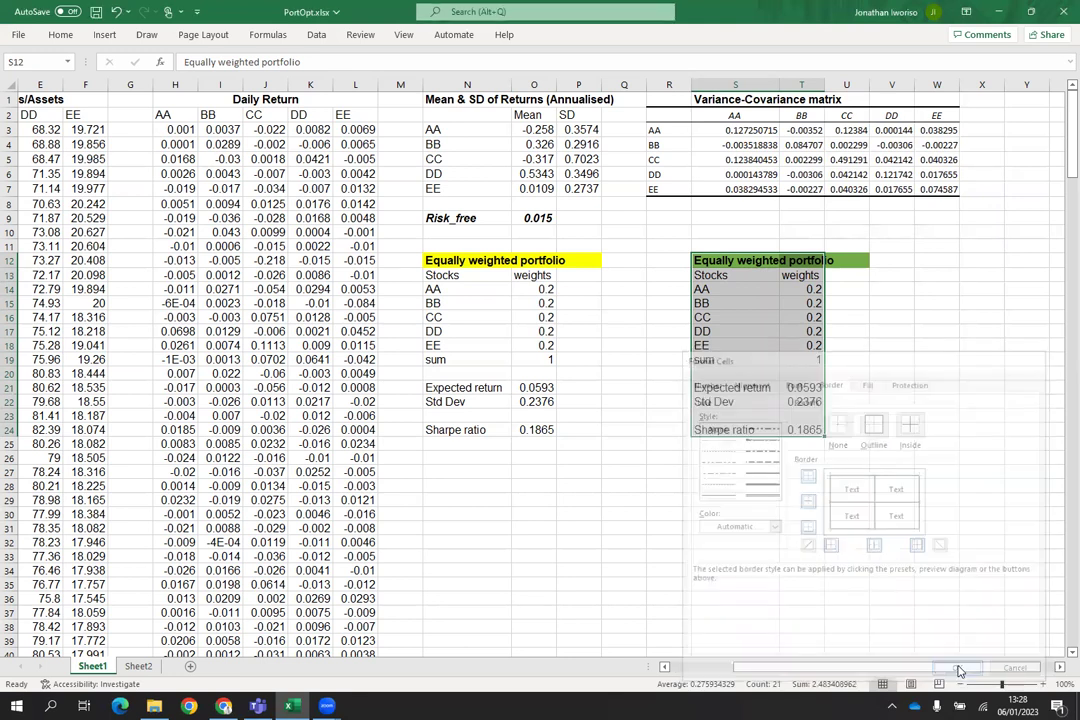
left_click(886, 513)
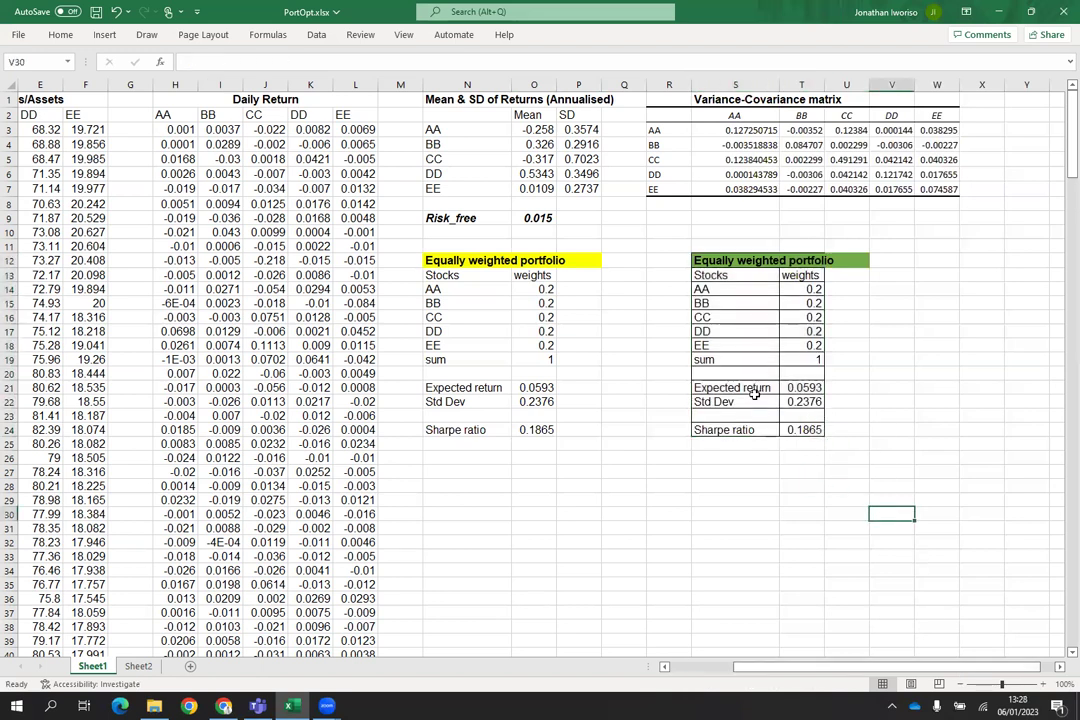
Step: Fill the copied expected return, standard deviation and Sharpe ratio values in T21:T24 with light blue
left_click_drag(786, 387, 812, 427)
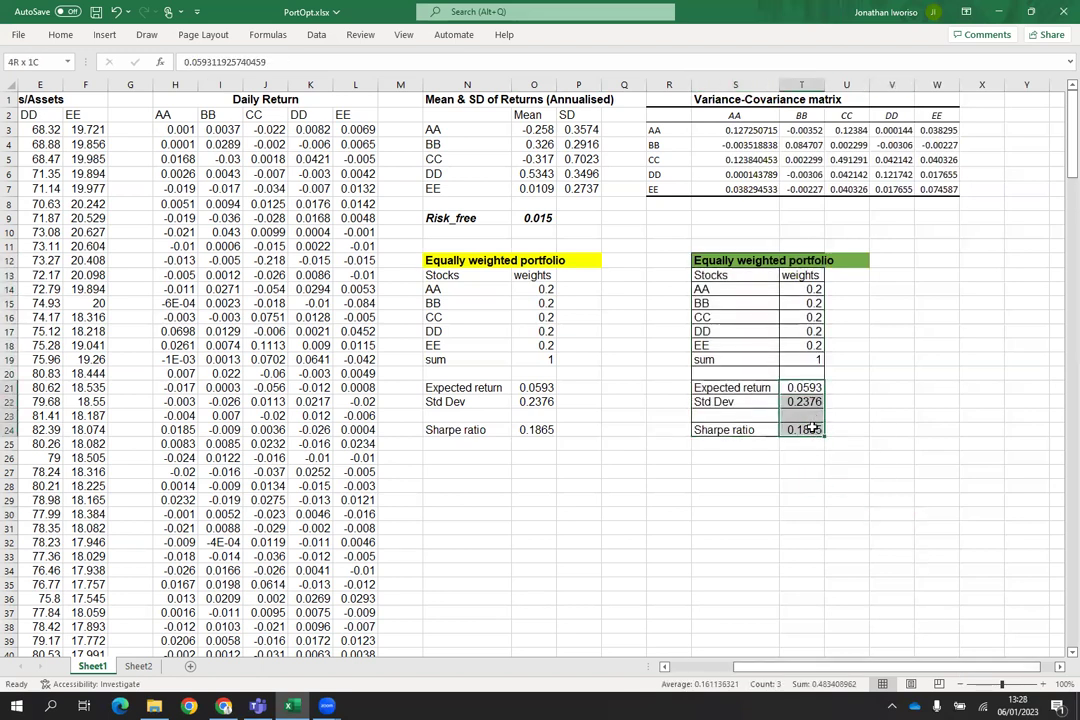
left_click(62, 38)
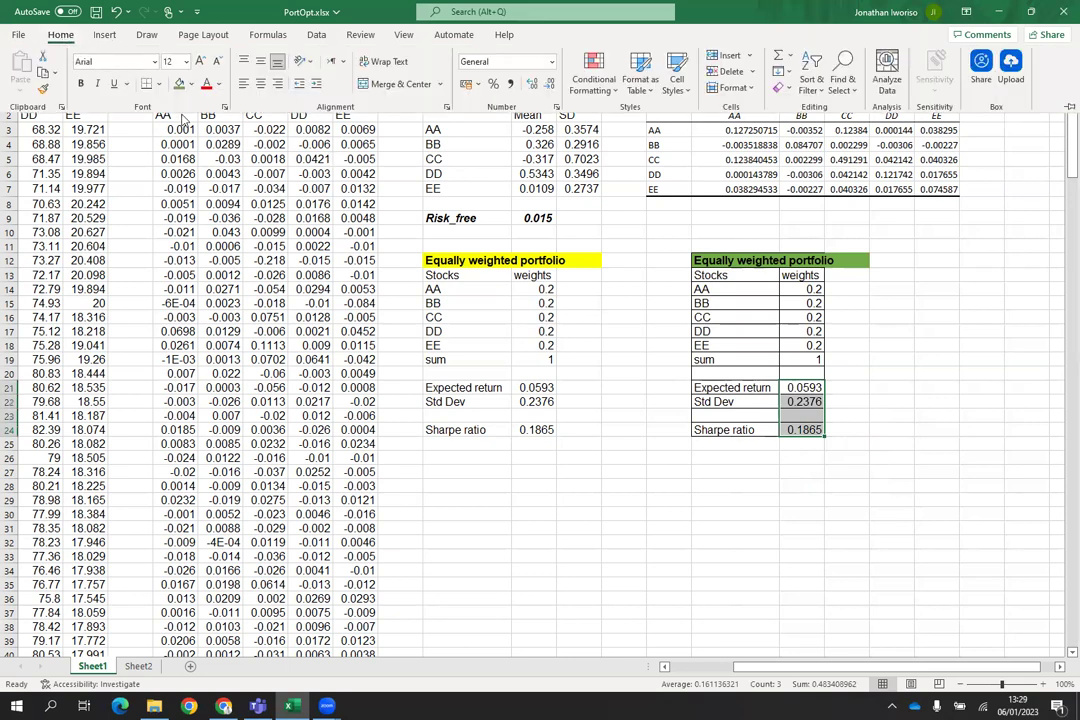
left_click(193, 85)
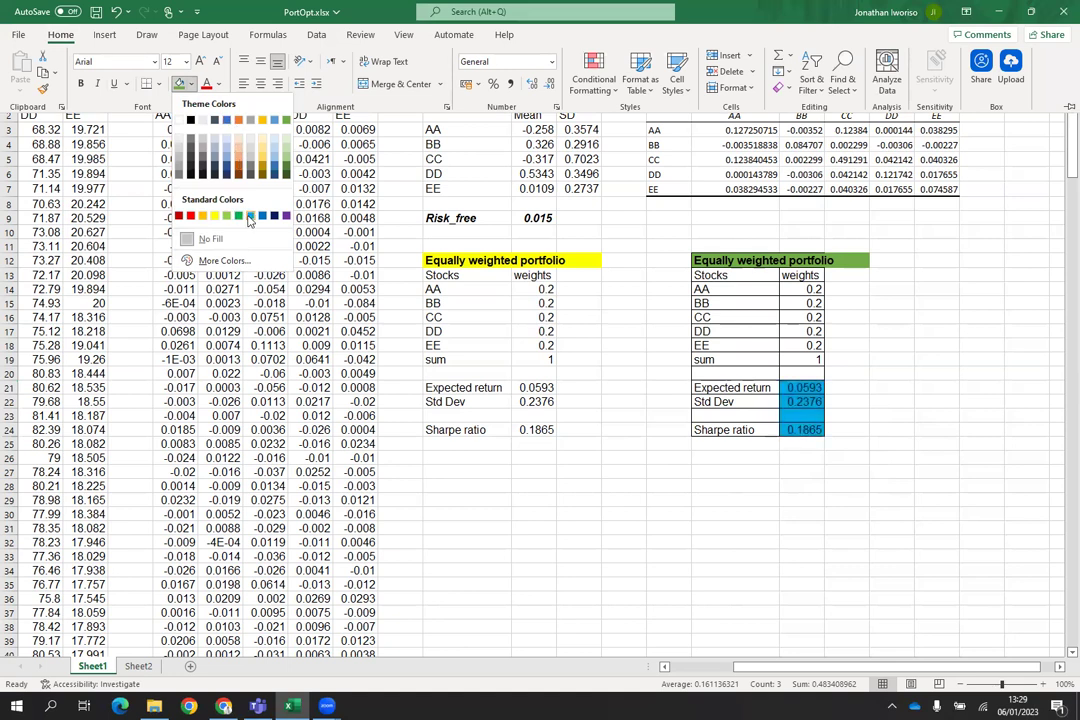
left_click(249, 221)
left_click(729, 516)
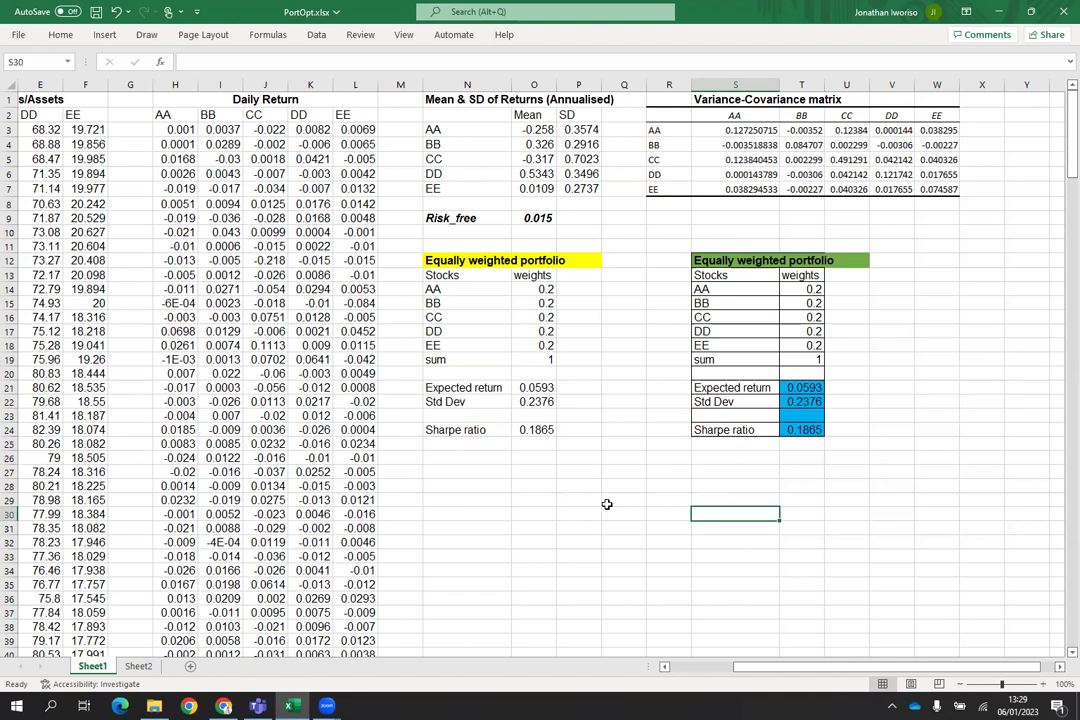
Step: Make the copied expected return, standard deviation and Sharpe ratio rows in S21:T24 bold
left_click(708, 389)
left_click_drag(708, 389, 805, 430)
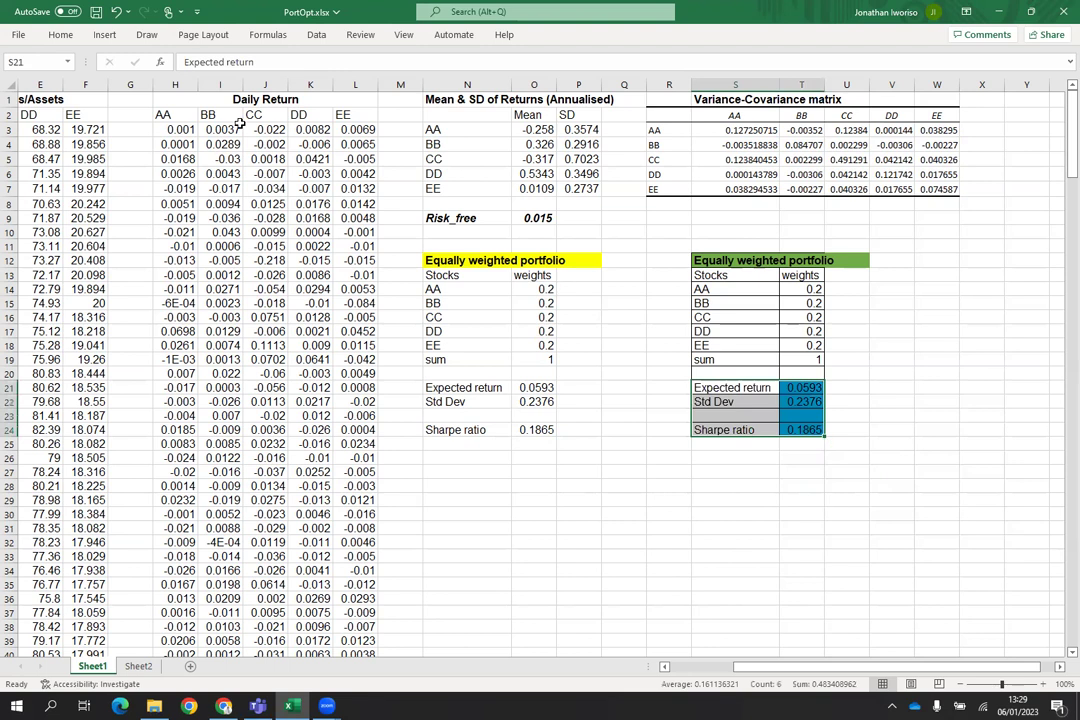
left_click(60, 35)
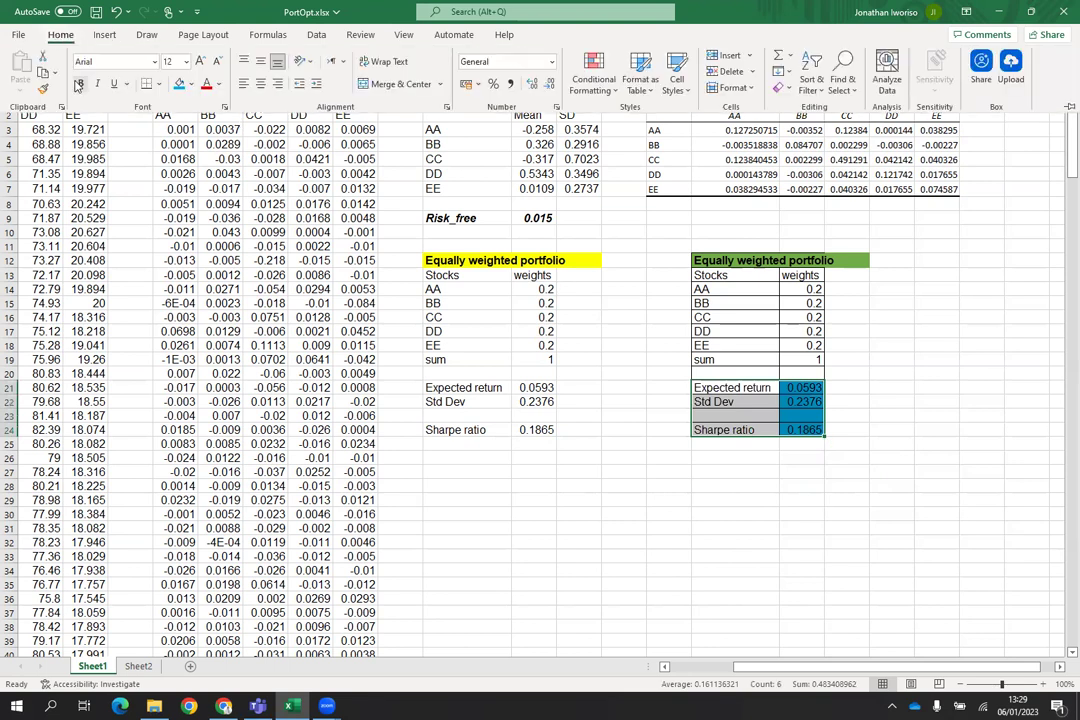
left_click(79, 84)
left_click(786, 507)
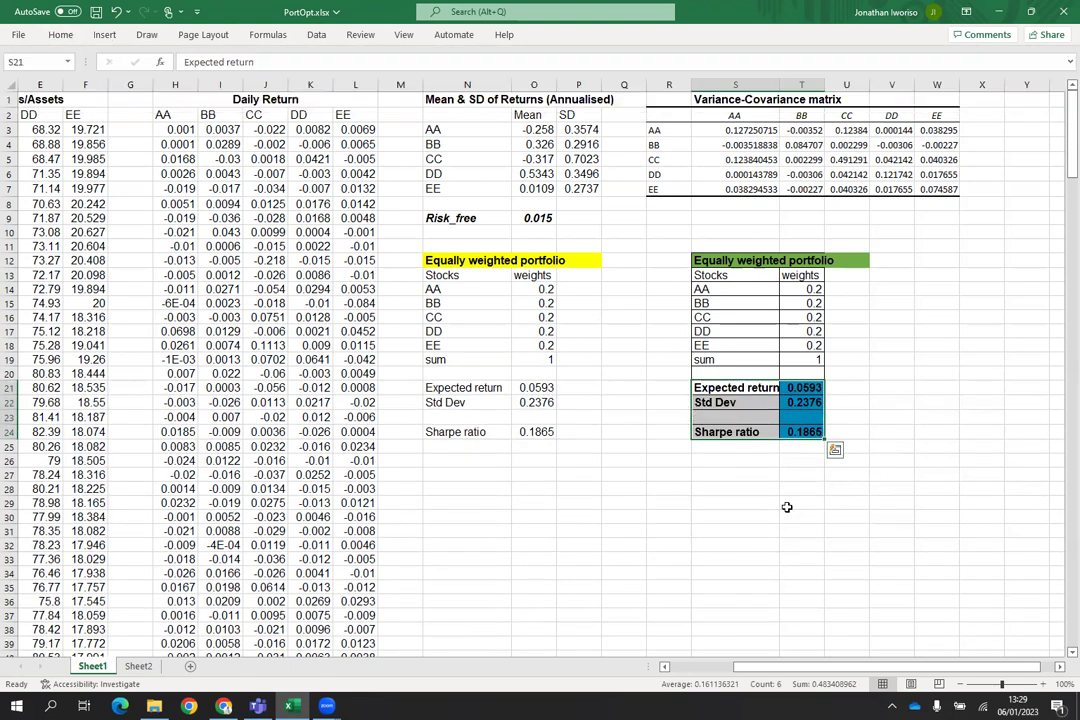
left_click(725, 513)
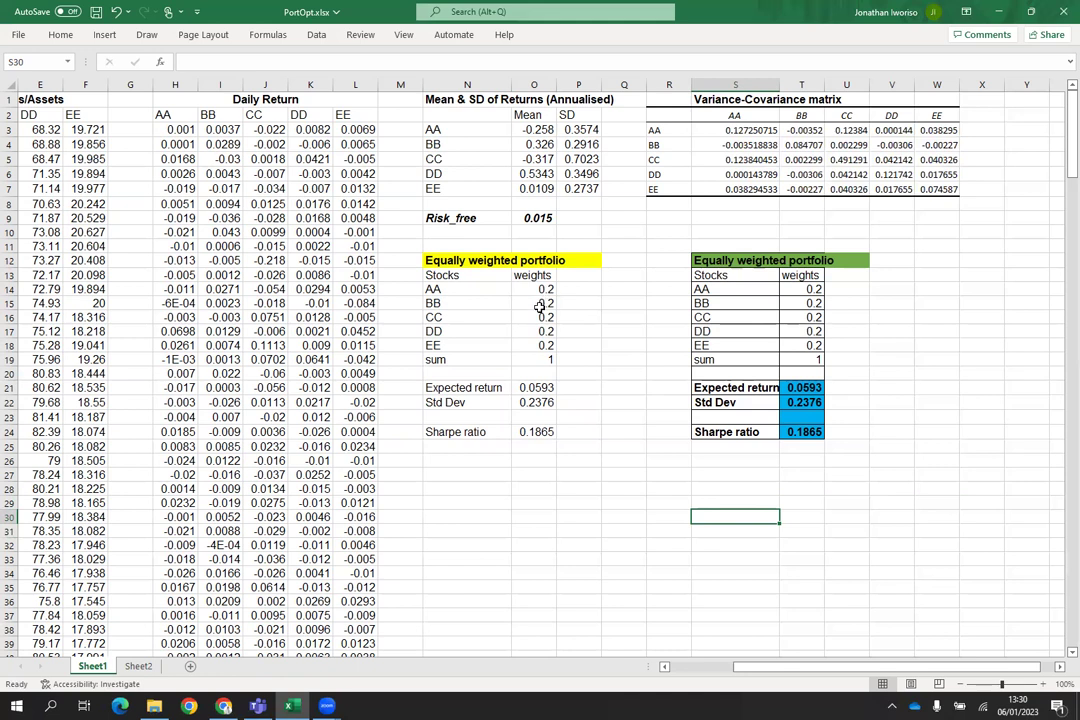
Step: Open Solver and reset all of its options and cell selections
left_click(317, 35)
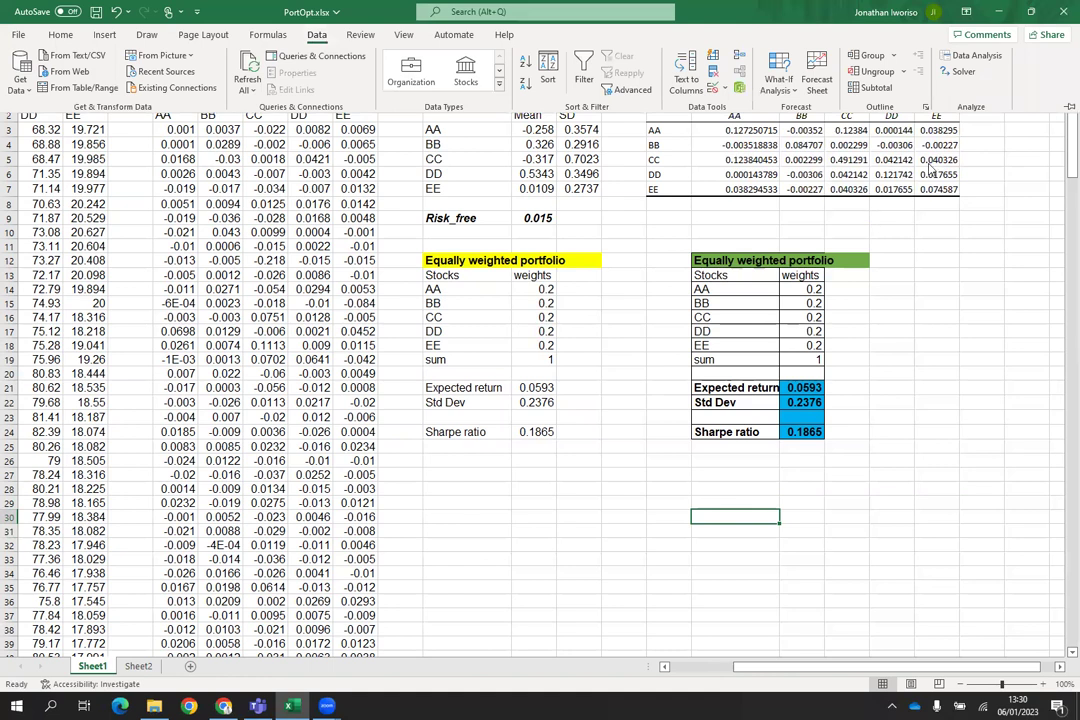
left_click(964, 74)
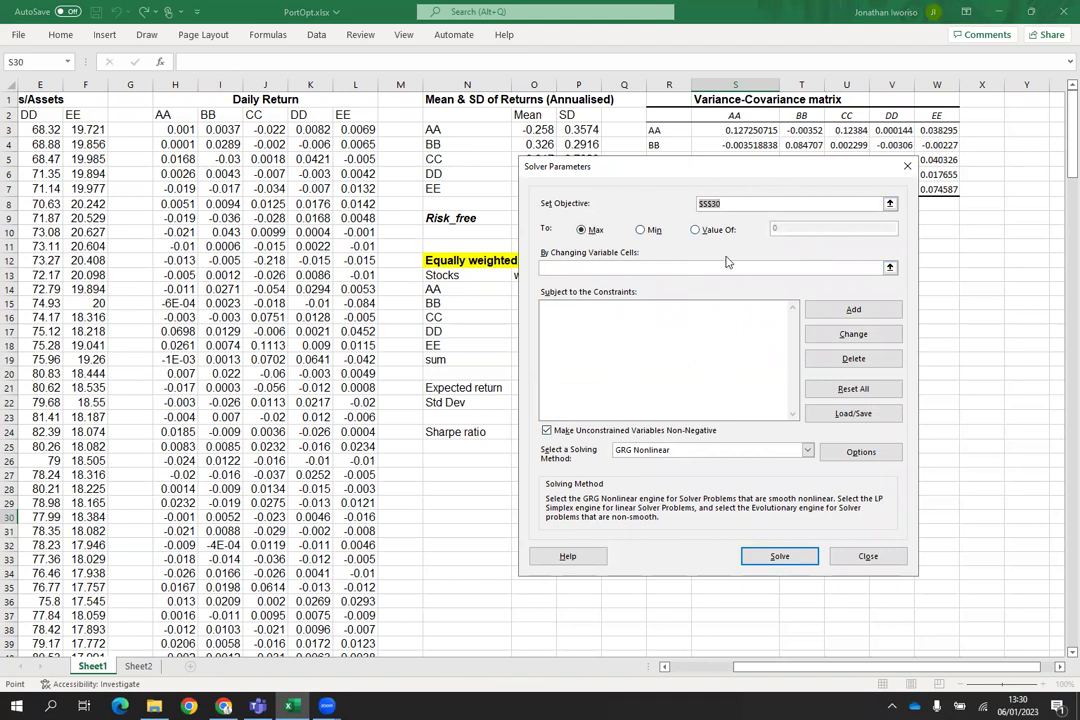
left_click(855, 392)
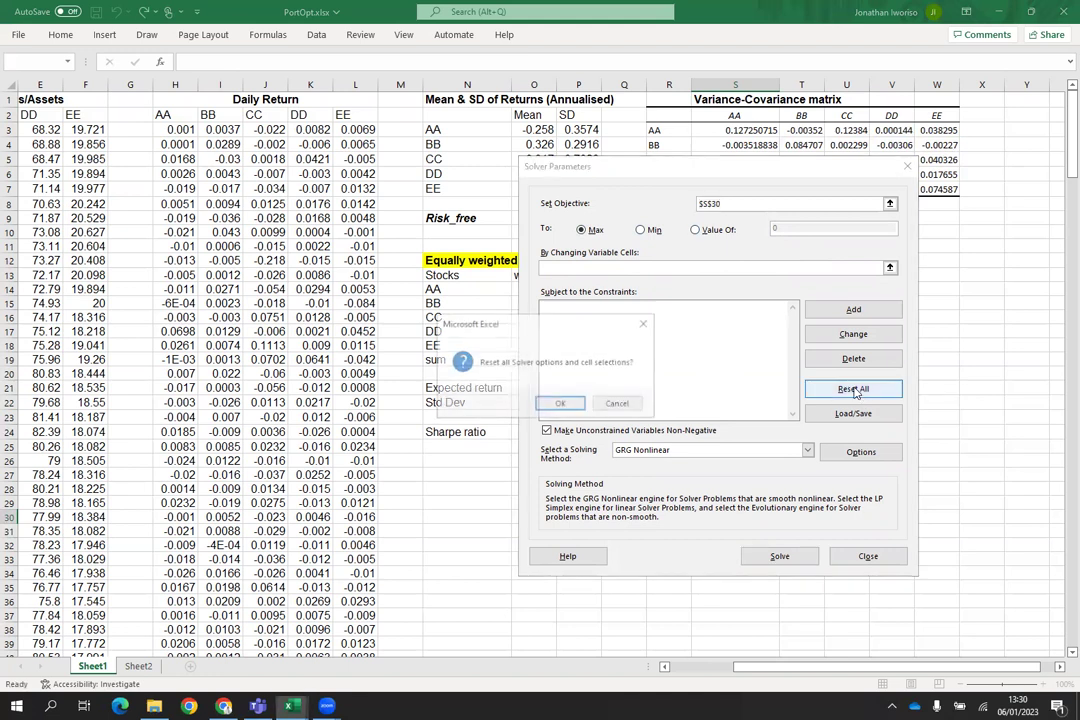
left_click(625, 404)
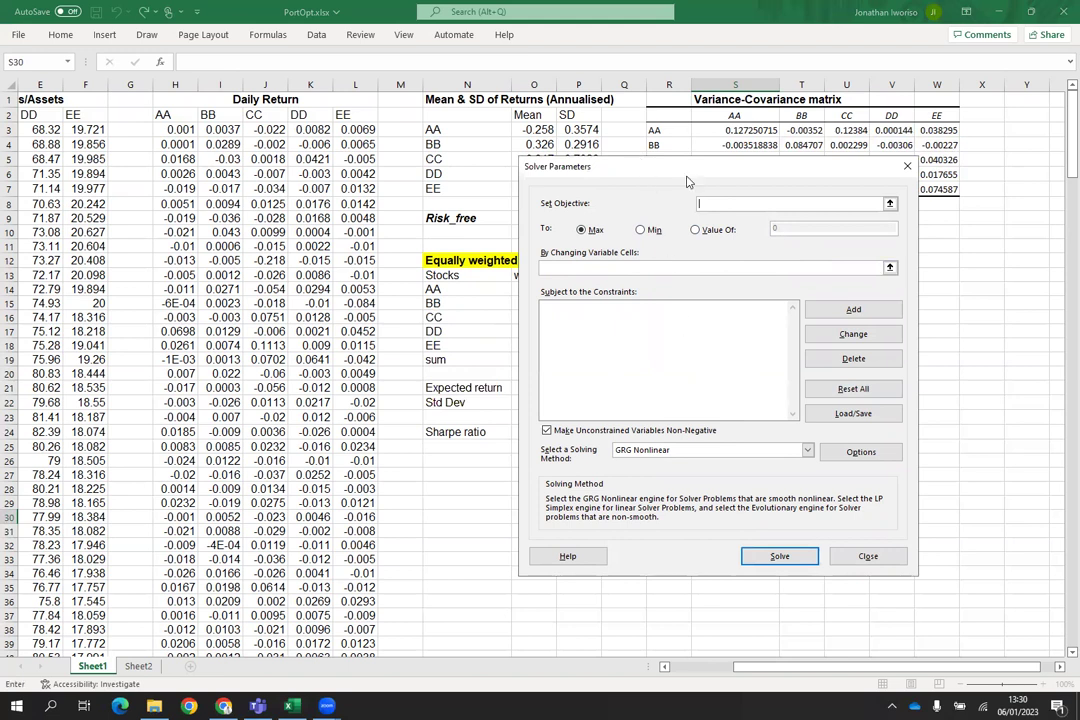
left_click_drag(674, 175, 687, 181)
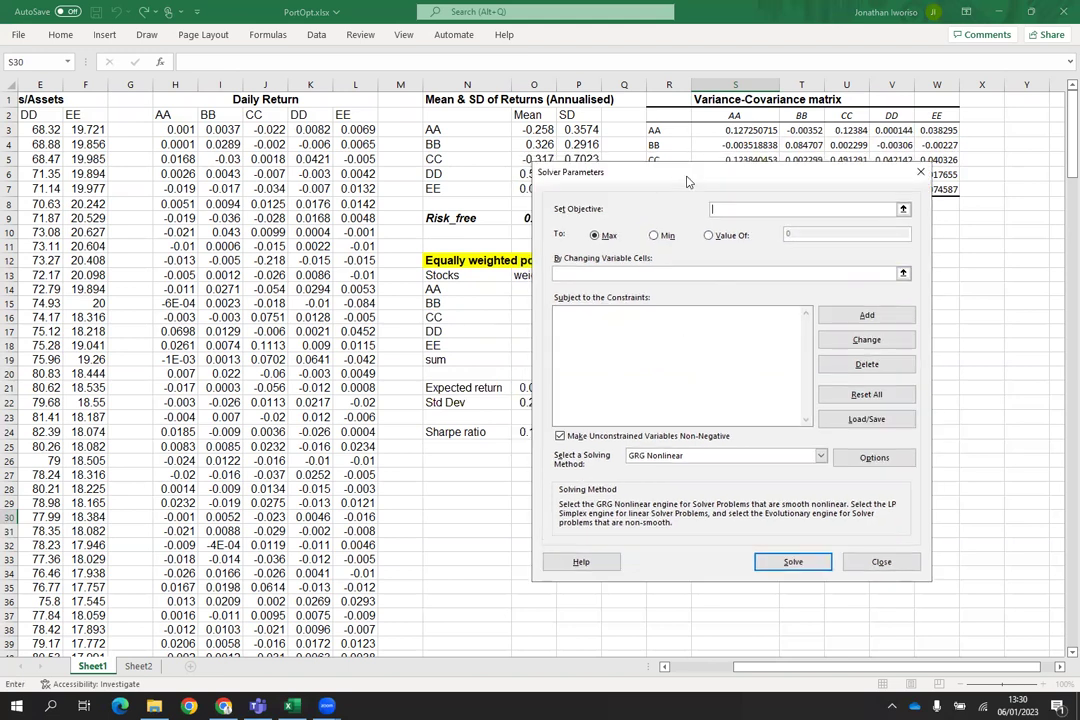
left_click_drag(687, 181, 500, 238)
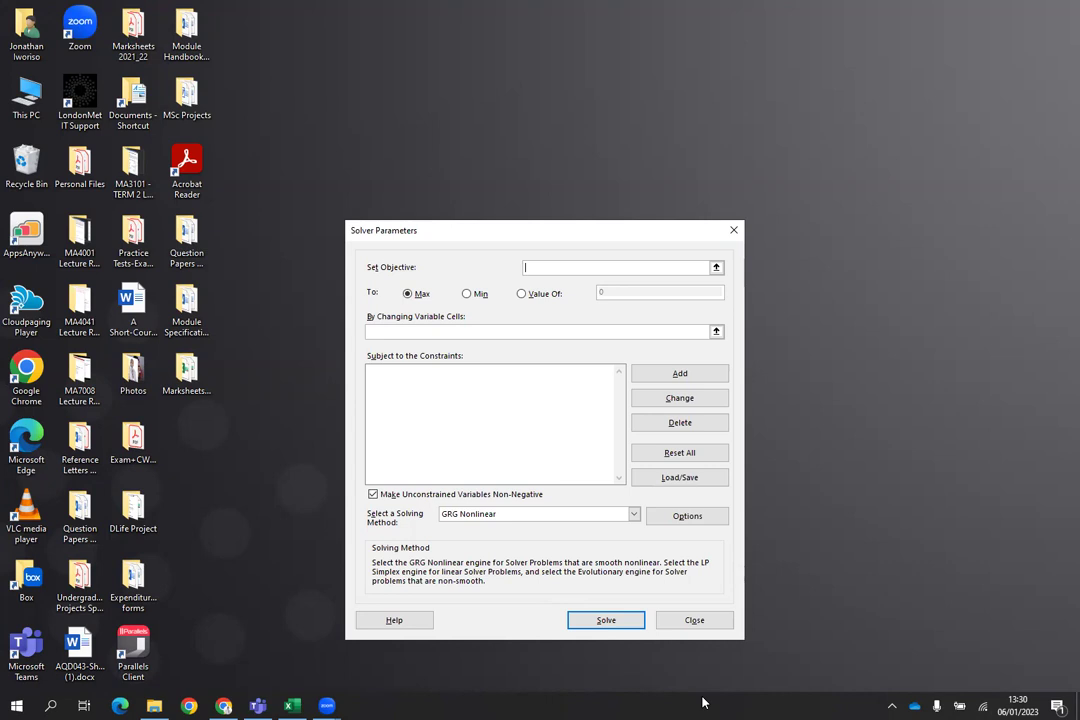
mouse_move(325, 706)
left_click(410, 619)
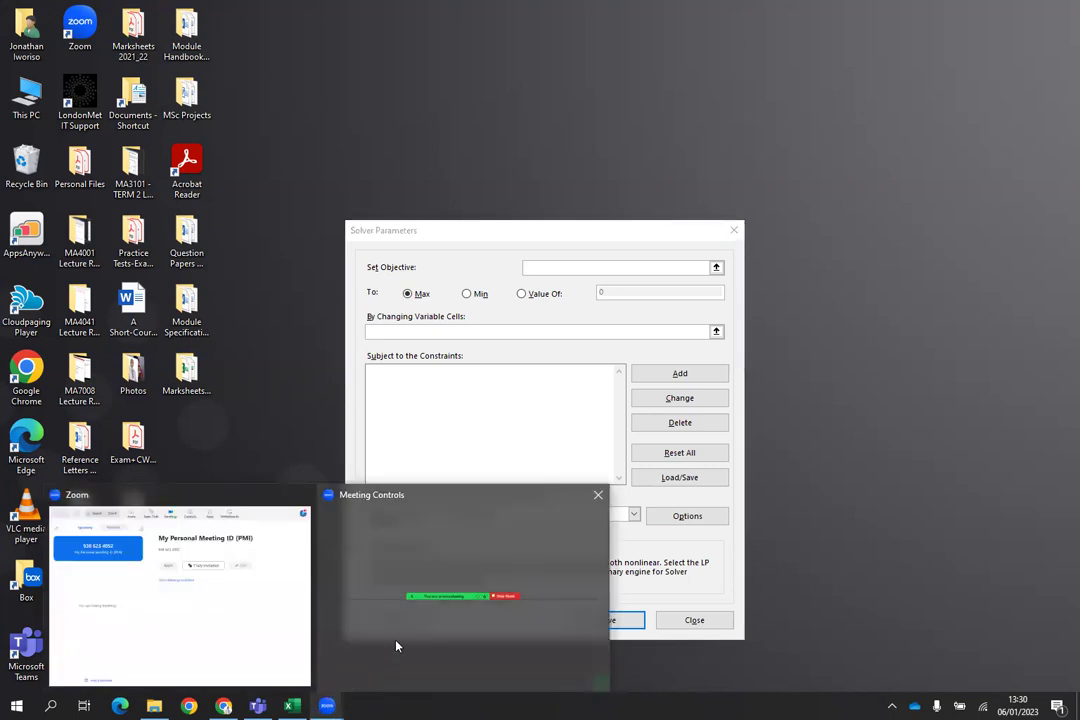
left_click(396, 646)
mouse_move(318, 693)
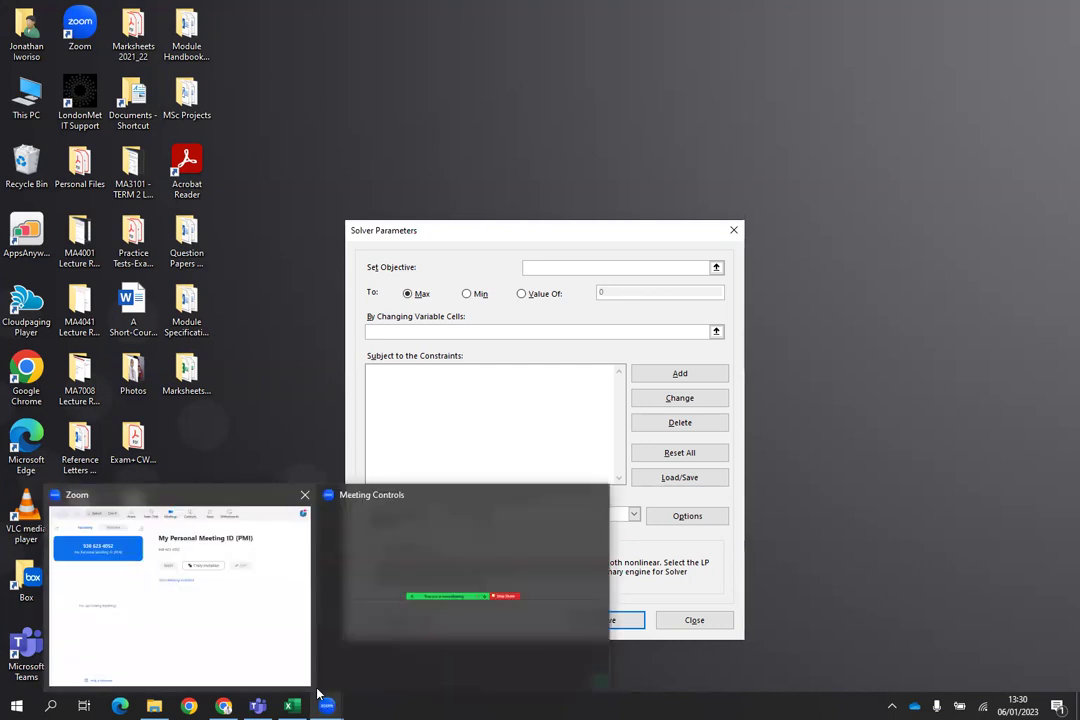
left_click(588, 677)
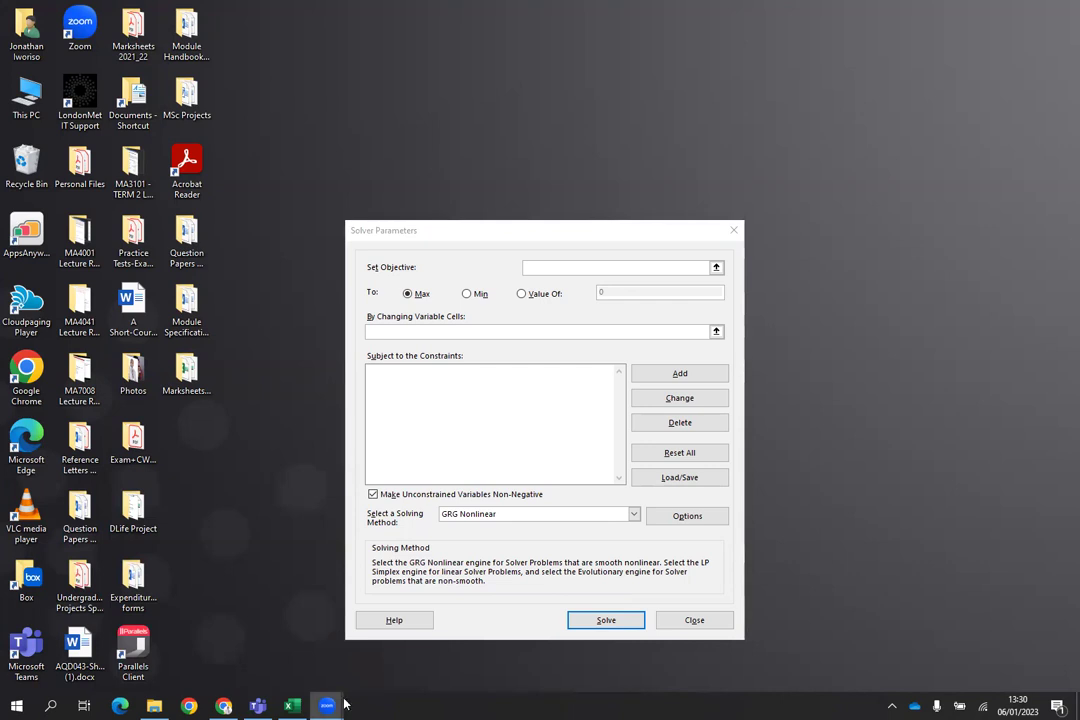
left_click(1057, 706)
left_click(1057, 706)
mouse_move(325, 705)
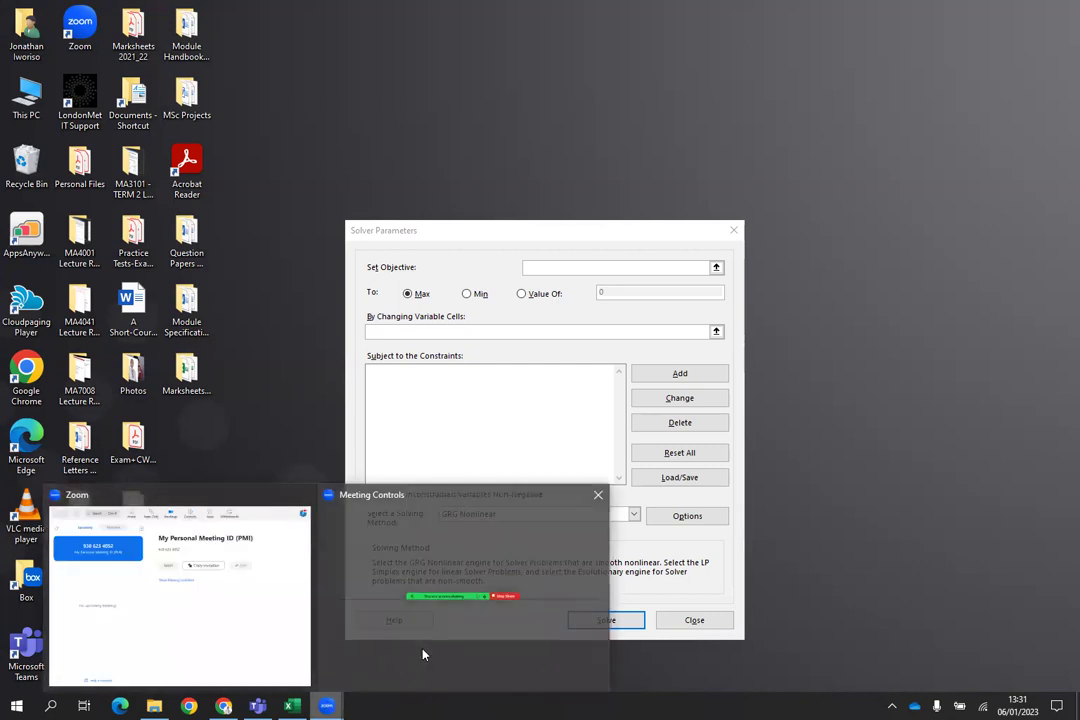
left_click(423, 655)
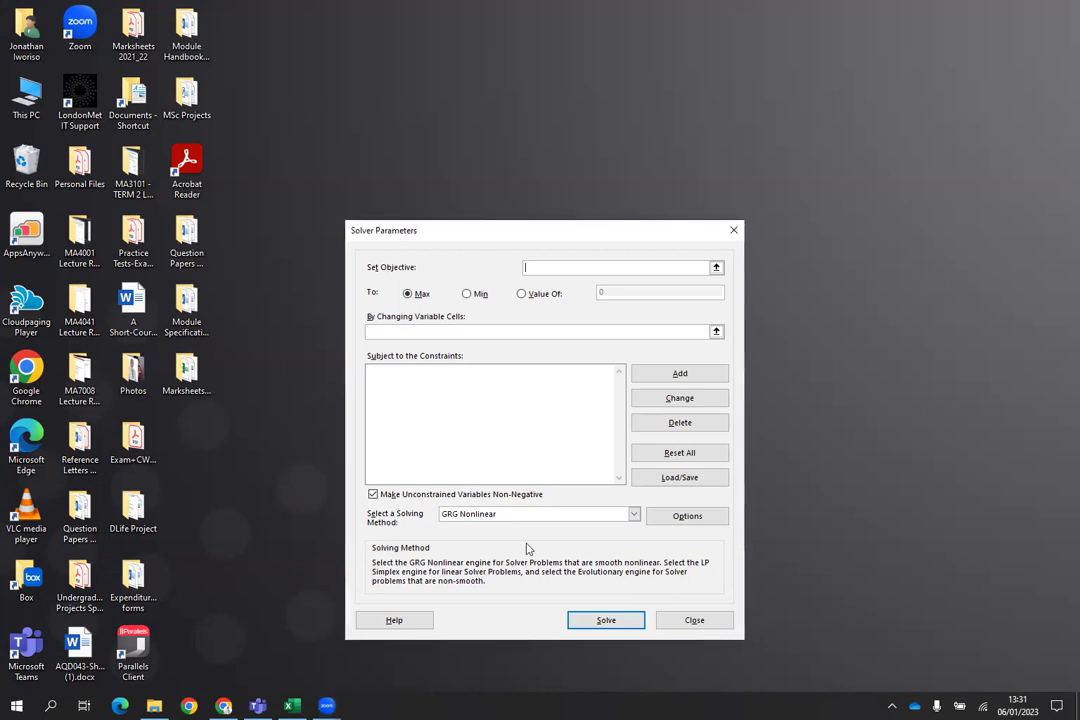
left_click(399, 478)
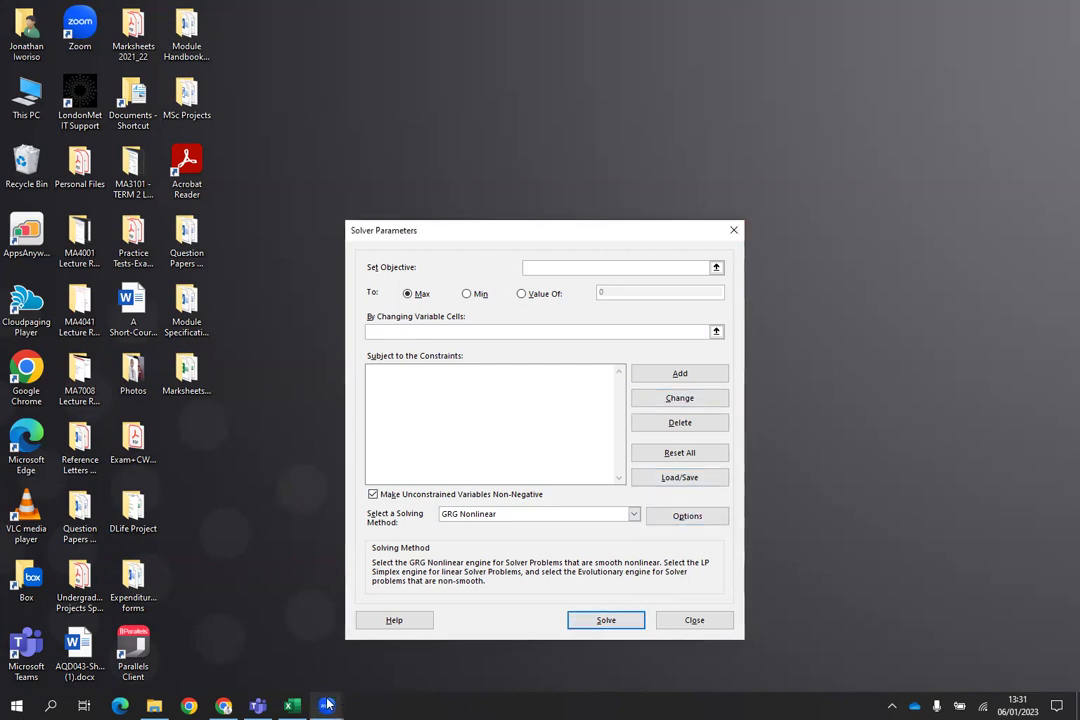
mouse_move(325, 706)
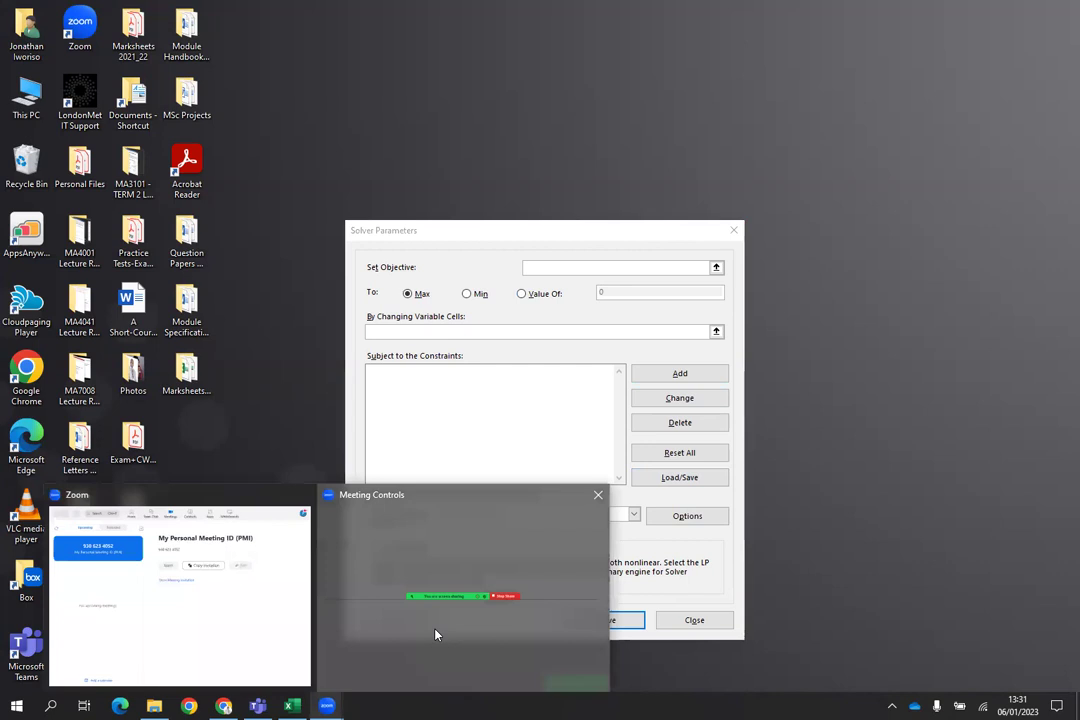
left_click(436, 633)
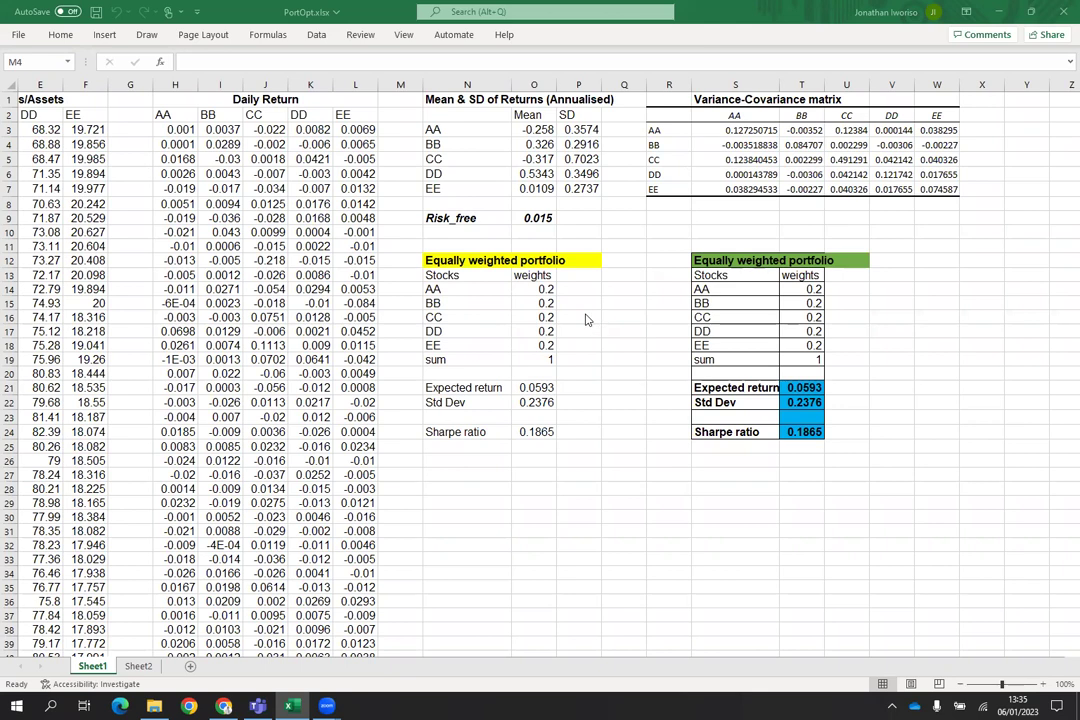
Step: Open Solver and set it to maximise the Sharpe ratio in O24 by changing the weights in O14:O18
left_click(317, 36)
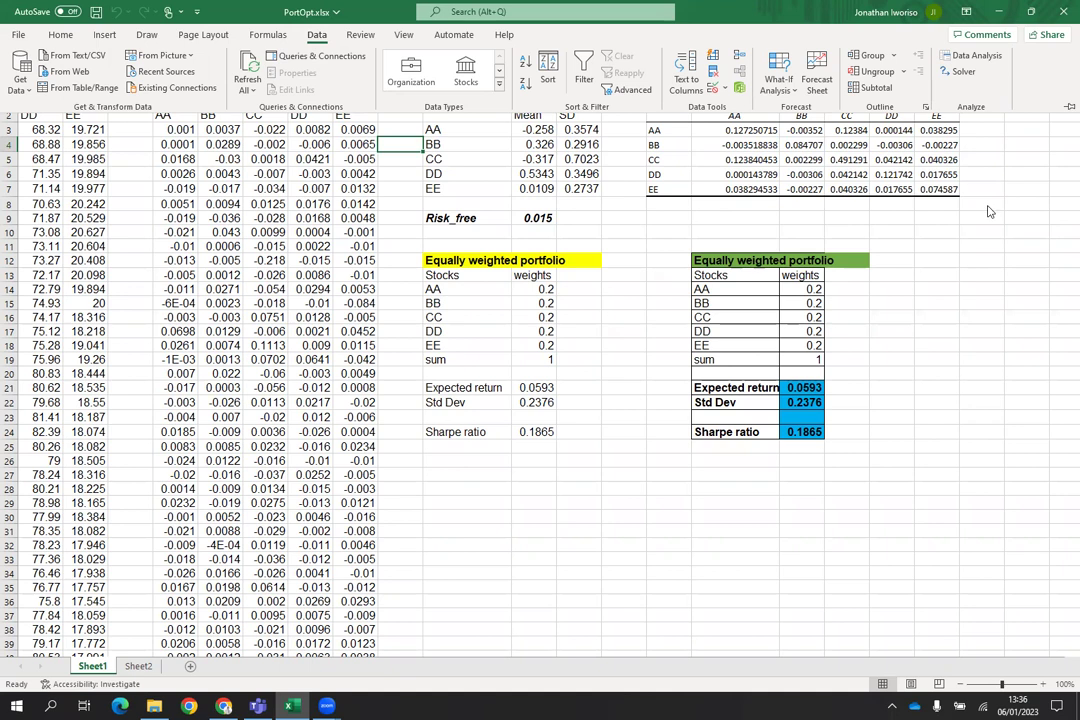
left_click(963, 73)
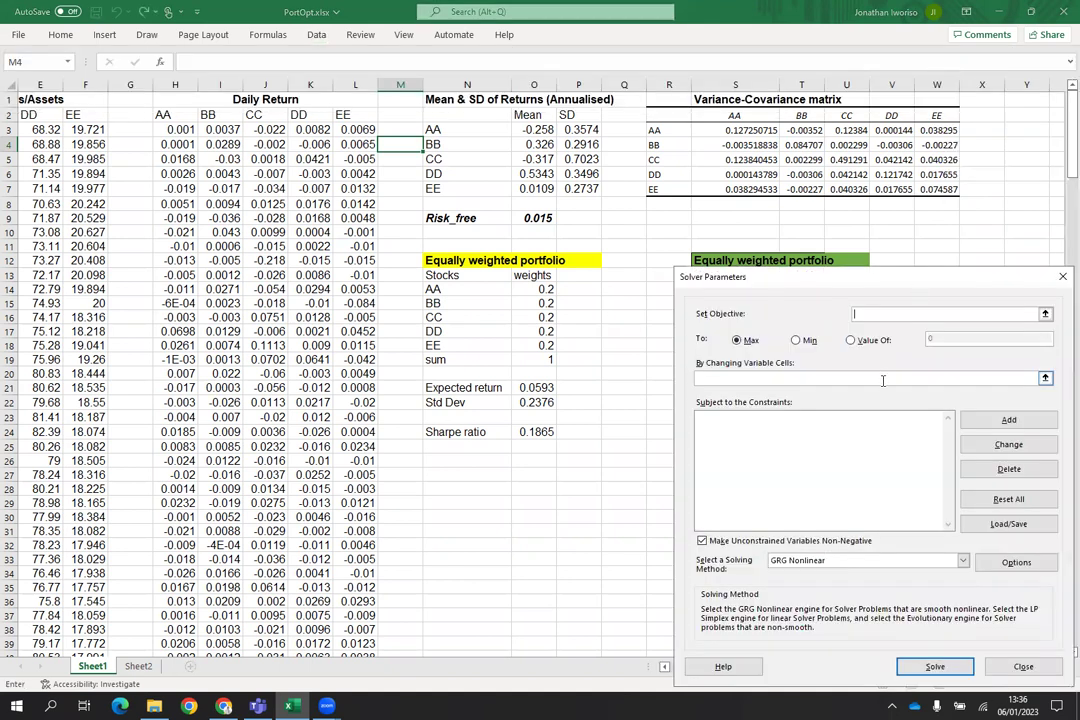
left_click_drag(886, 286, 815, 161)
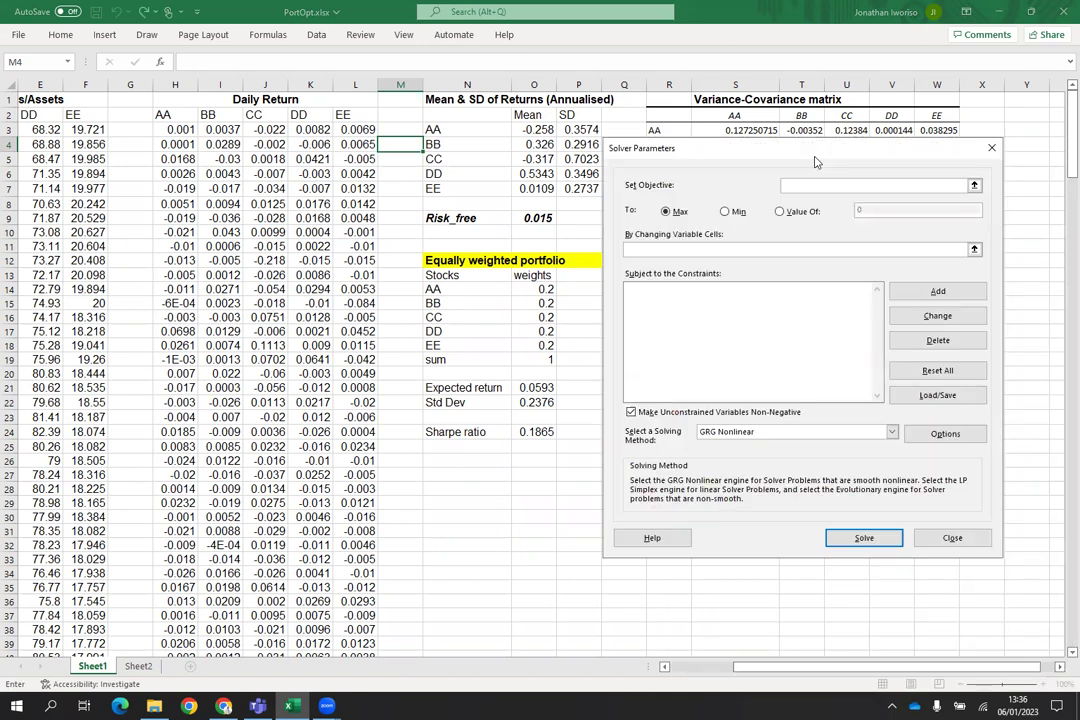
left_click(805, 184)
left_click(545, 432)
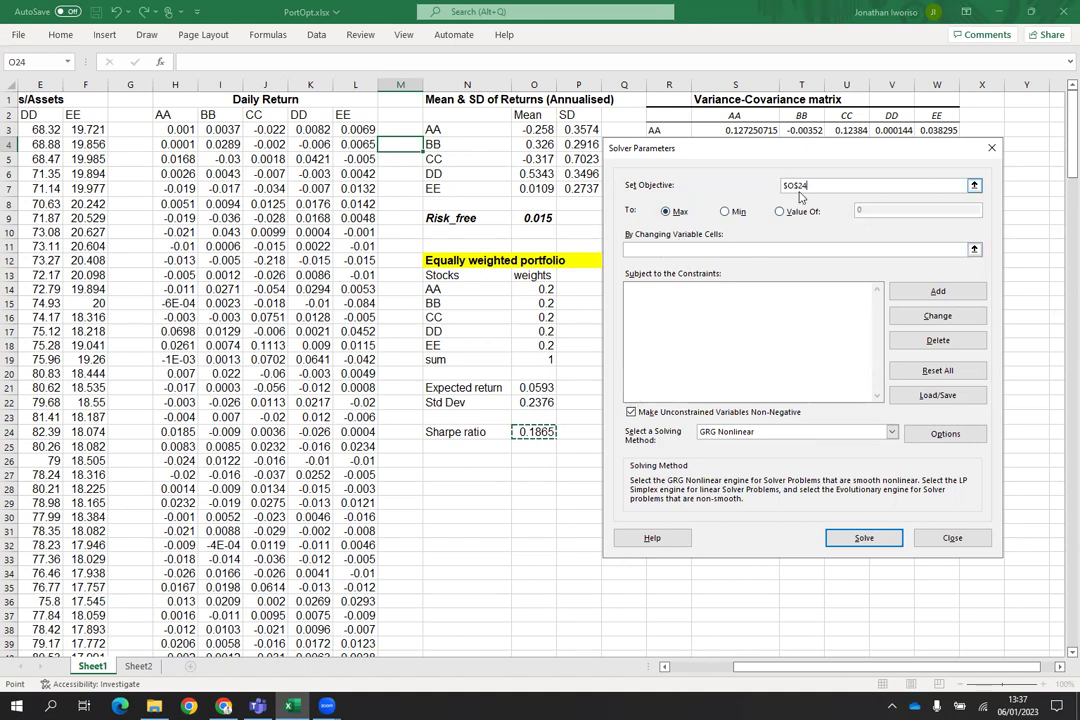
left_click(683, 249)
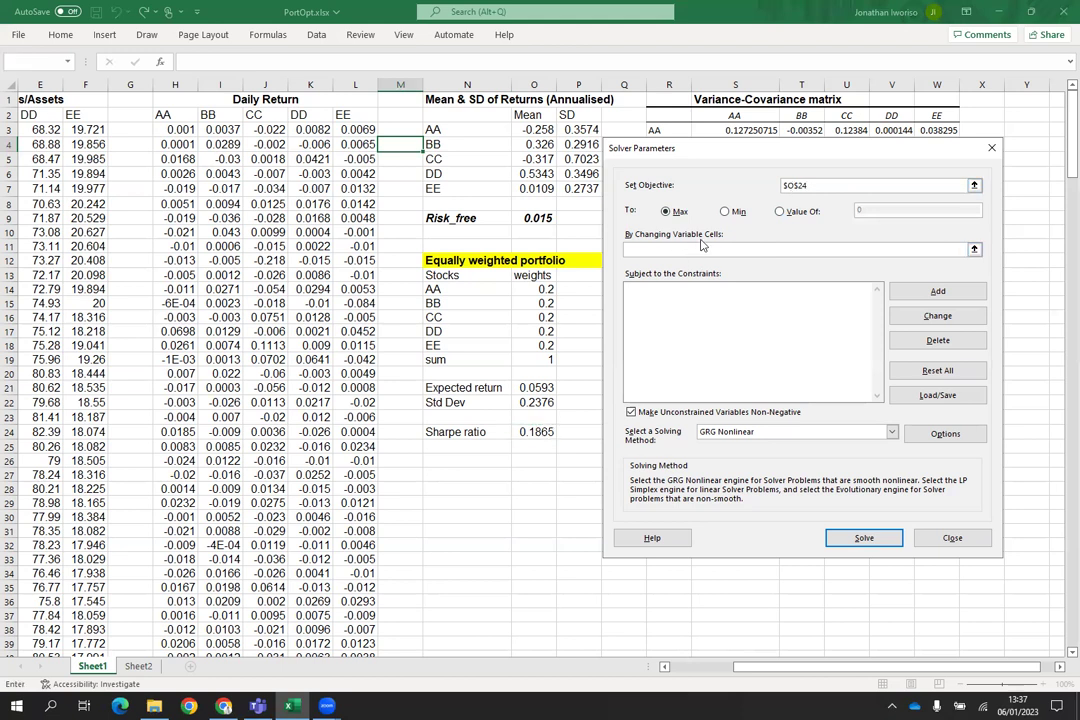
left_click_drag(545, 289, 549, 344)
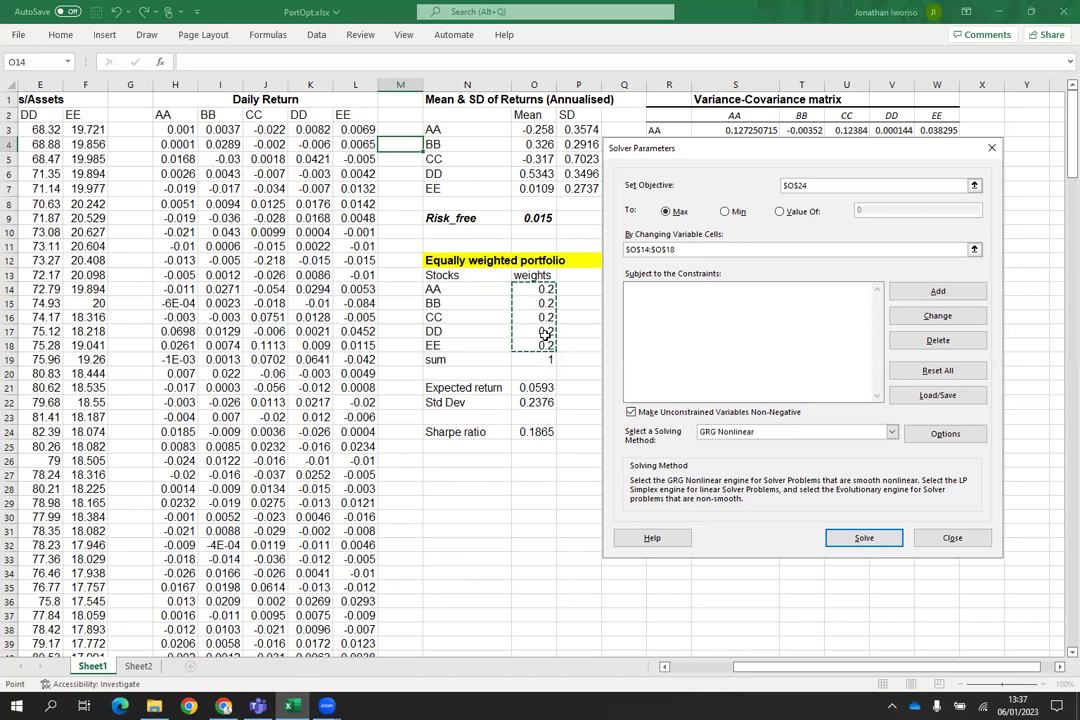
Step: Add a Solver constraint that the sum of the weights in O19 equals 1
left_click(651, 297)
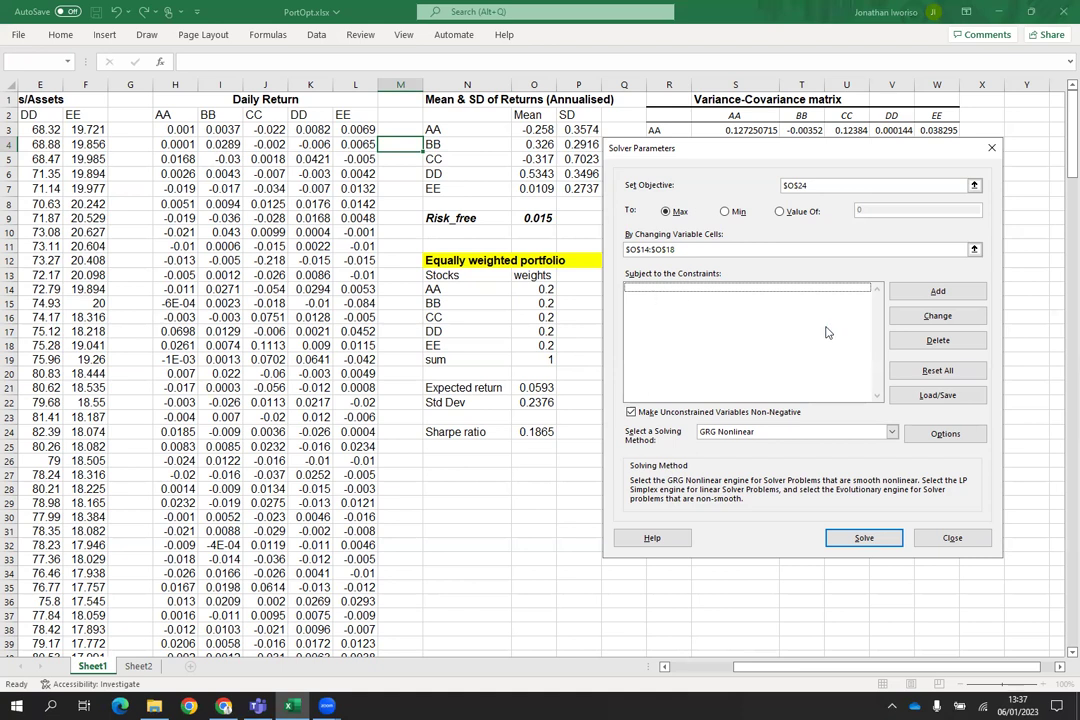
left_click(937, 291)
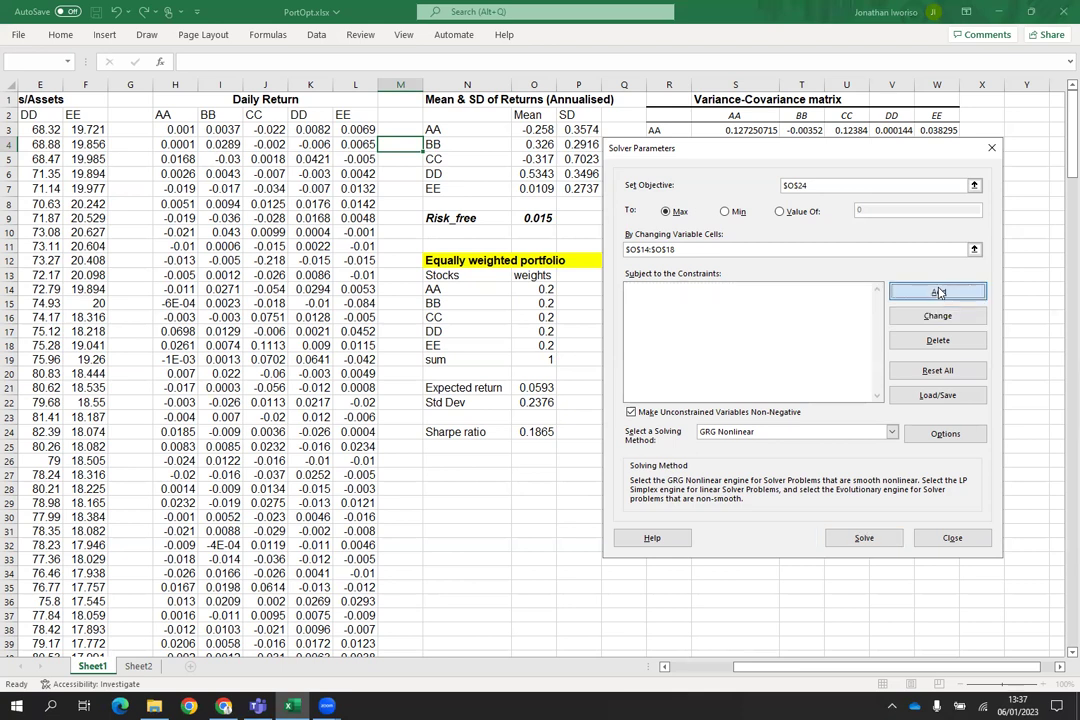
left_click(548, 360)
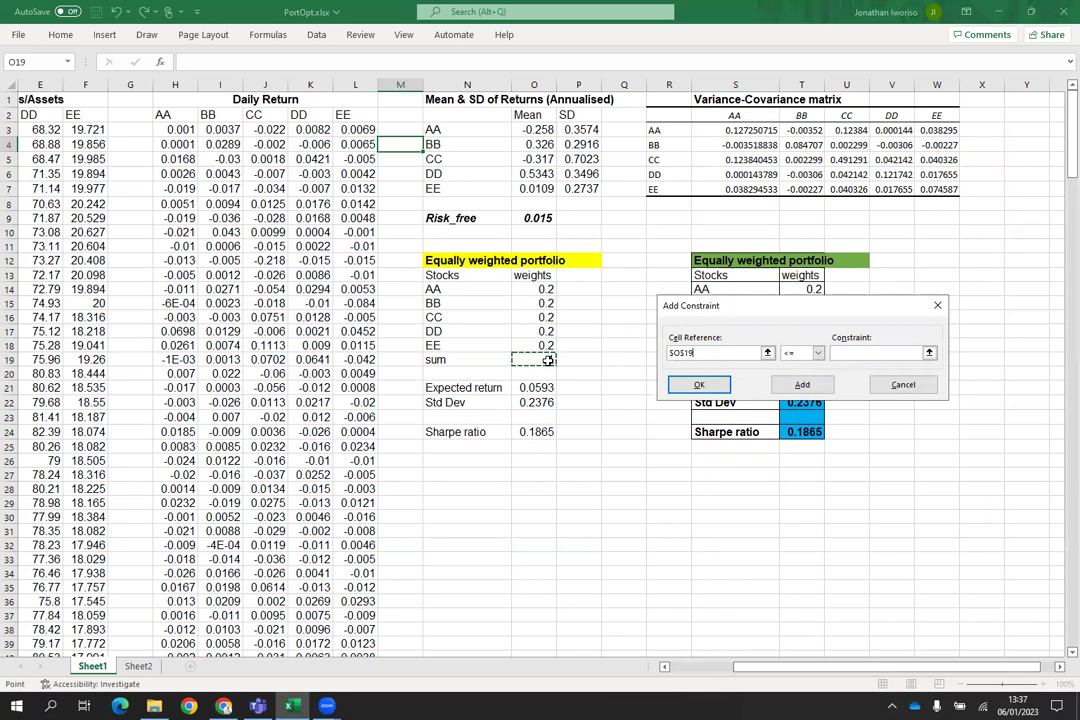
left_click(818, 353)
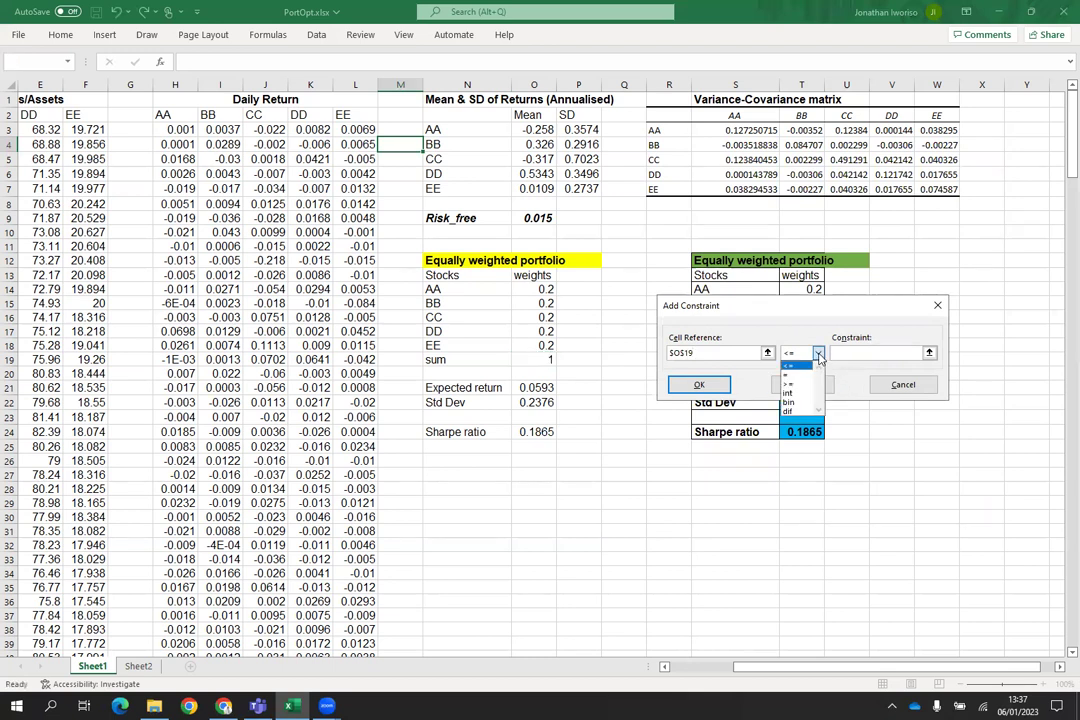
left_click(790, 374)
left_click(843, 352)
type("1")
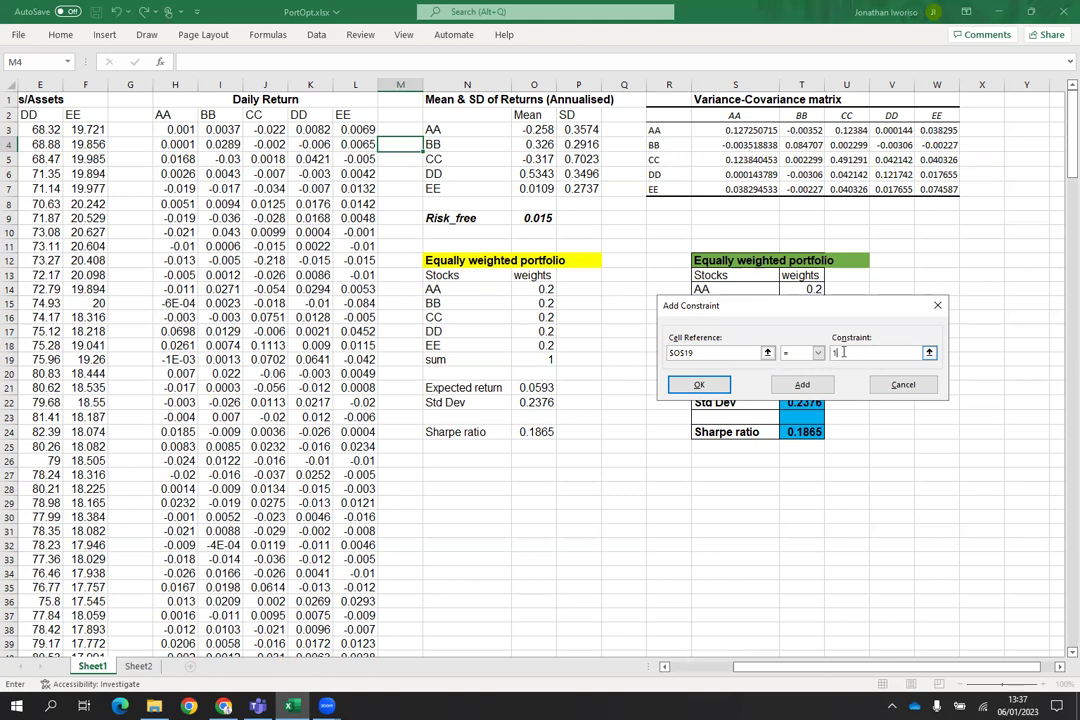
left_click(699, 385)
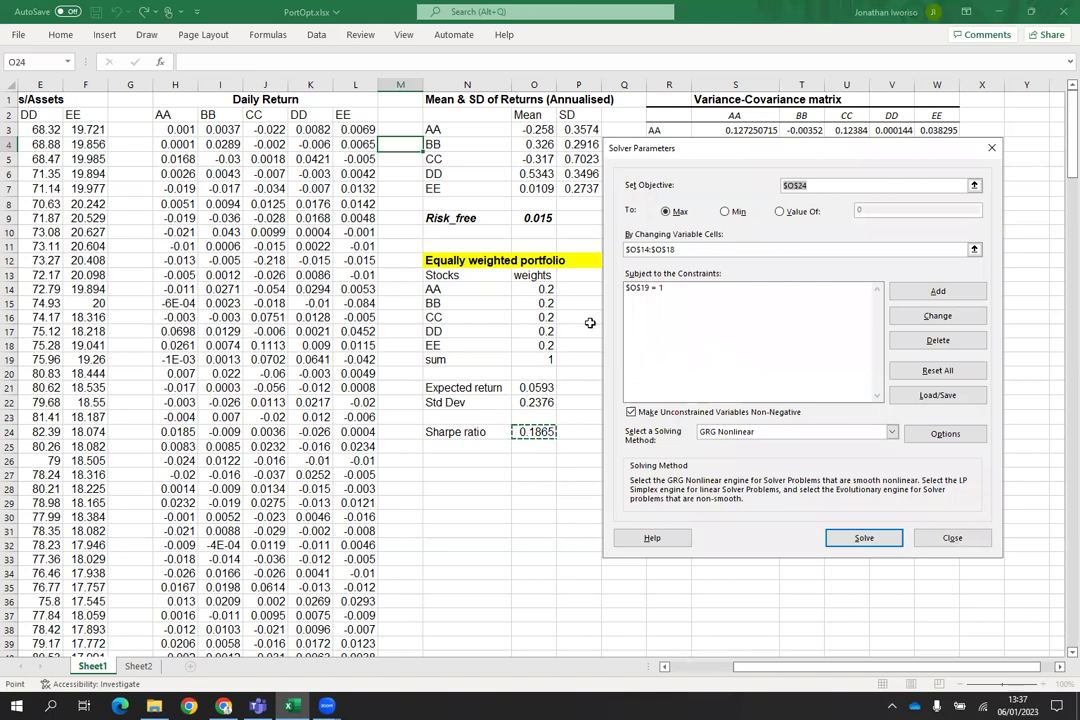
Step: Add a Solver constraint that the weights in O14:O18 are greater than or equal to 0
left_click(918, 297)
left_click_drag(545, 290, 551, 346)
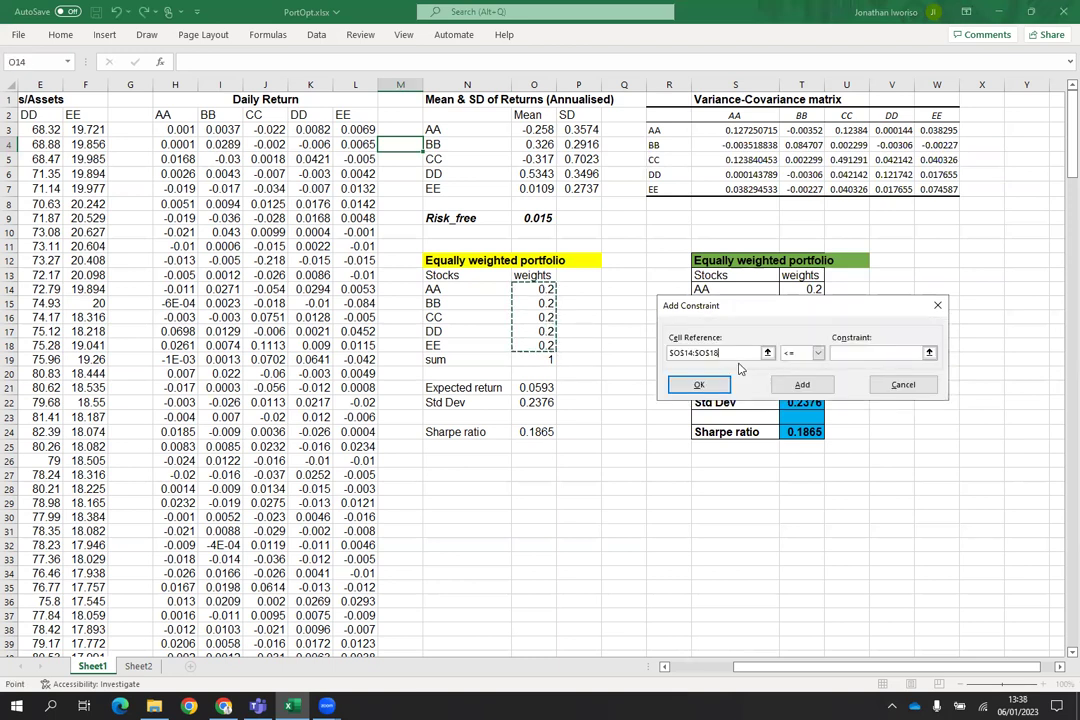
left_click(818, 356)
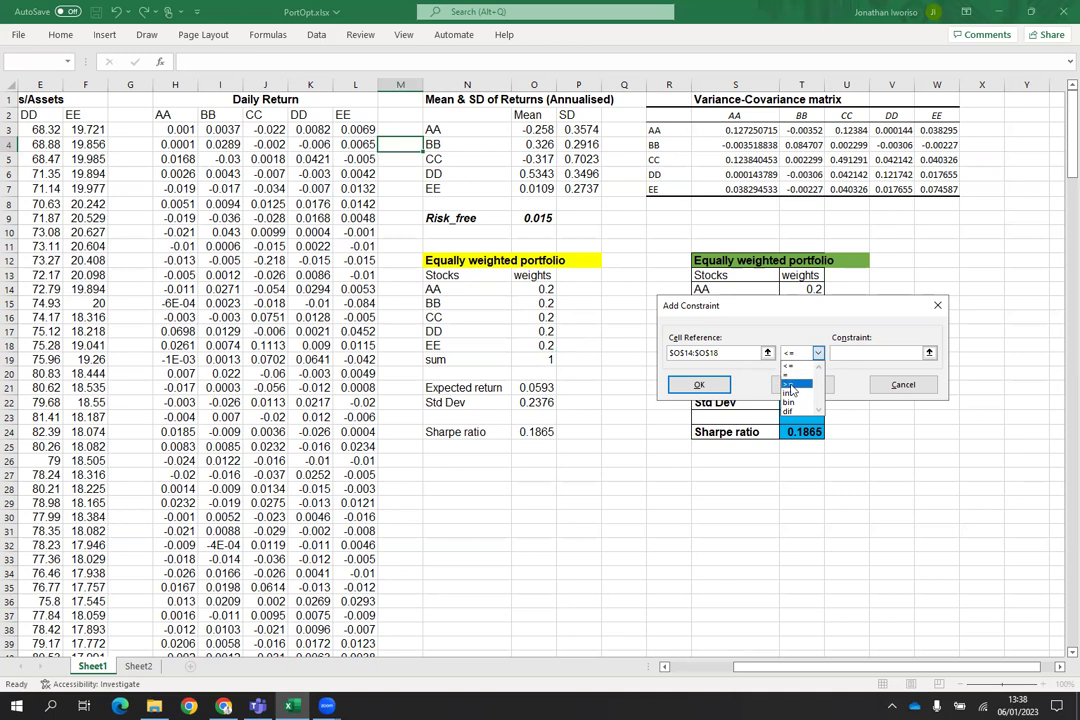
left_click(831, 374)
type("0")
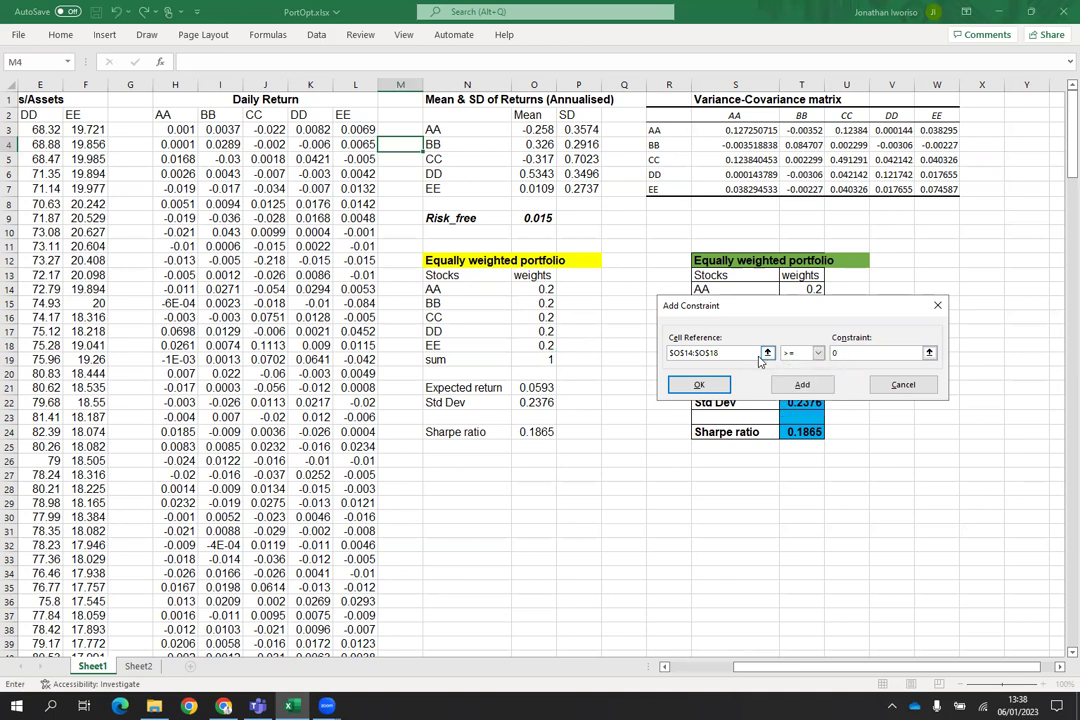
left_click(700, 386)
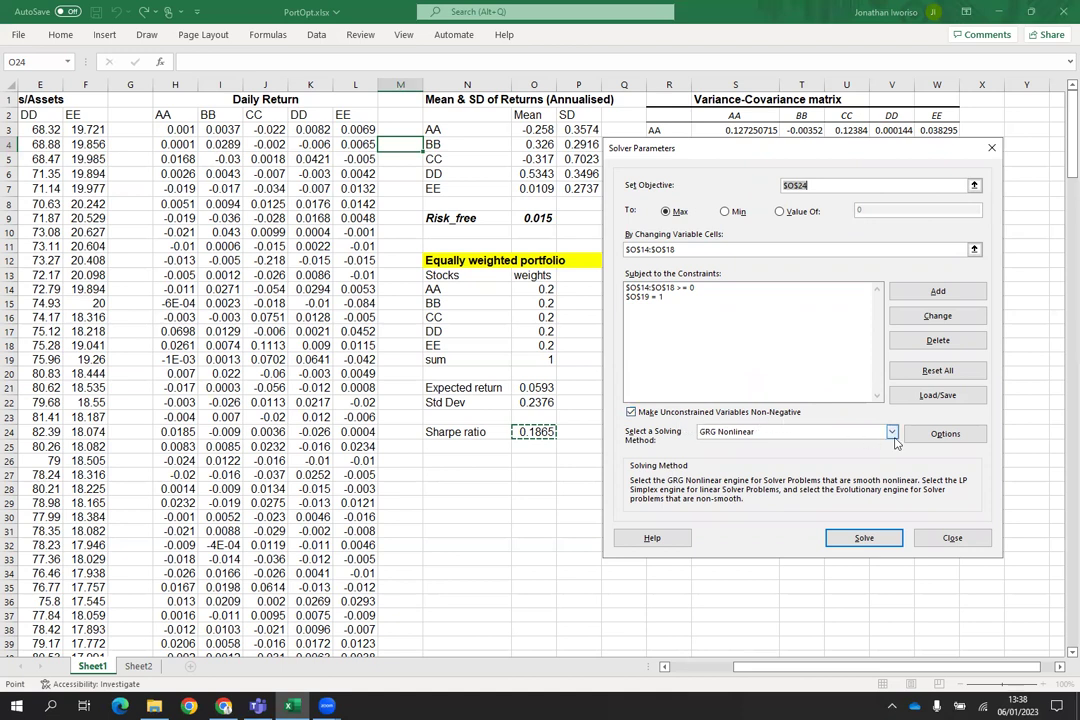
Step: Choose GRG Nonlinear as the solving method and run Solver on the Sharpe ratio maximisation
left_click(891, 434)
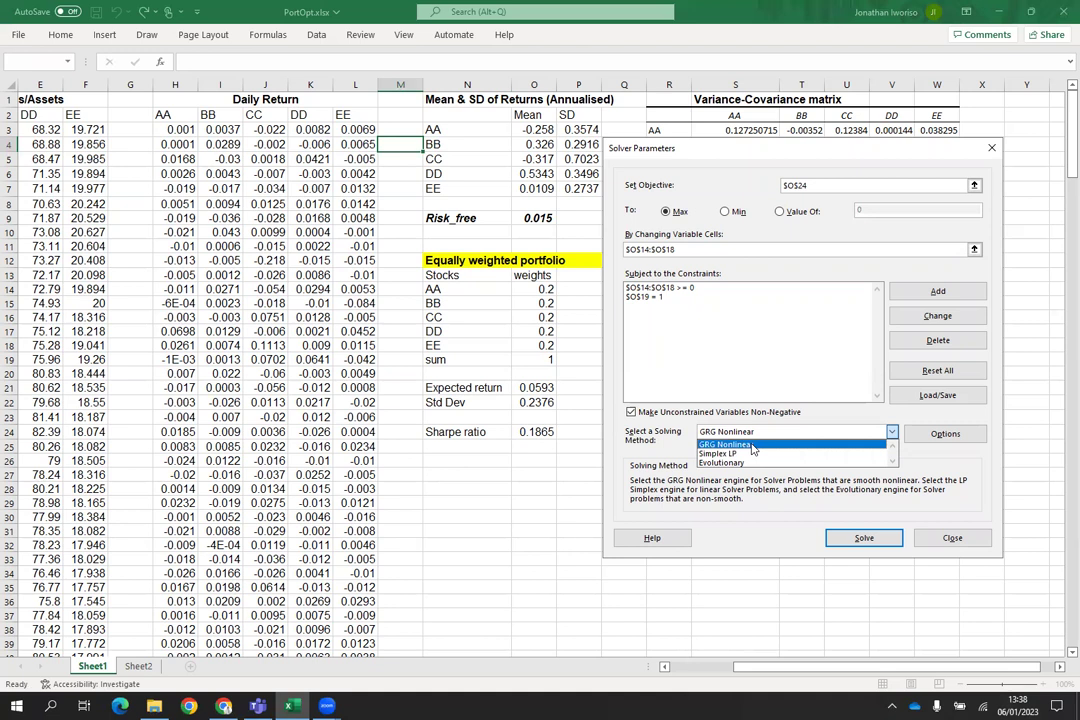
left_click(704, 372)
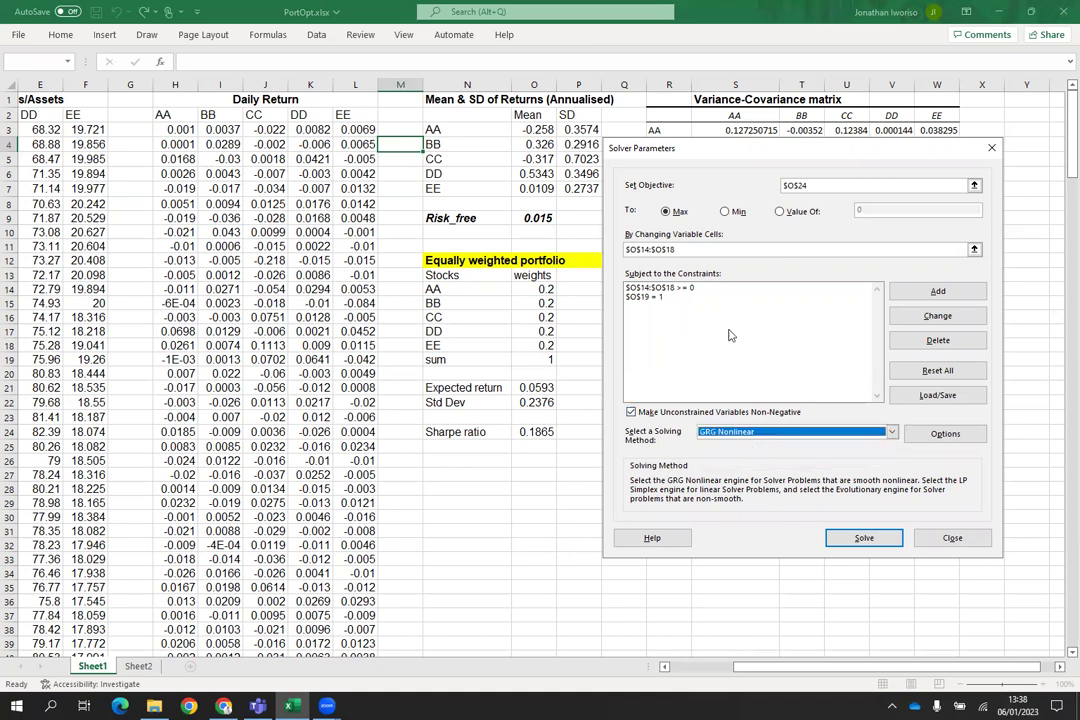
left_click(731, 340)
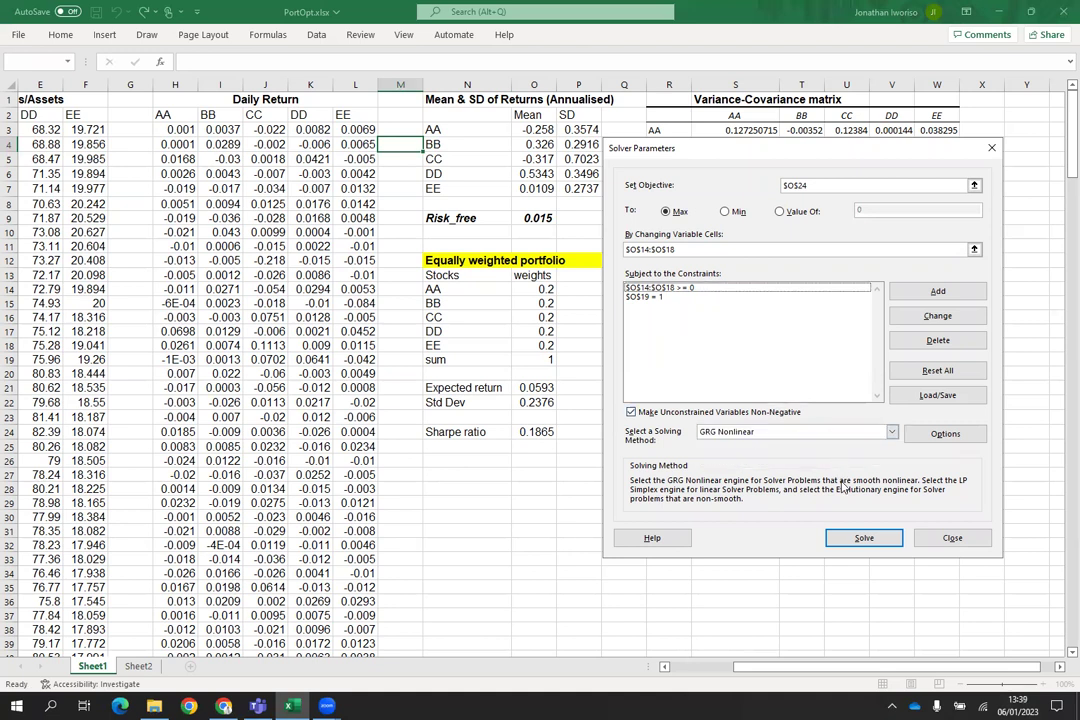
left_click(862, 539)
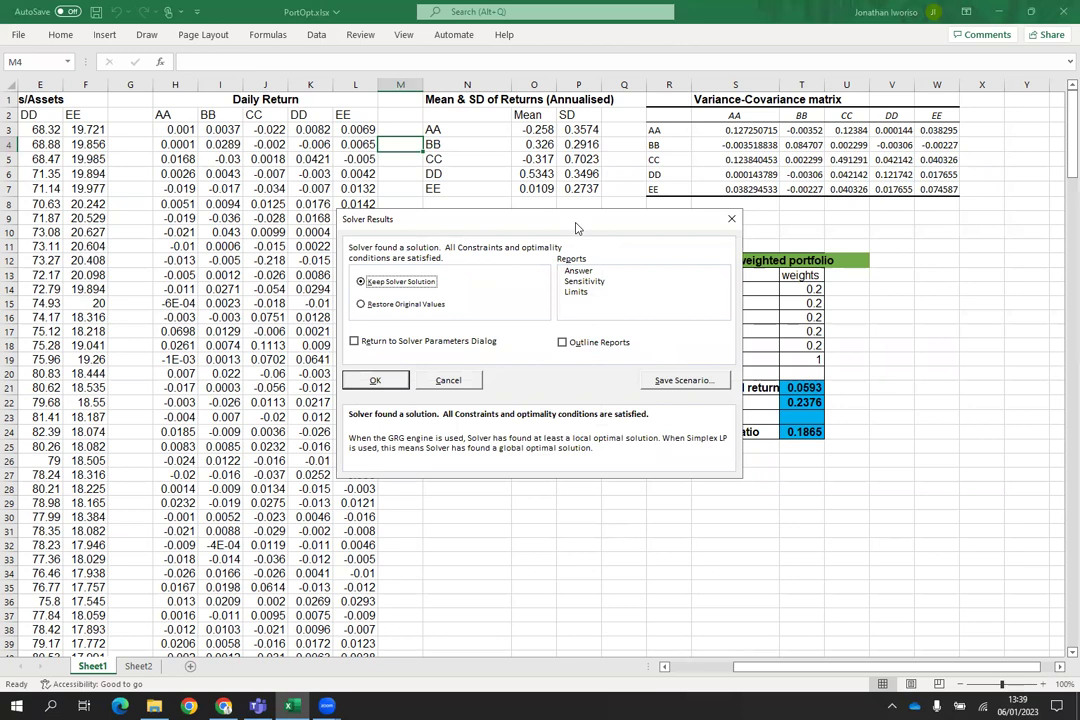
Step: Keep the Solver solution for the portfolio weights and close the Solver results
left_click_drag(490, 219, 500, 220)
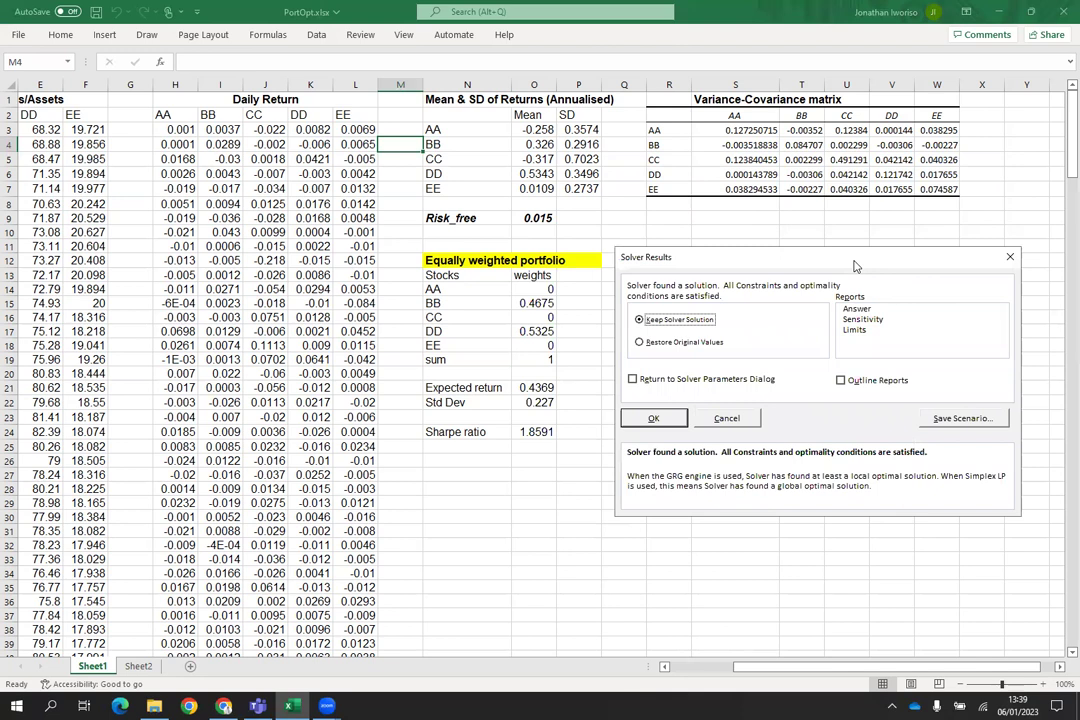
left_click(640, 344)
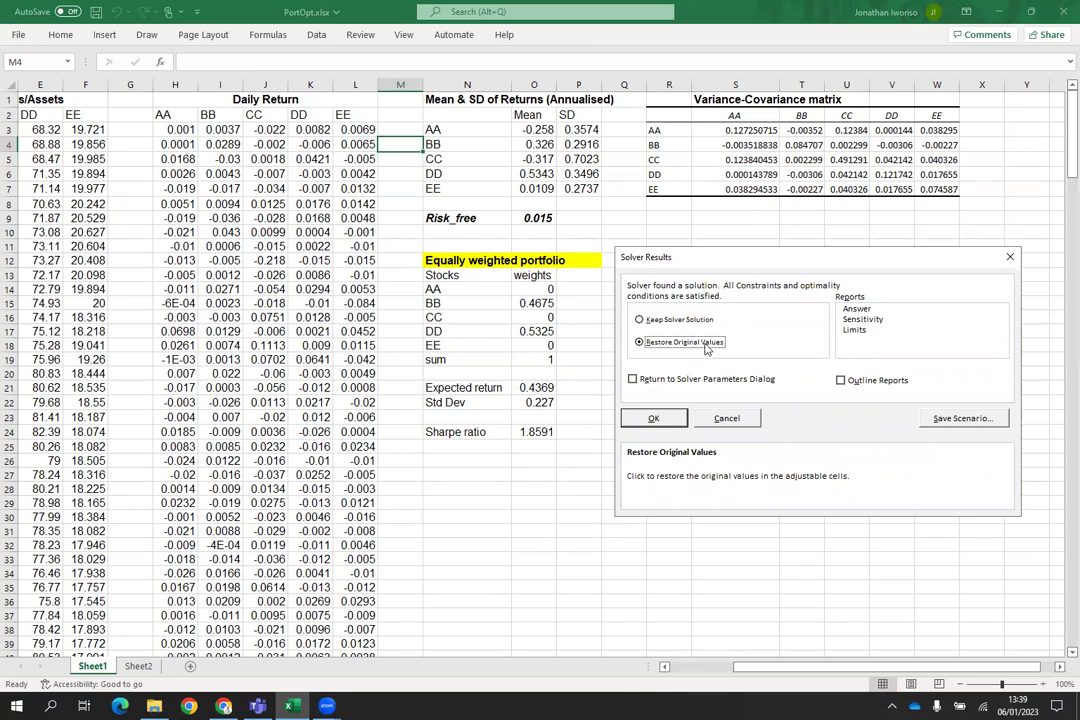
left_click(641, 320)
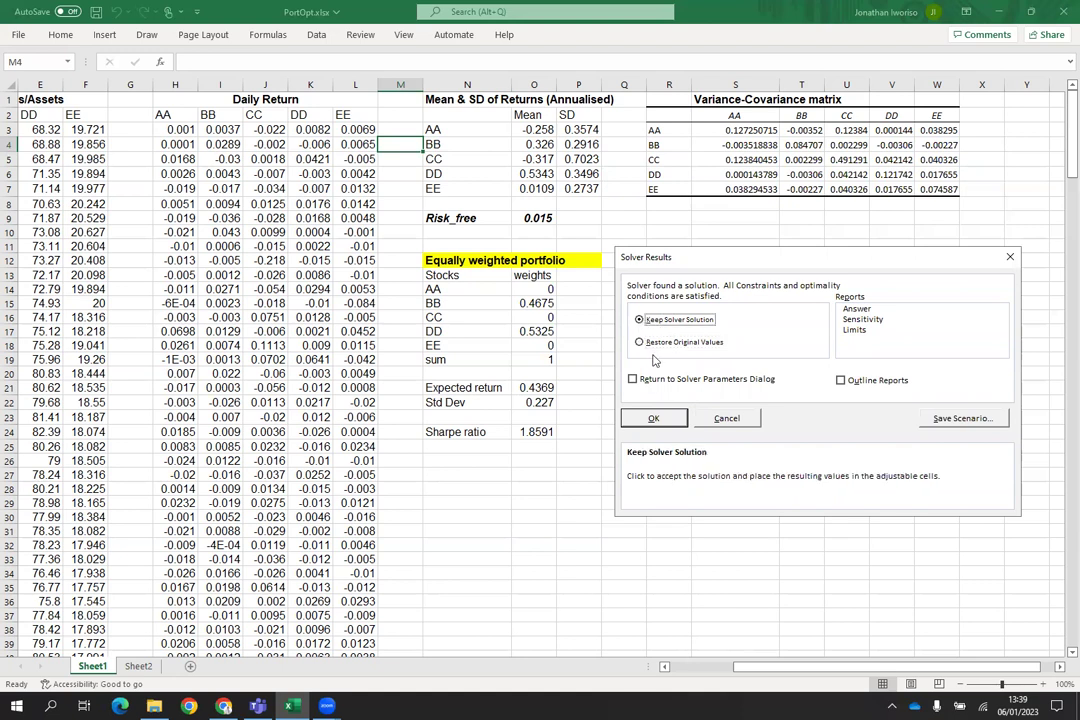
left_click(656, 419)
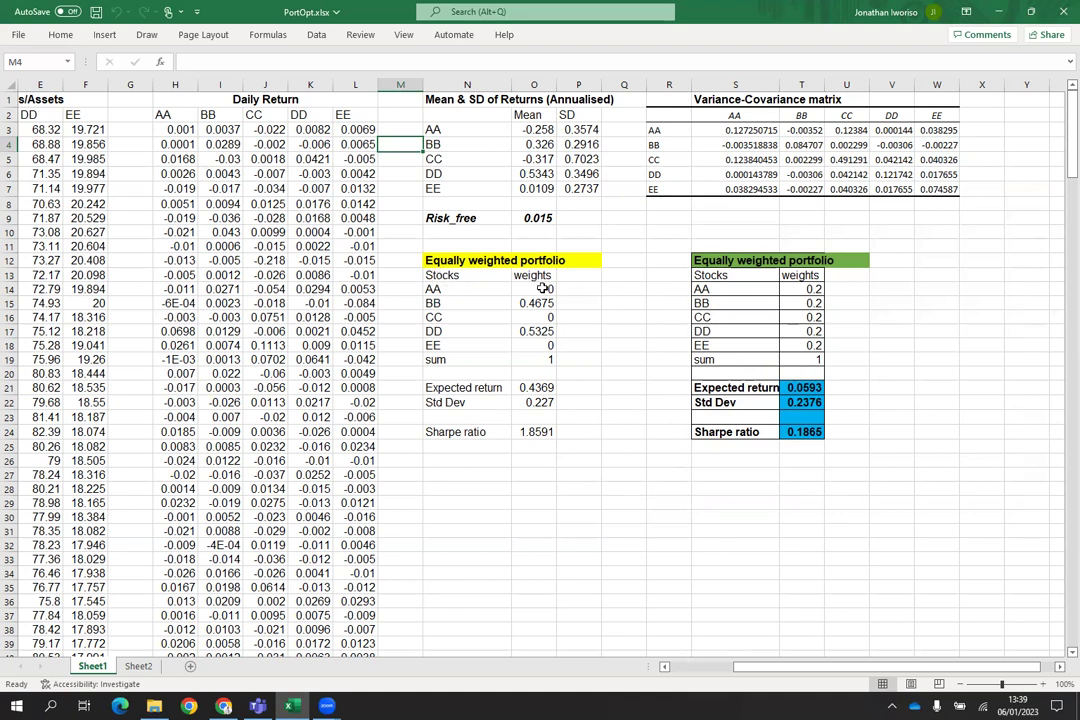
Step: Fill the solved weights in O14:O18 with the standard orange colour
left_click_drag(543, 289, 548, 345)
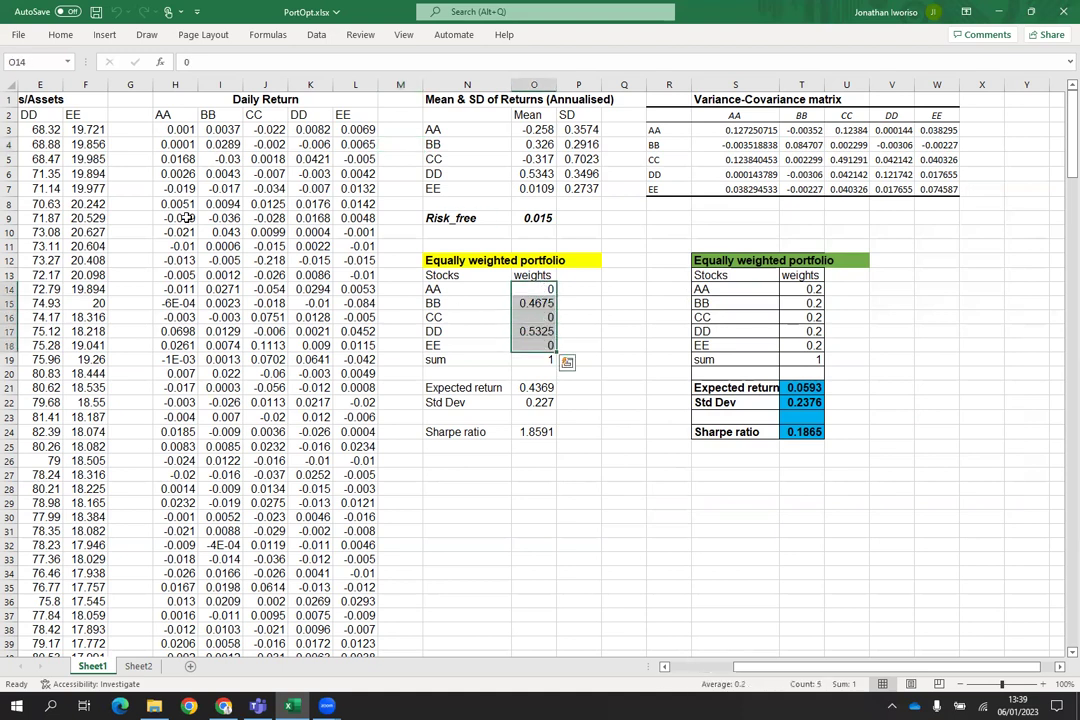
left_click(61, 35)
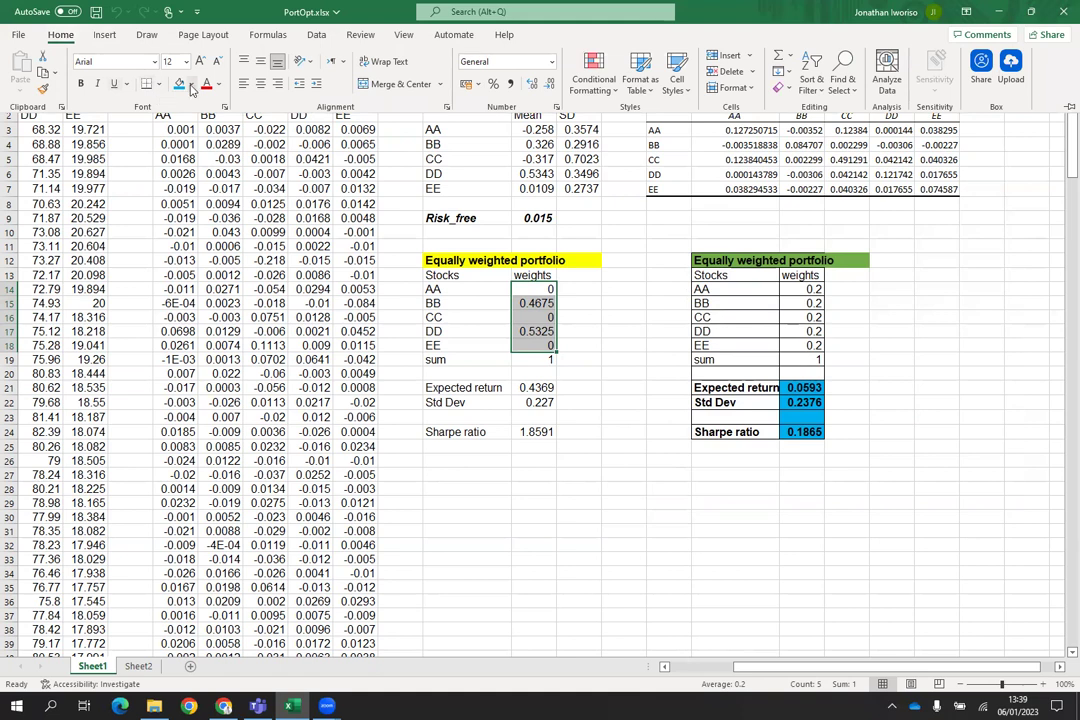
left_click(193, 86)
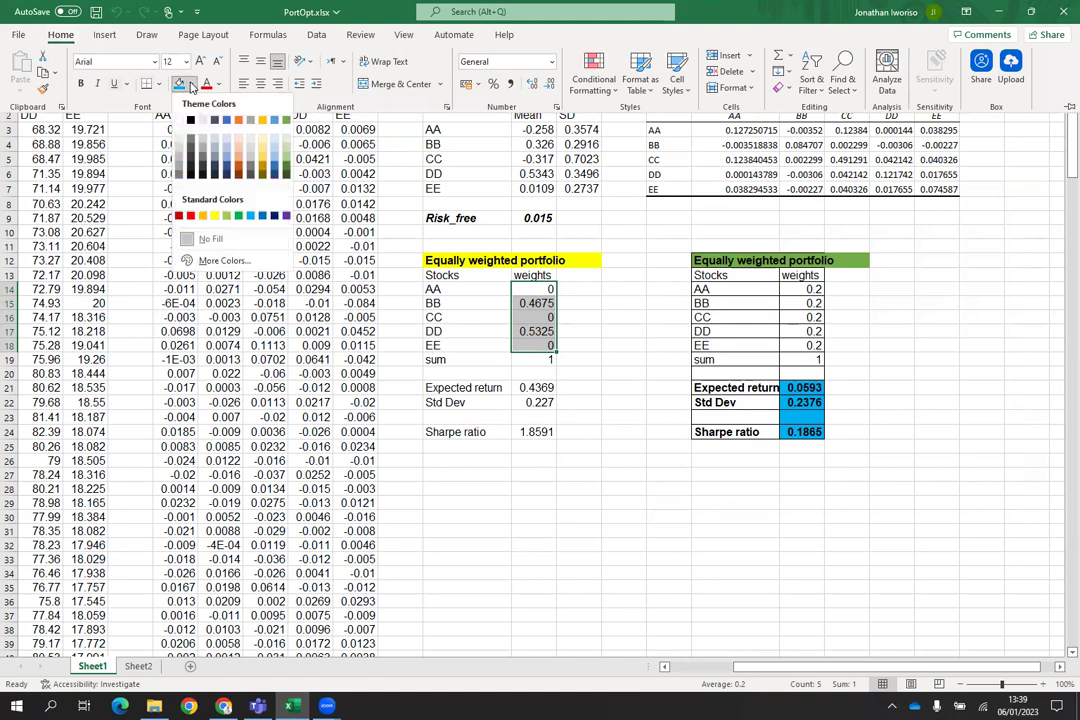
left_click(203, 218)
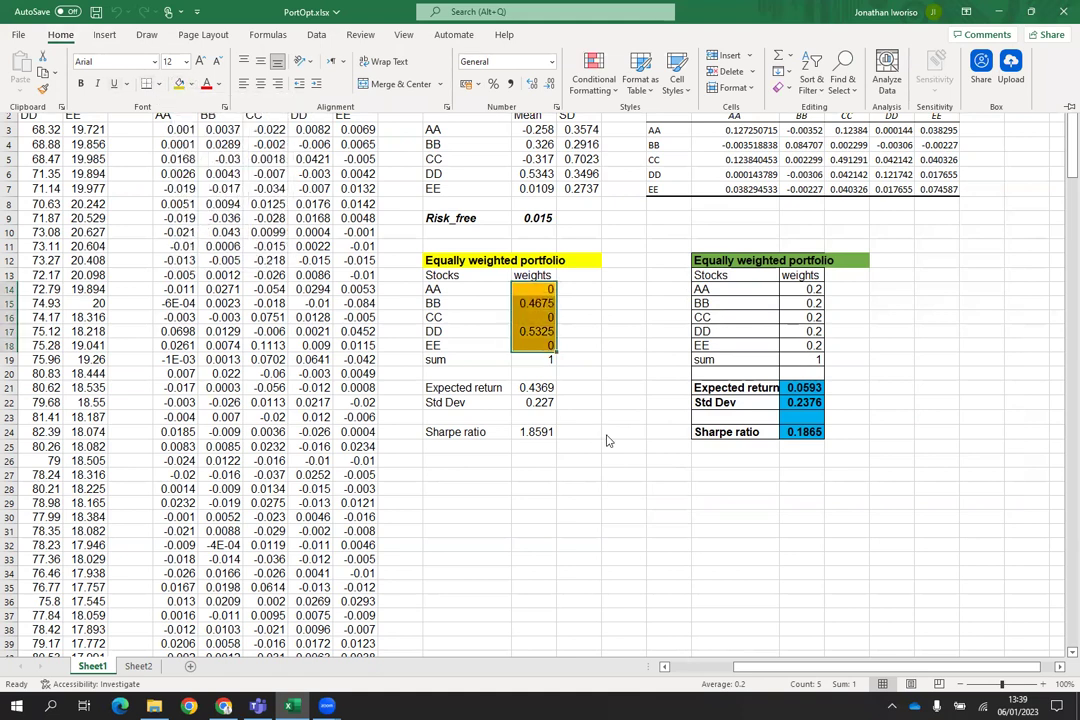
Step: Fill the expected return, standard deviation and Sharpe ratio block in N21:O24 with light green
left_click_drag(463, 390, 545, 430)
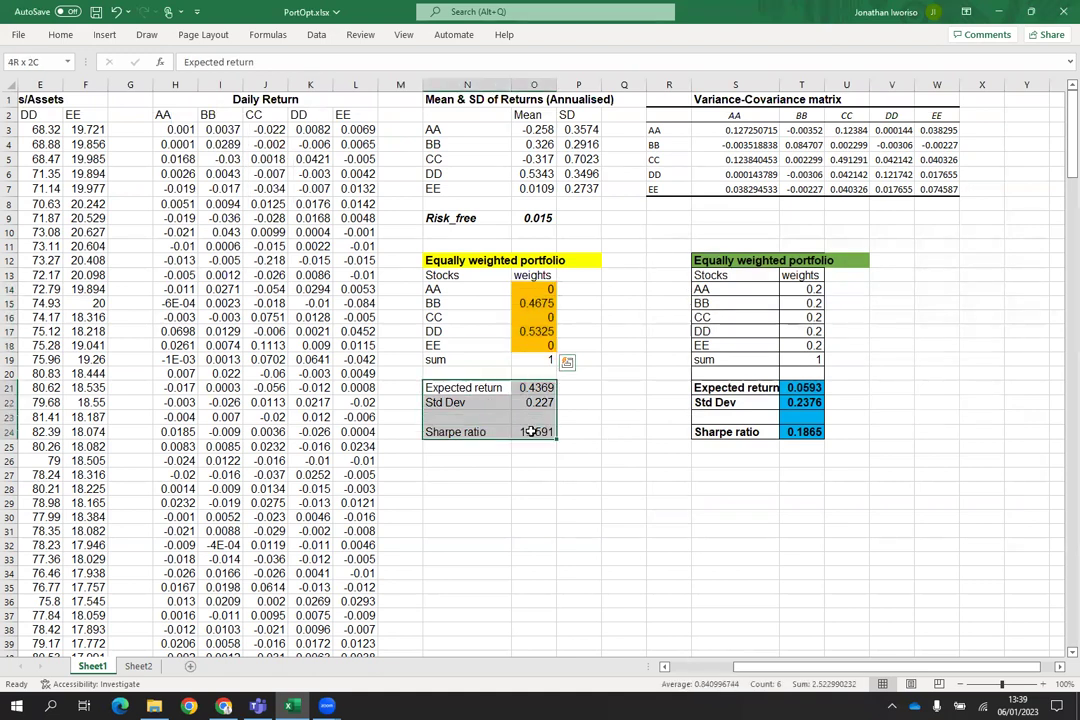
left_click(61, 35)
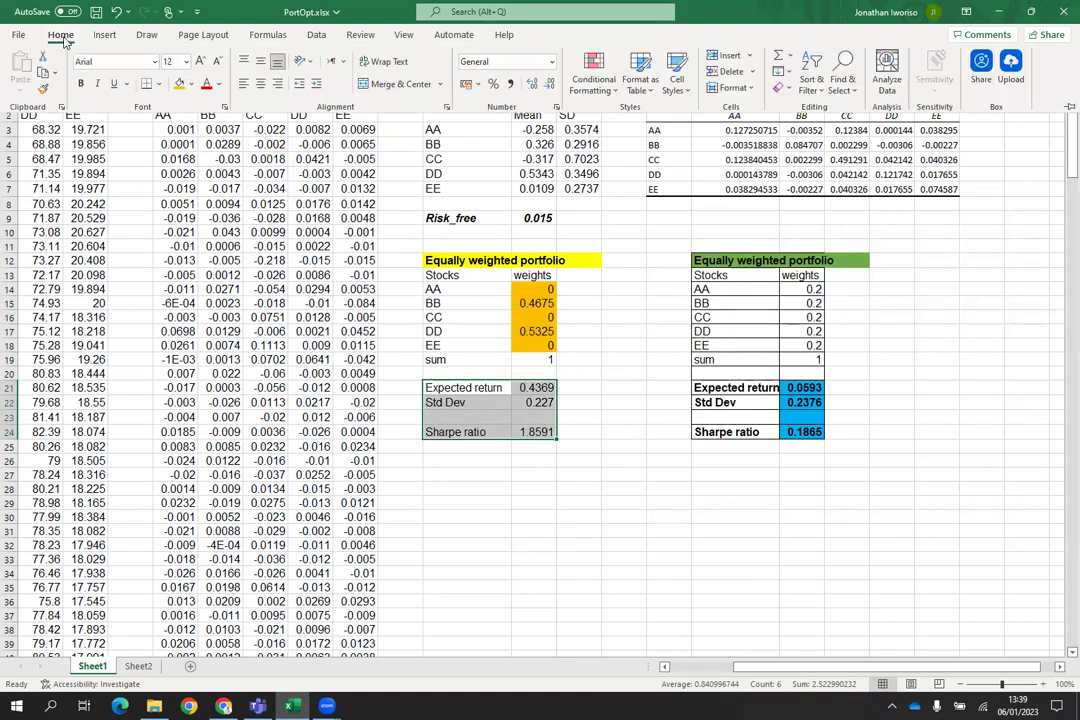
left_click(192, 86)
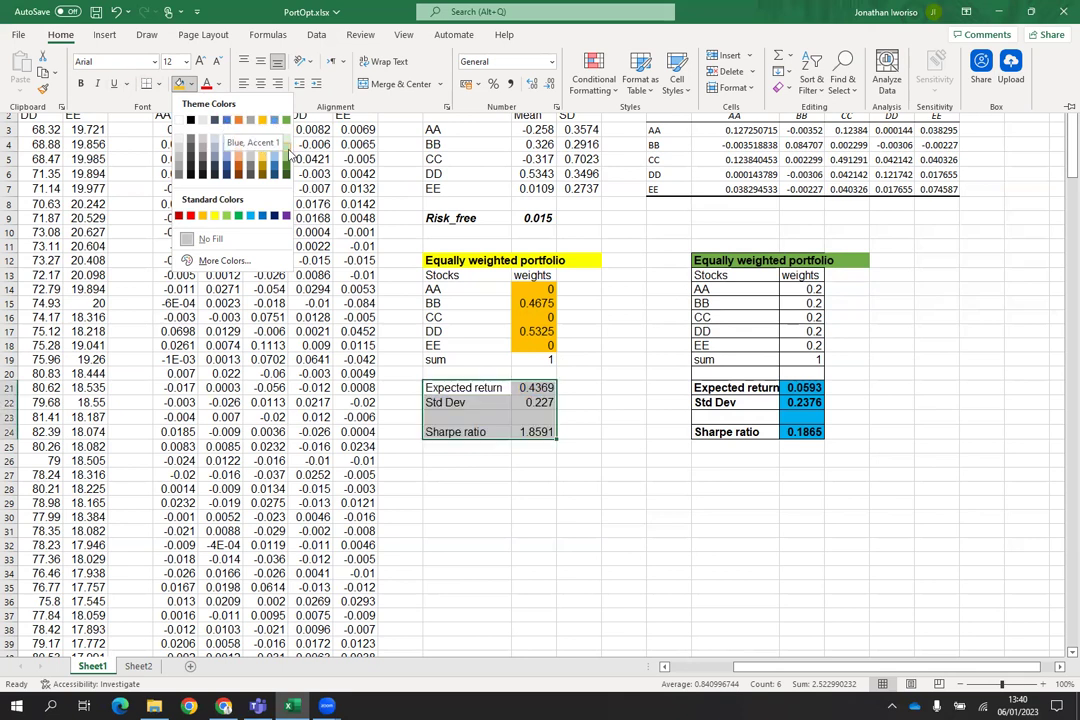
left_click(287, 143)
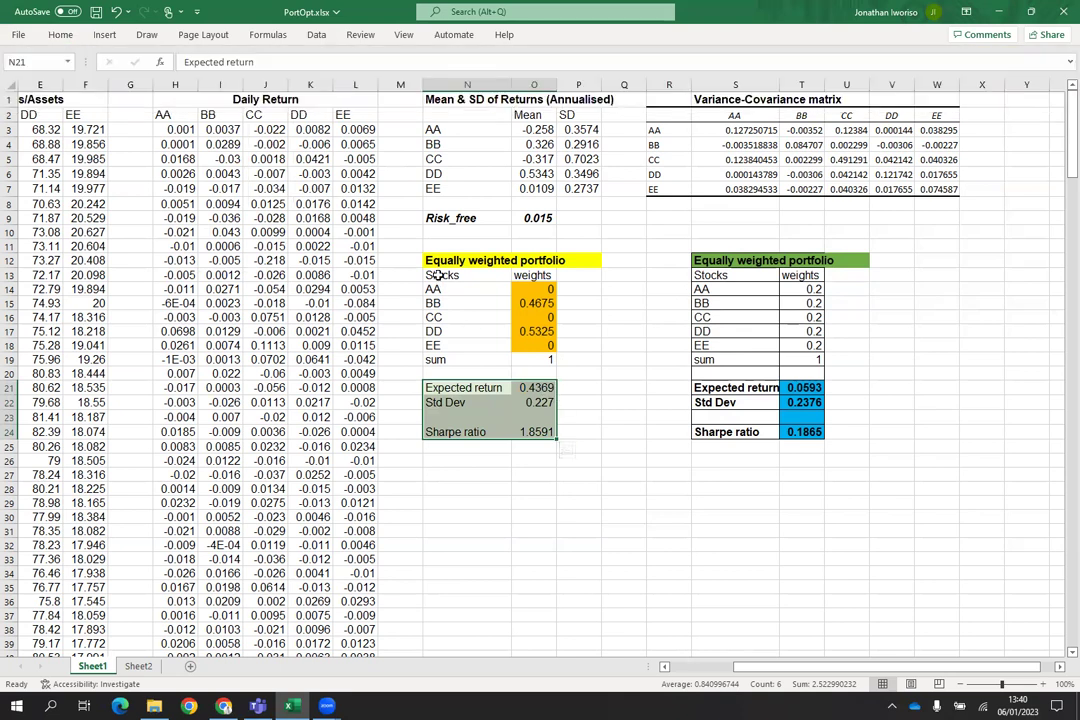
Step: Add outline and inside borders to the portfolio table in N13:O24
left_click_drag(438, 275, 542, 431)
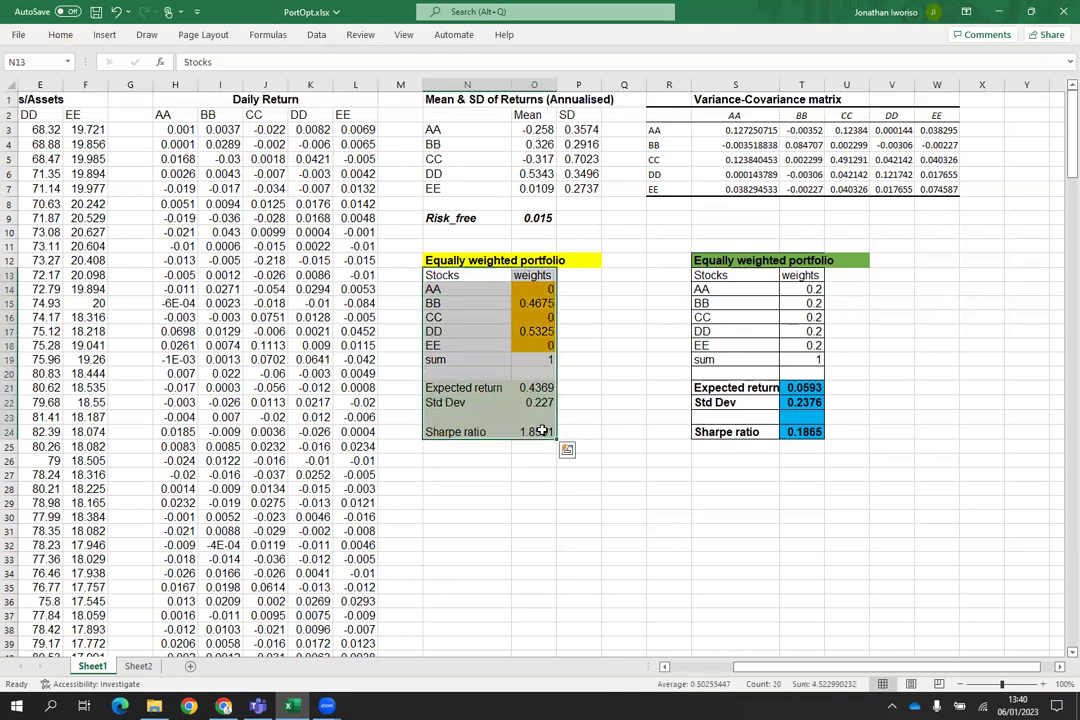
right_click(502, 347)
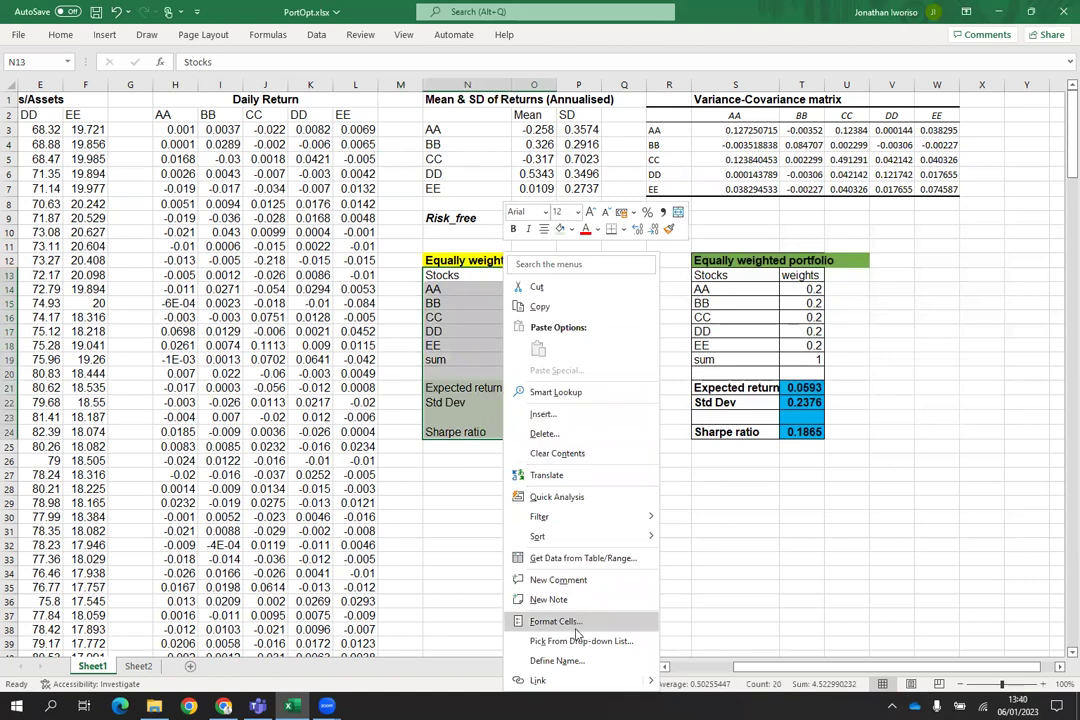
left_click(566, 624)
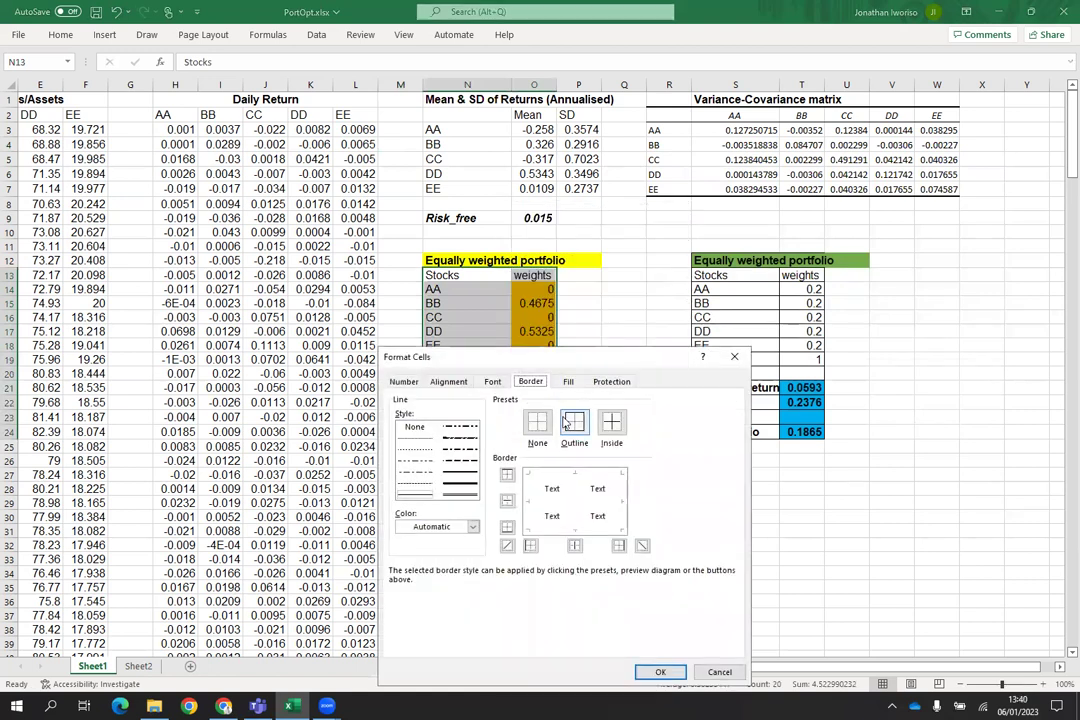
left_click(575, 424)
left_click(611, 423)
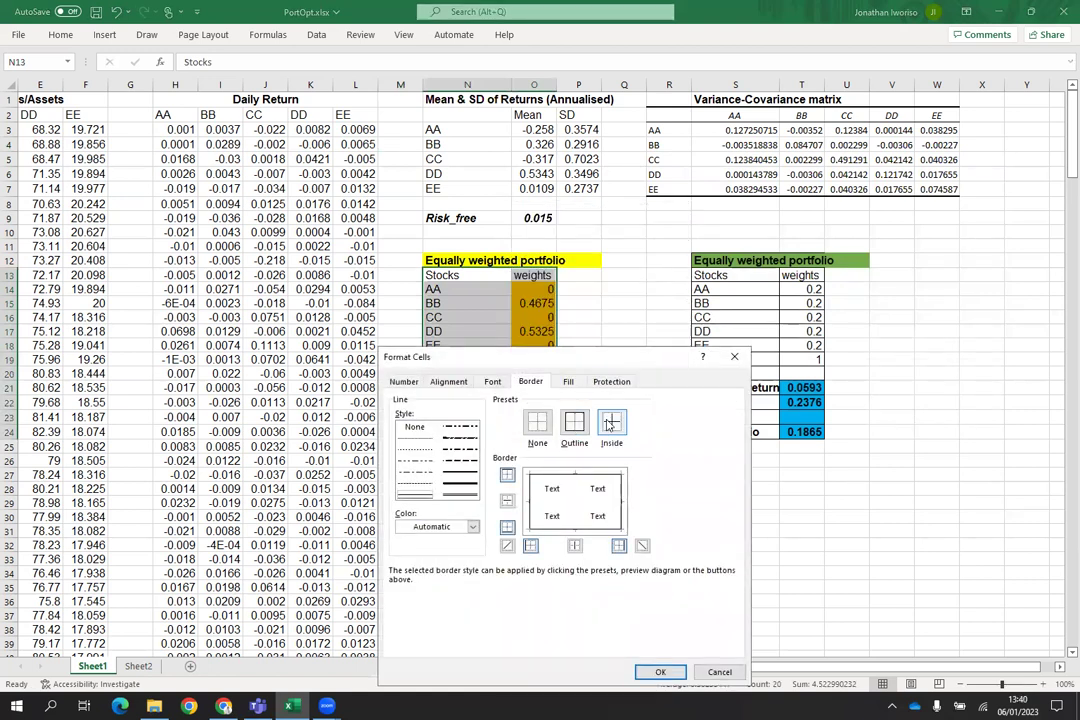
left_click(660, 671)
left_click(624, 529)
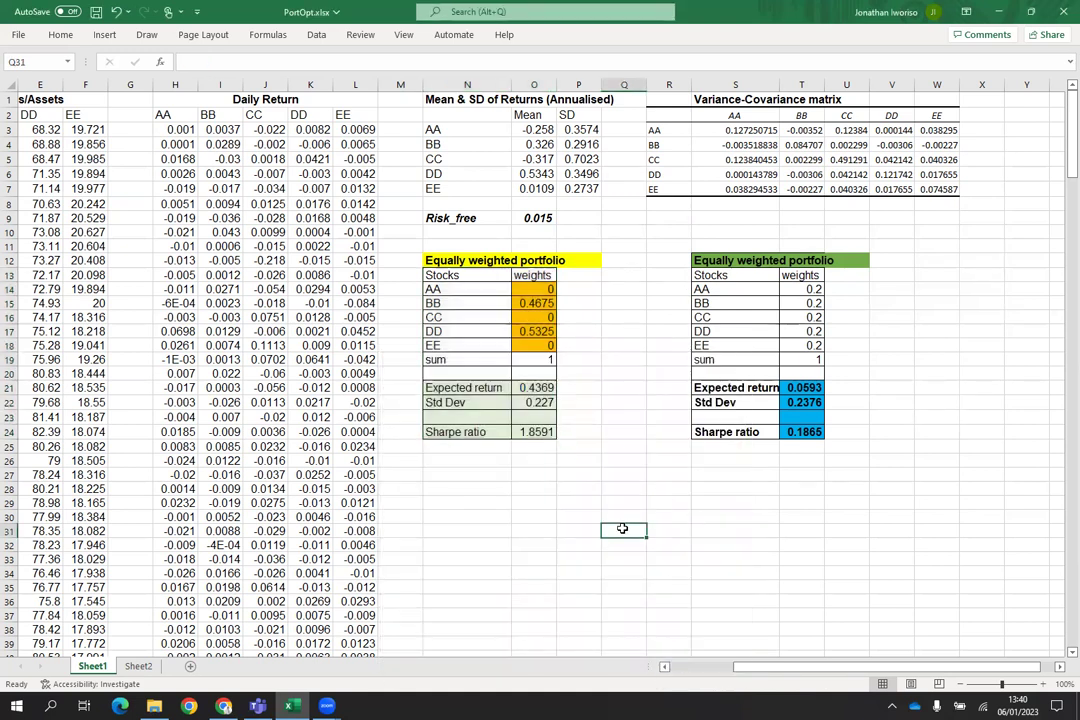
Step: Make the expected return, standard deviation and Sharpe ratio cells in N21:O24 bold
left_click_drag(445, 388, 537, 431)
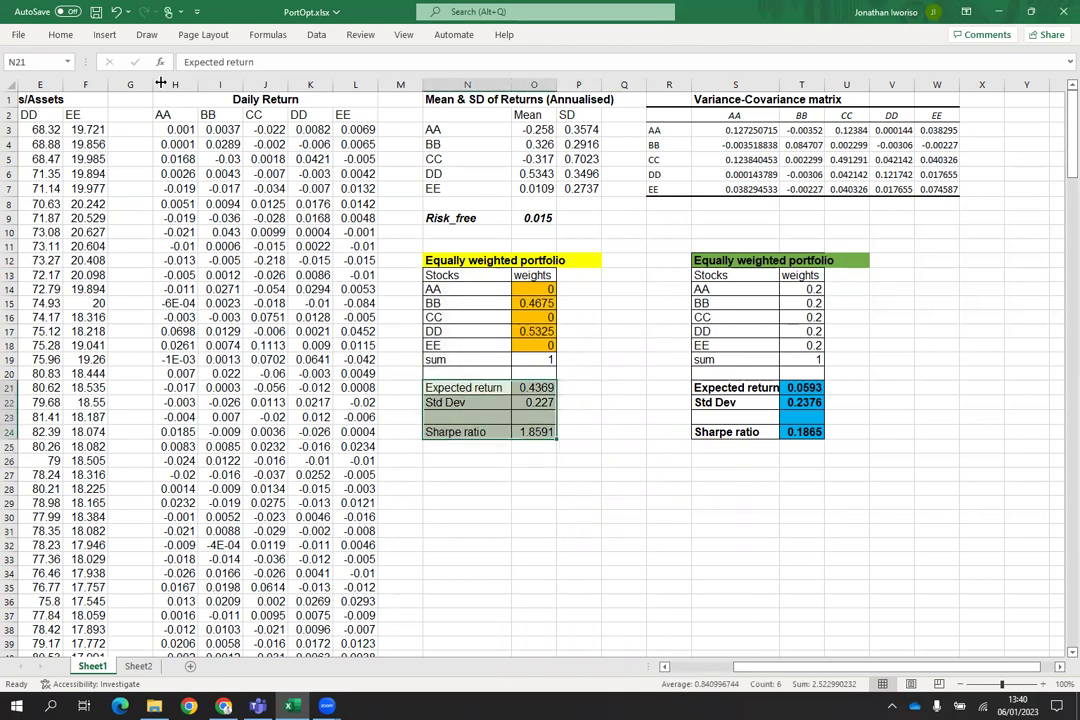
left_click(63, 35)
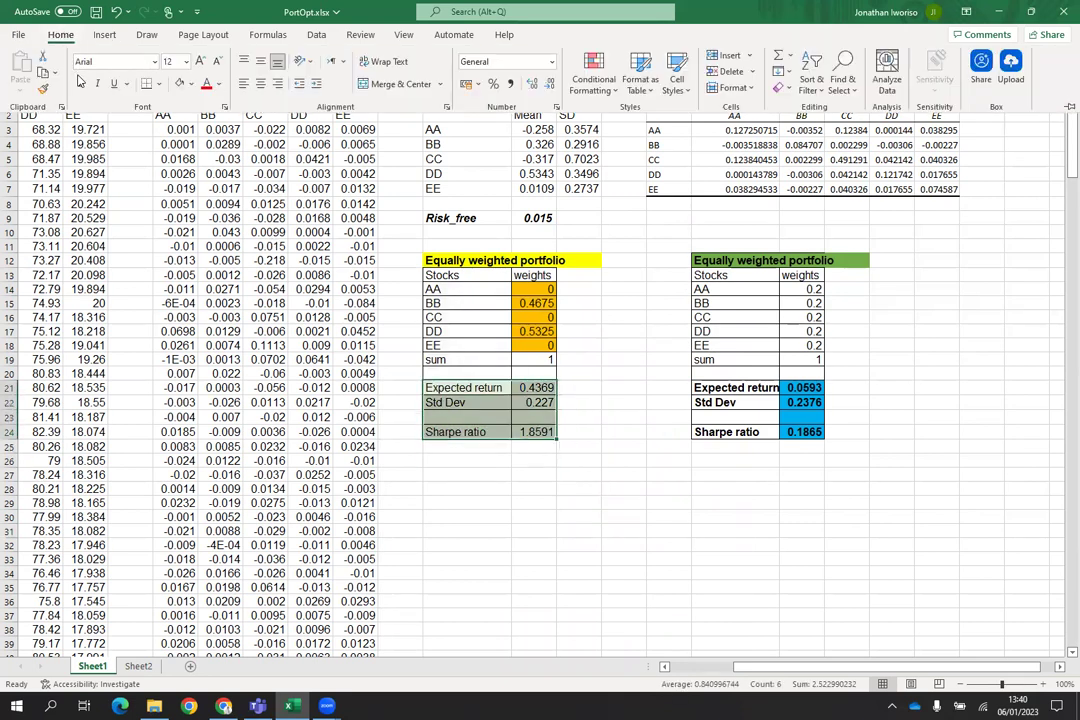
left_click(80, 83)
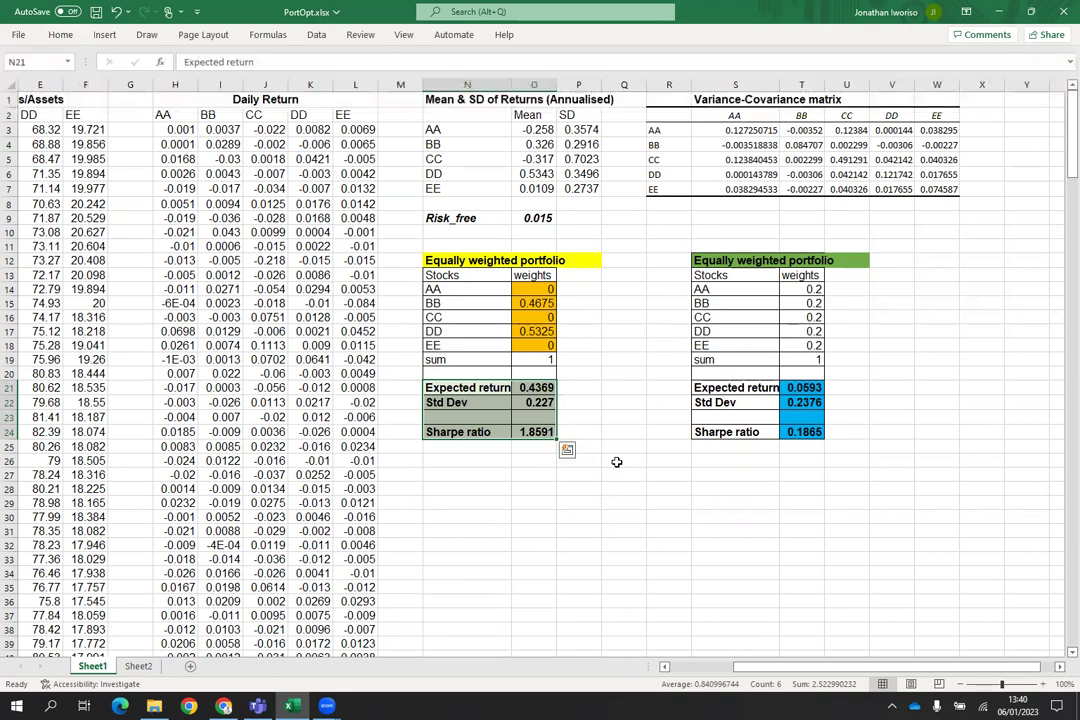
left_click(596, 488)
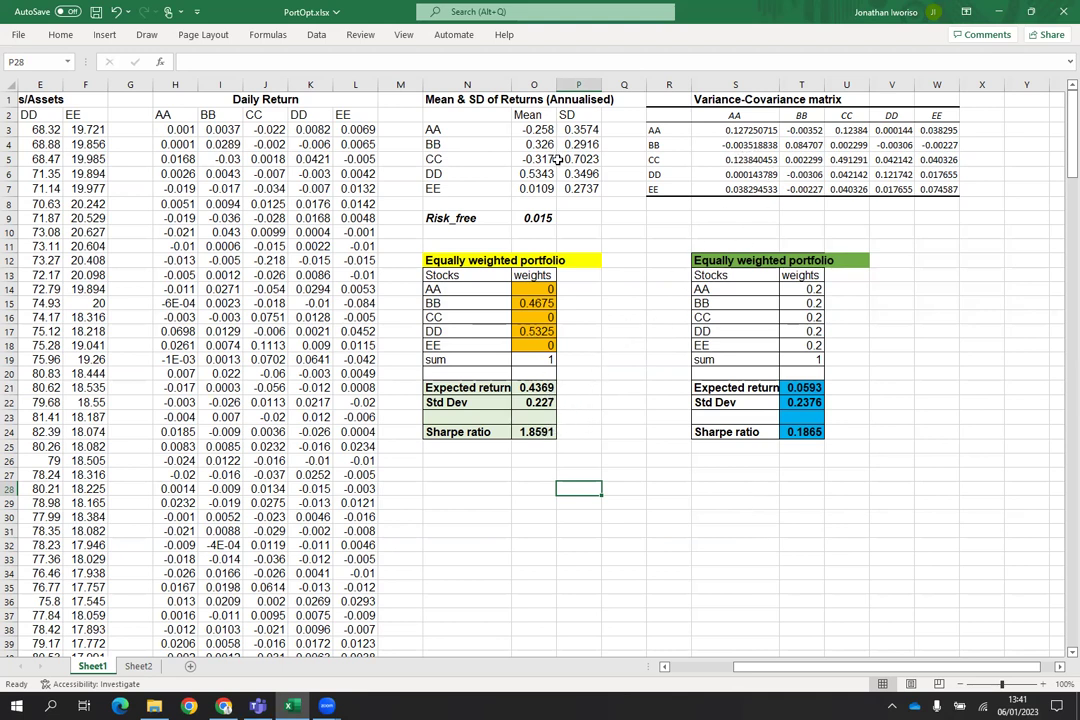
Step: Open Solver, reset all of its options and cell selections, and close it without solving
left_click(316, 35)
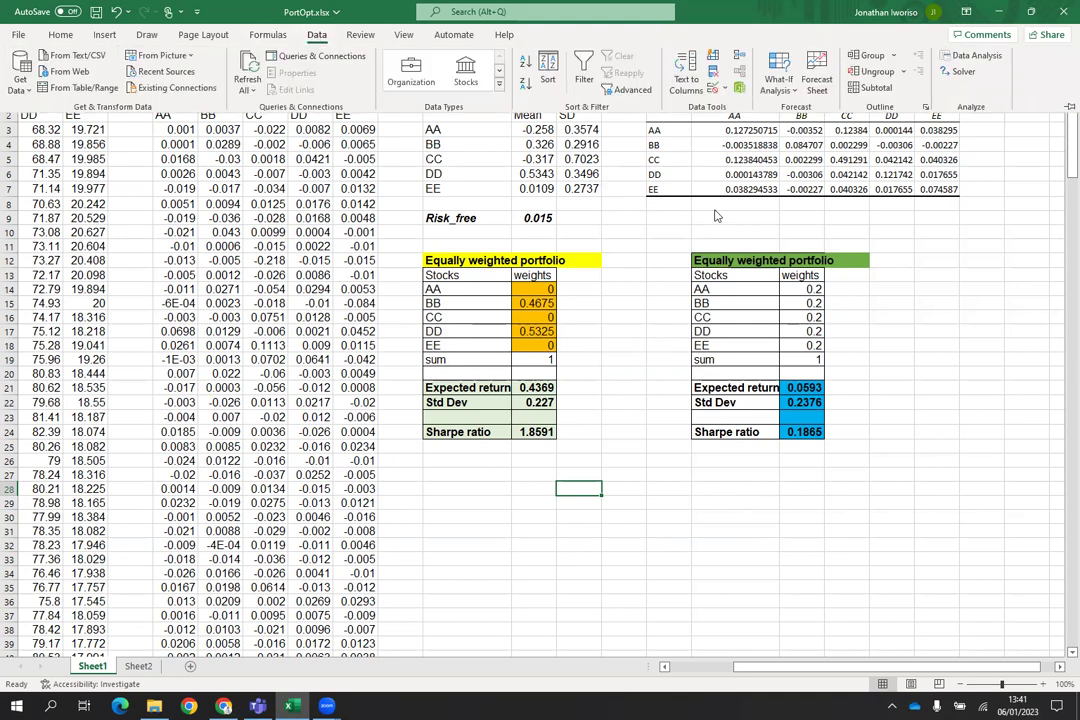
left_click(964, 73)
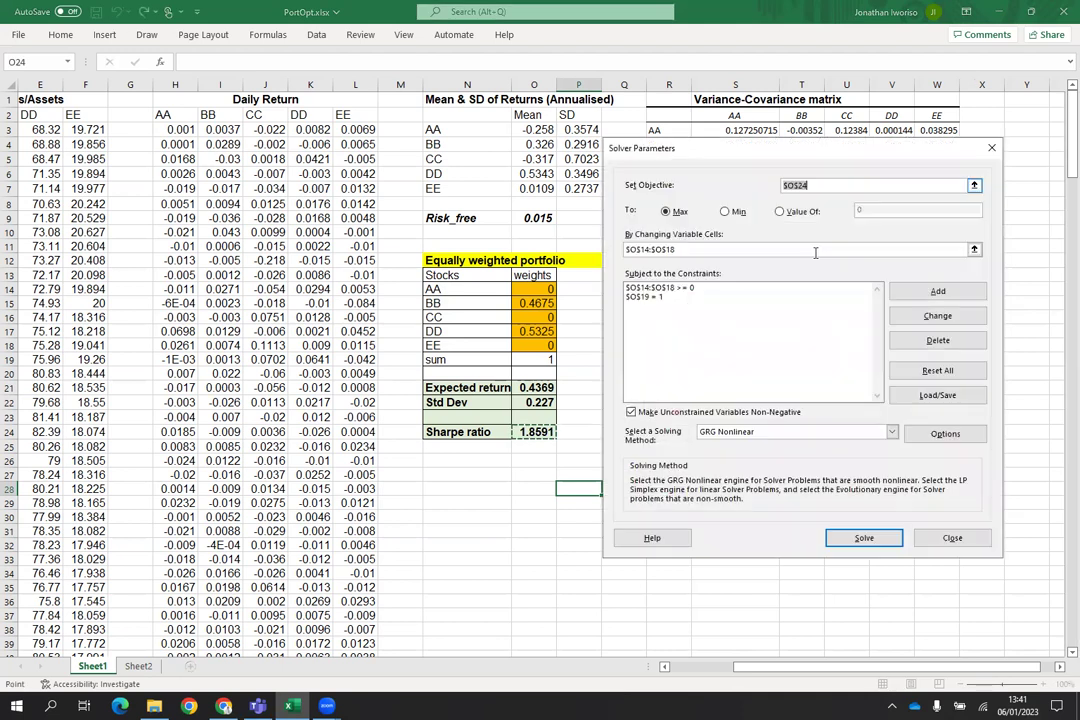
left_click(937, 371)
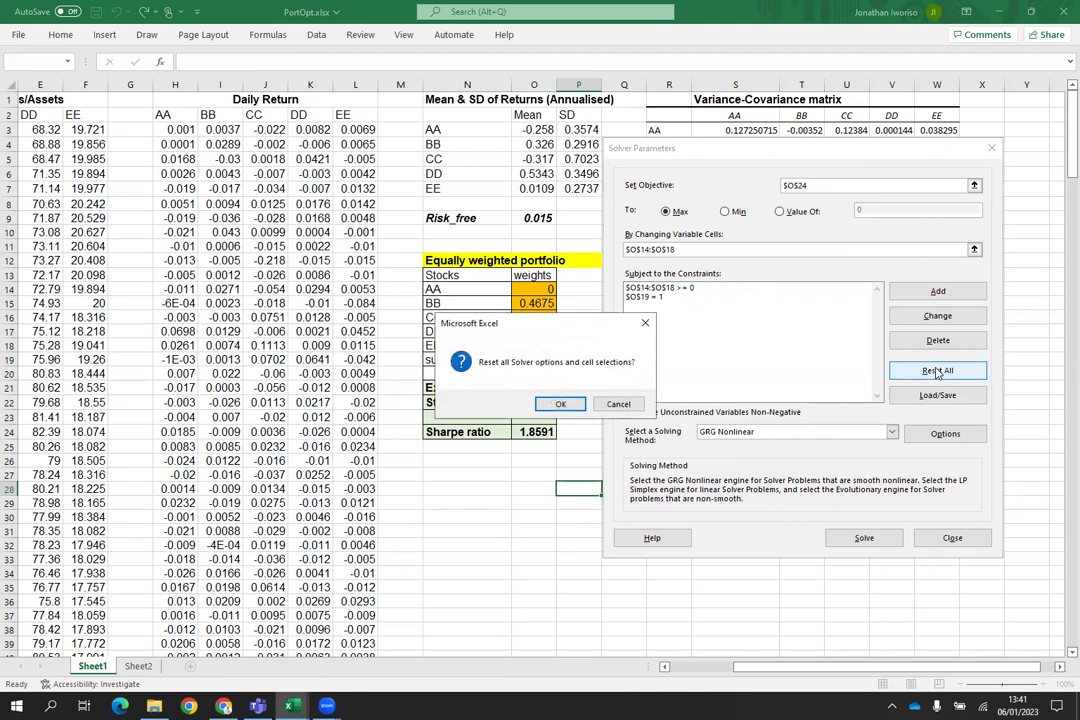
left_click(560, 405)
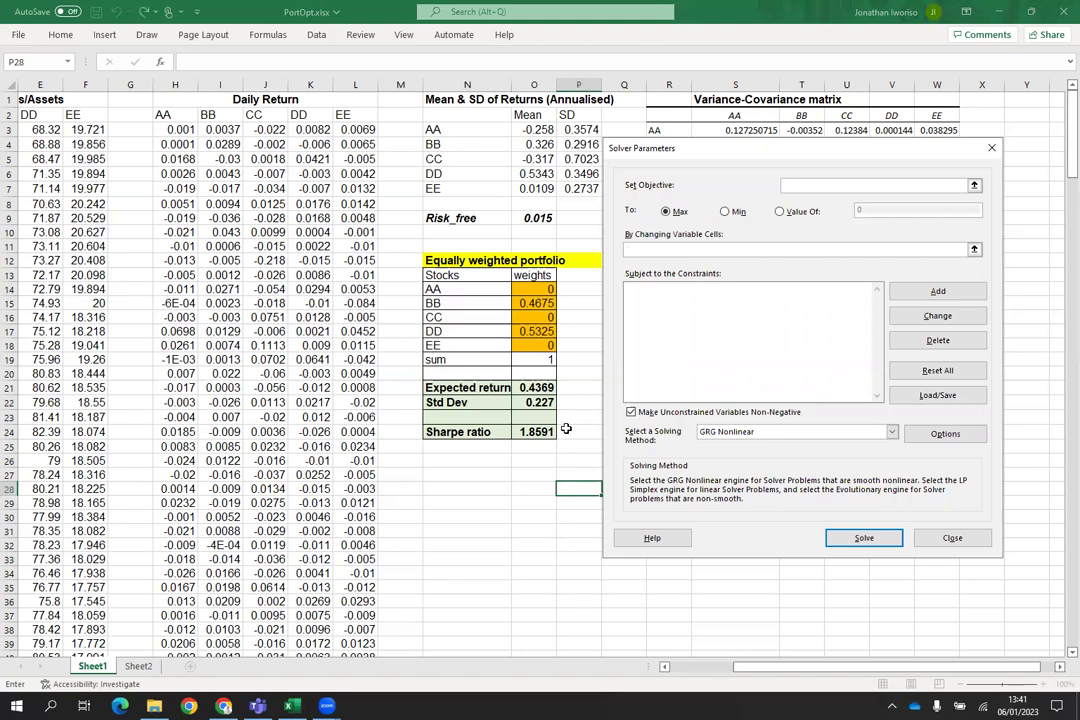
left_click(992, 150)
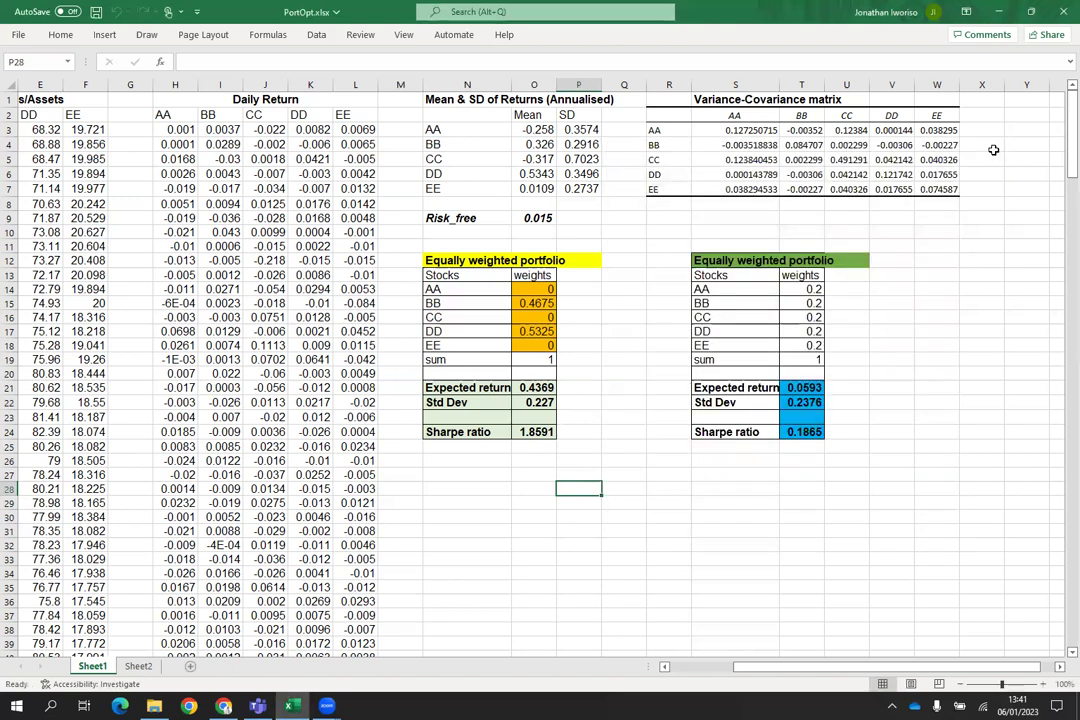
Step: Set the AA weight in O14 to 0.2 and fill that value down to O18
left_click(548, 290)
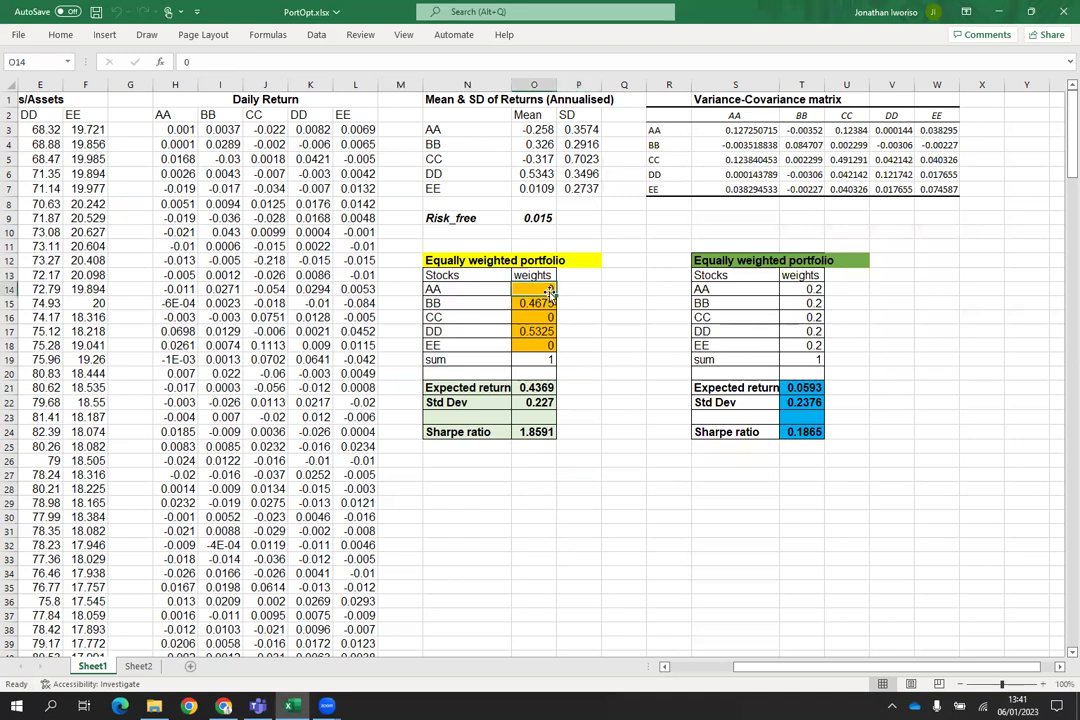
type("0")
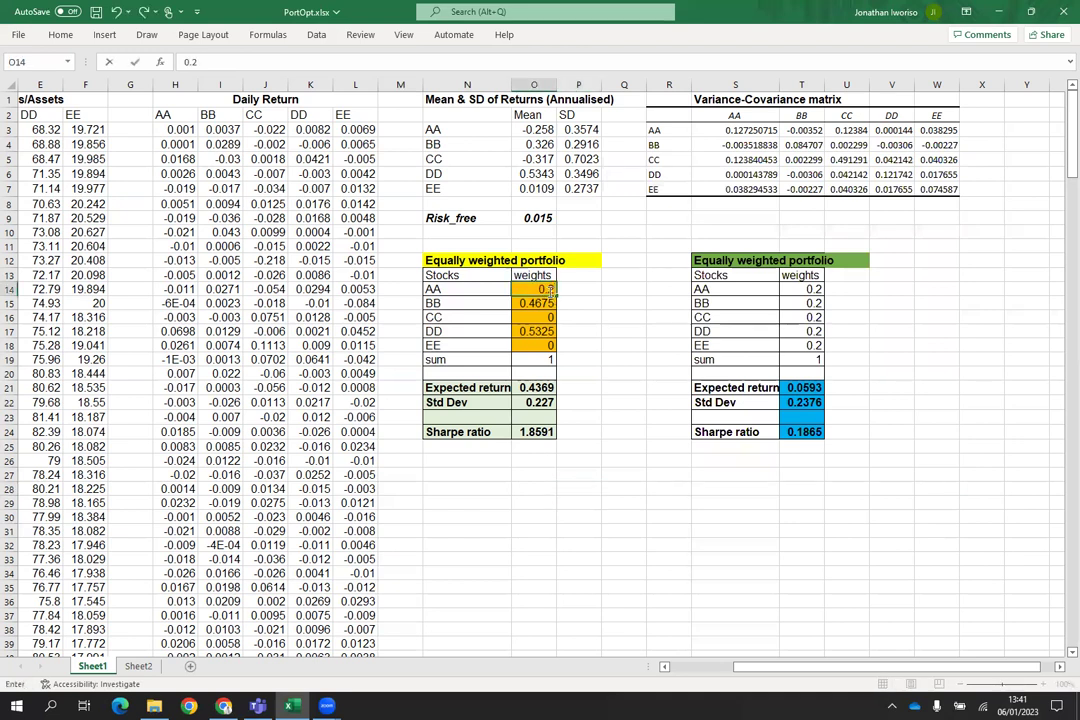
key("Return")
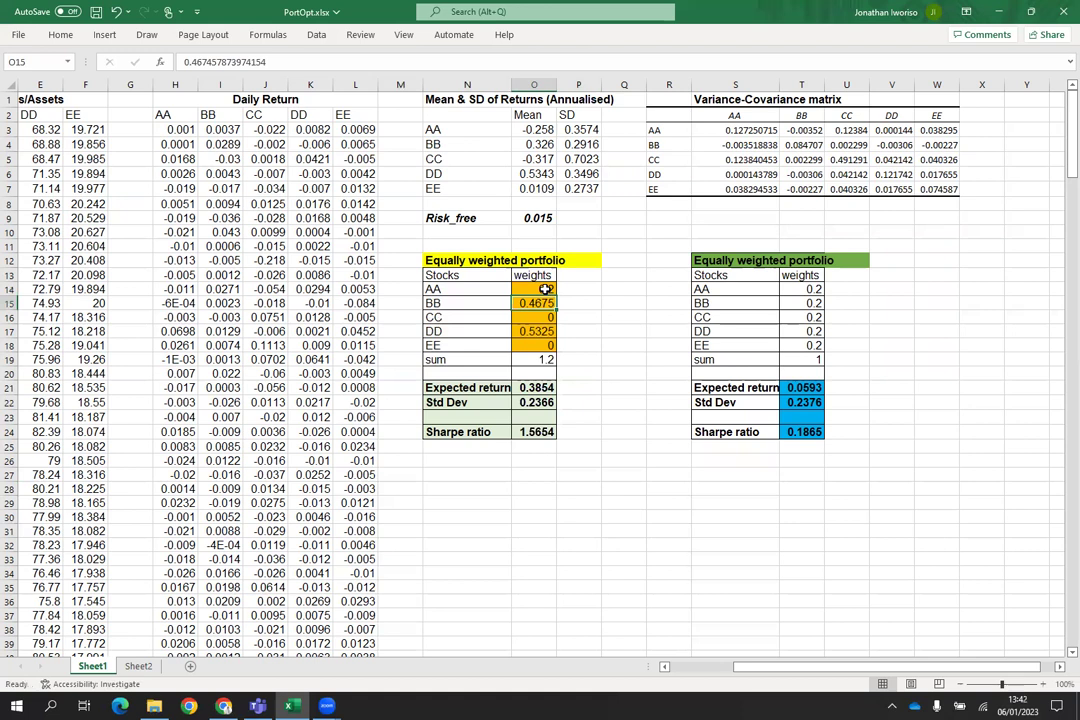
left_click(547, 289)
left_click_drag(553, 291, 553, 348)
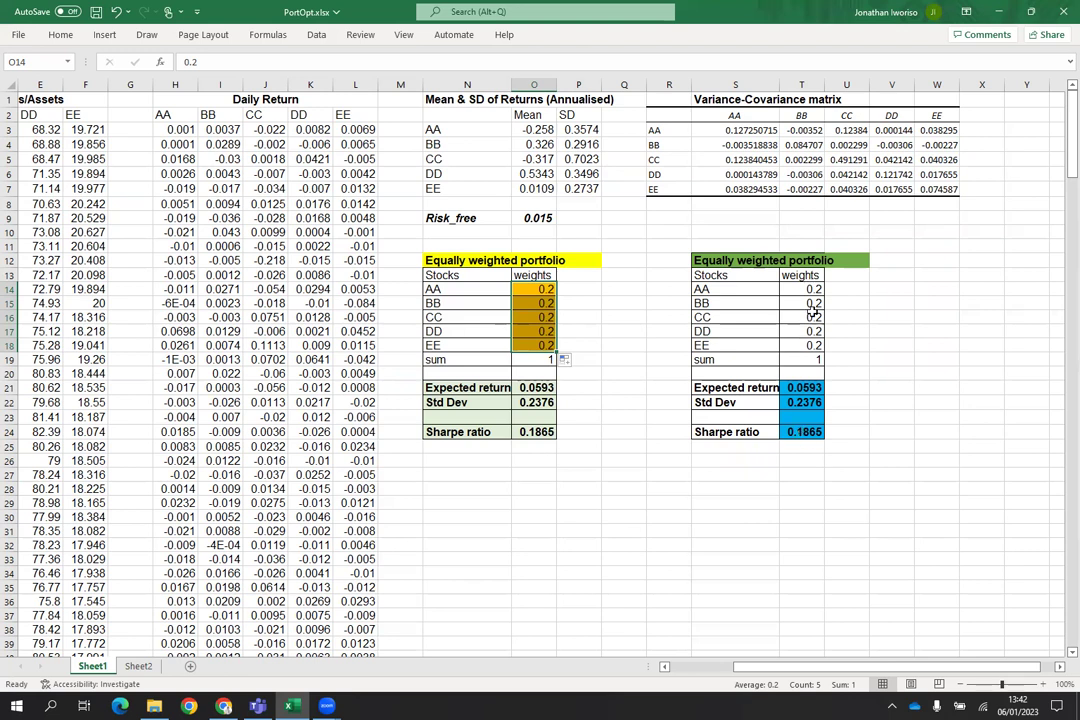
left_click(590, 317)
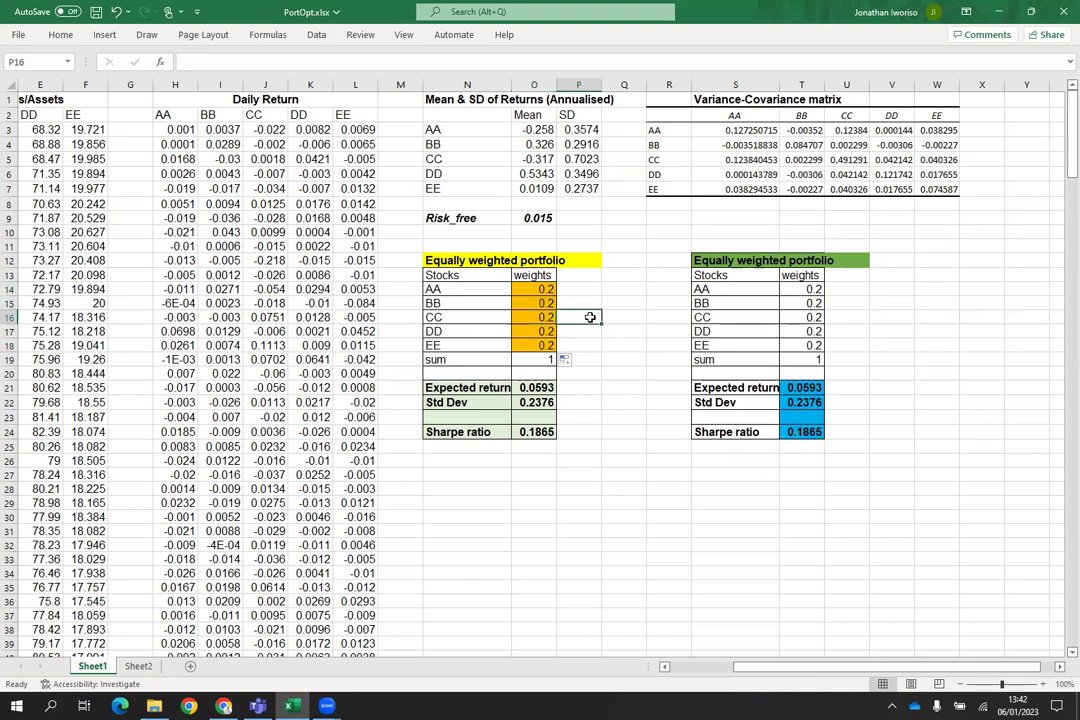
Step: Set up Solver to maximise the Sharpe ratio in O24 by changing the stock weights in O14:O18
left_click(316, 36)
left_click(967, 71)
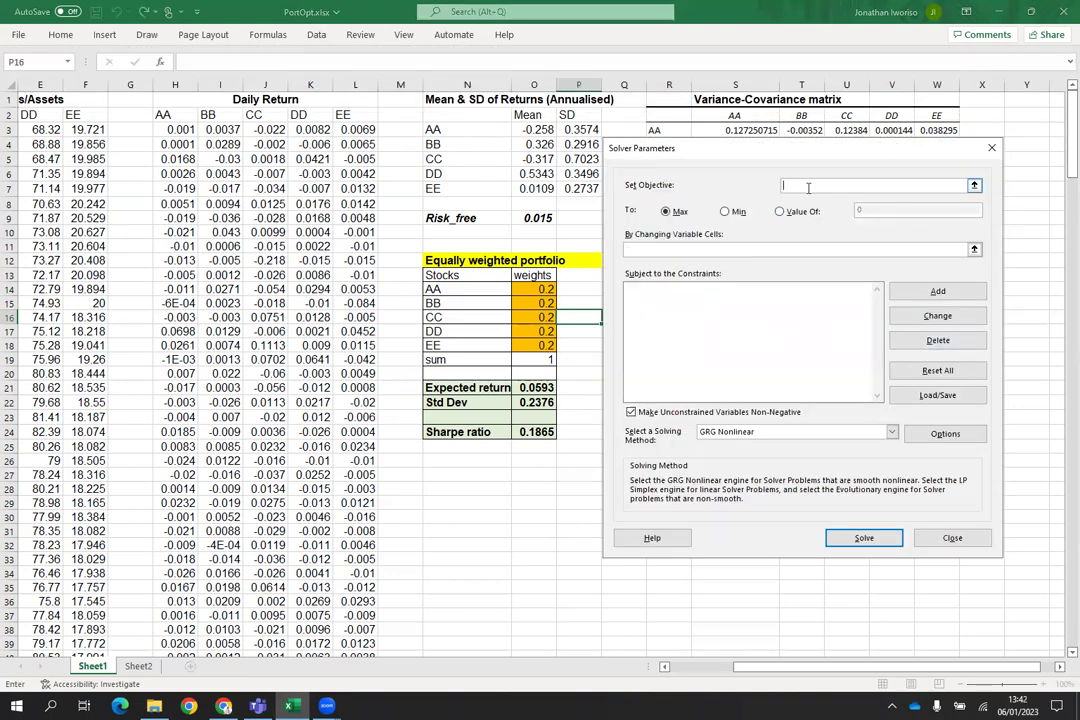
left_click(672, 211)
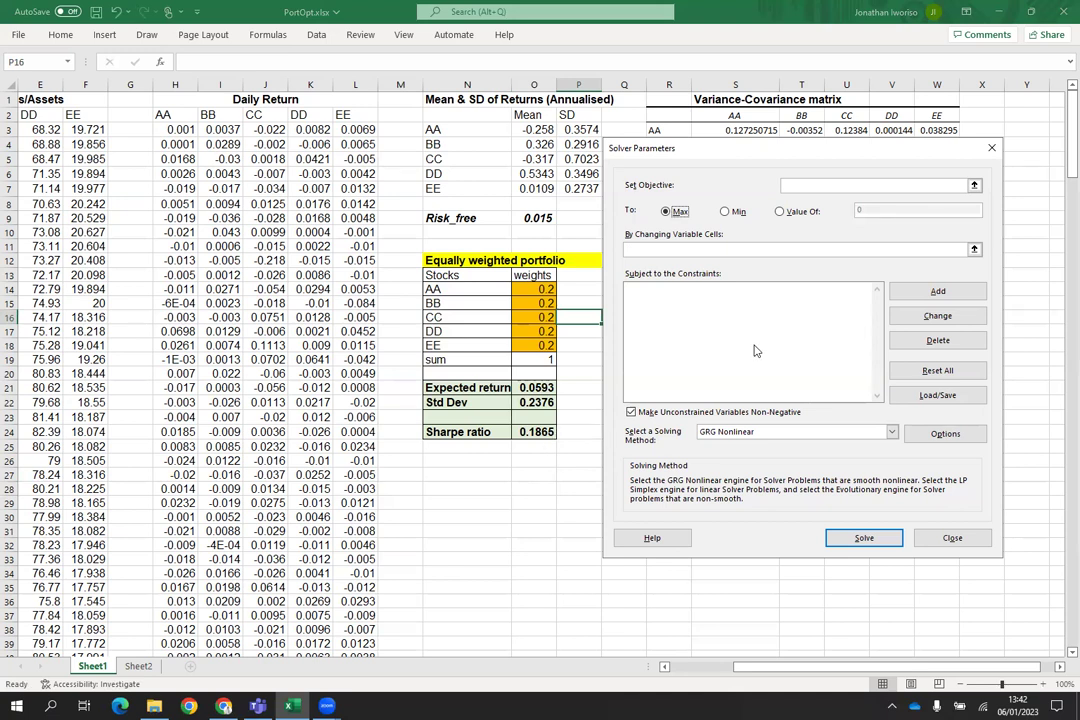
left_click(805, 190)
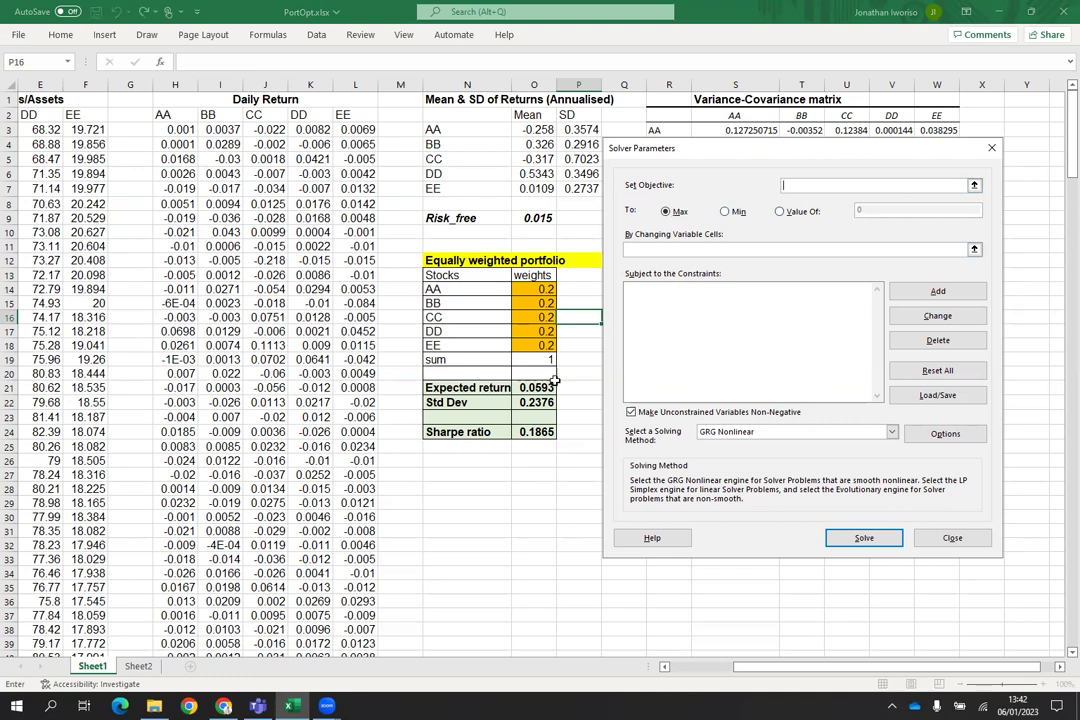
left_click(536, 432)
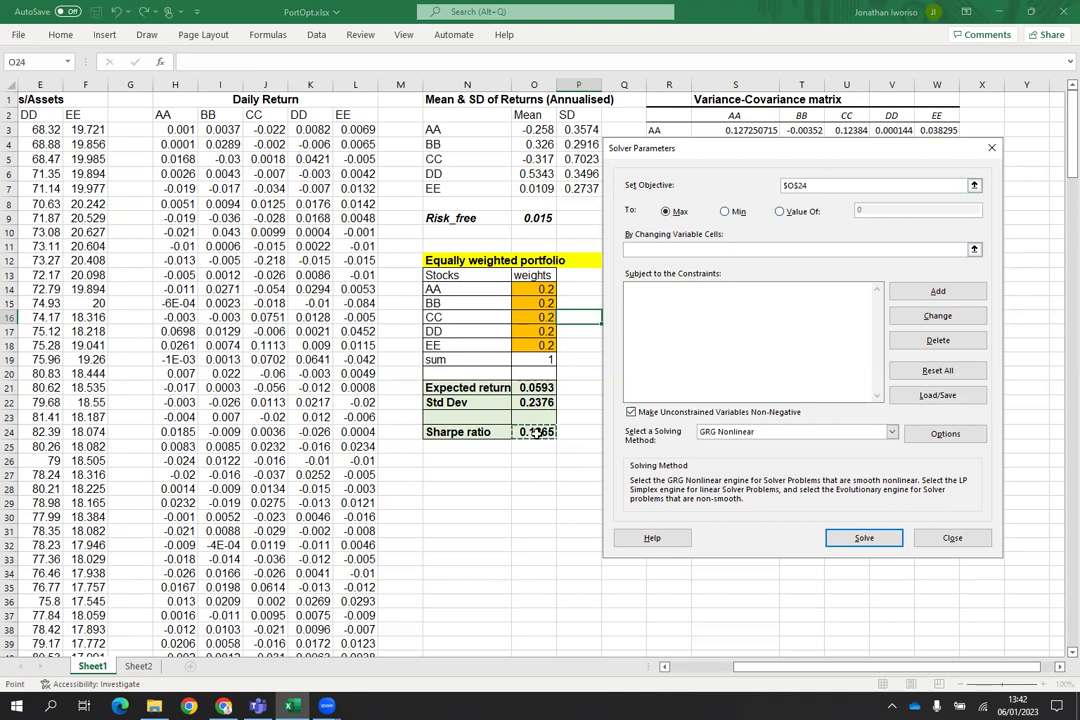
left_click(802, 251)
left_click_drag(547, 289, 549, 345)
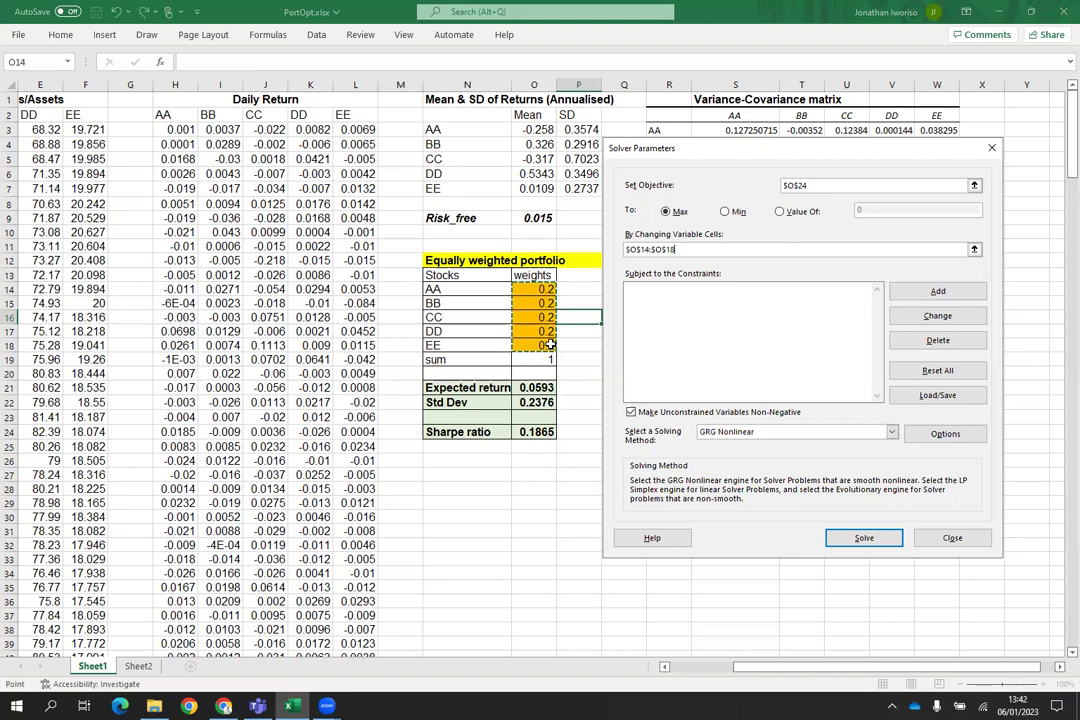
Step: Add a Solver constraint requiring the sum of weights in O19 to equal 1
left_click(662, 287)
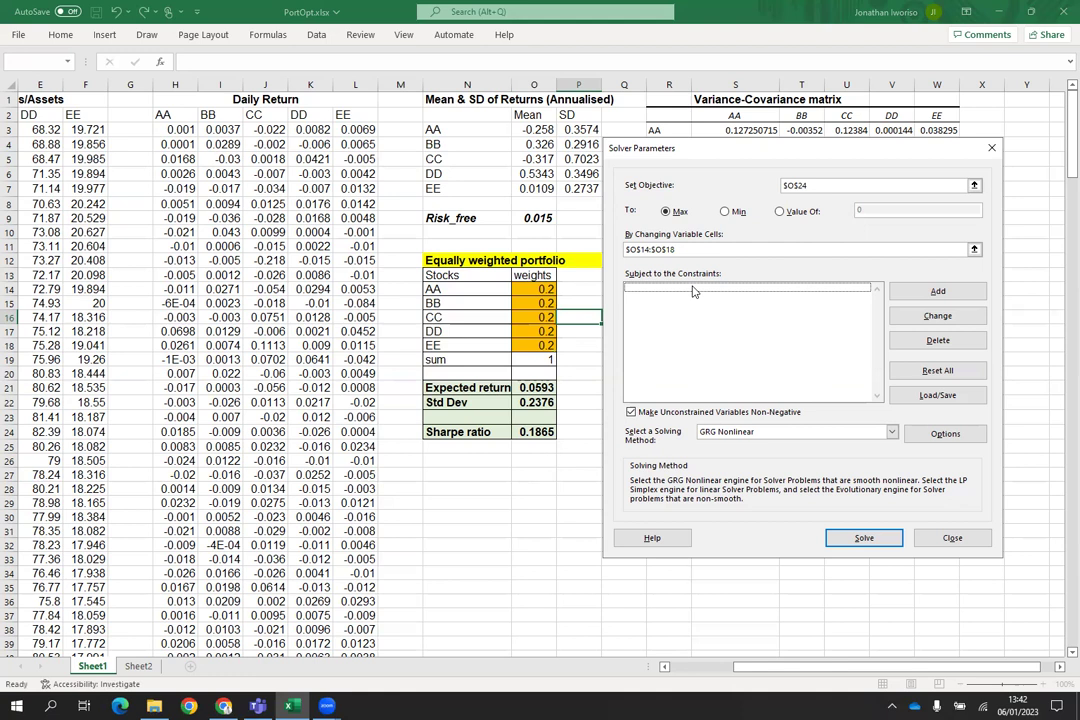
left_click(938, 292)
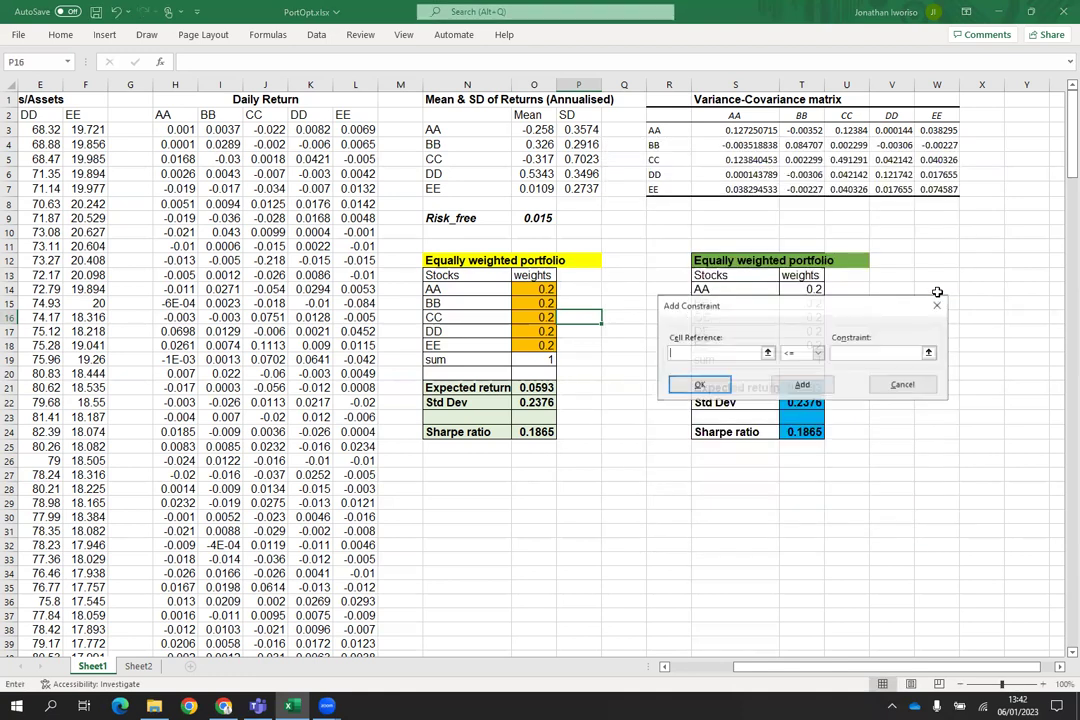
left_click(545, 360)
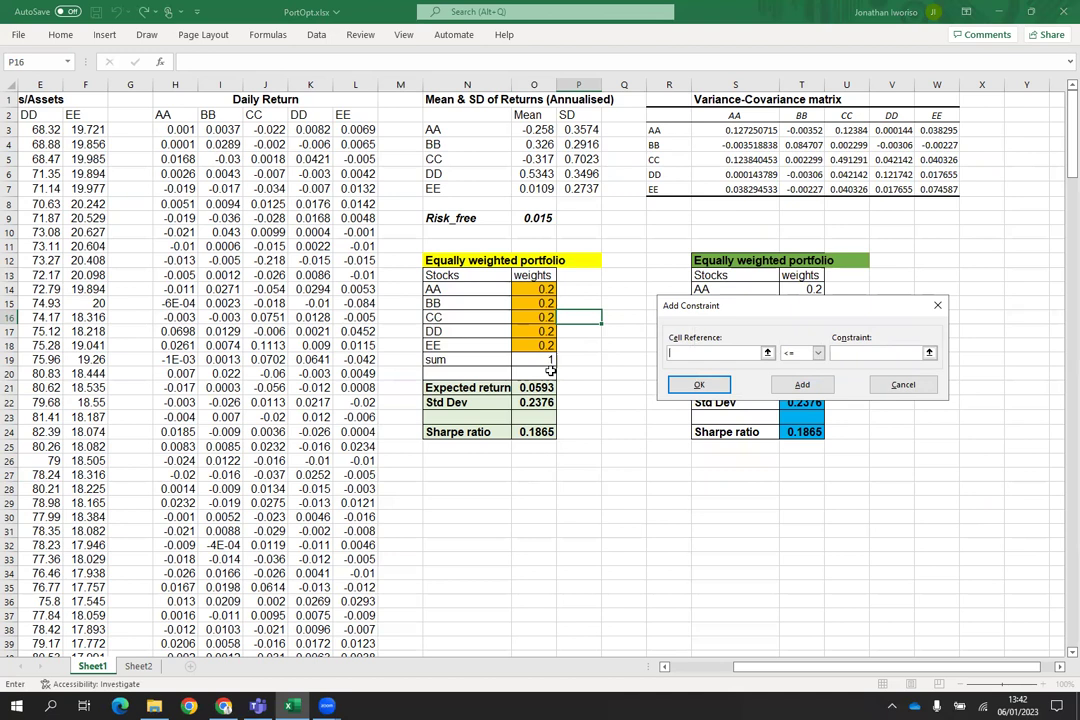
left_click(817, 353)
left_click(802, 378)
left_click(858, 352)
left_click(699, 385)
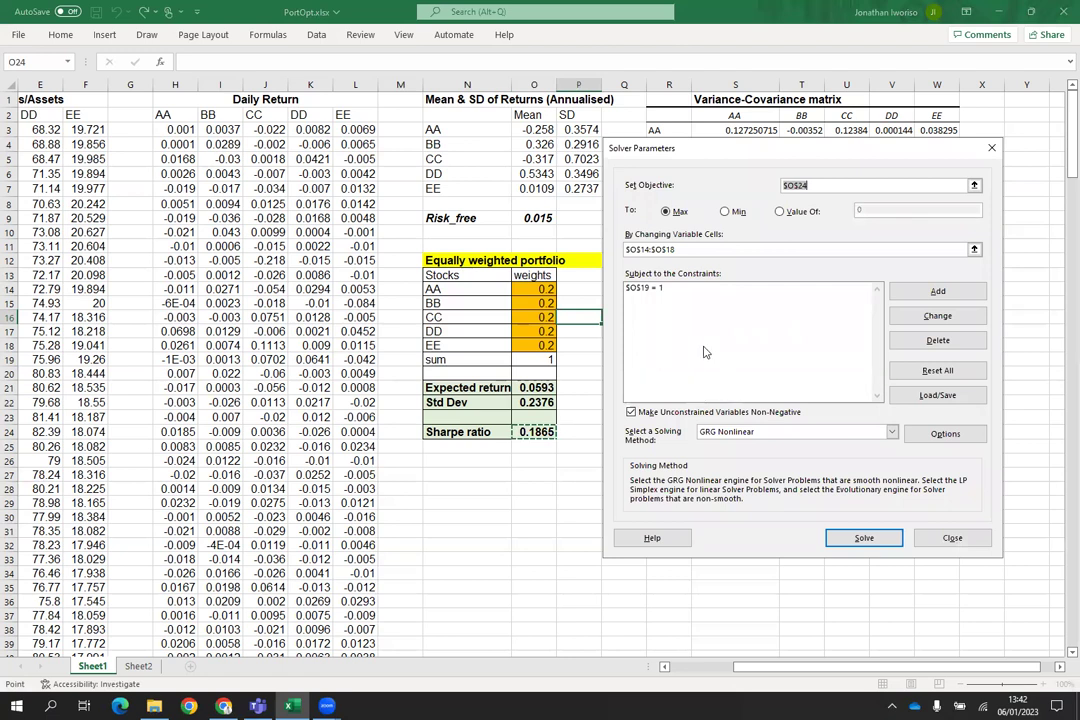
left_click(705, 350)
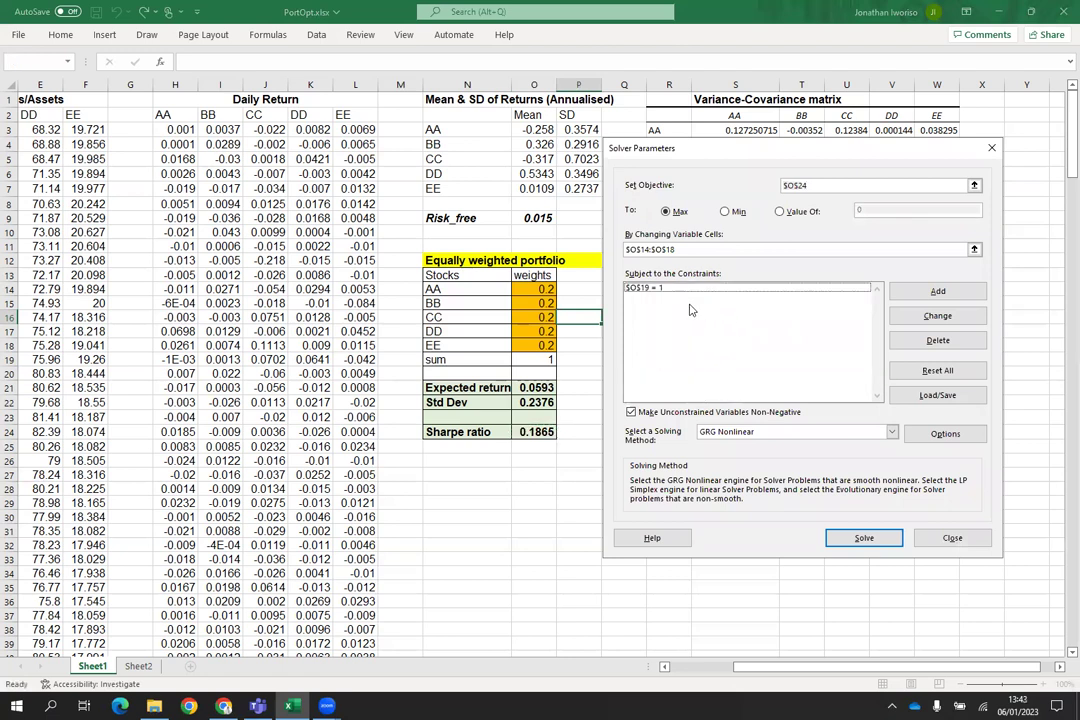
Step: Add a second Solver constraint limiting the standard deviation in O22 to at most 0.30
left_click(937, 292)
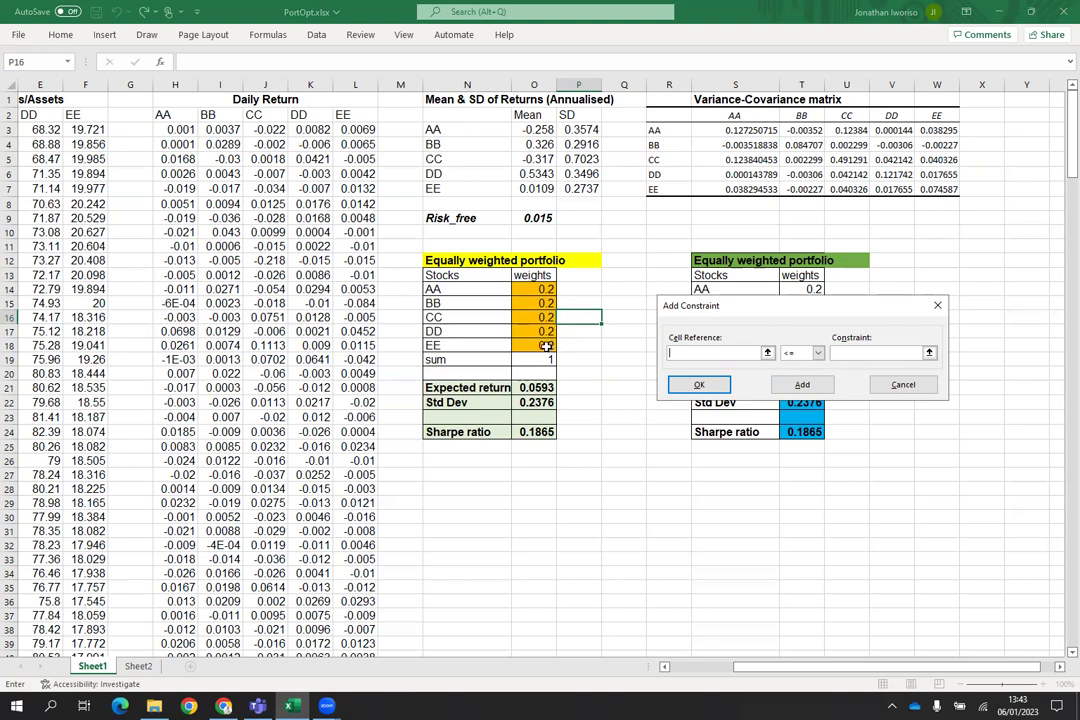
left_click(540, 402)
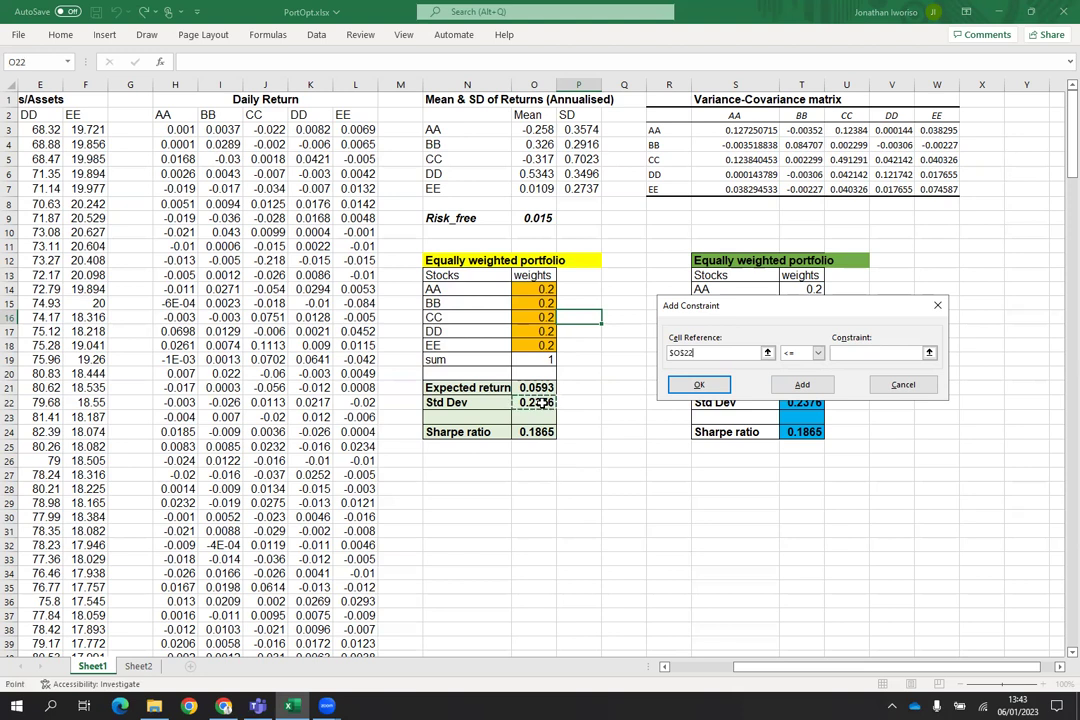
left_click(843, 351)
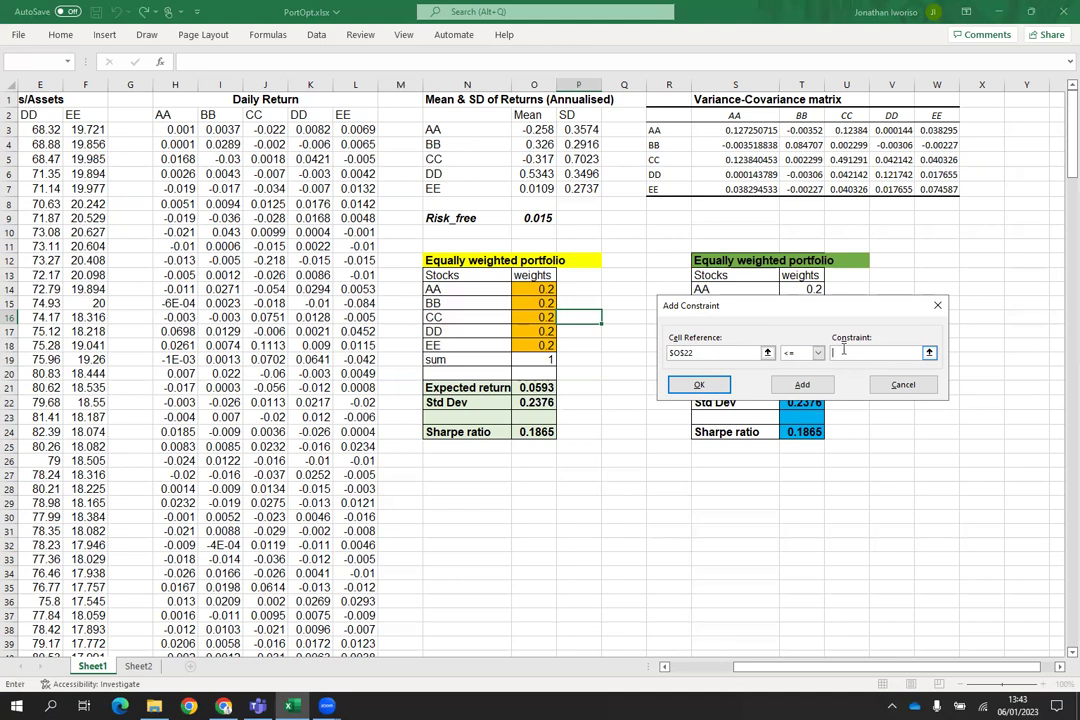
type("0.30")
left_click(698, 386)
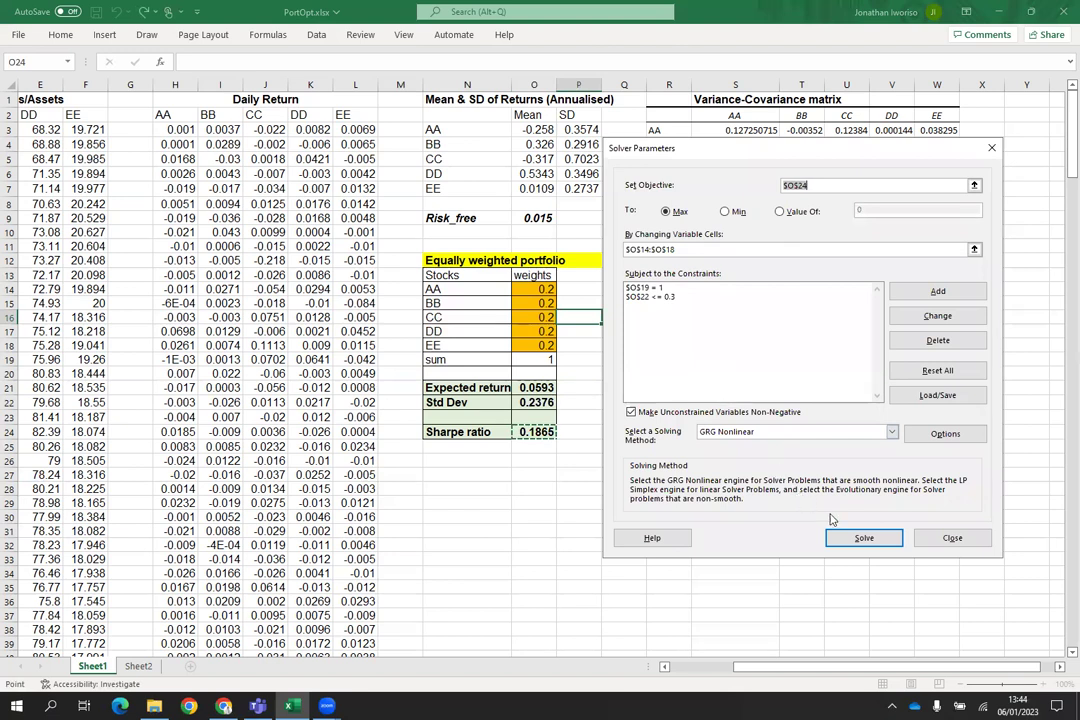
Step: Solve the Sharpe ratio maximisation and restore the original weights instead of keeping the solution
left_click(862, 540)
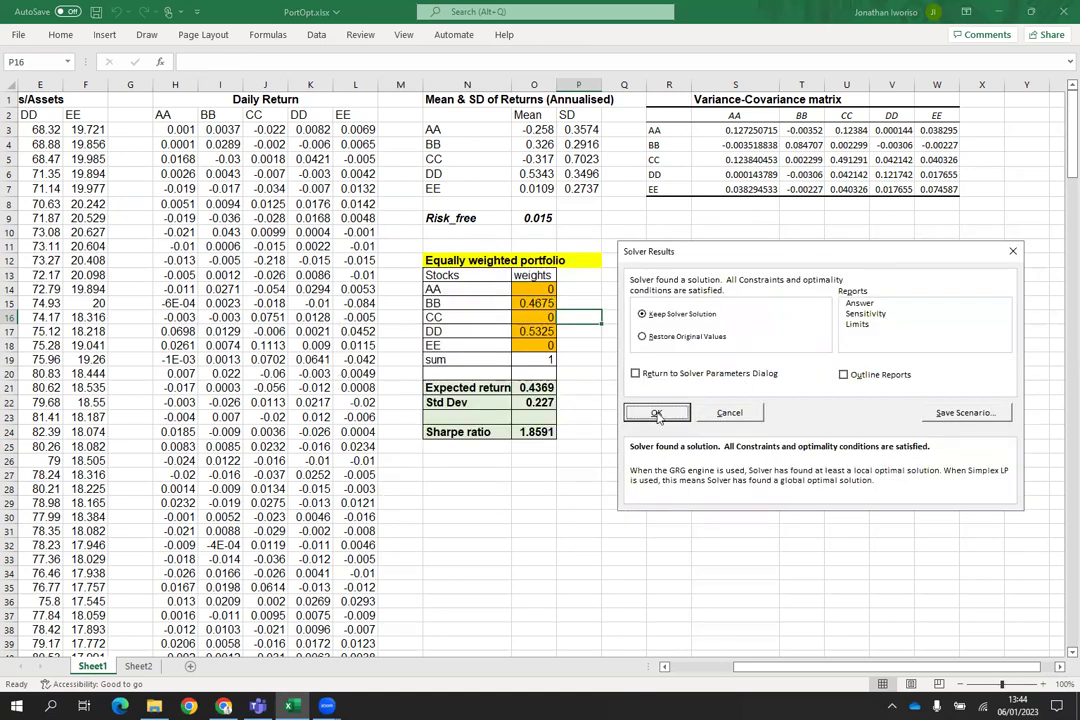
left_click(643, 337)
left_click(655, 411)
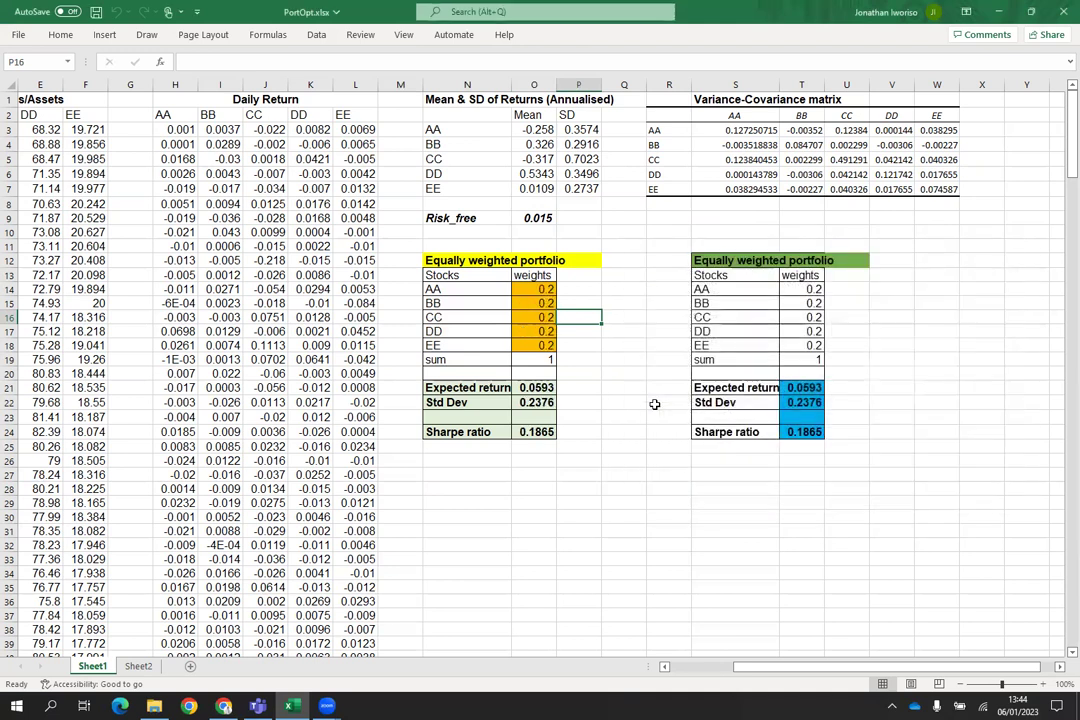
left_click(619, 375)
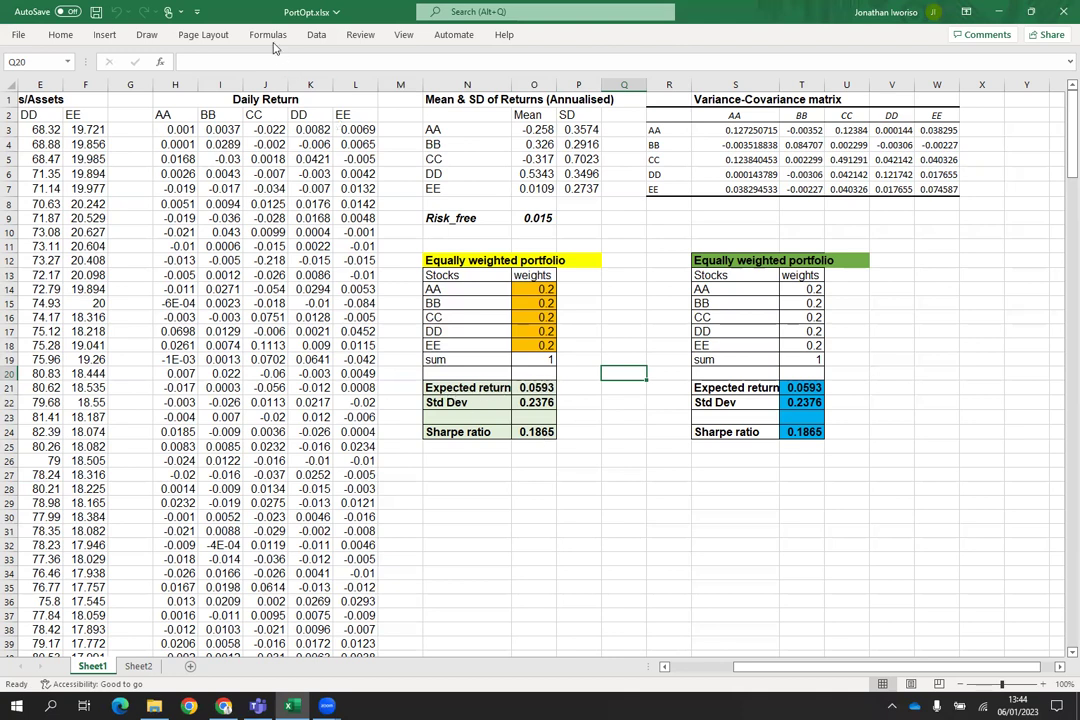
Step: Reopen Solver and reset all of its options and cell selections
left_click(316, 35)
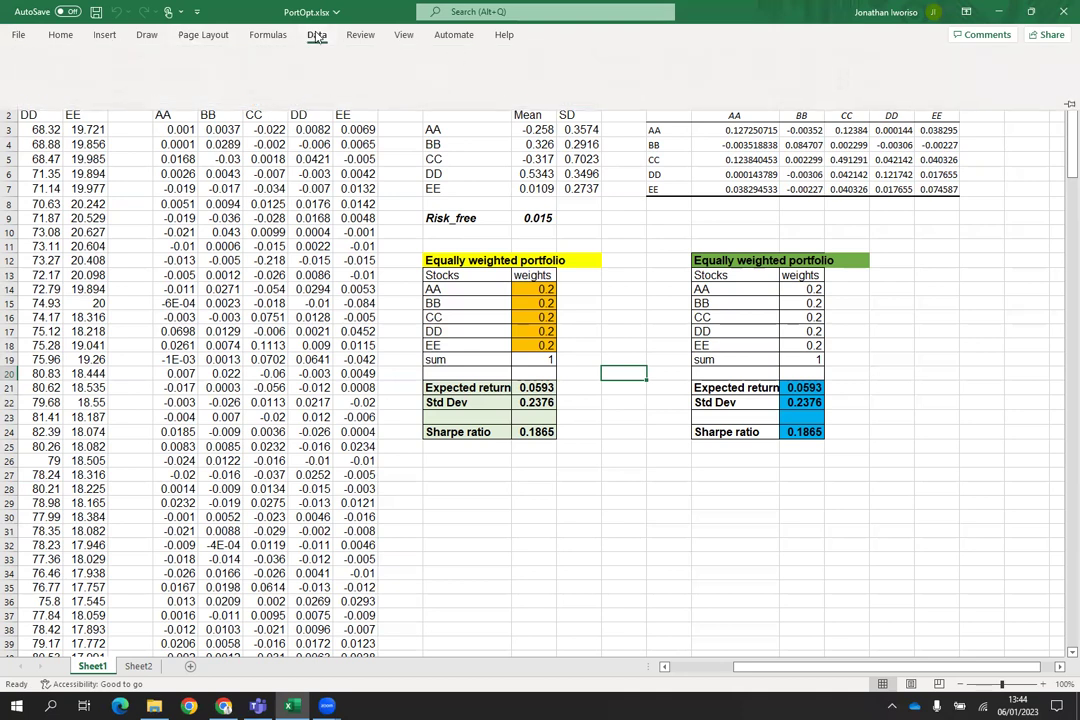
left_click(963, 68)
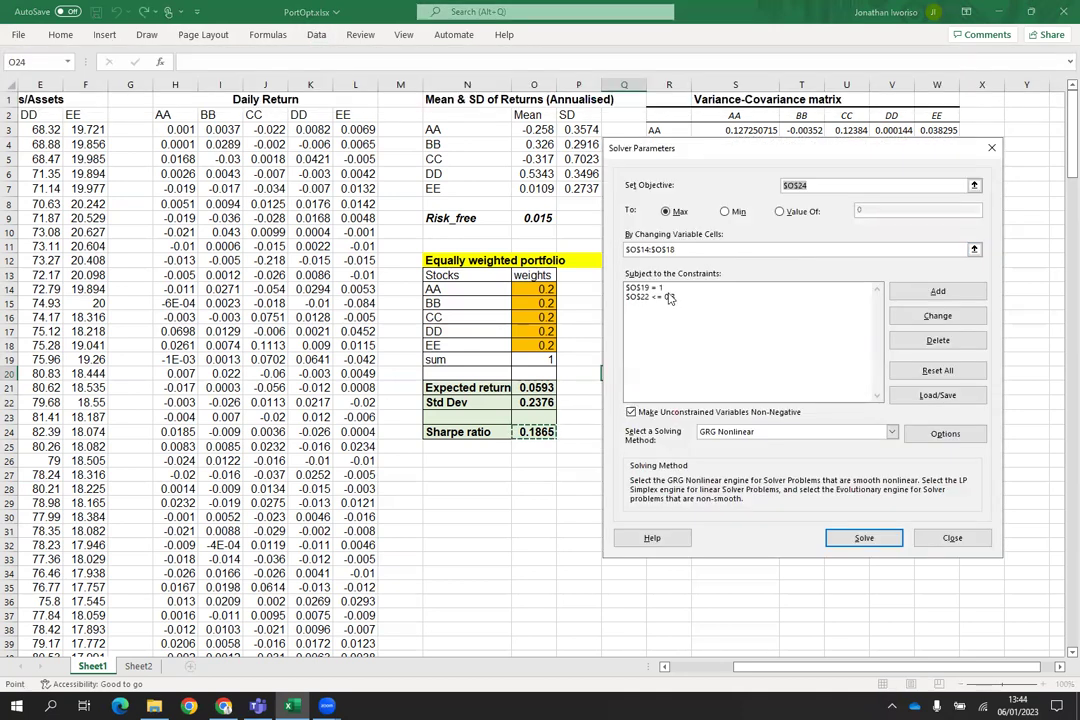
left_click(938, 372)
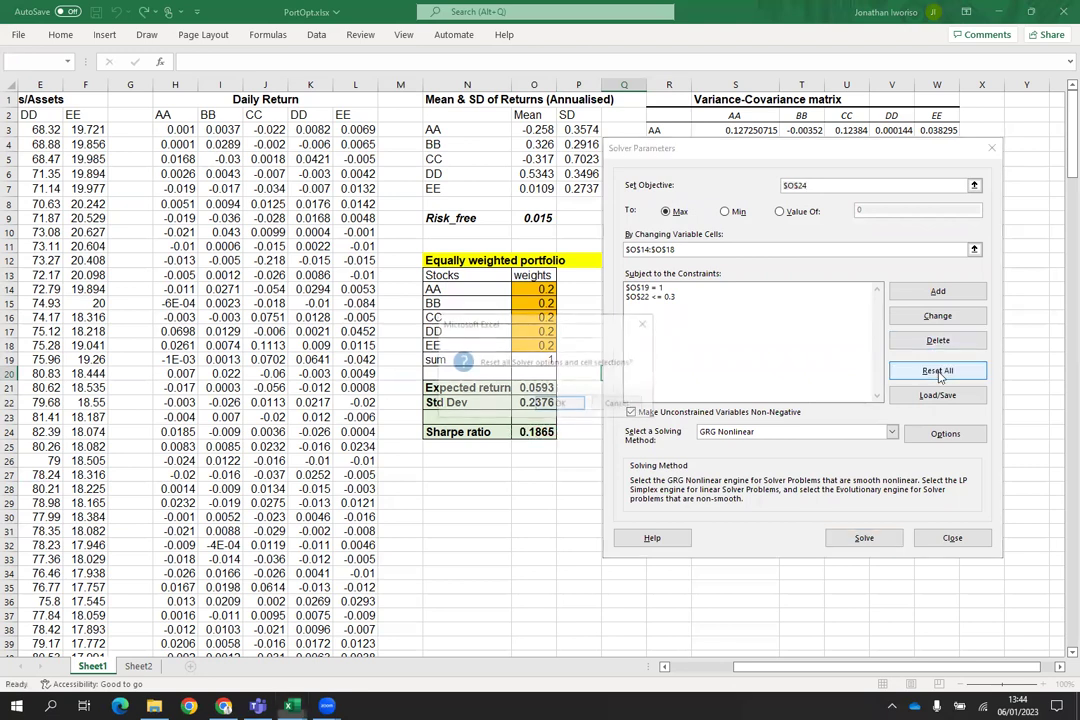
left_click(559, 403)
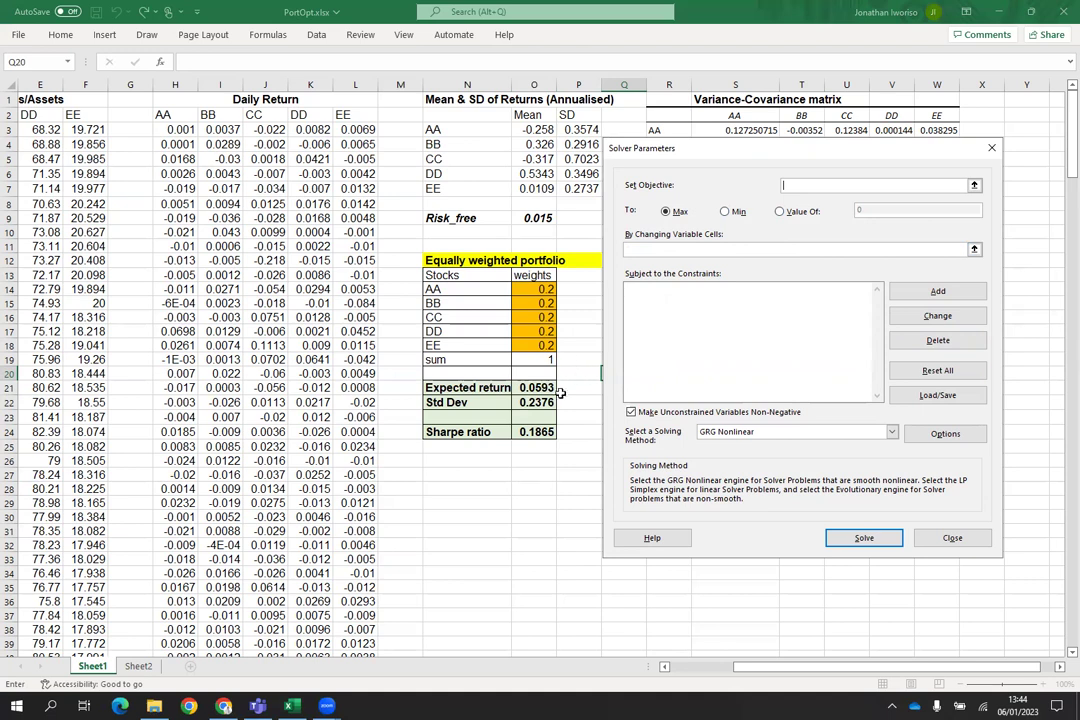
Step: Set Solver to minimise the standard deviation in O22 by changing the stock weights in O14:O18
left_click(541, 403)
left_click(731, 214)
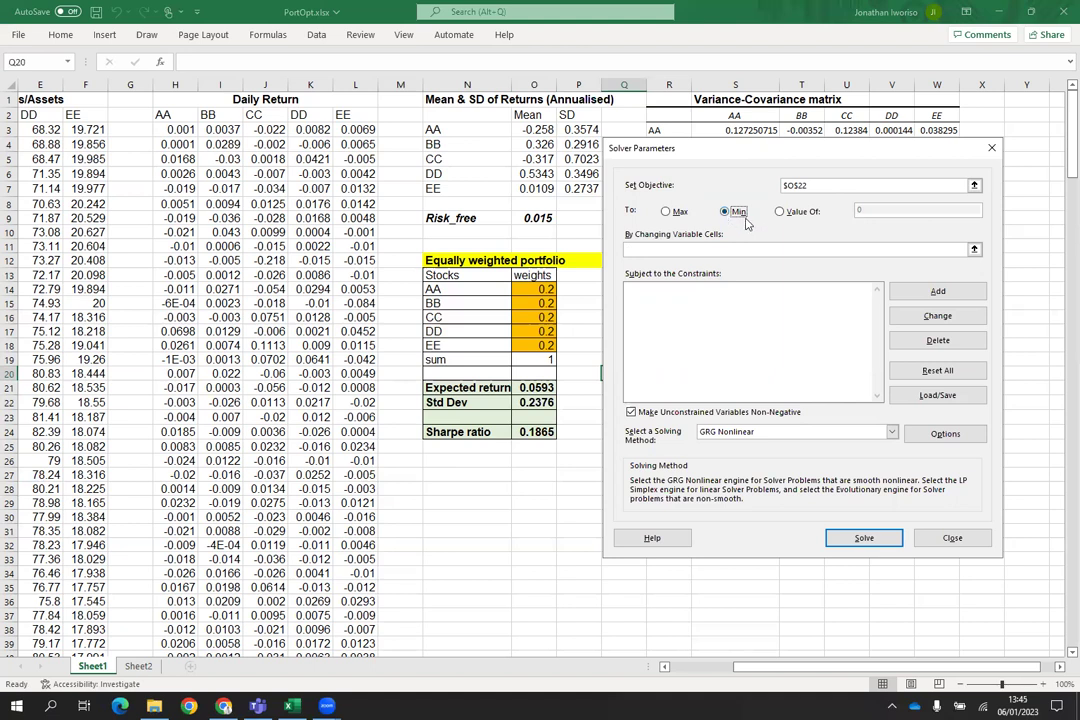
left_click(681, 249)
left_click_drag(541, 290, 548, 344)
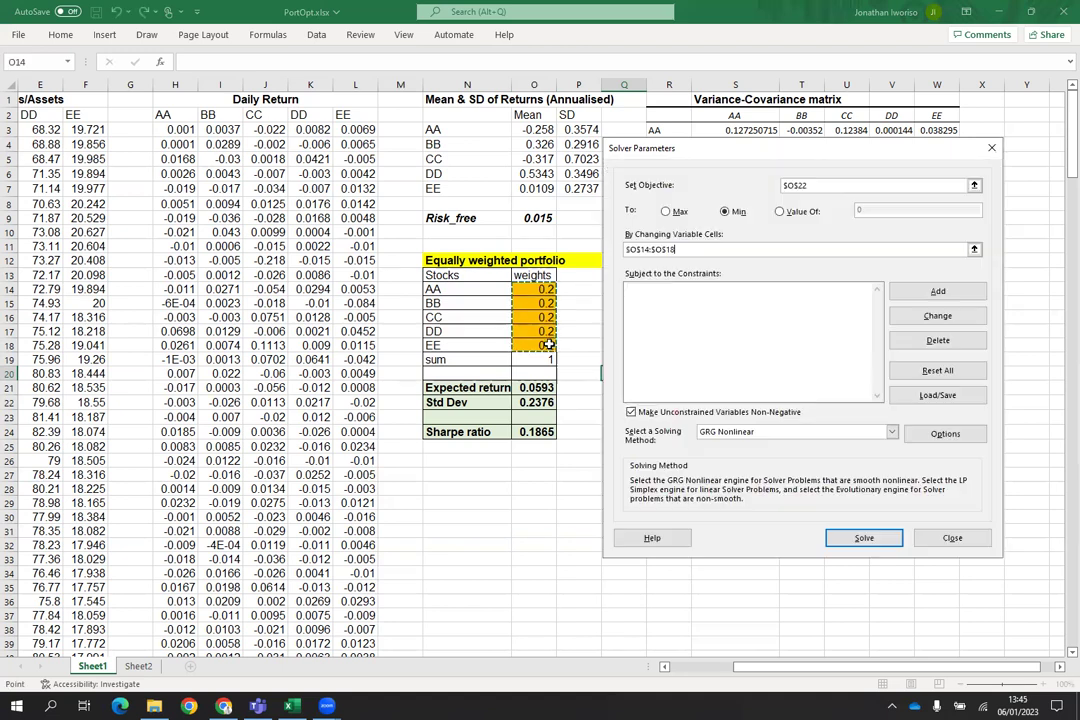
left_click(699, 308)
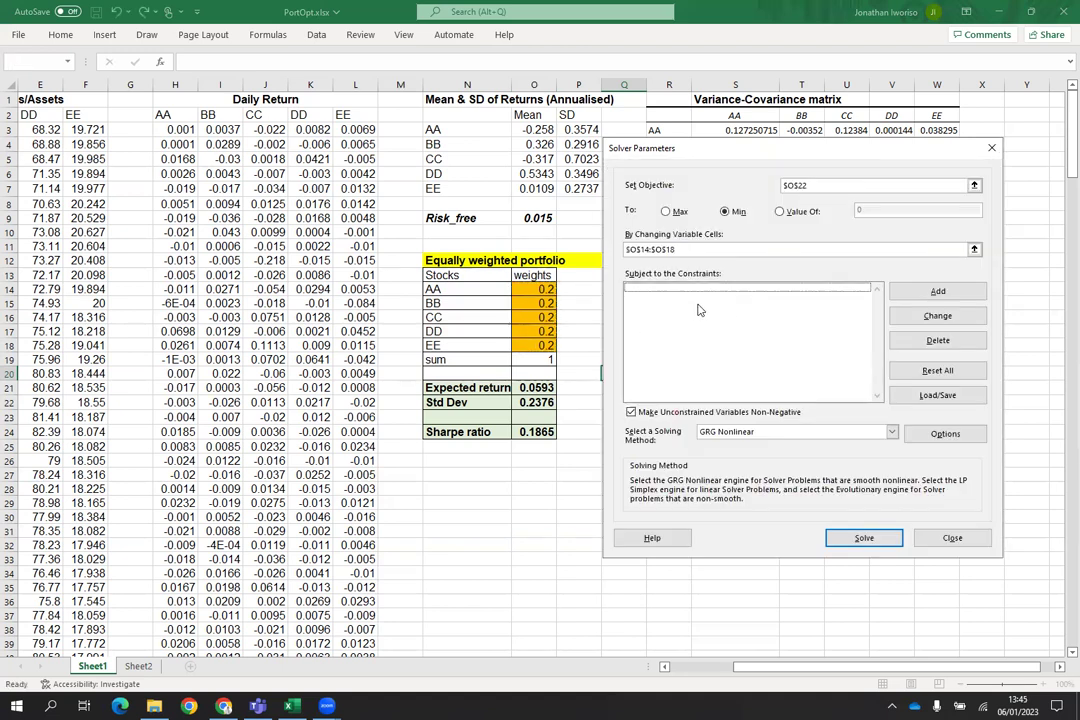
Step: Constrain the sum of weights in O19 to equal 1 for the standard deviation minimisation
left_click(938, 291)
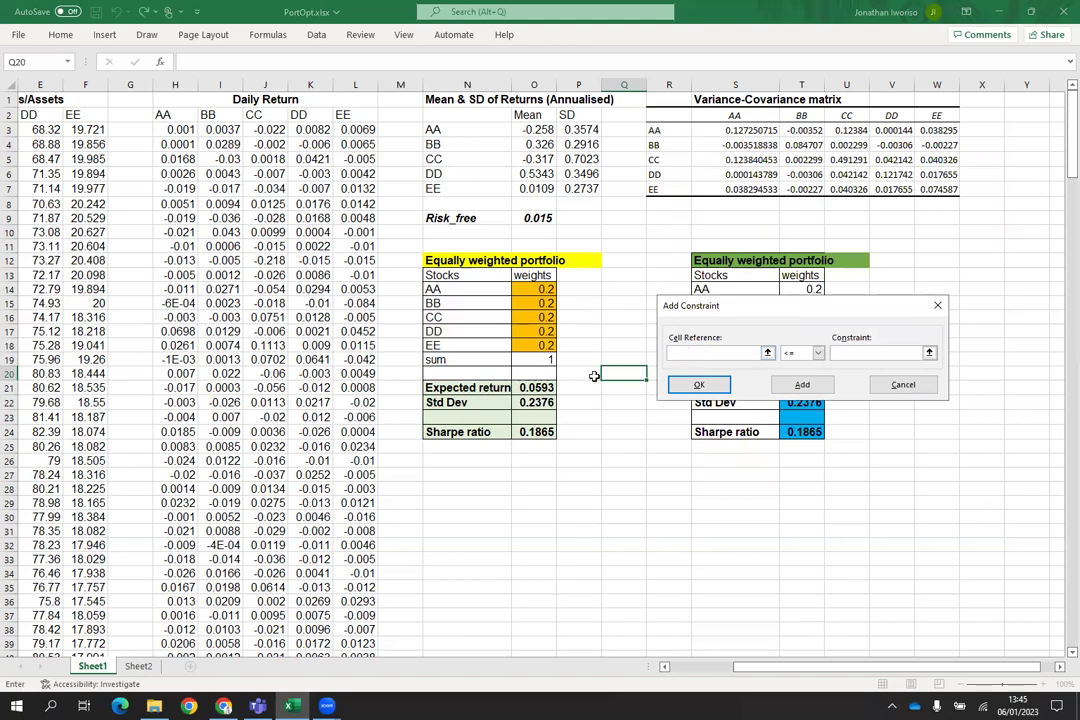
left_click(548, 360)
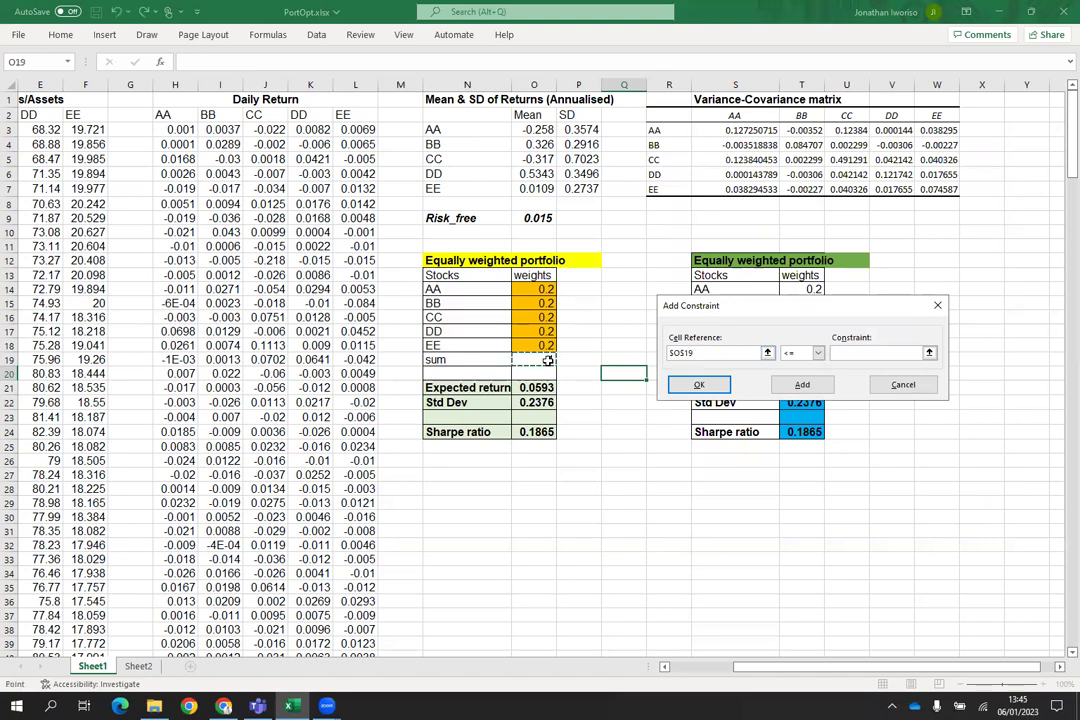
left_click(818, 353)
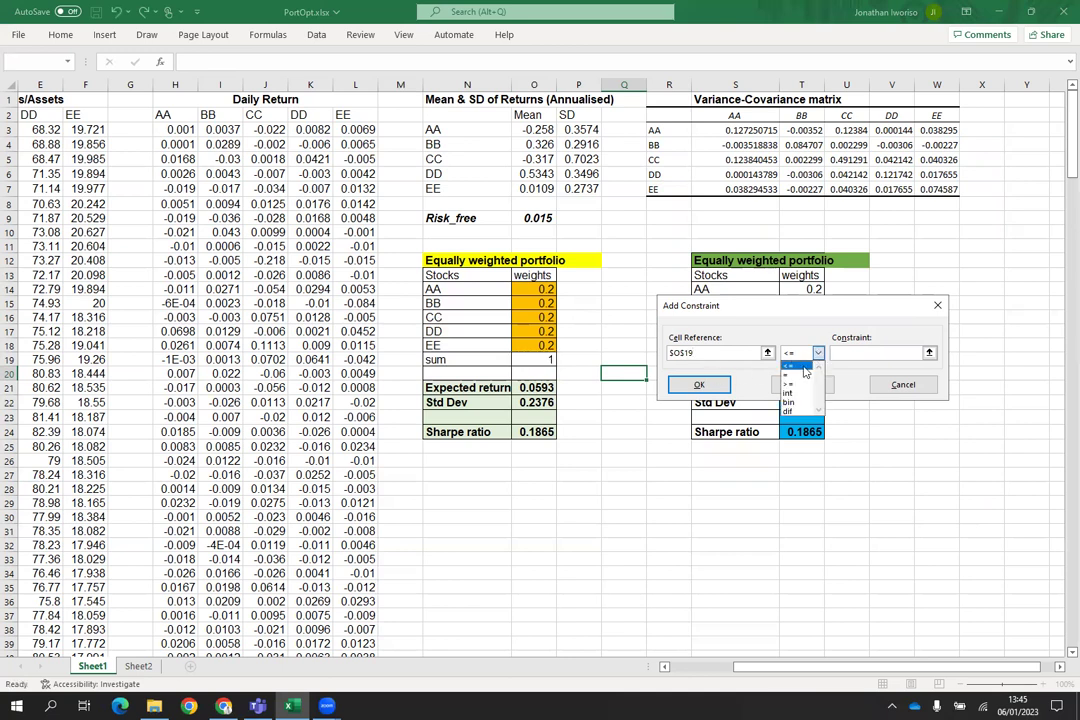
left_click(800, 375)
left_click(858, 352)
type("1")
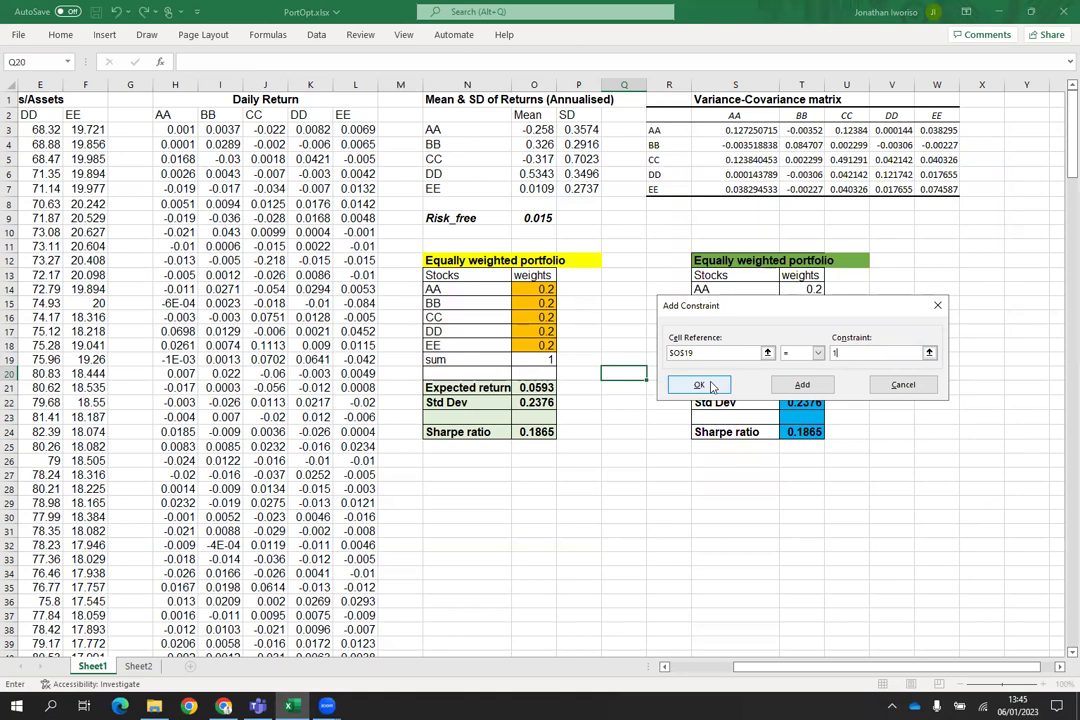
left_click(699, 384)
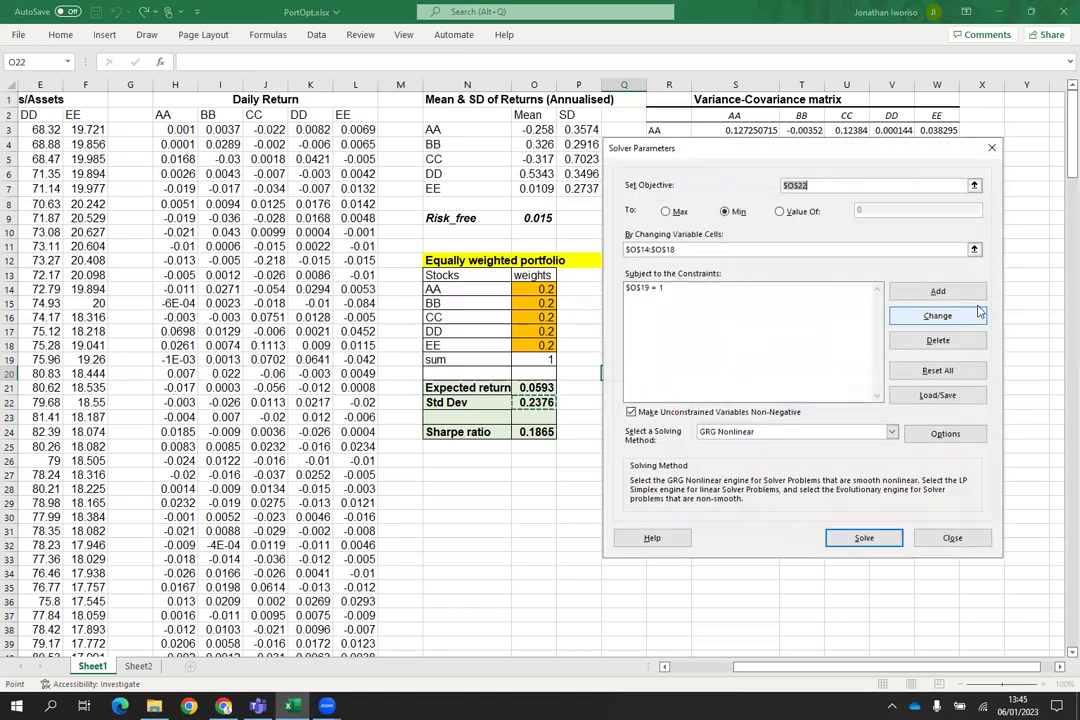
Step: Add a constraint that the Sharpe ratio in O24 is at least 0.90, and run Solver
left_click(935, 290)
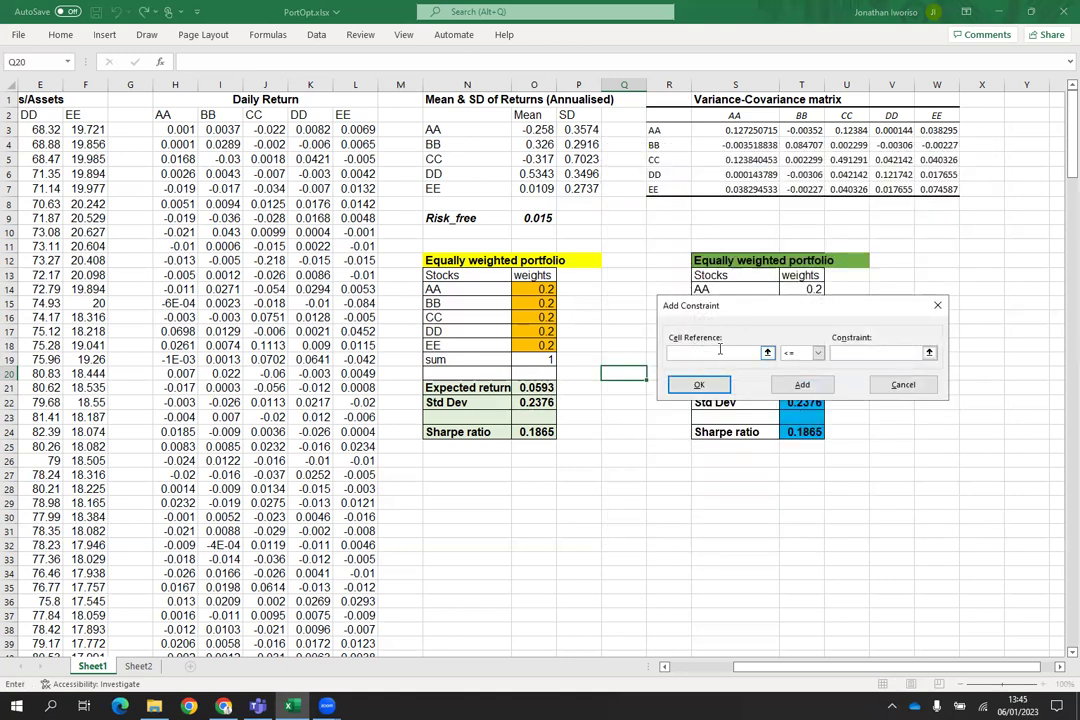
left_click(537, 431)
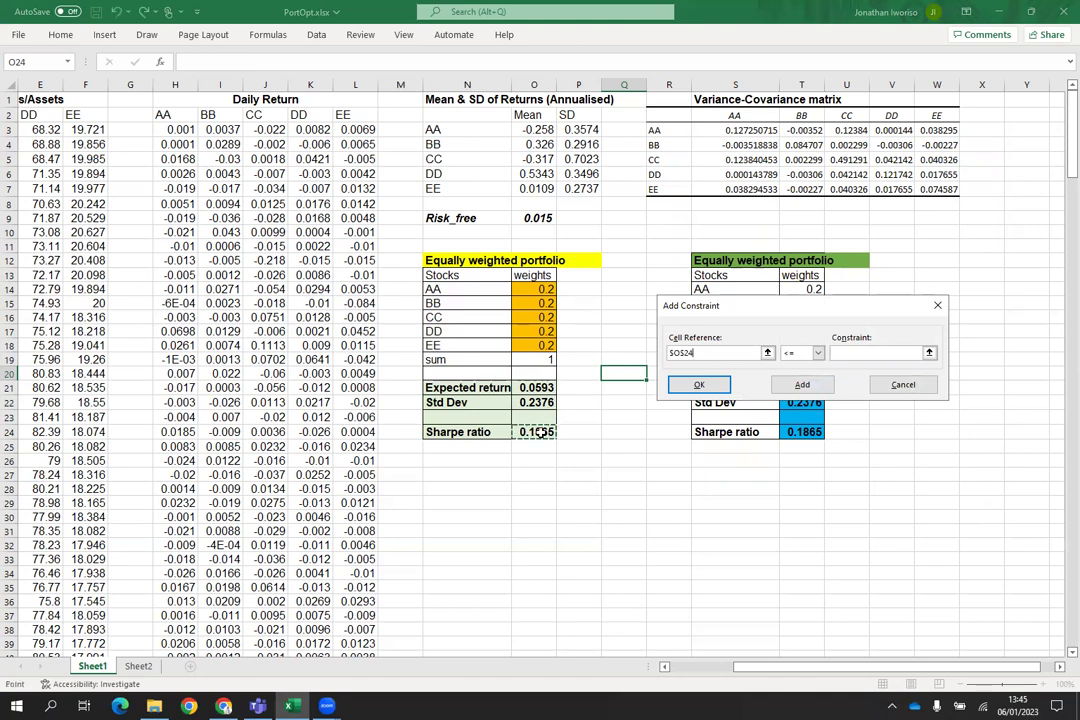
left_click(818, 353)
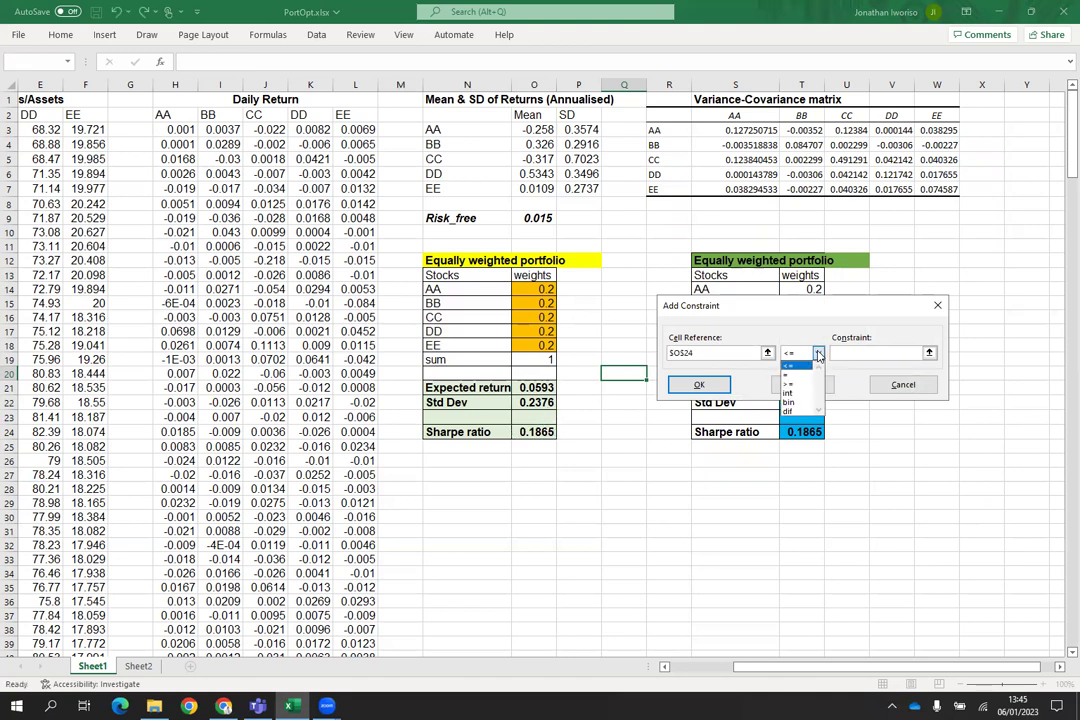
left_click(800, 390)
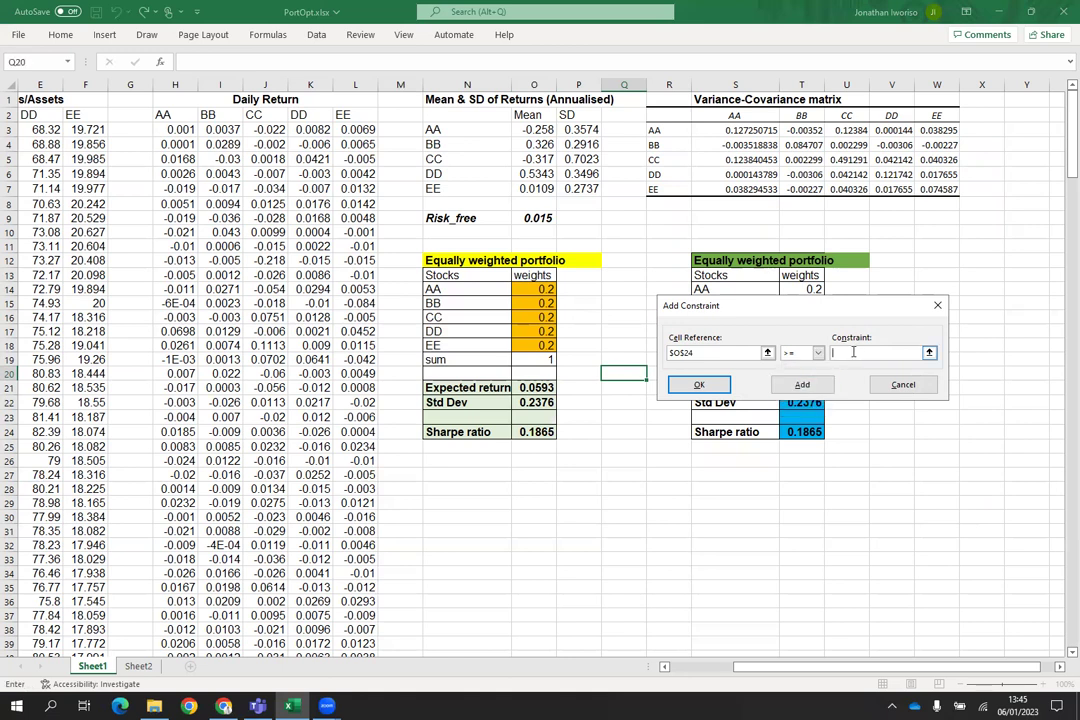
type("0.90")
left_click(699, 388)
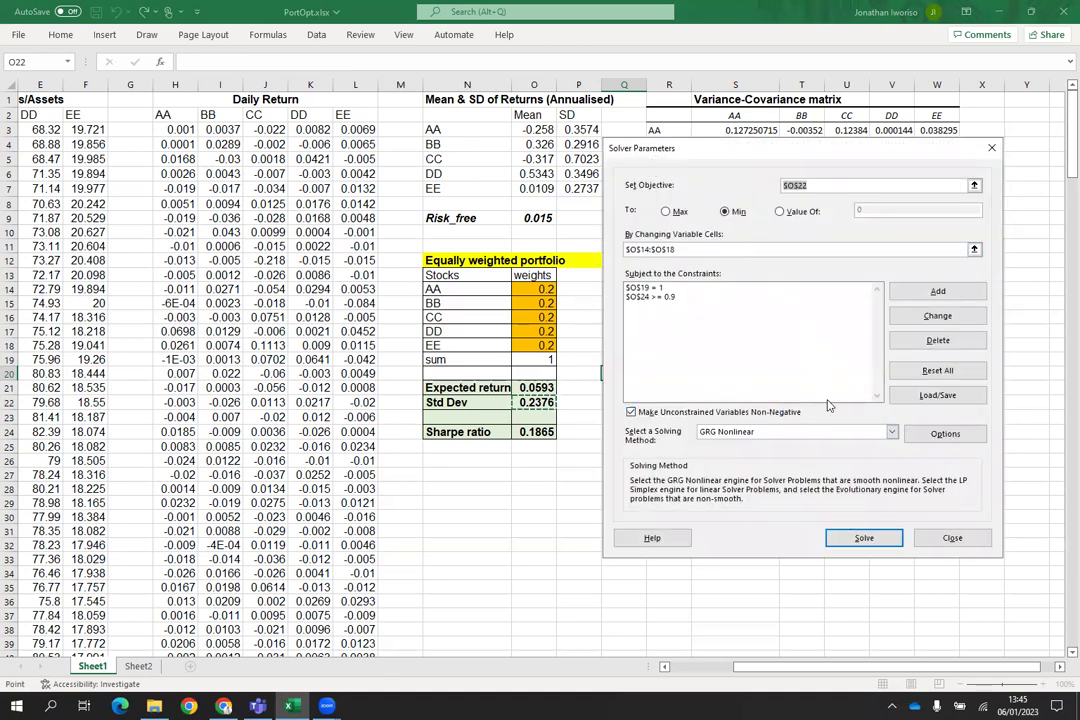
left_click(864, 539)
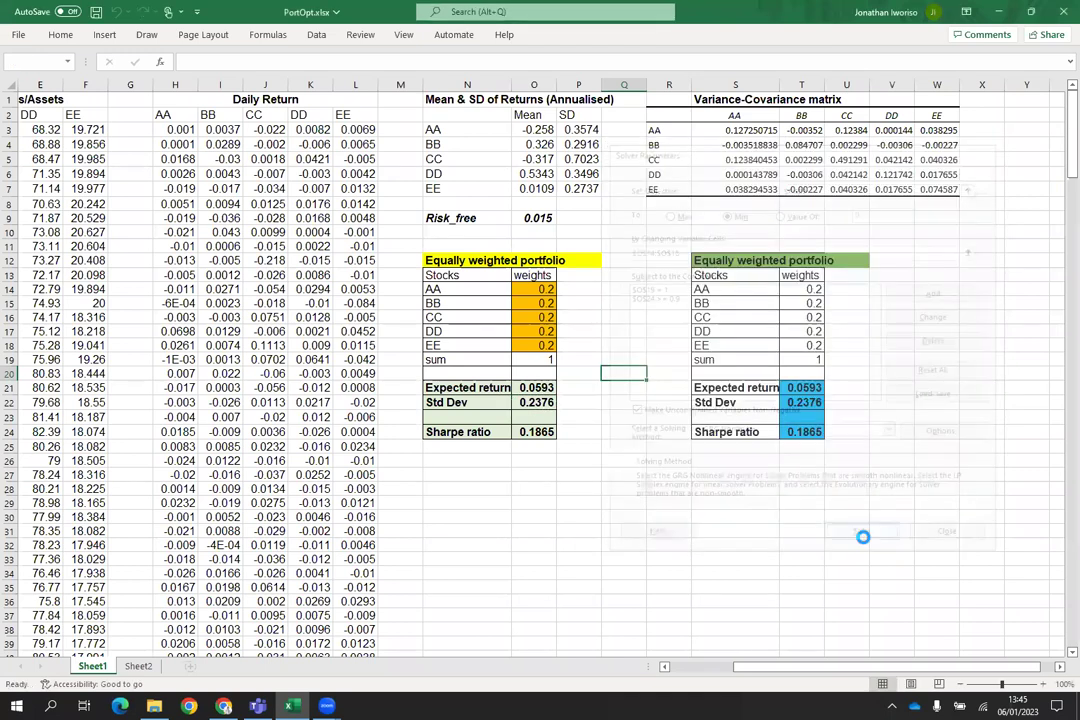
Step: Move the Solver results clear of the portfolio table and keep the Solver solution for the minimised standard deviation
left_click_drag(546, 214, 654, 254)
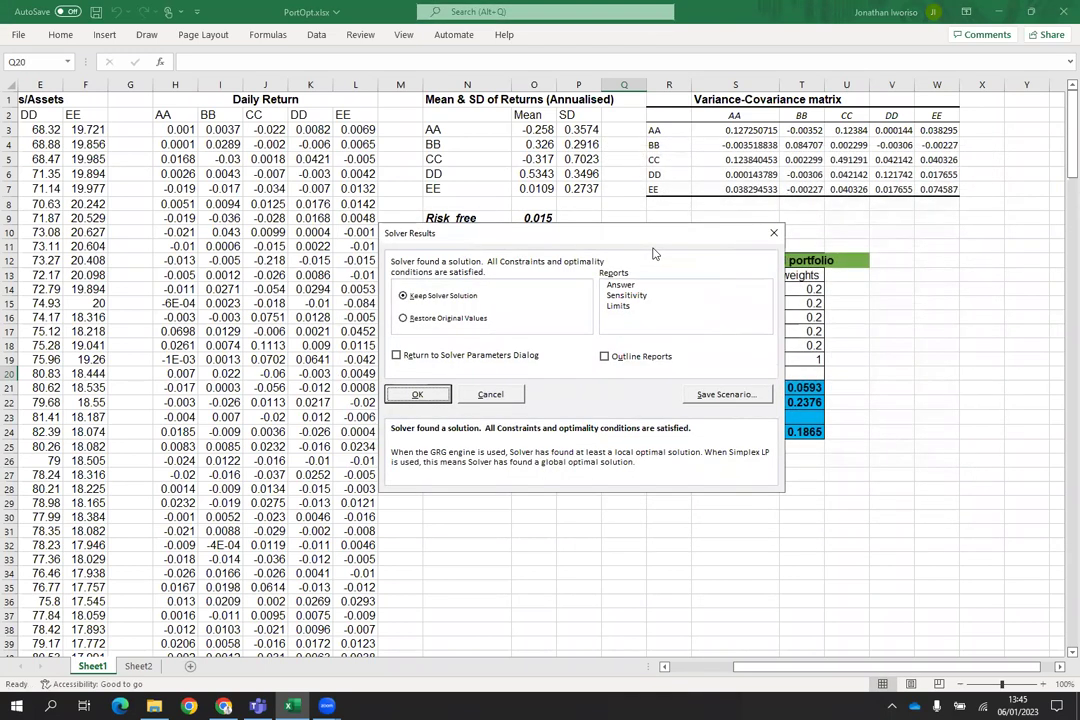
left_click_drag(588, 229, 870, 268)
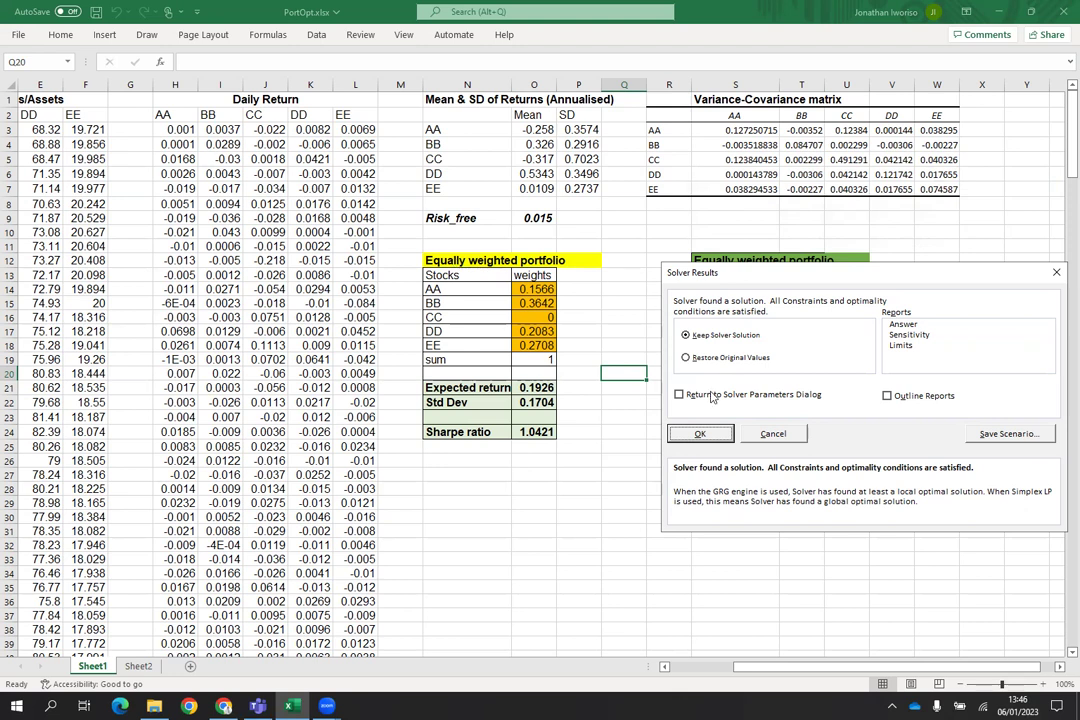
left_click(699, 436)
Step: Change the heading in N12 above the solved weights to "Optimal risky (weighted) portfolio"
left_click(465, 262)
double_click(465, 261)
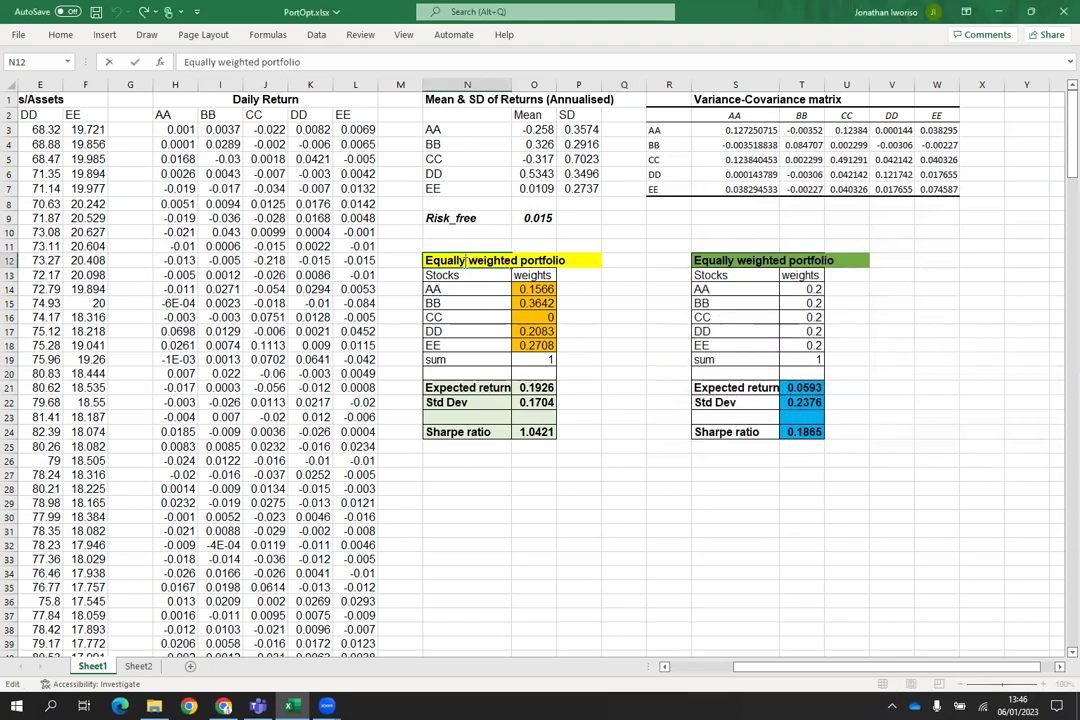
key("BackSpace")
key("BackSpace")
key("BackSpace")
key("BackSpace")
key("BackSpace")
key("BackSpace")
key("BackSpace")
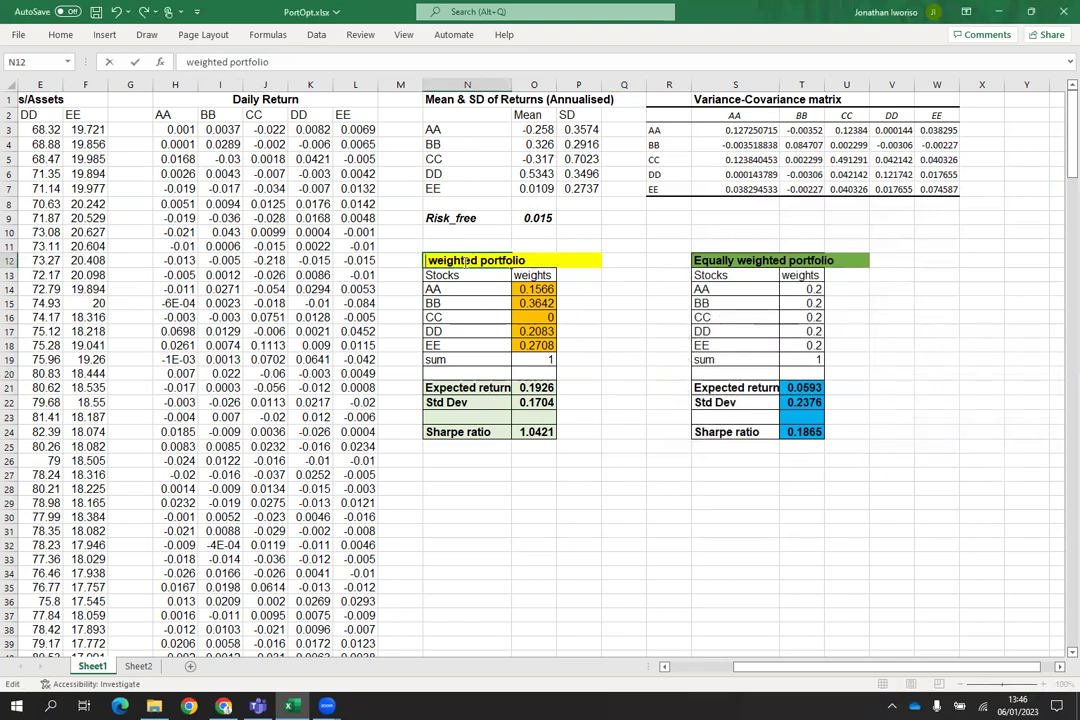
type("Optimal")
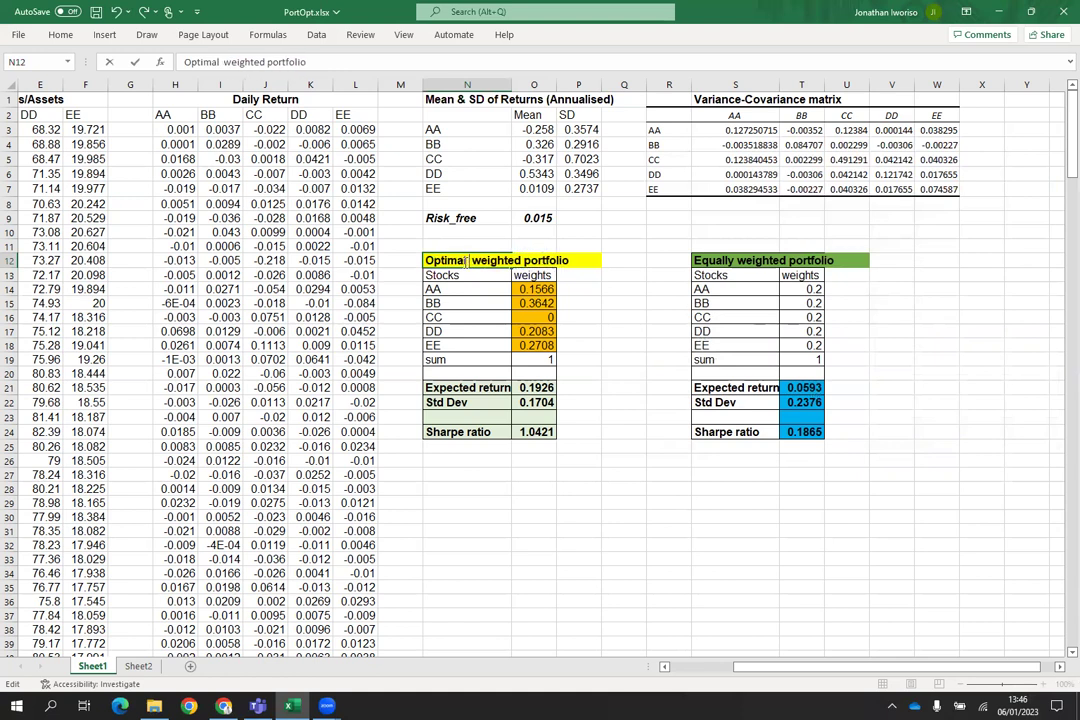
type("risky")
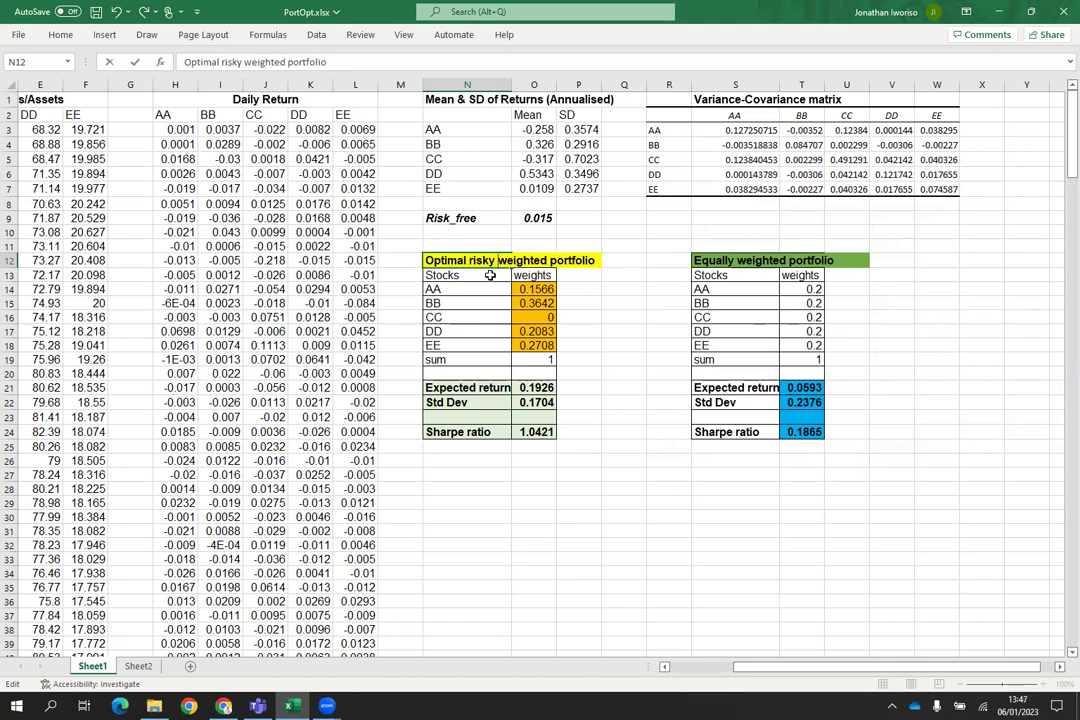
type("(")
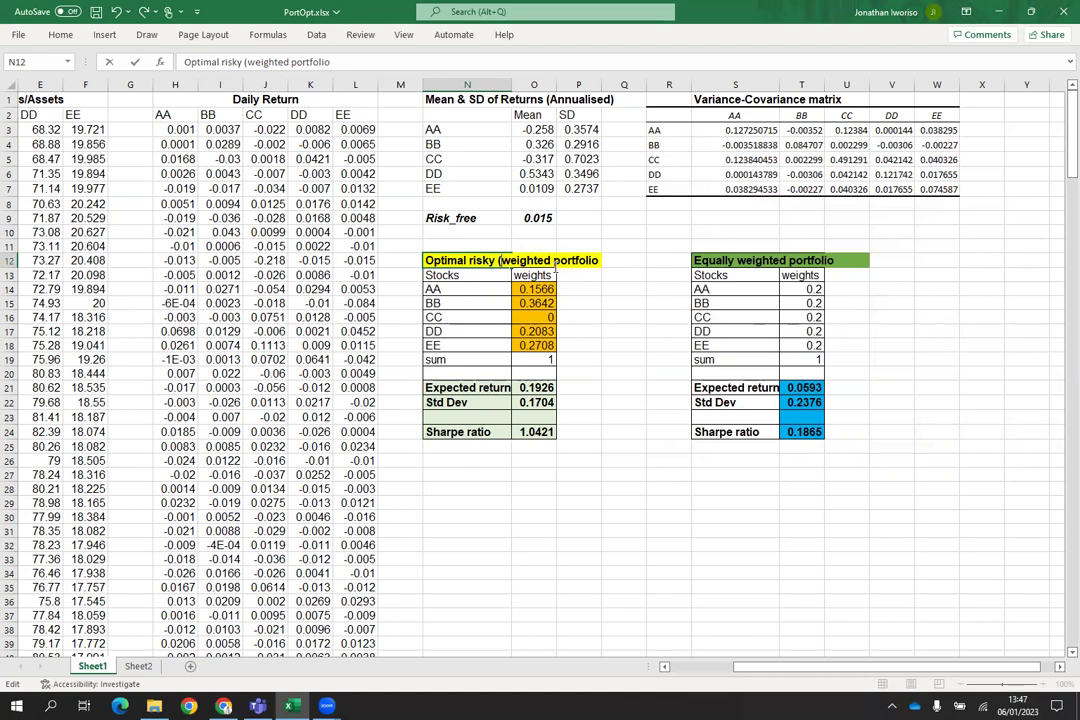
type(")")
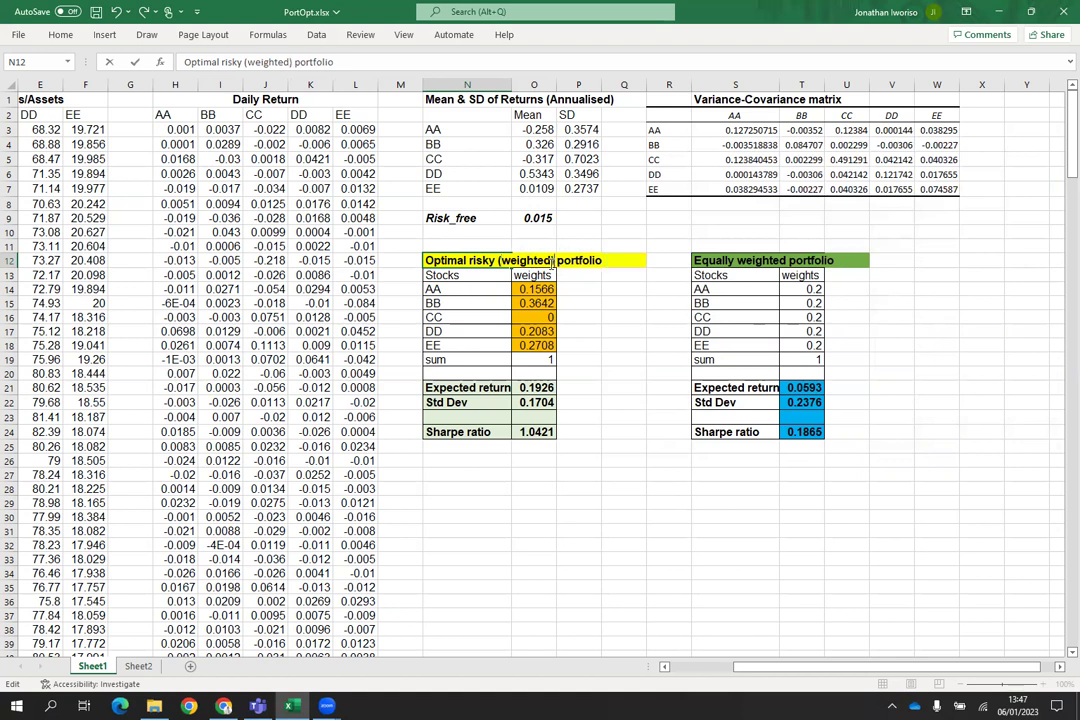
left_click(614, 374)
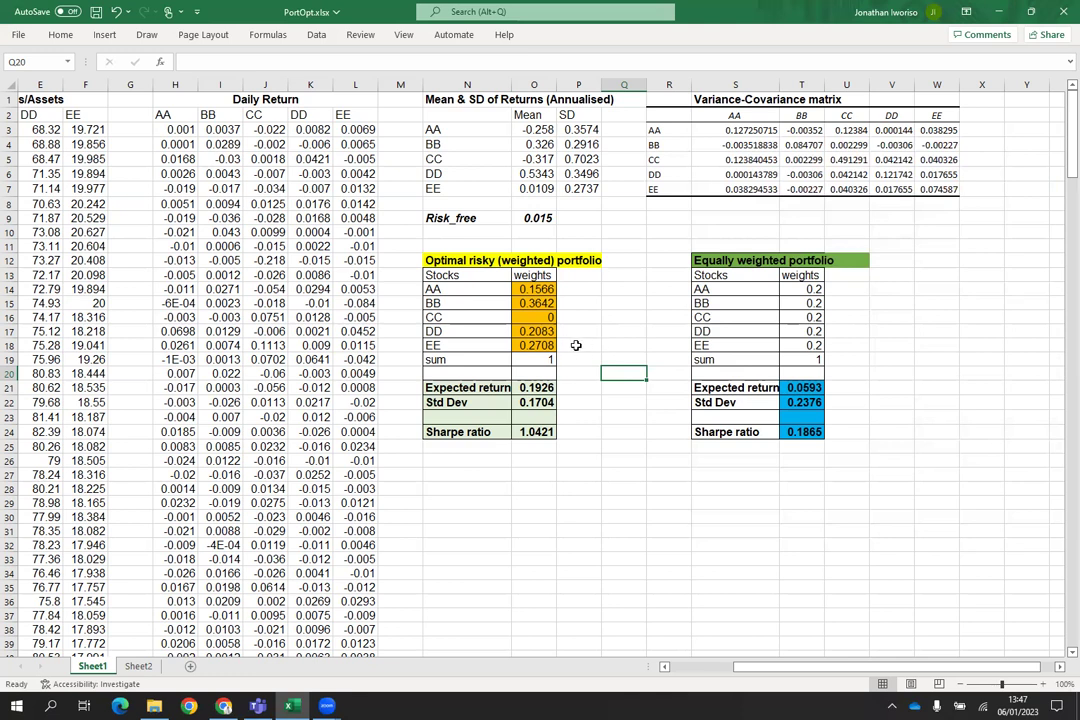
Step: Change the Solver constraint on the Sharpe ratio in O24 to at most 0.90, rerun Solver and keep its solution
left_click(316, 36)
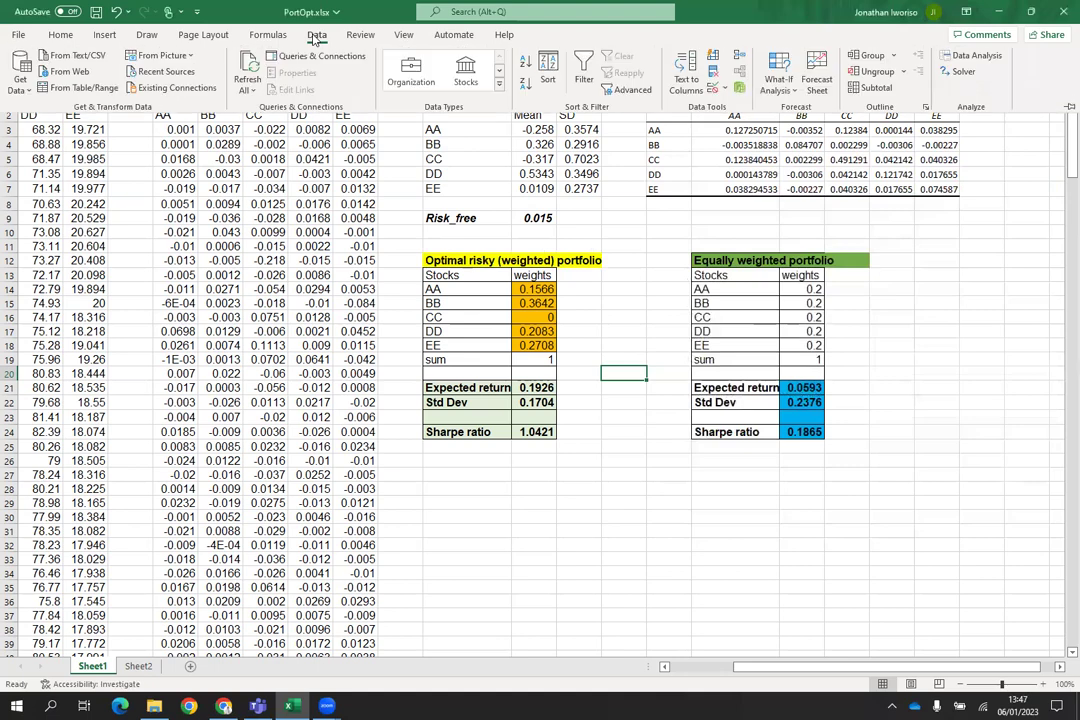
left_click(964, 74)
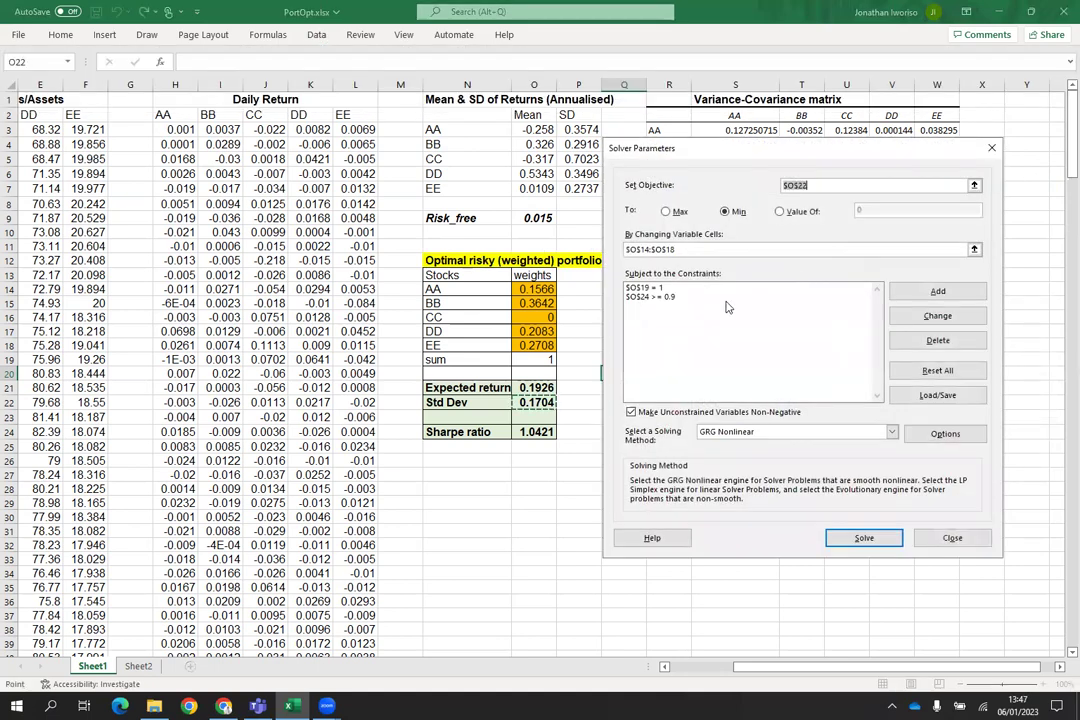
left_click(655, 289)
left_click(658, 297)
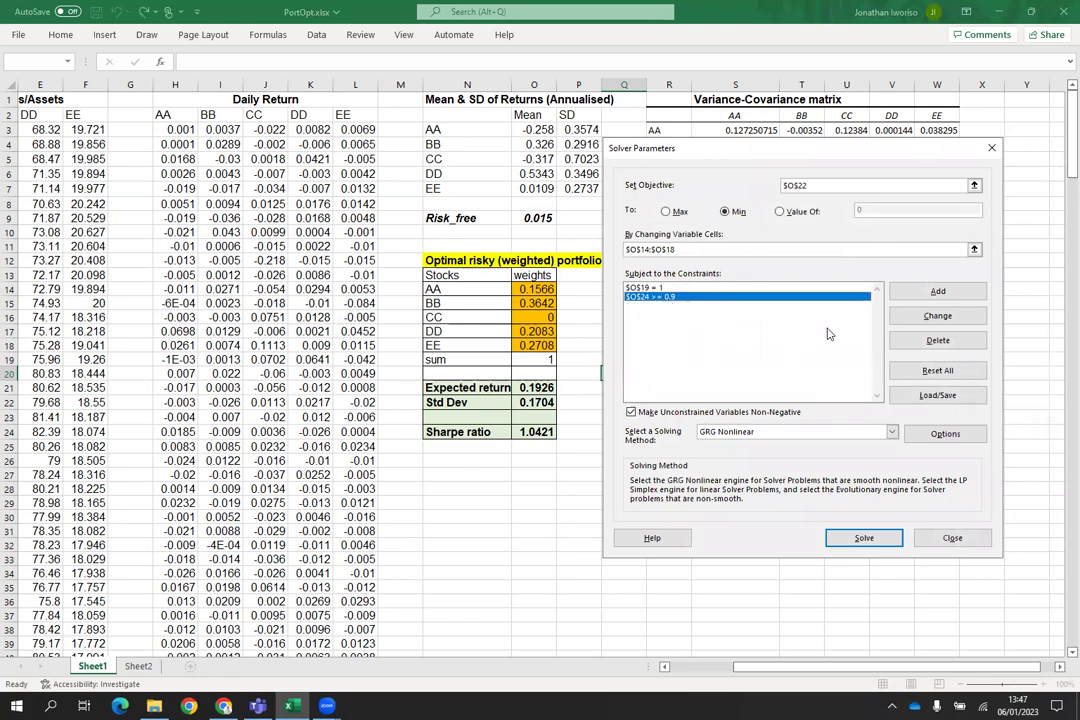
left_click(938, 316)
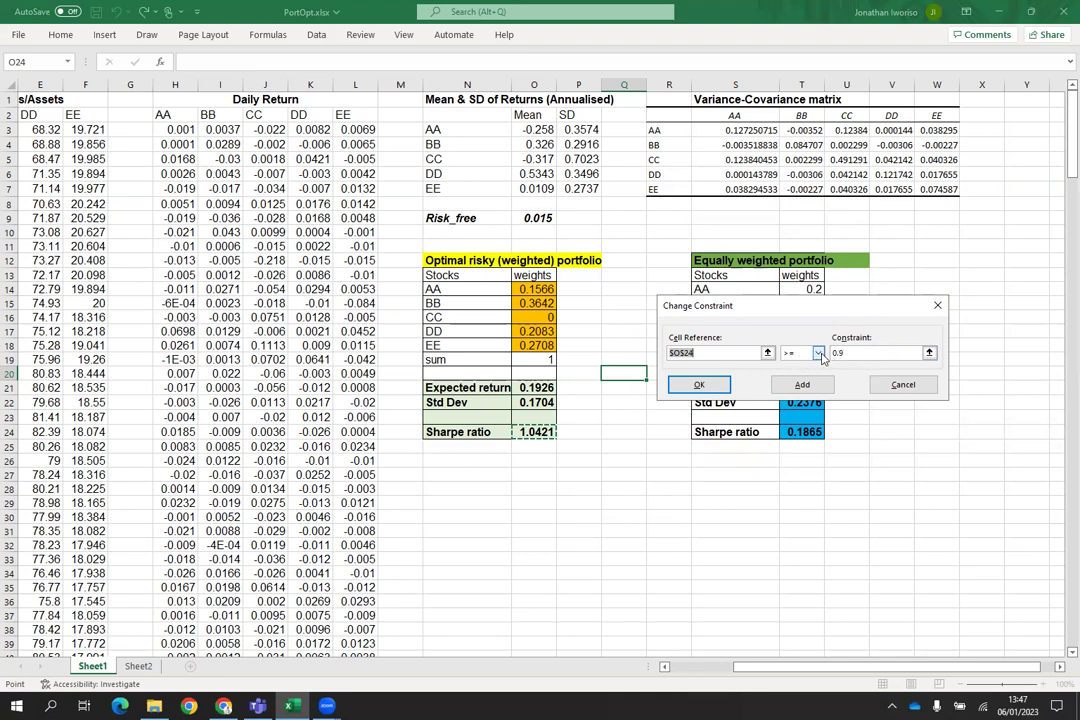
left_click(819, 354)
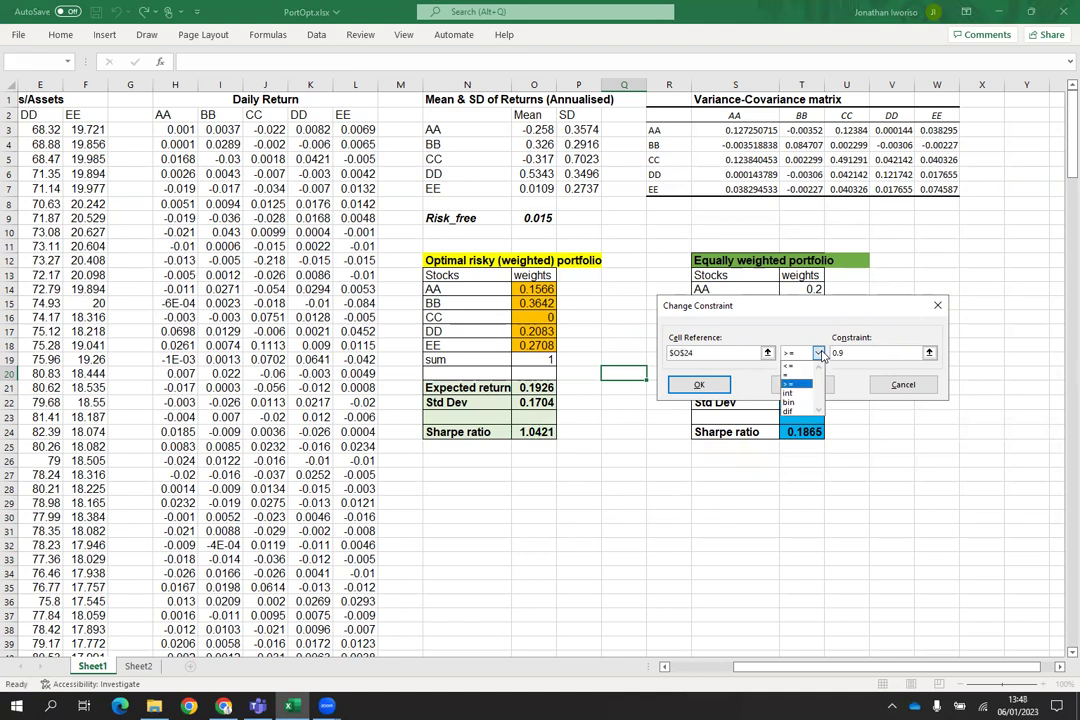
left_click(794, 367)
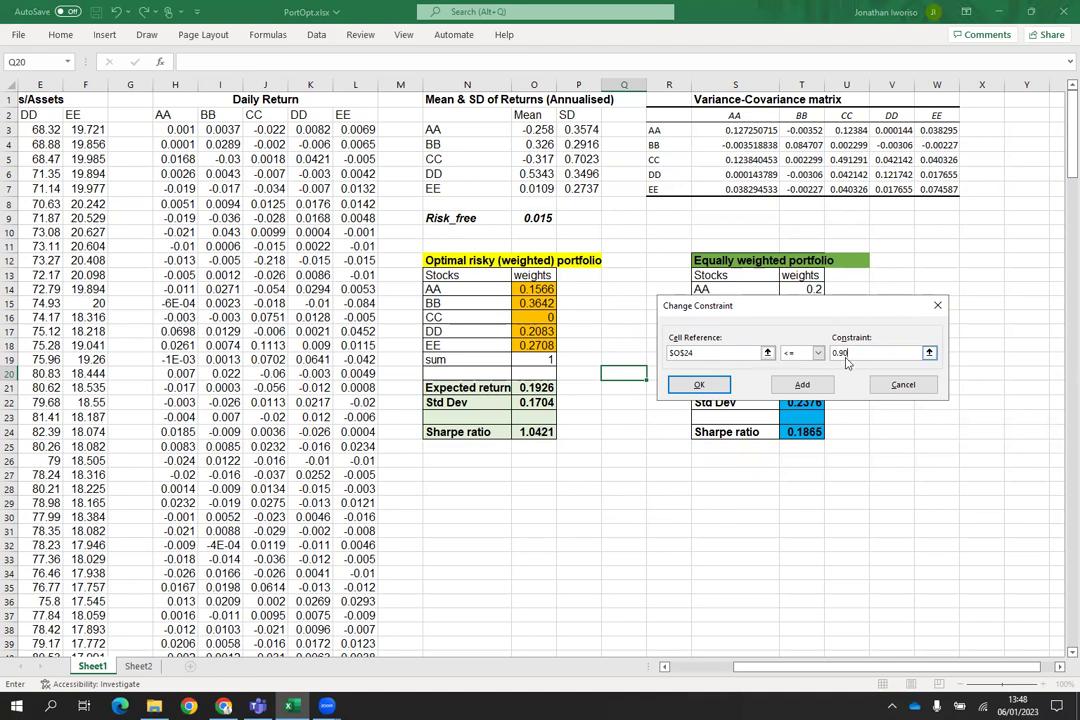
left_click(700, 387)
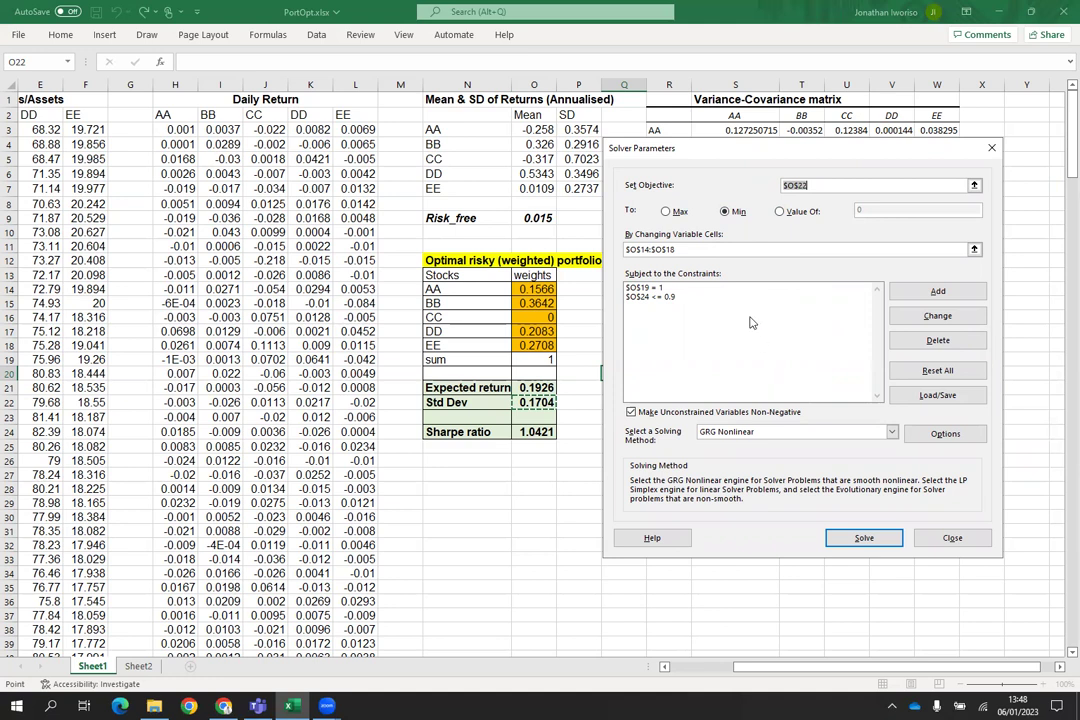
left_click(862, 538)
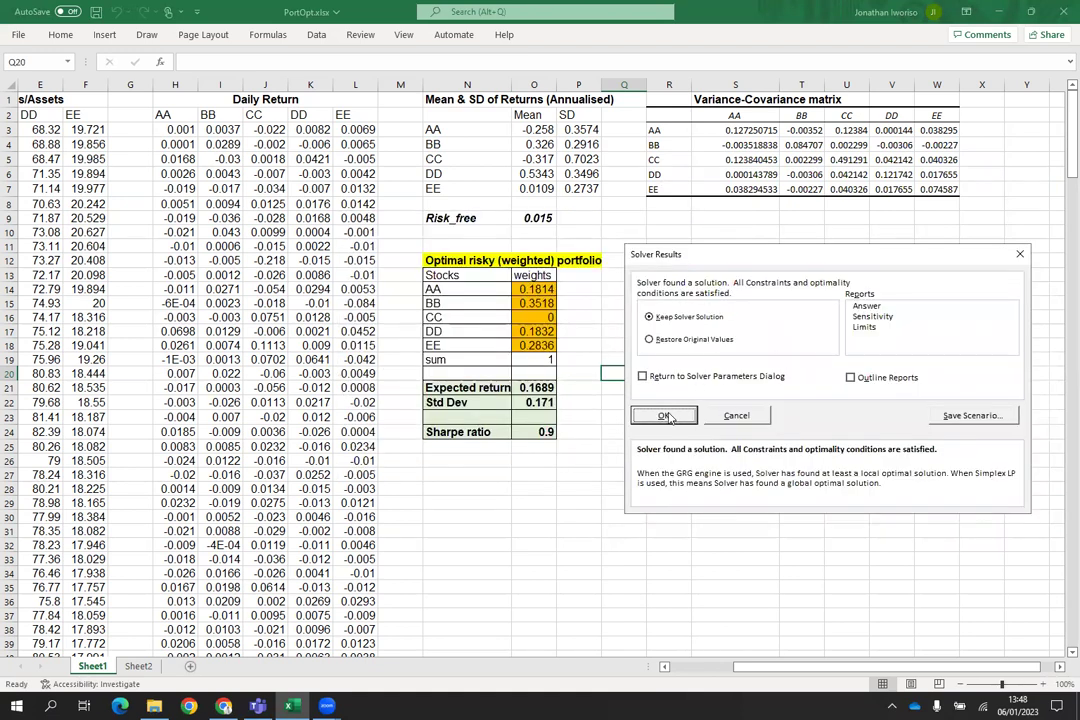
left_click(665, 416)
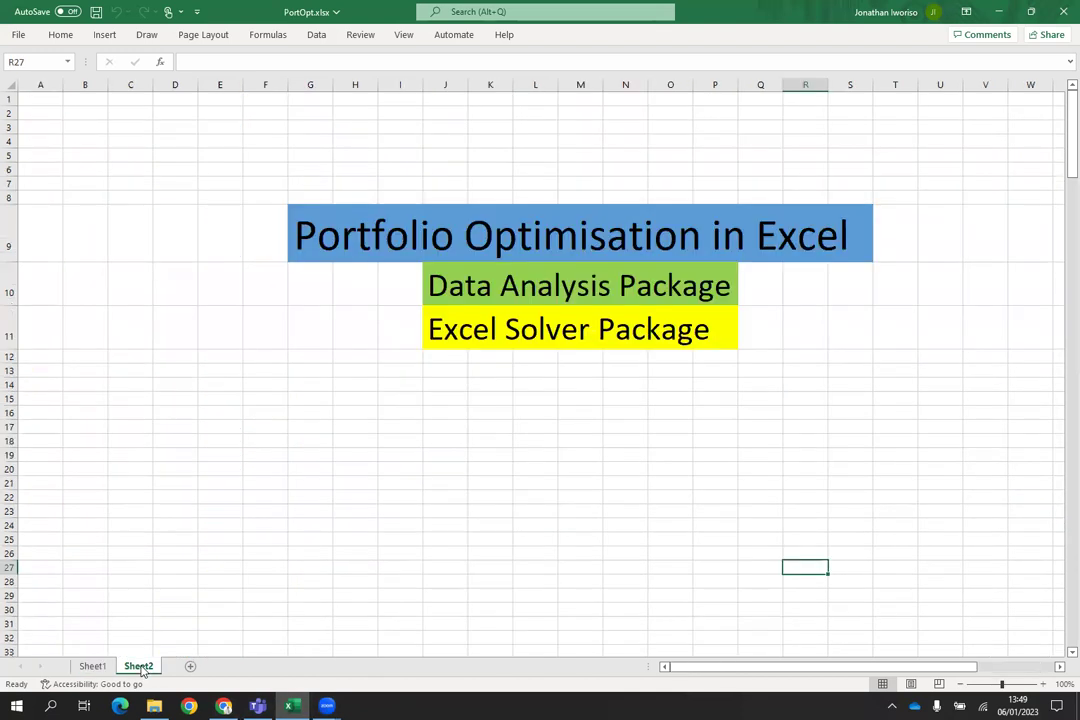
Step: Review the title sheet Sheet2, and return to Sheet1 to view the share prices alongside the portfolio tables
left_click(138, 666)
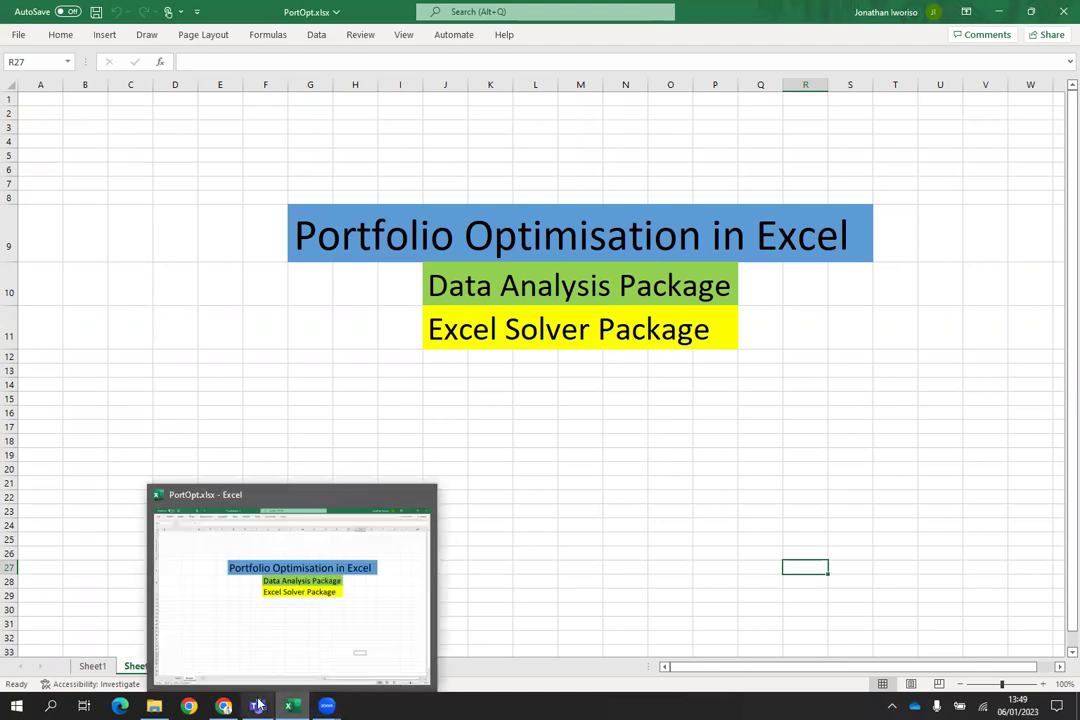
mouse_move(223, 706)
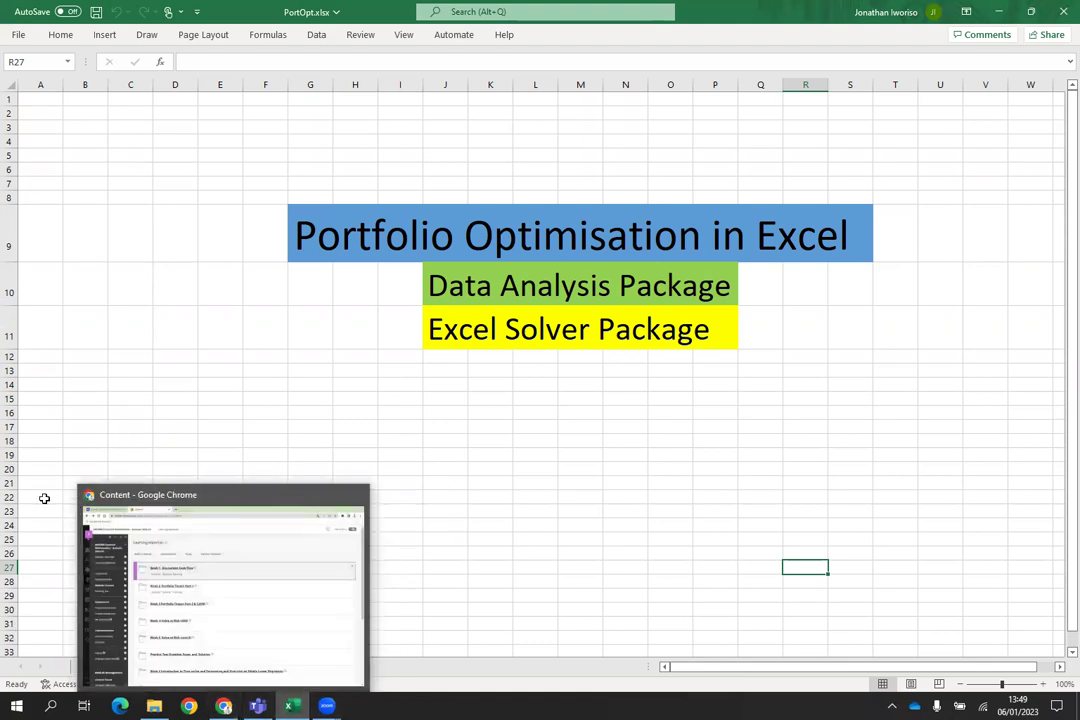
left_click(90, 666)
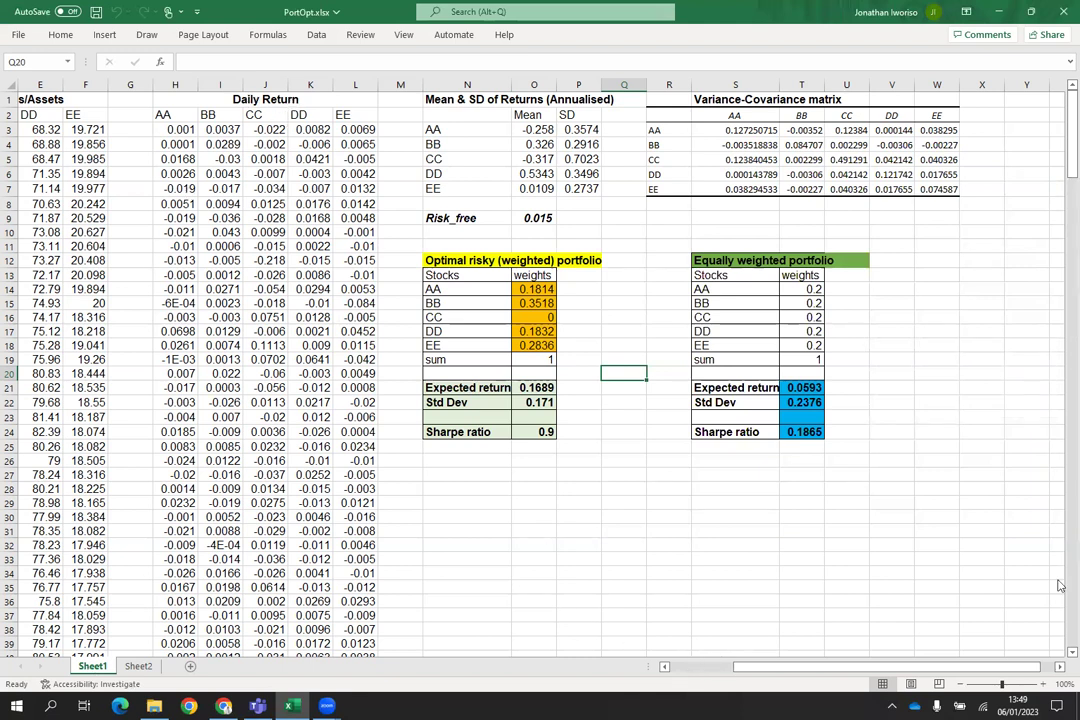
left_click_drag(1035, 671, 490, 671)
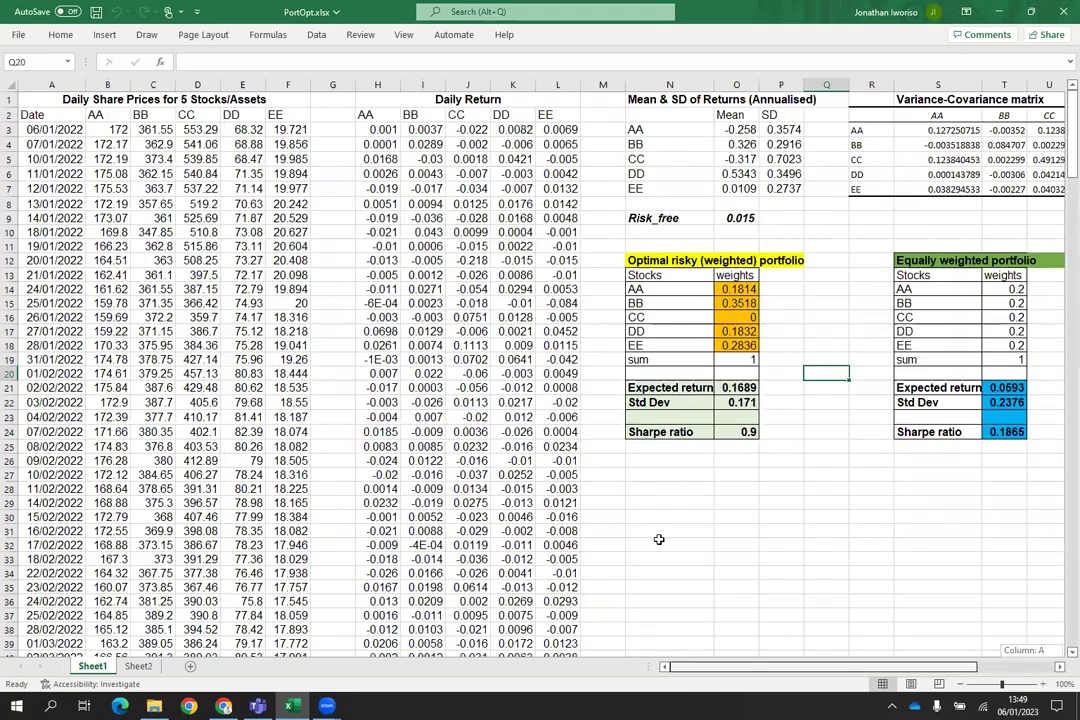